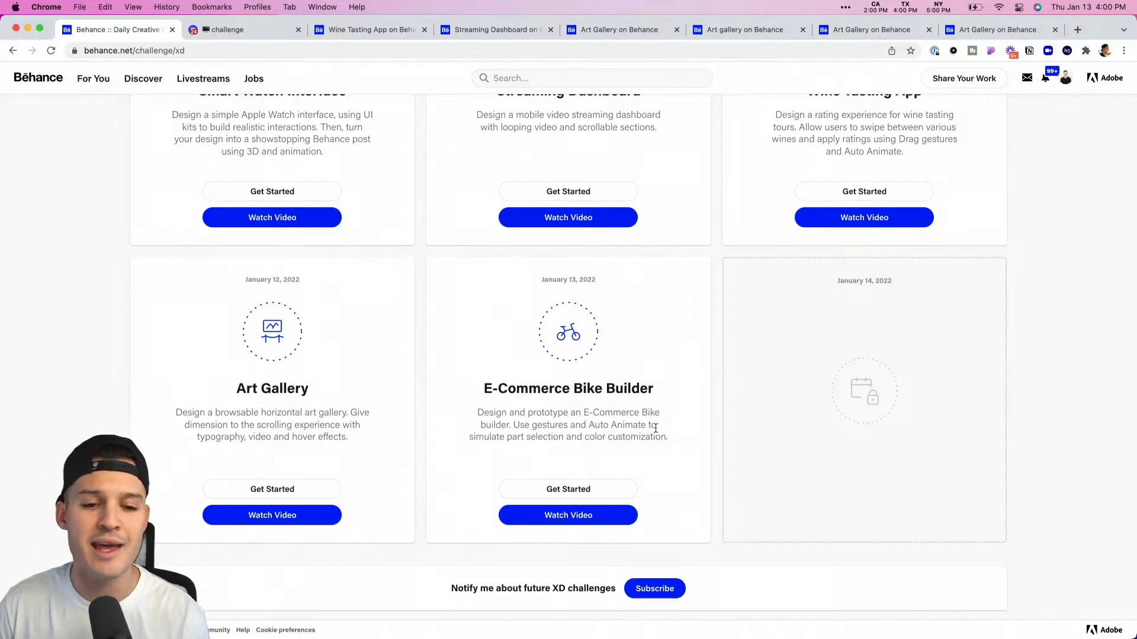
# Step: Look through the XD daily challenge page and open the Adobe XD Discord challenge channel
pyautogui.scroll(-10, 684, 426)
pyautogui.scroll(5, 690, 432)
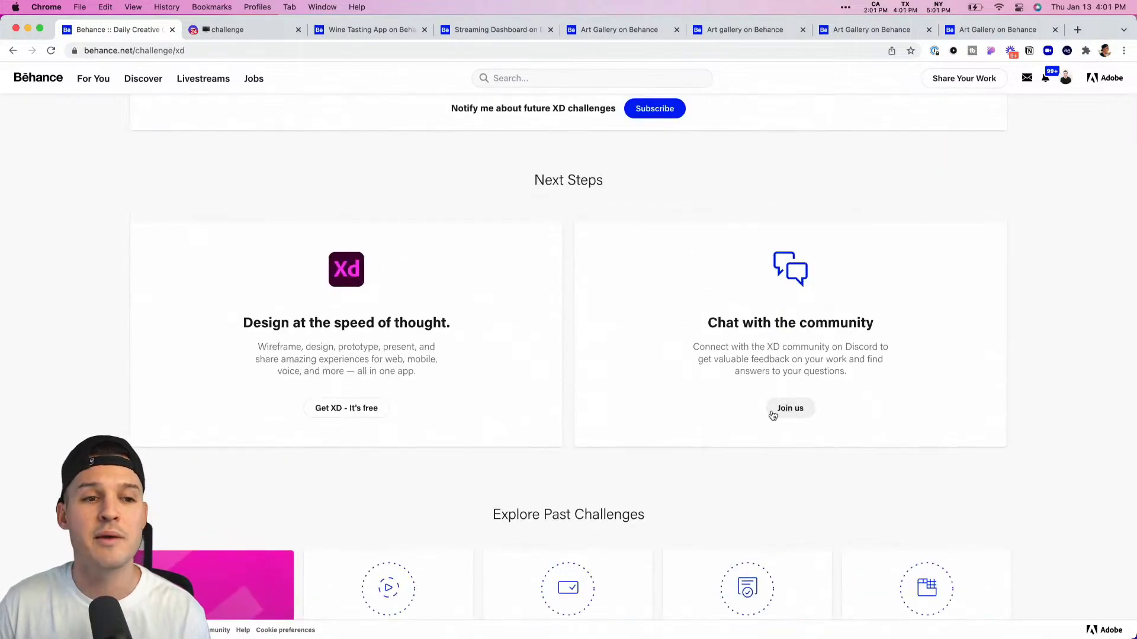
pyautogui.click(240, 37)
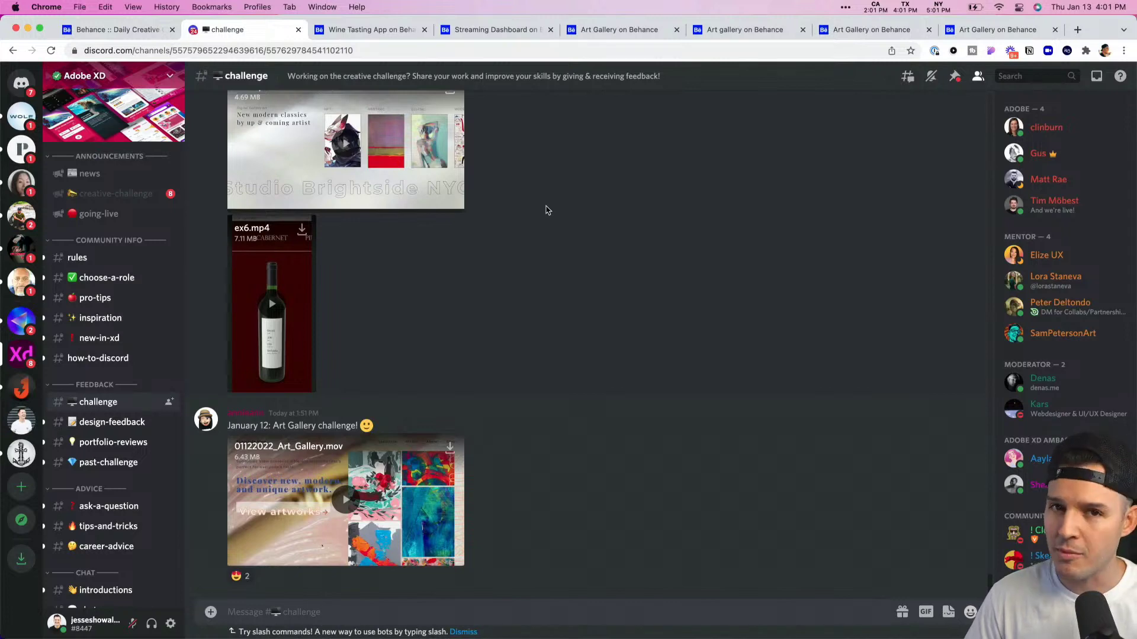
# Step: Switch to Adobe XD and review the Bike Builder file's challenge prompt and inspiration section
pyautogui.hotkey('ctrl', 'Right')
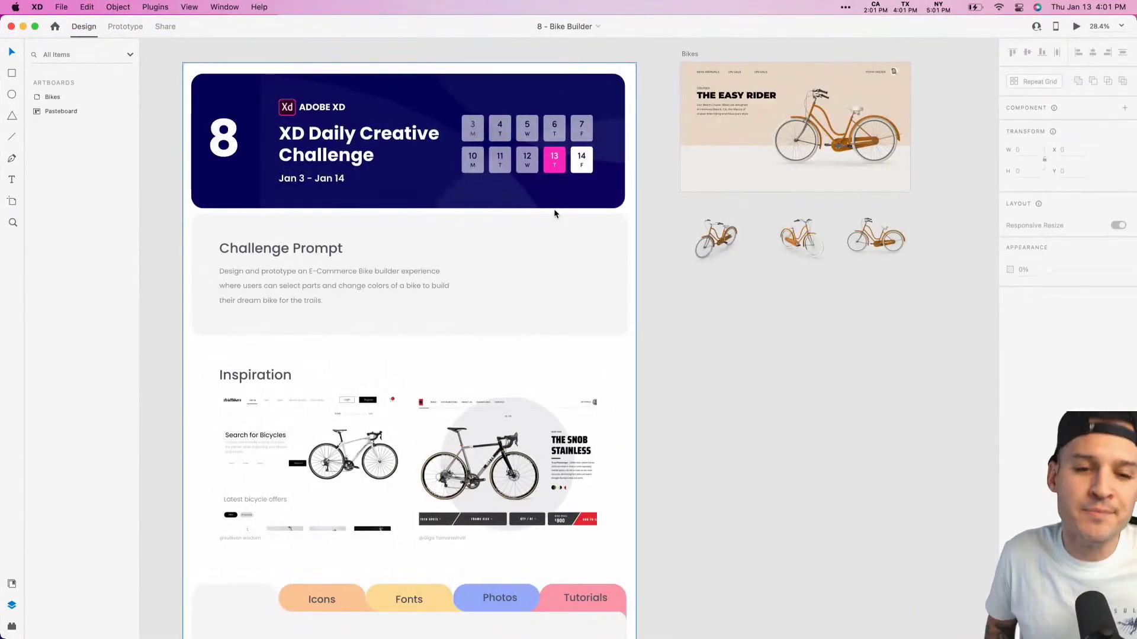
pyautogui.scroll(1, 553, 208)
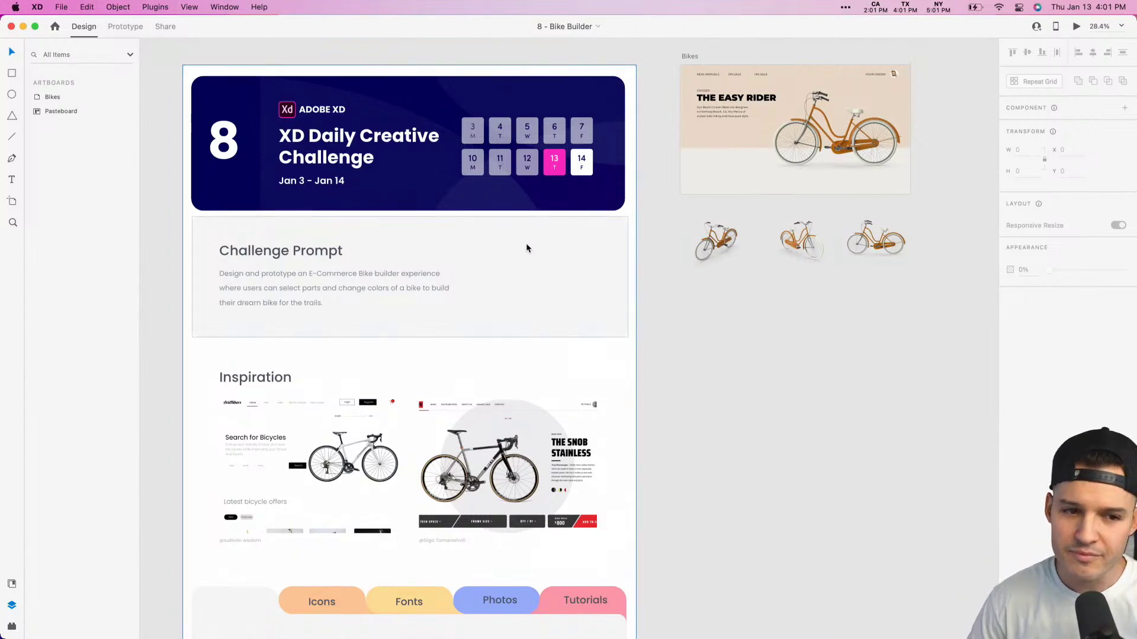
pyautogui.scroll(5, 268, 252)
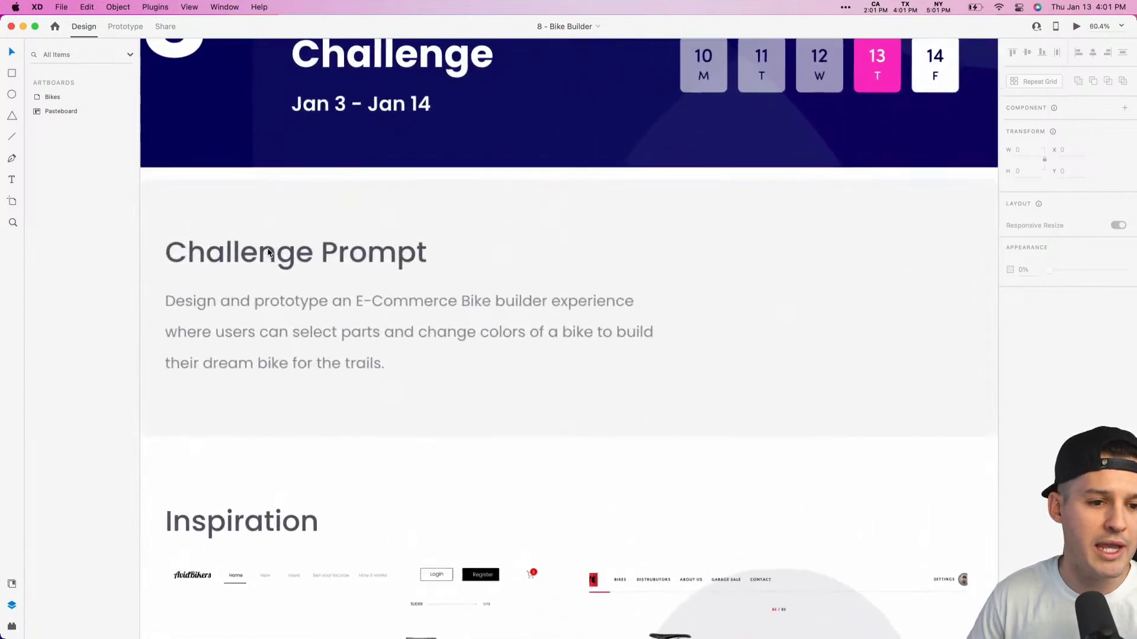
pyautogui.scroll(-5, 376, 332)
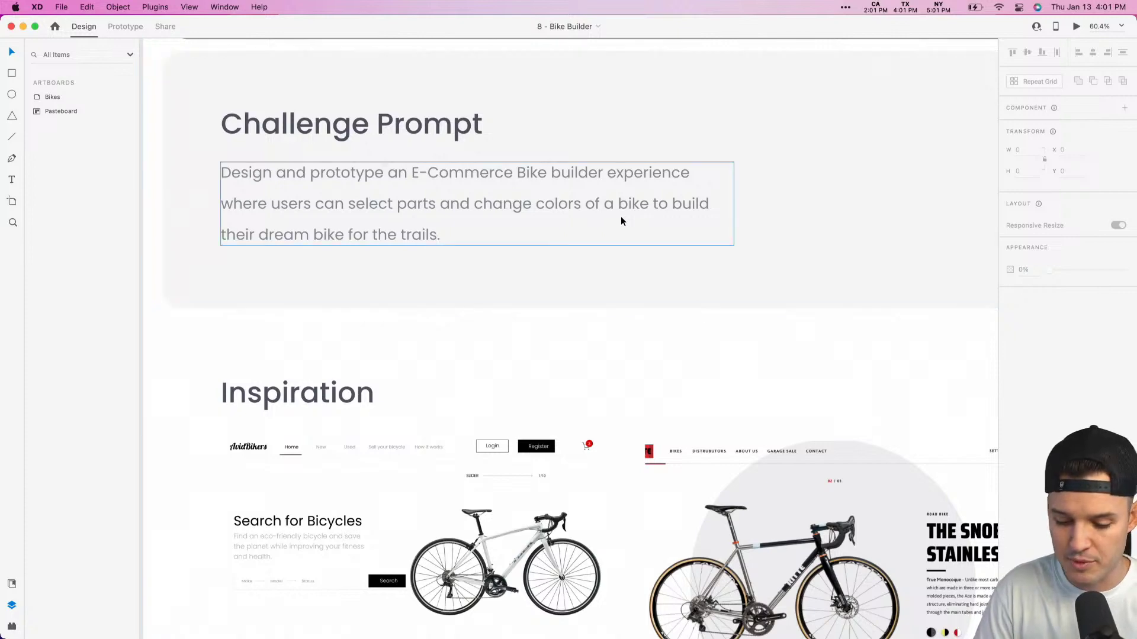
pyautogui.press('super+minus')
pyautogui.scroll(-3, 648, 231)
pyautogui.scroll(-5, 648, 231)
pyautogui.hscroll(2, 647, 231)
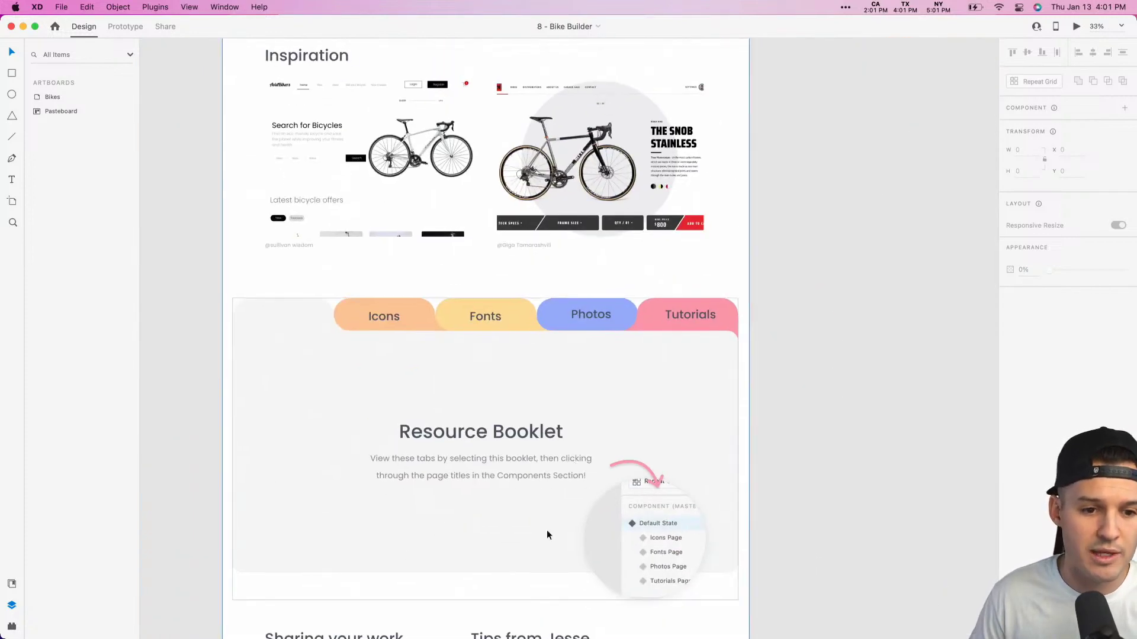
# Step: Preview the Icons, Fonts, Photos and Tutorials states of the Resource Booklet component and return it to the Default State
pyautogui.click(542, 493)
pyautogui.doubleClick(531, 472)
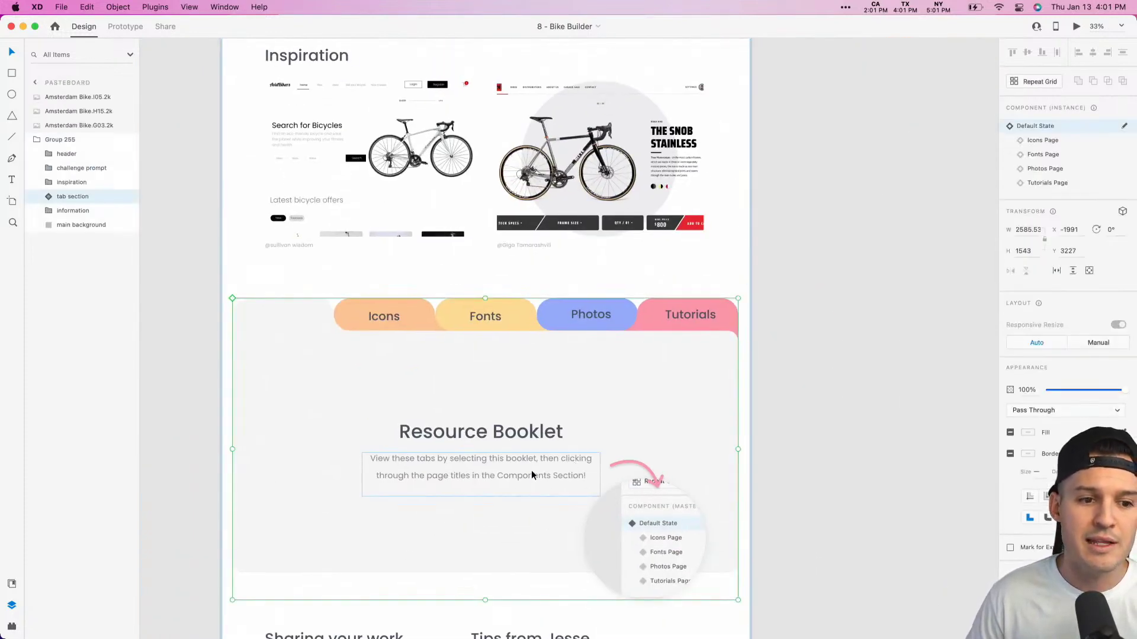
pyautogui.click(1066, 140)
pyautogui.click(1066, 155)
pyautogui.click(1065, 169)
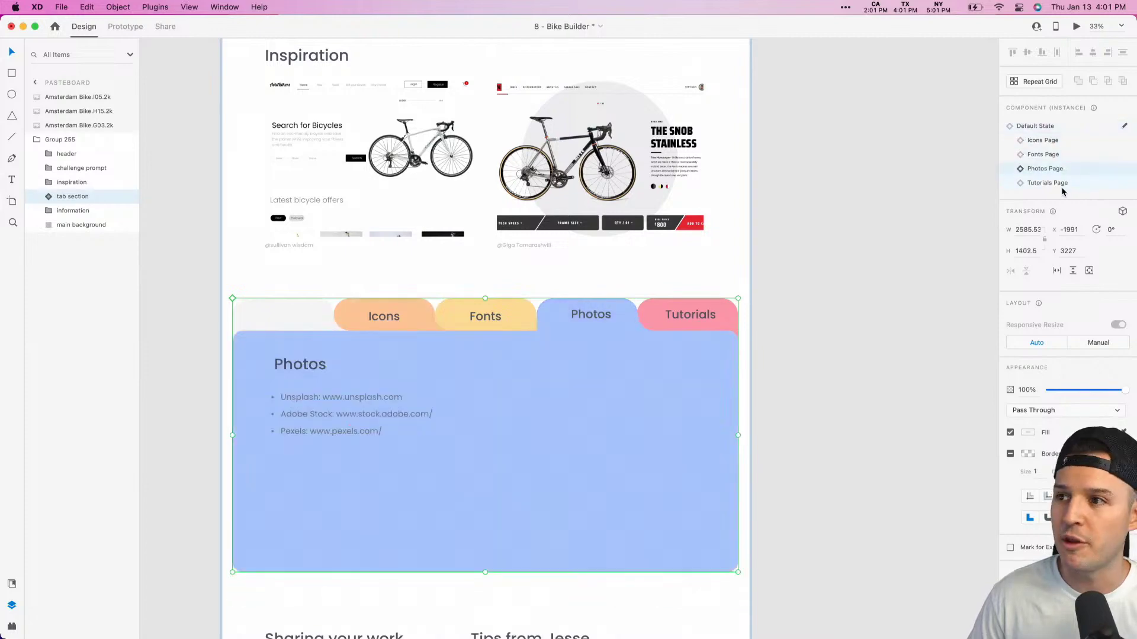
pyautogui.click(1063, 182)
pyautogui.click(1060, 169)
pyautogui.click(1058, 155)
pyautogui.click(1058, 141)
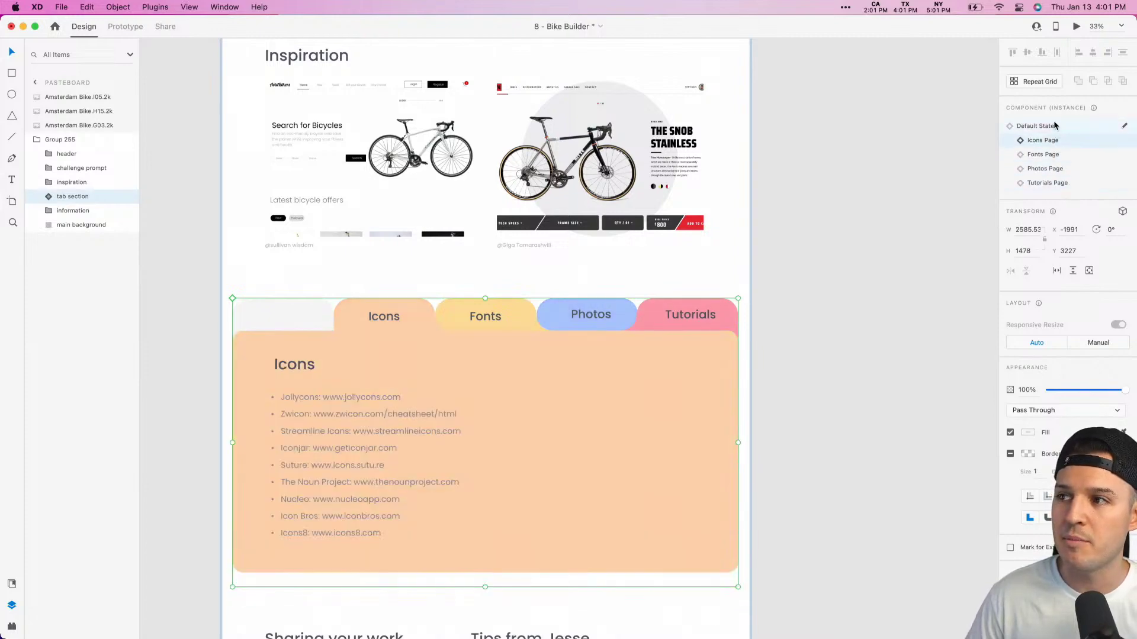
pyautogui.click(1056, 126)
pyautogui.click(855, 241)
# Step: Examine the Bikes artboard, its main bike group and the three bike images below it
pyautogui.scroll(8, 631, 386)
pyautogui.hscroll(6, 631, 386)
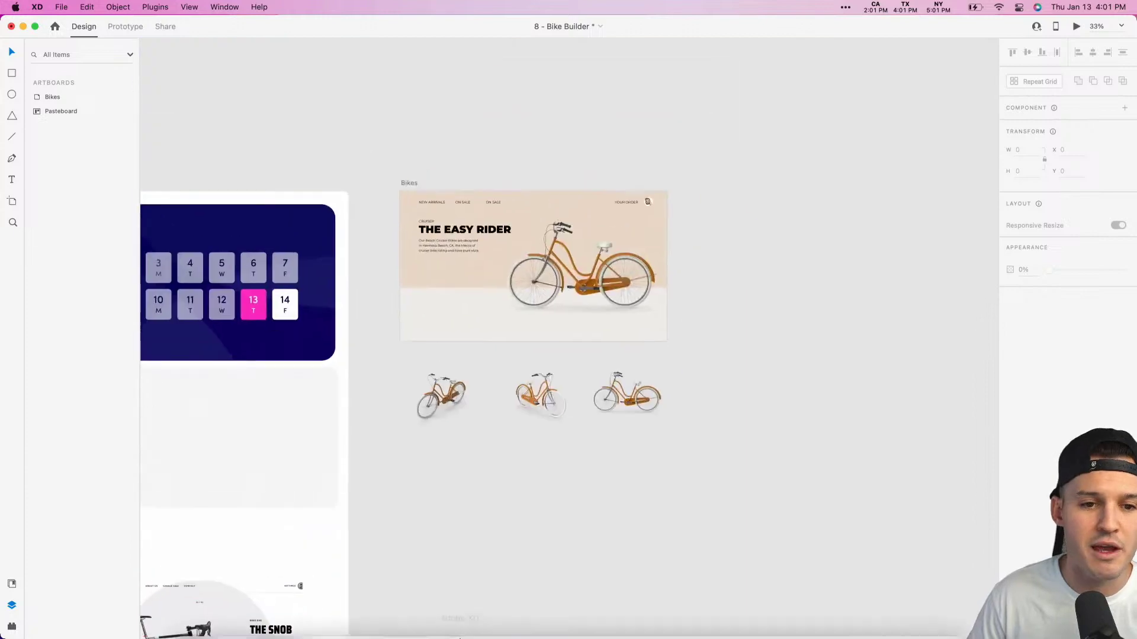
pyautogui.press('z')
pyautogui.moveTo(386, 173); pyautogui.dragTo(689, 433)
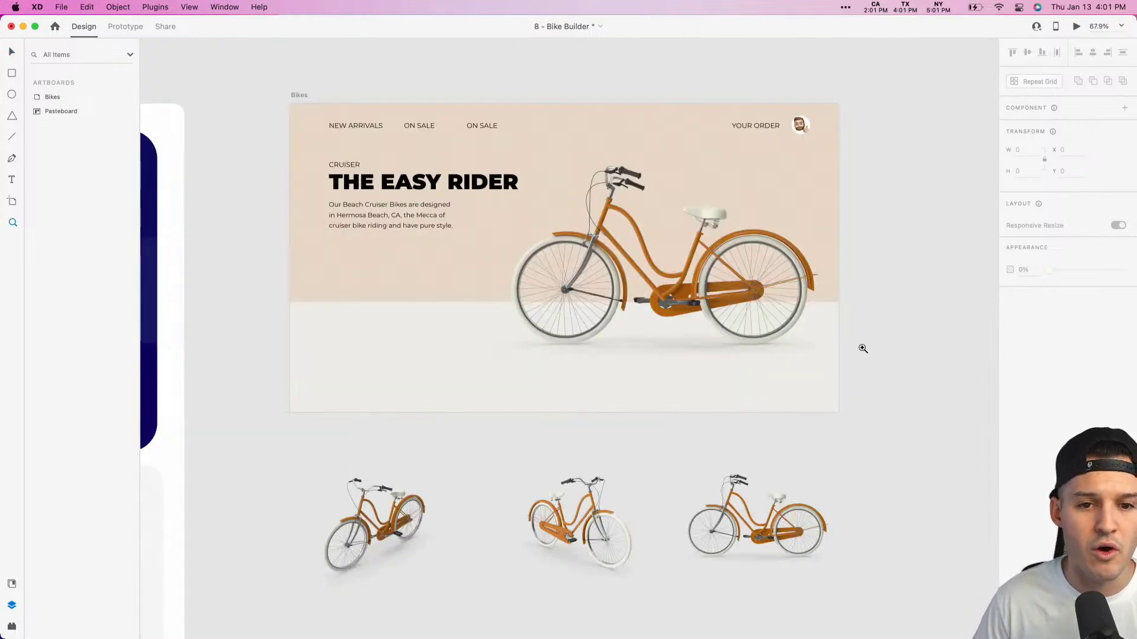
pyautogui.scroll(2, 887, 318)
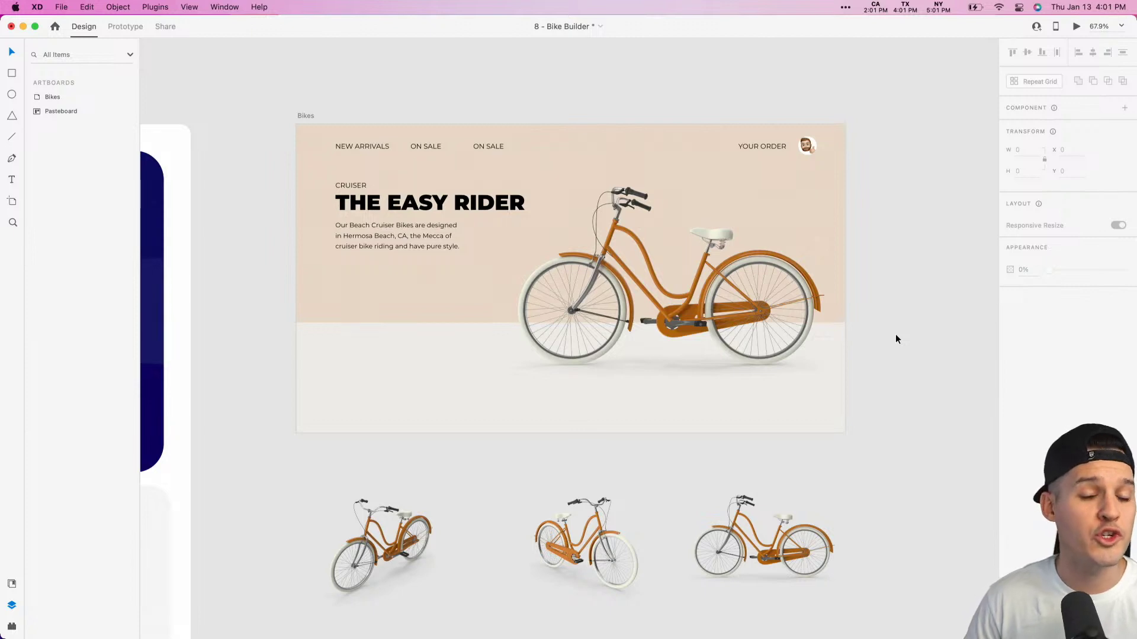
pyautogui.click(663, 303)
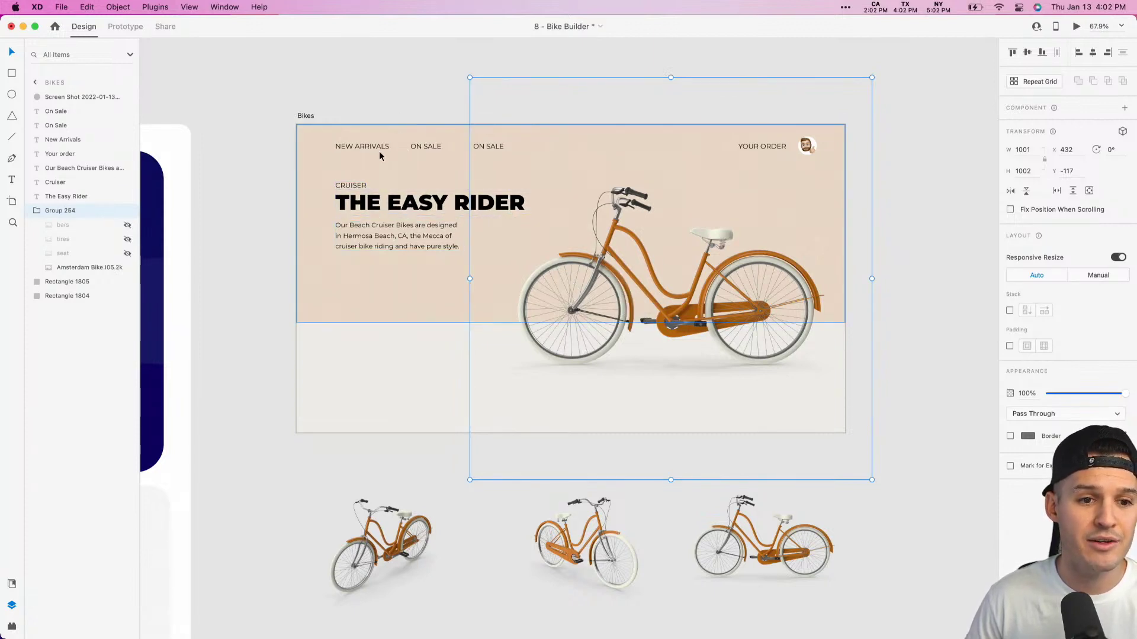
pyautogui.click(578, 83)
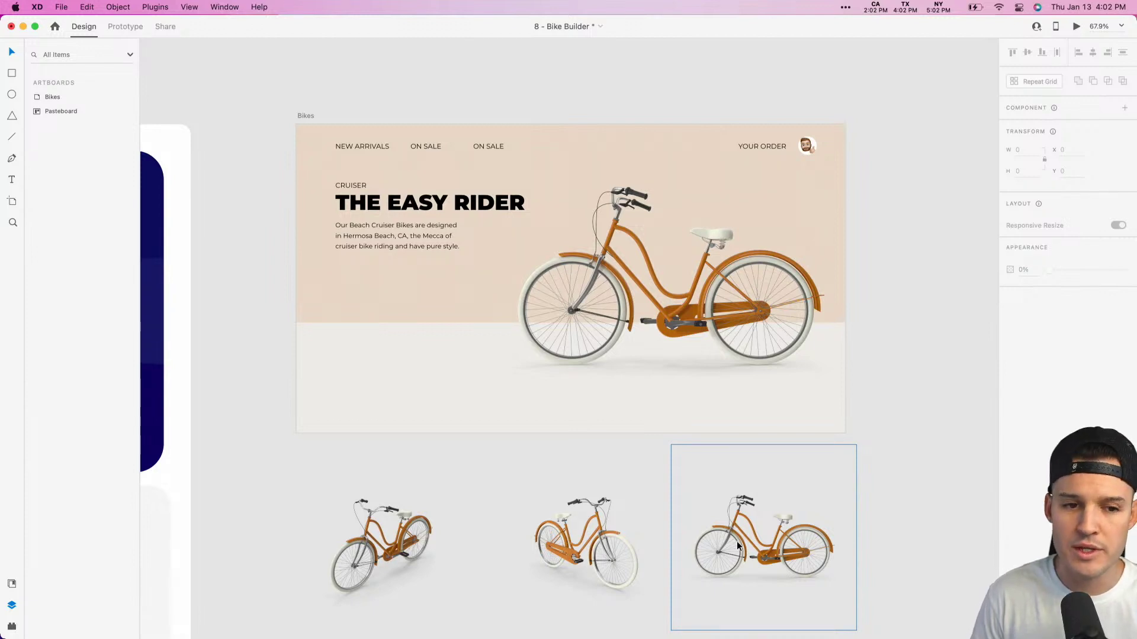
pyautogui.press('z')
pyautogui.moveTo(277, 106); pyautogui.dragTo(840, 346)
pyautogui.moveTo(772, 358); pyautogui.dragTo(765, 257)
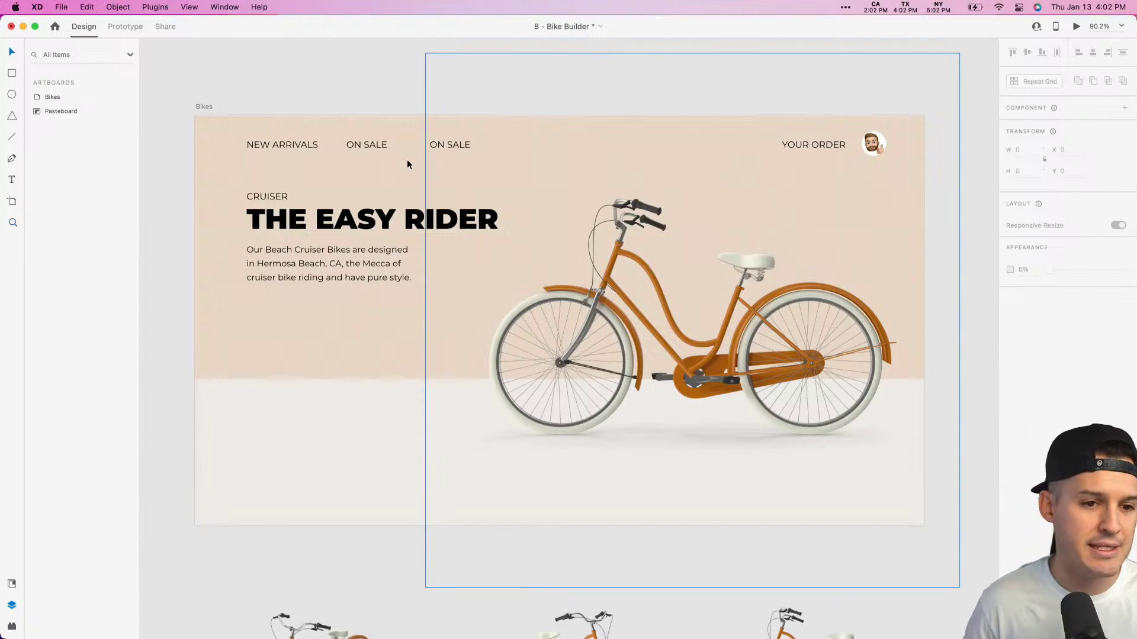
# Step: Try the ExtraBold and Bold weights on the THE EASY RIDER heading and return it to Black
pyautogui.click(361, 216)
pyautogui.click(276, 197)
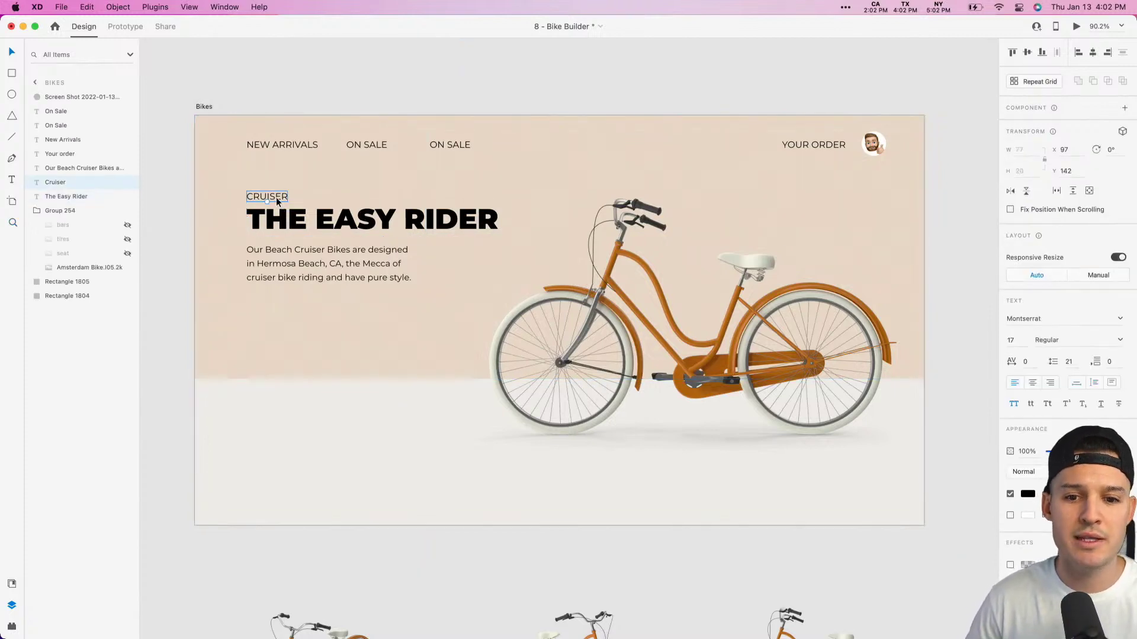
pyautogui.click(308, 260)
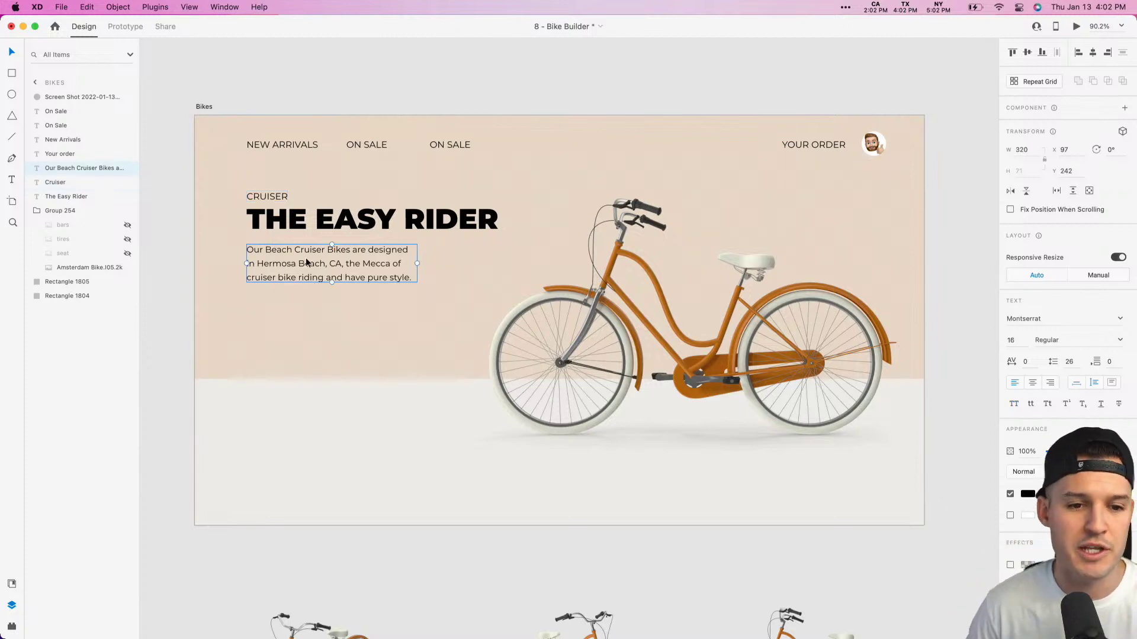
pyautogui.click(331, 229)
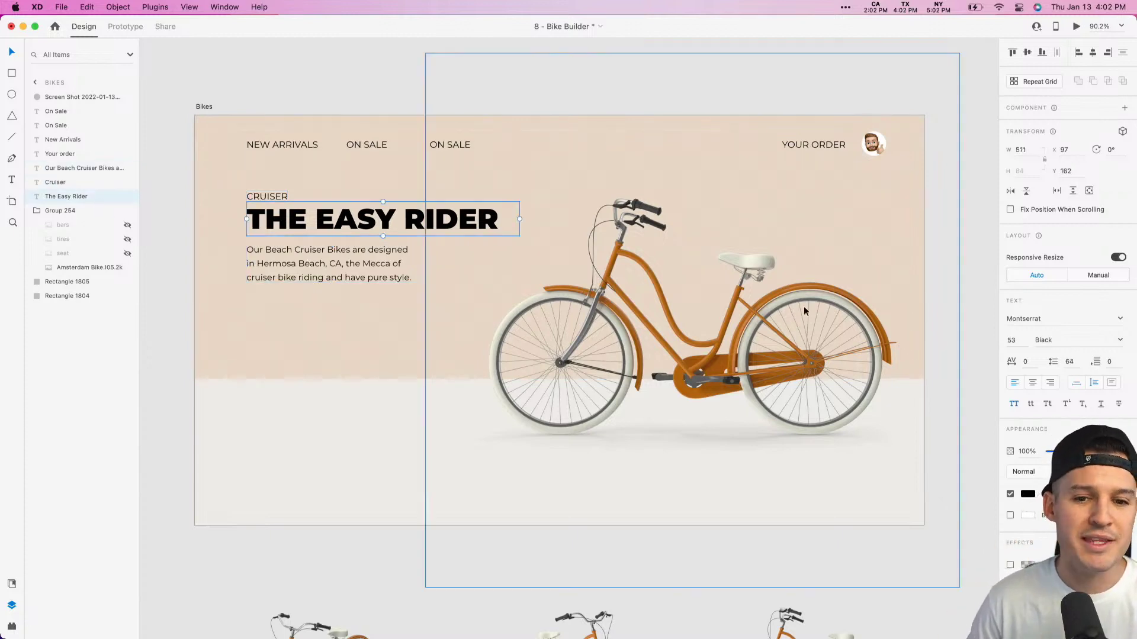
pyautogui.click(1124, 341)
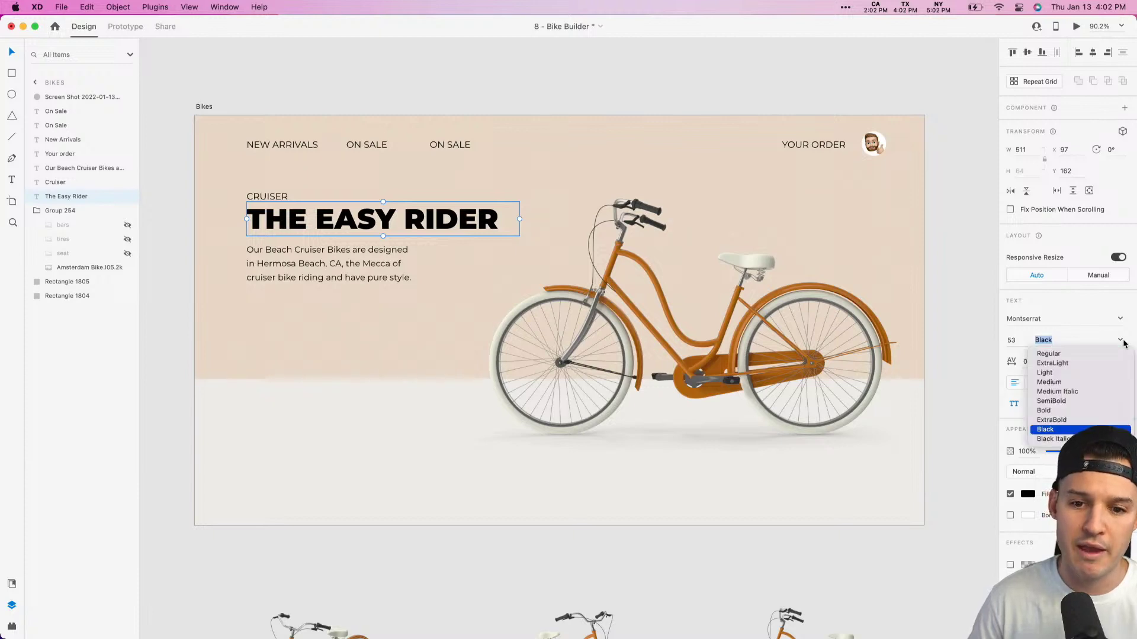
pyautogui.click(1060, 421)
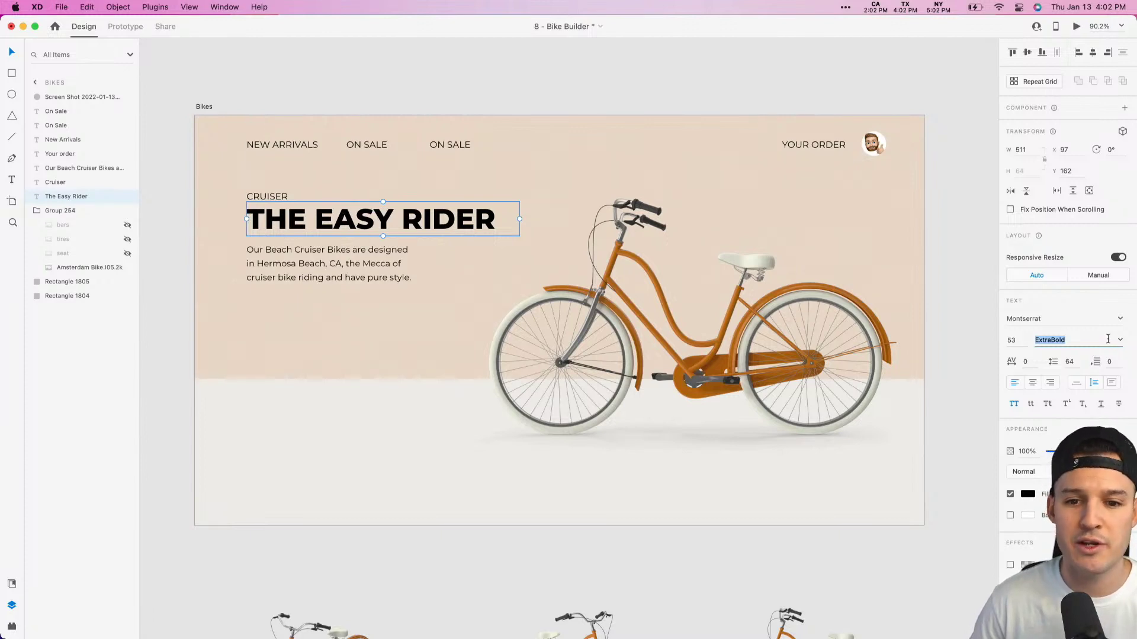
pyautogui.click(1120, 342)
pyautogui.click(1061, 408)
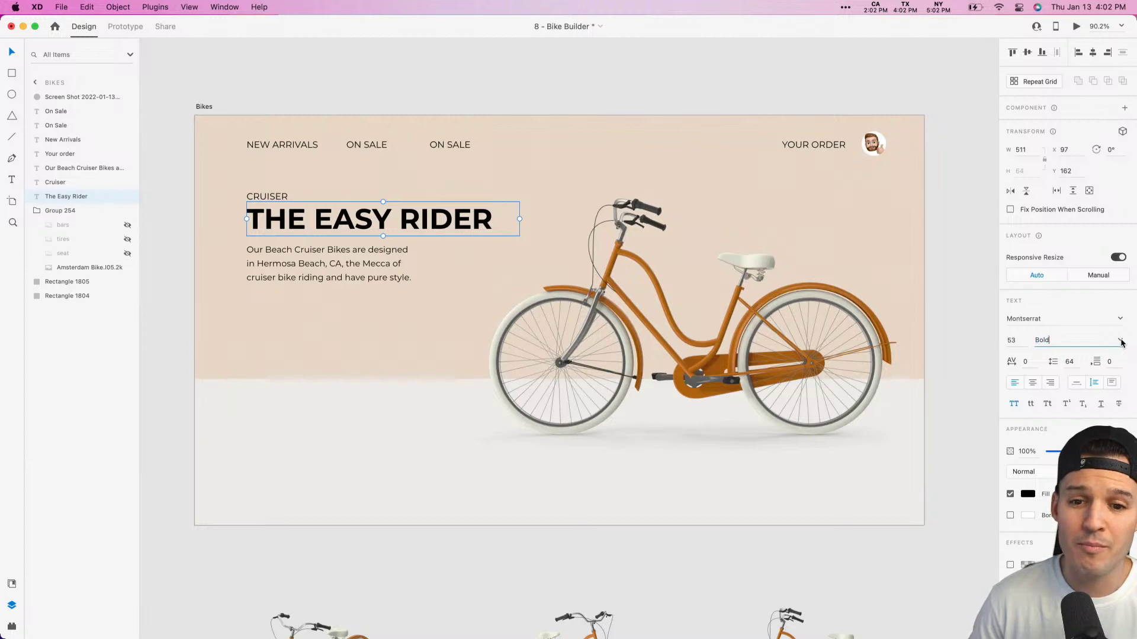
pyautogui.click(1119, 340)
pyautogui.click(1056, 430)
# Step: Outline the THE EASY RIDER heading with a #404040 border and no fill, and move it down to Y 170
pyautogui.click(1010, 515)
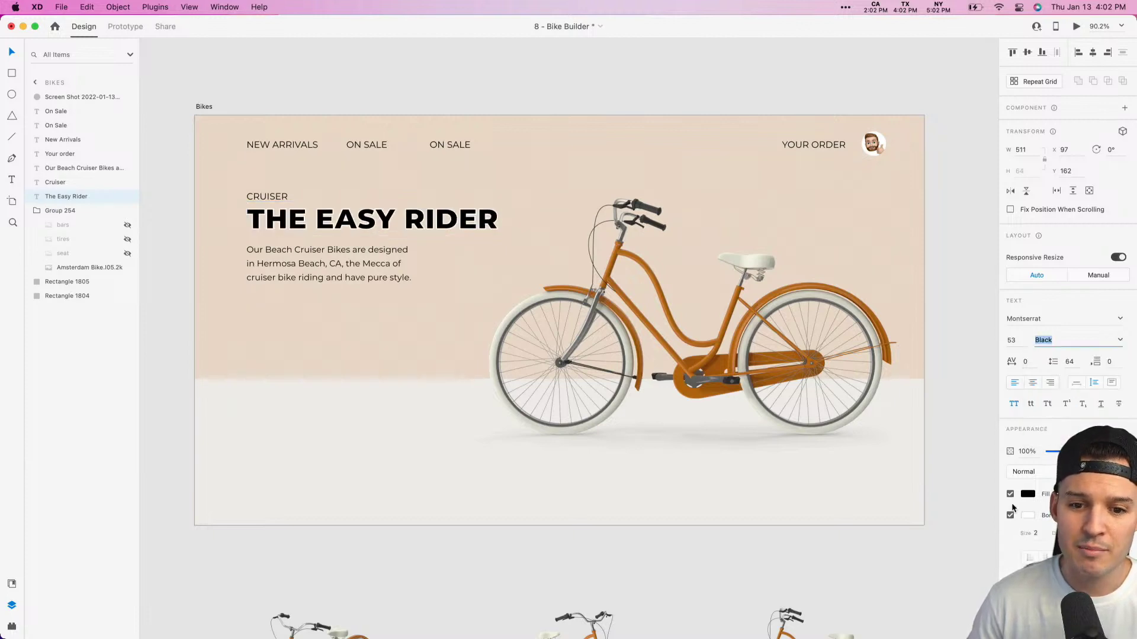
pyautogui.click(1010, 494)
pyautogui.click(1028, 515)
pyautogui.moveTo(912, 521); pyautogui.dragTo(843, 517)
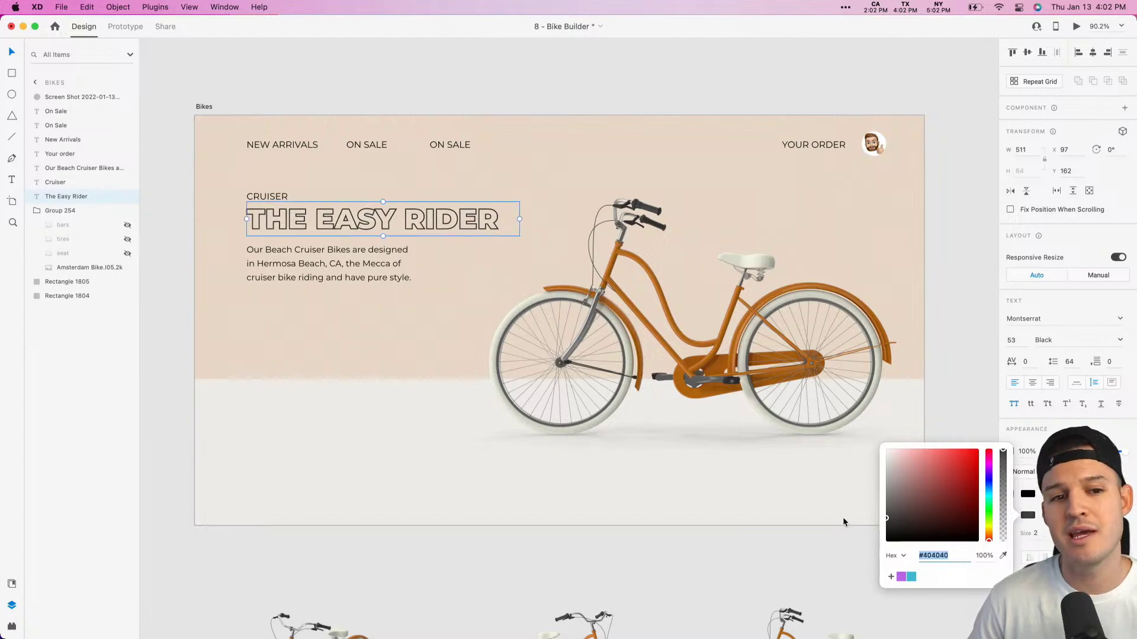
pyautogui.click(459, 291)
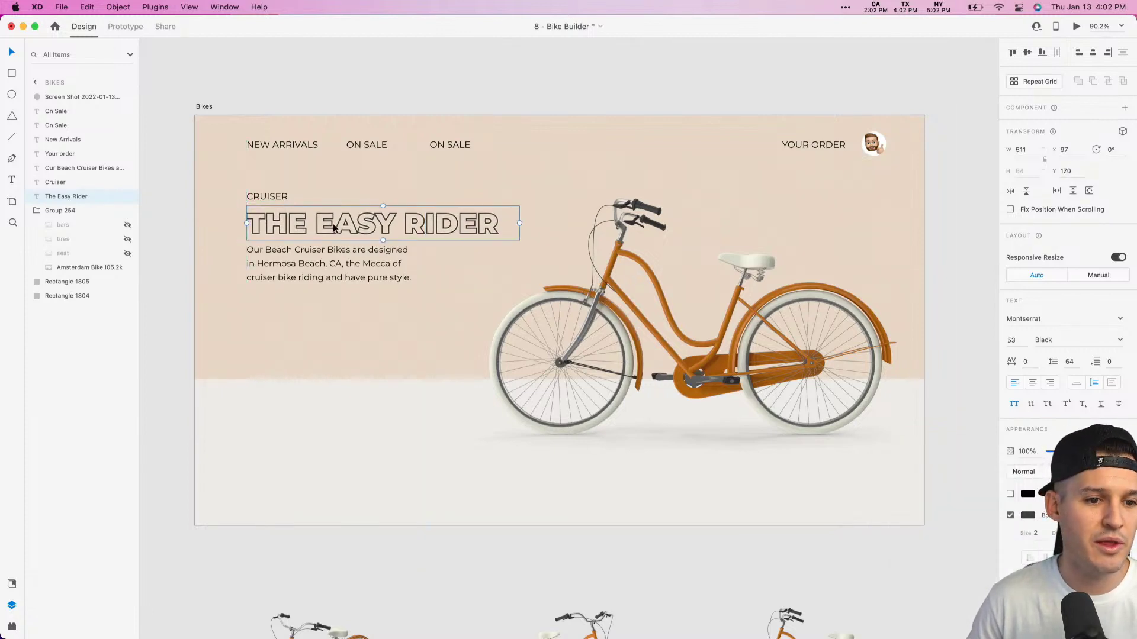
# Step: Group the CRUISER label, the heading and the description, and turn on a vertical stack for the group
pyautogui.keyDown('shift'); pyautogui.click(289, 251); pyautogui.keyUp('shift')
pyautogui.keyDown('shift'); pyautogui.click(278, 196); pyautogui.keyUp('shift')
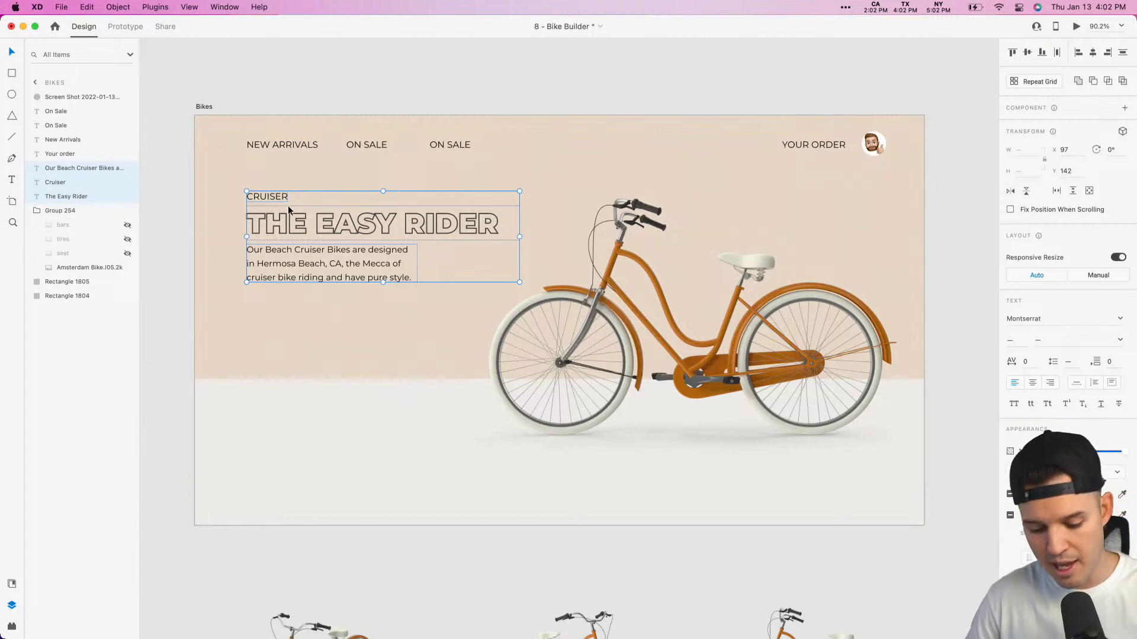
pyautogui.press('super+g')
pyautogui.click(1009, 310)
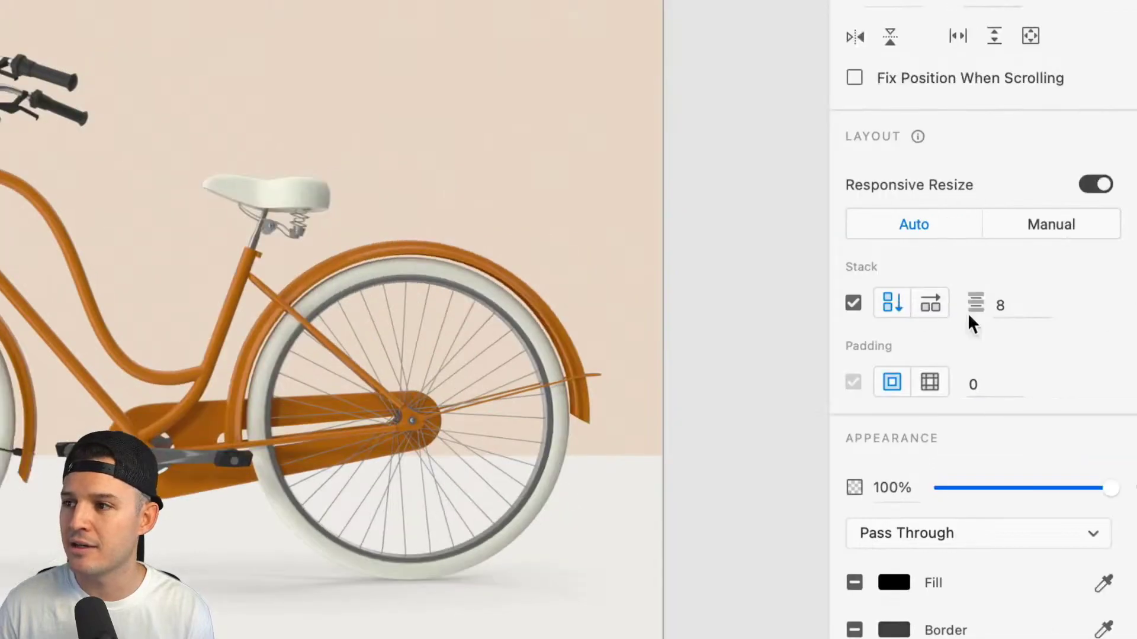
# Step: Try a stack spacing of 16 between the text items in the heading group
pyautogui.scroll(10, 402, 275)
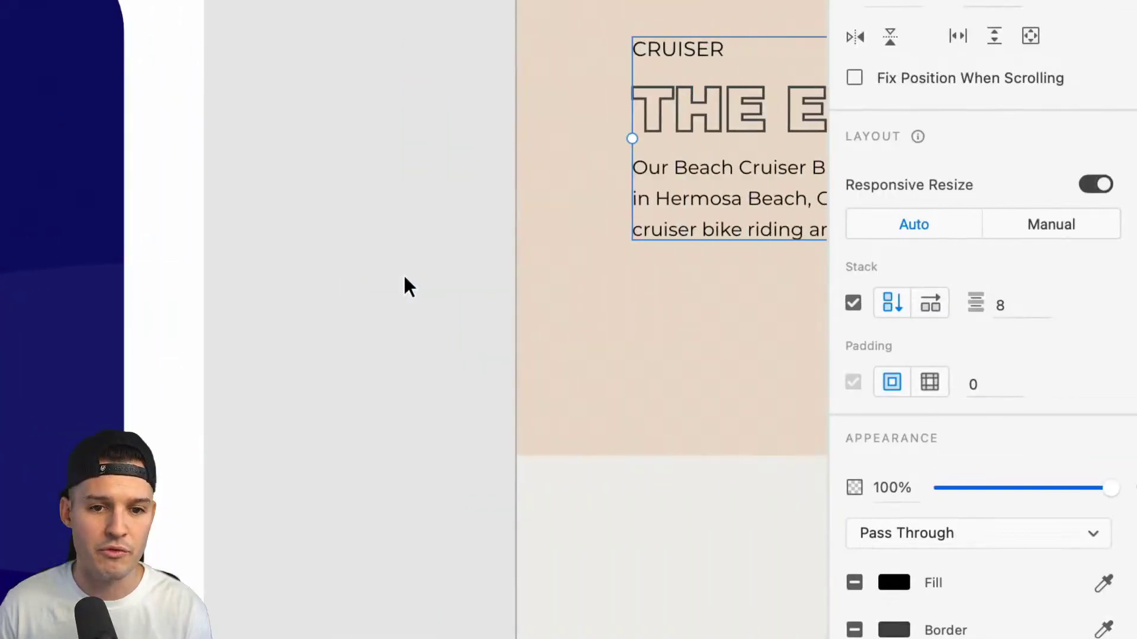
pyautogui.hscroll(-3, 405, 278)
pyautogui.scroll(1, 405, 278)
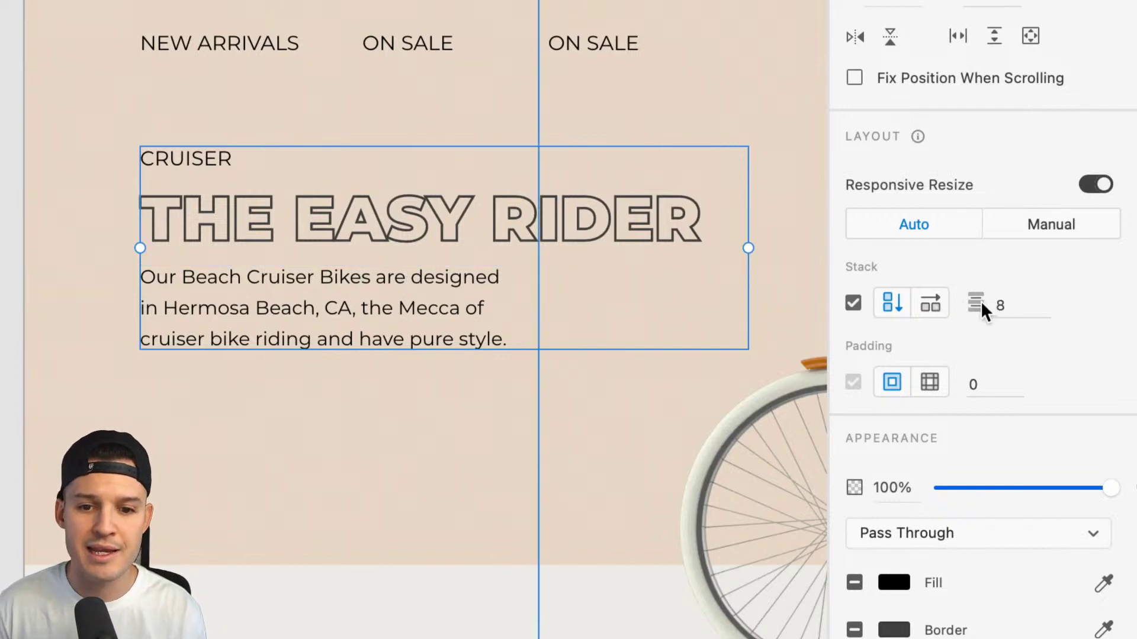
pyautogui.click(1001, 304)
pyautogui.write('18')
pyautogui.press('Return')
pyautogui.write('16')
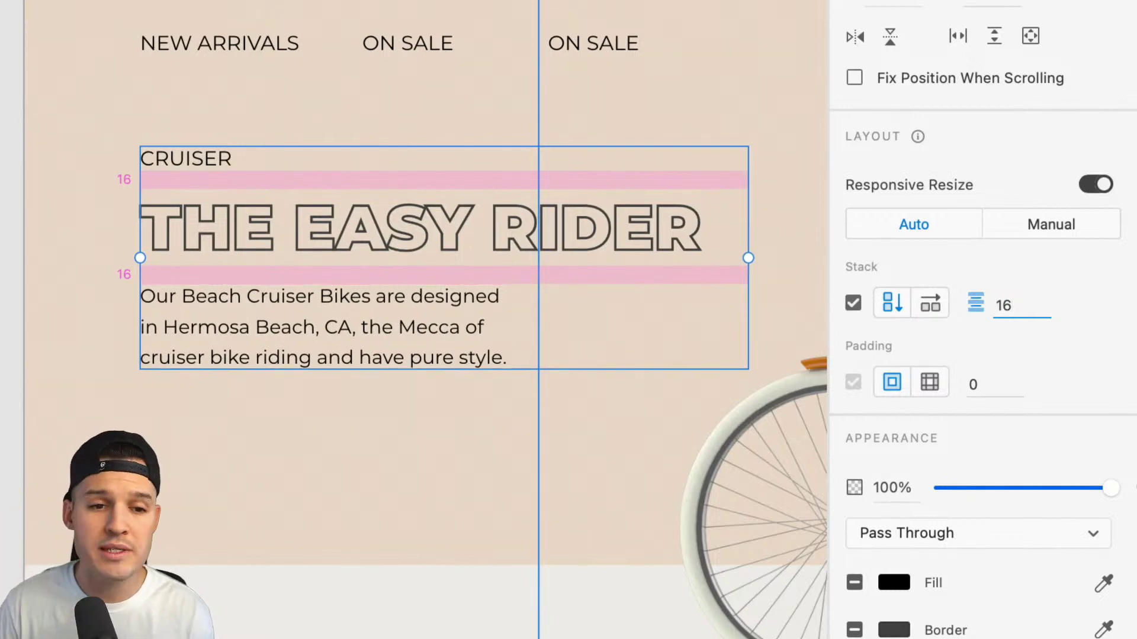
pyautogui.write('``````')
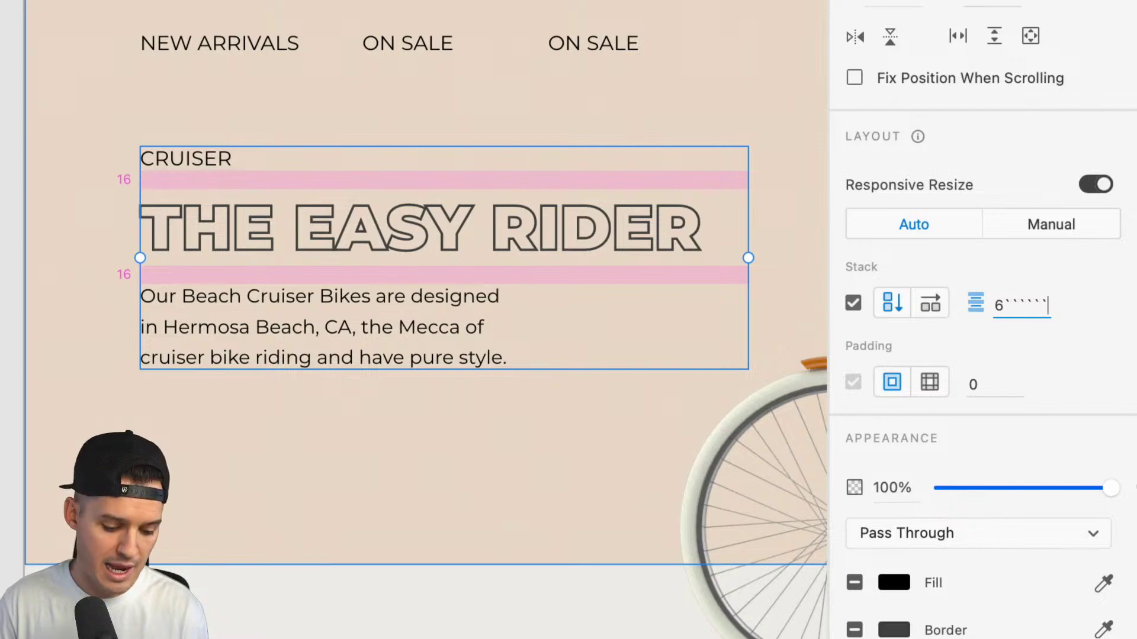
pyautogui.write('`')
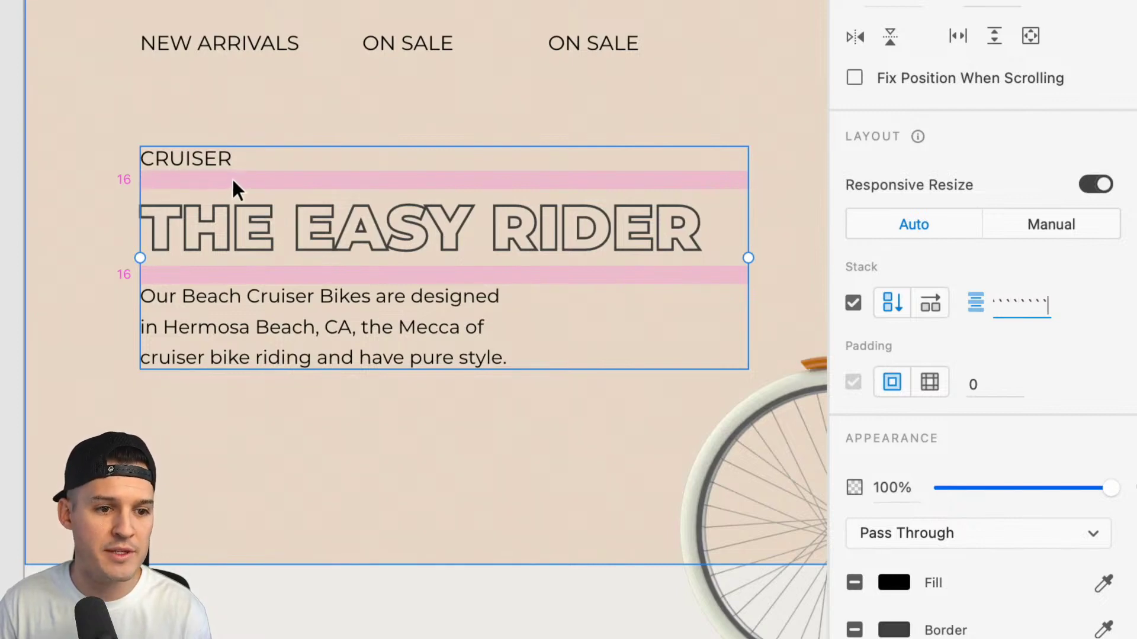
pyautogui.click(232, 179)
pyautogui.click(219, 165)
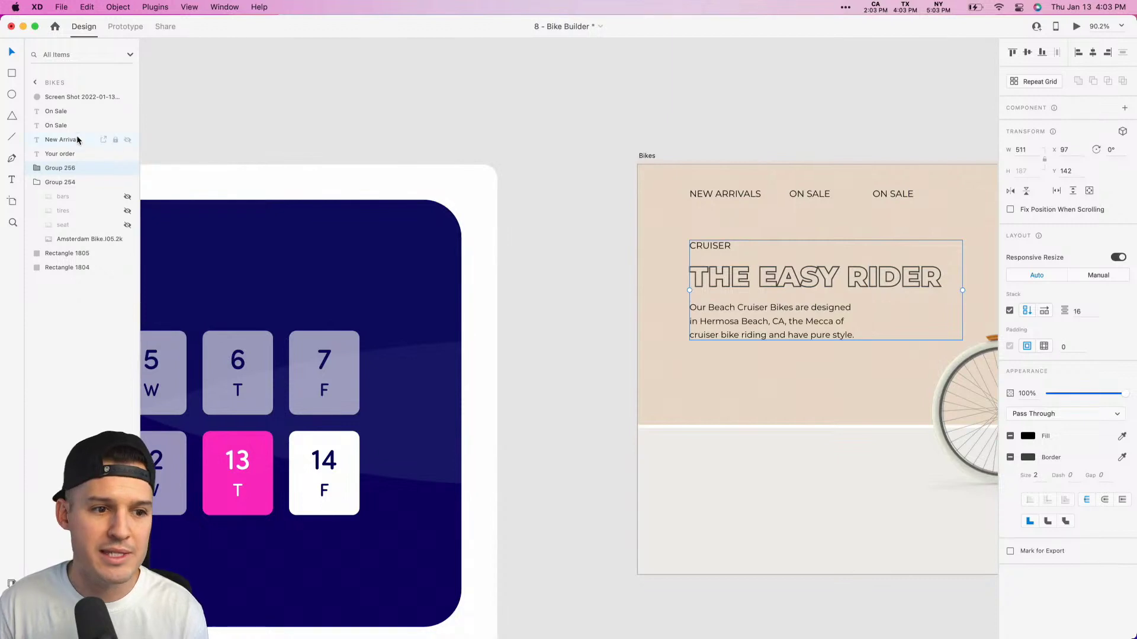
# Step: Set the stack spacing of the heading text group to 6
pyautogui.click(1076, 310)
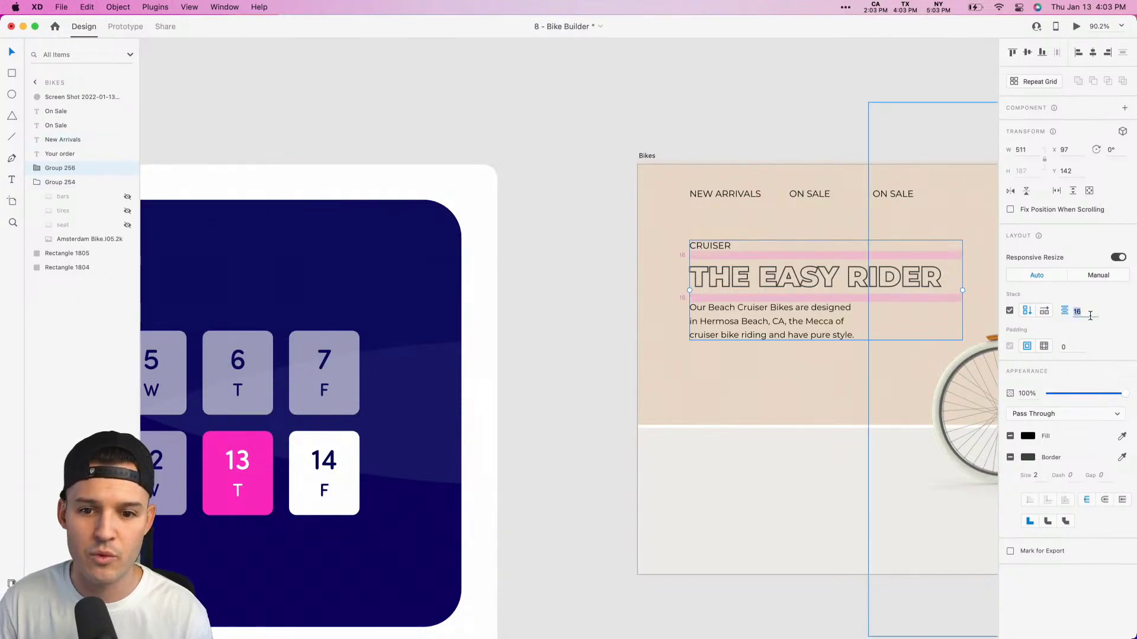
pyautogui.write('6')
pyautogui.press('Return')
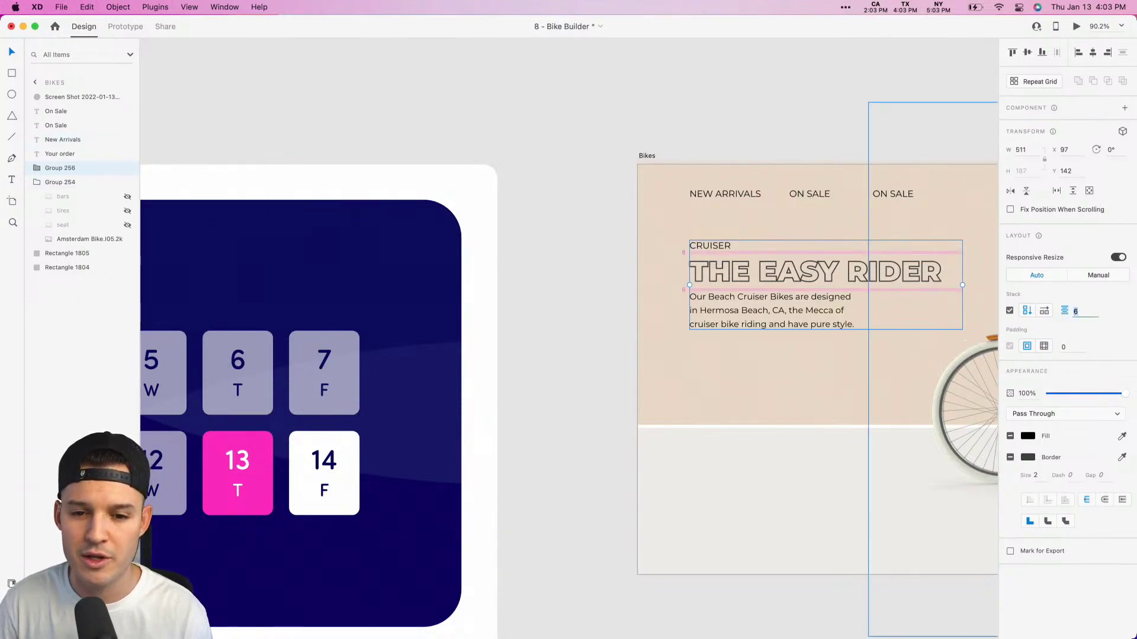
# Step: Reduce the stack gap between the CRUISER label and the THE EASY RIDER heading to 0
pyautogui.click(555, 306)
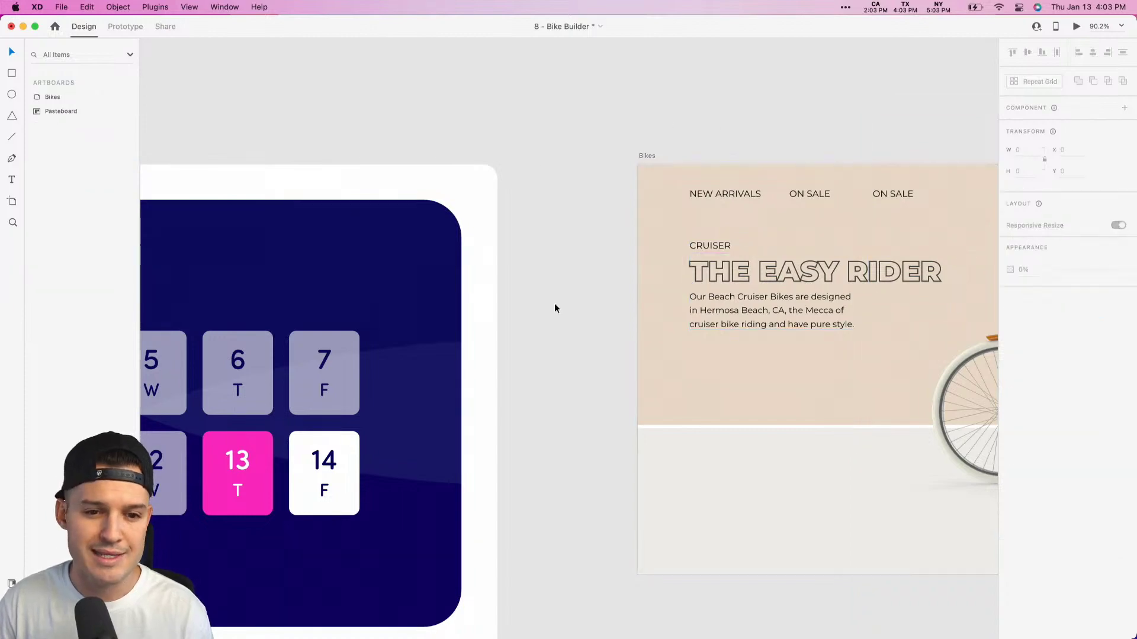
pyautogui.moveTo(810, 104); pyautogui.dragTo(345, 36)
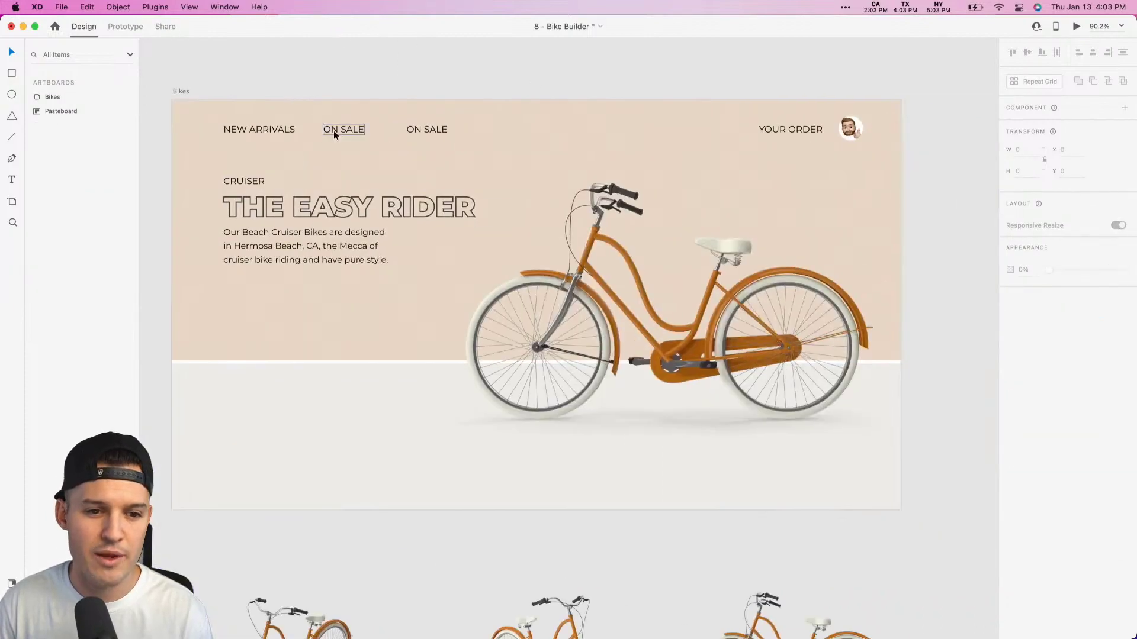
pyautogui.doubleClick(246, 183)
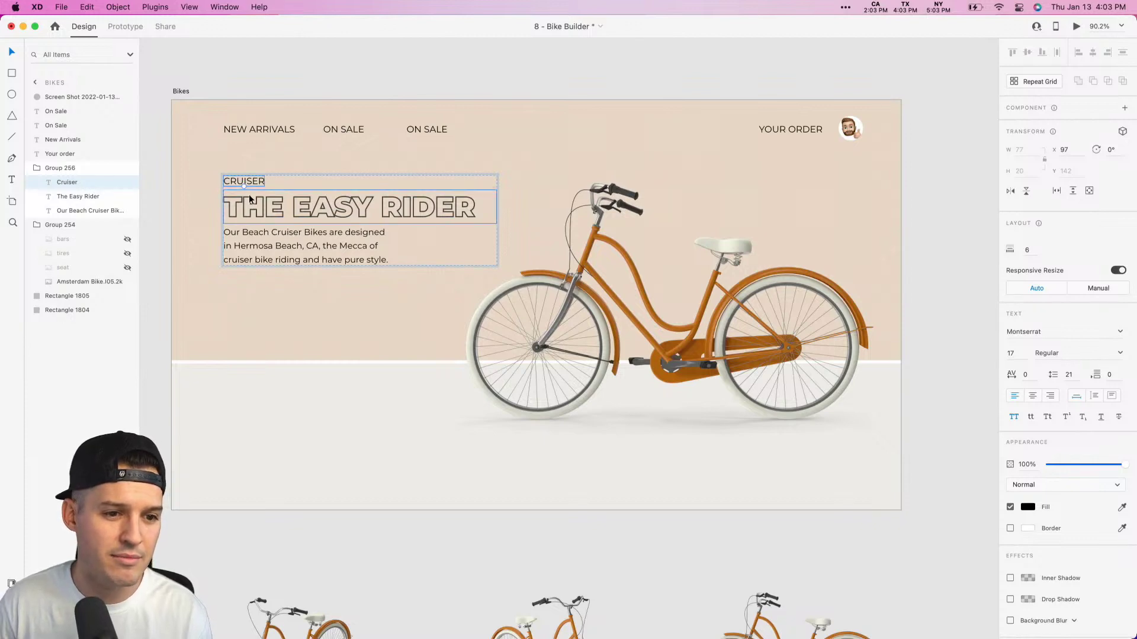
pyautogui.press('z')
pyautogui.moveTo(250, 191); pyautogui.dragTo(316, 237)
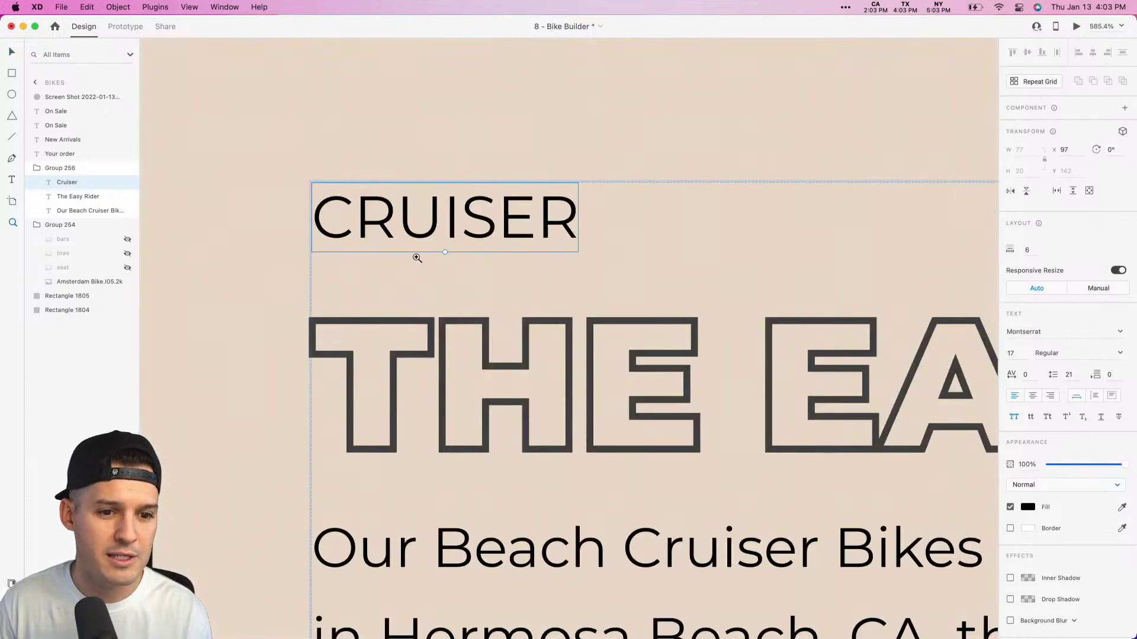
pyautogui.press('v')
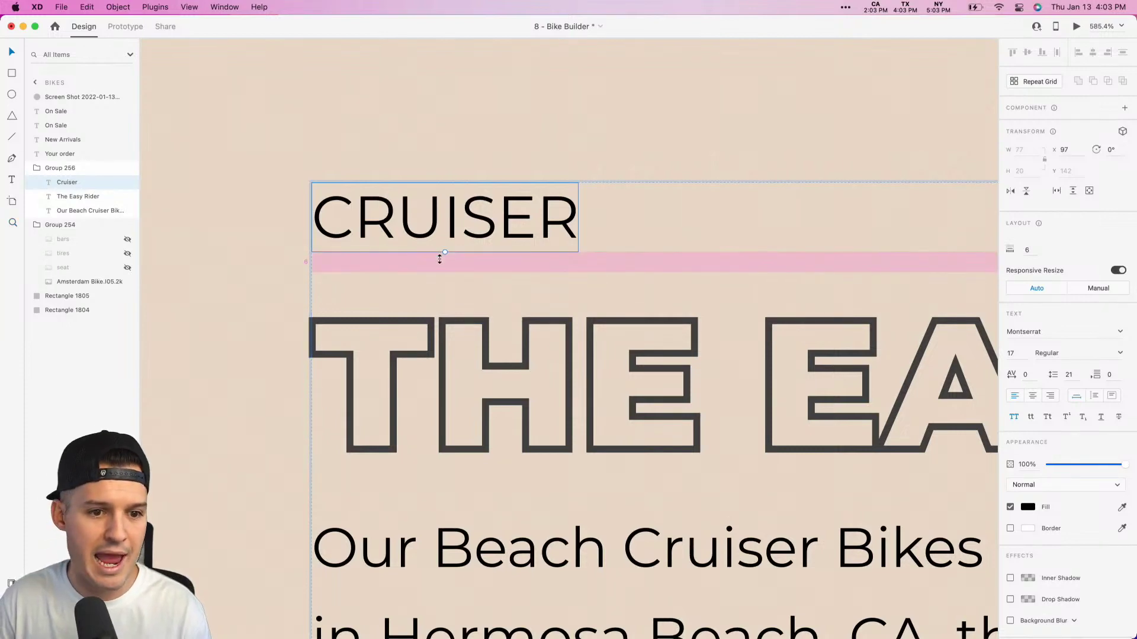
pyautogui.scroll(-3, 441, 264)
pyautogui.hscroll(2, 441, 264)
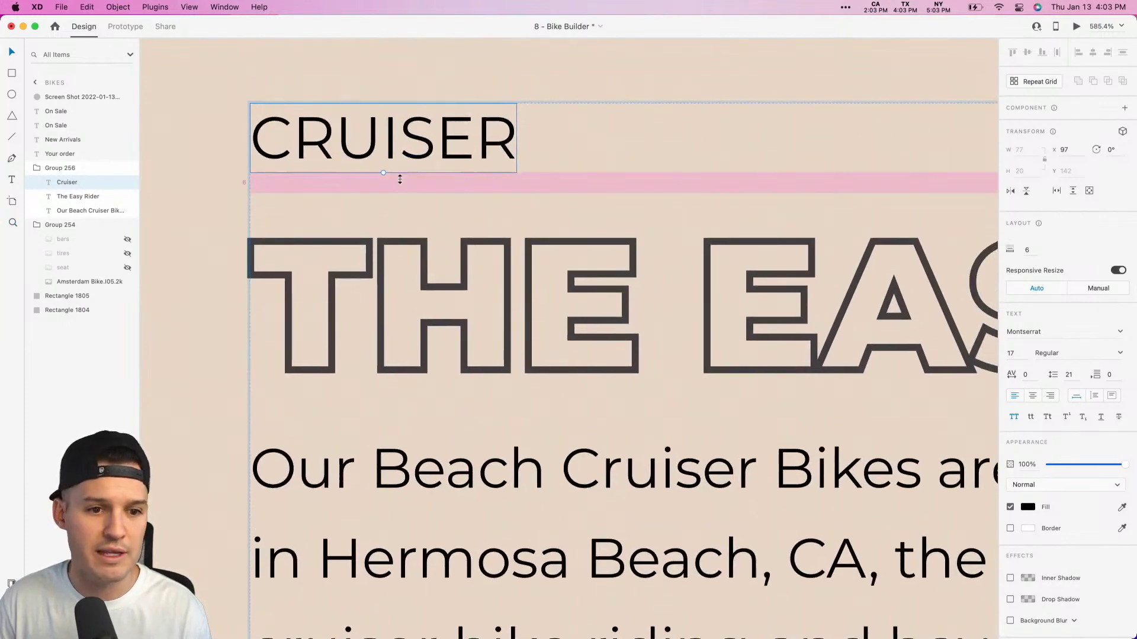
pyautogui.moveTo(400, 180); pyautogui.dragTo(400, 158)
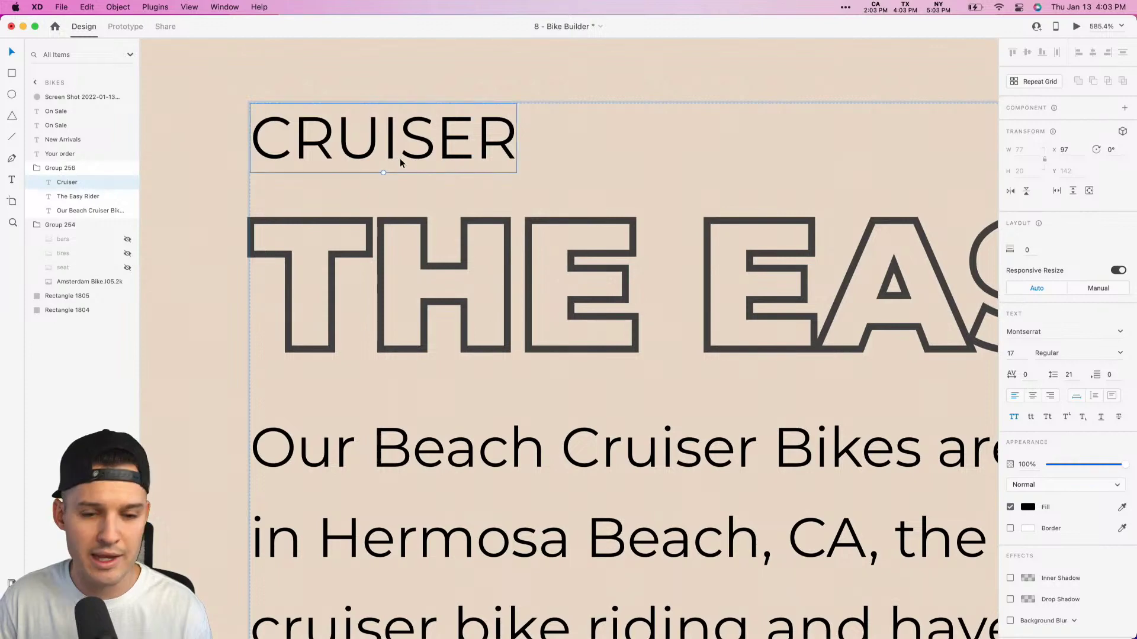
pyautogui.press('super+minus')
pyautogui.press('super+minus')
pyautogui.press('super+minus')
pyautogui.press('super+minus')
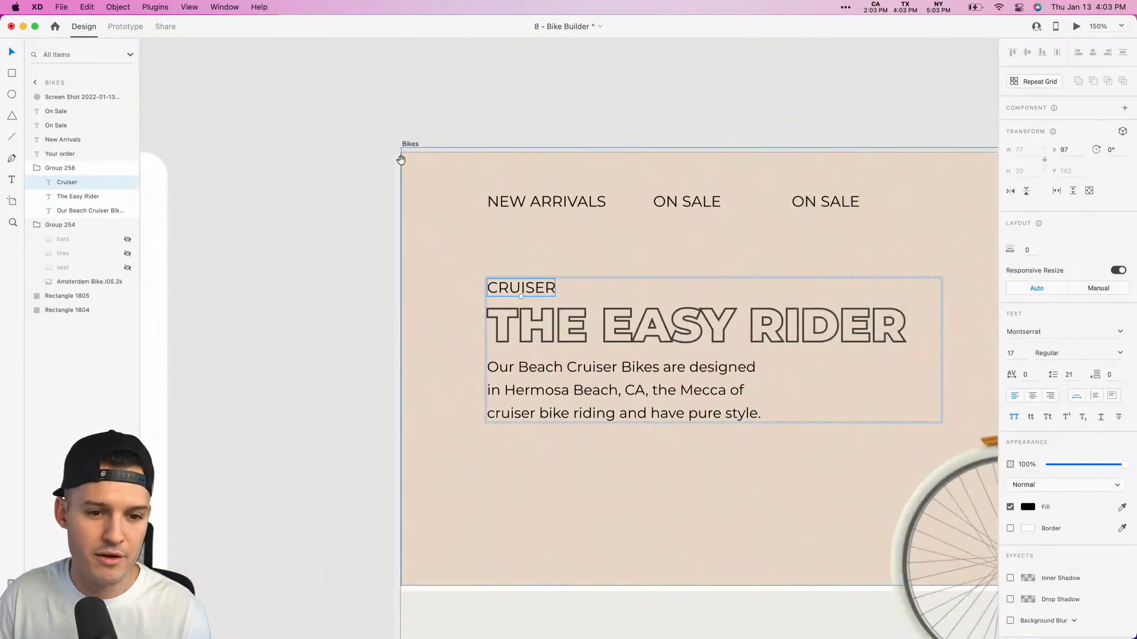
# Step: Darken the border colour of the THE EASY RIDER heading to #363636
pyautogui.click(560, 264)
pyautogui.click(1027, 529)
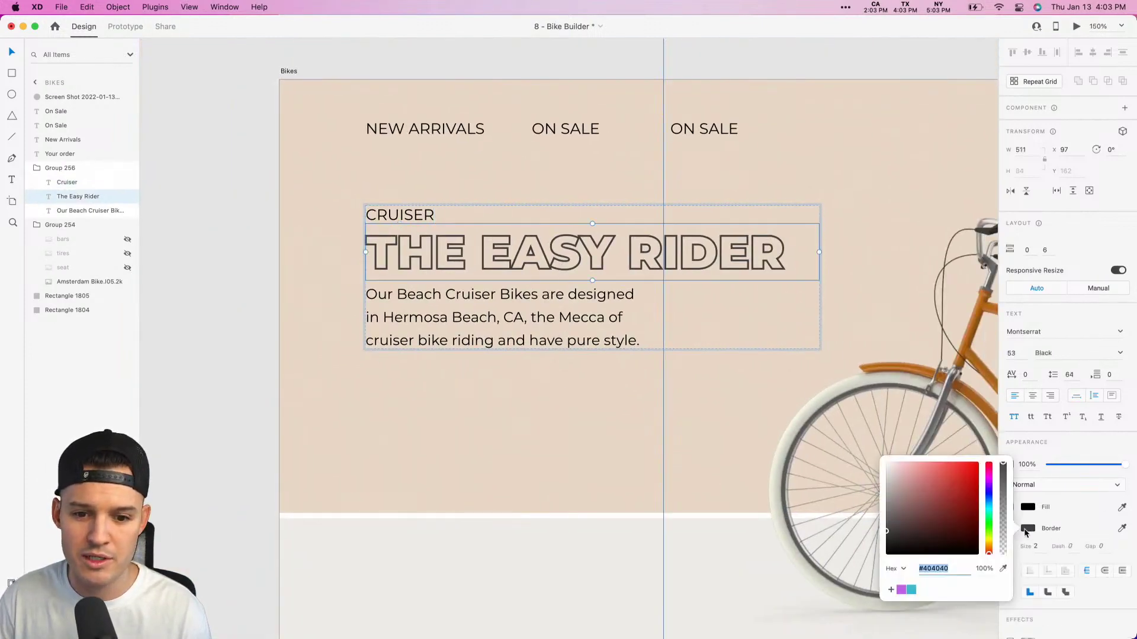
pyautogui.moveTo(899, 535); pyautogui.dragTo(887, 540)
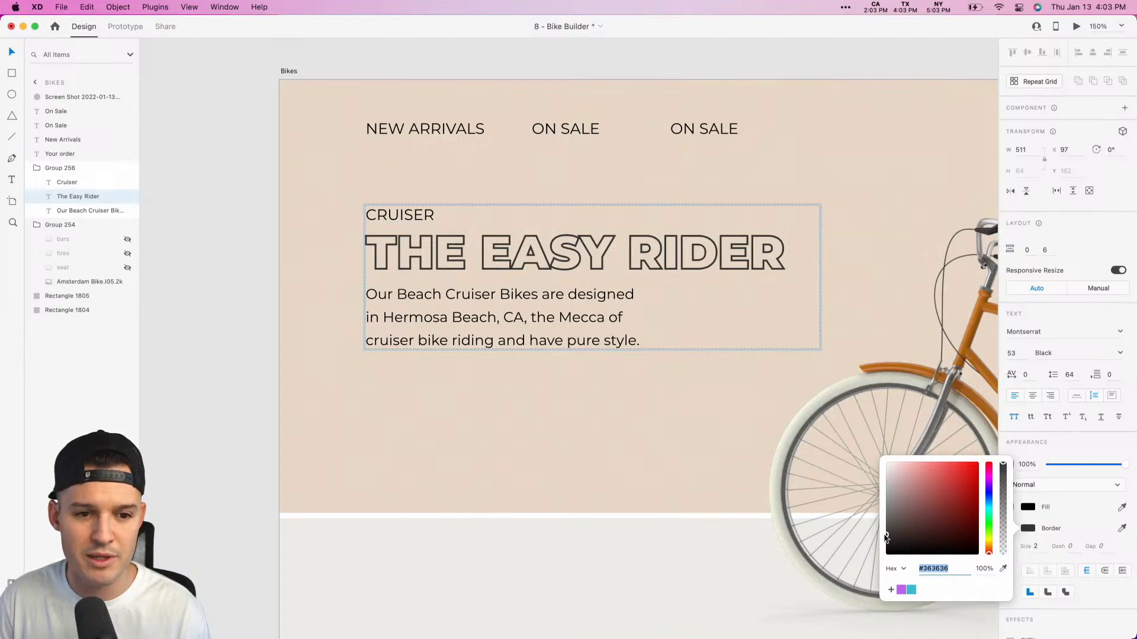
pyautogui.click(698, 577)
pyautogui.press('super+minus')
pyautogui.press('super+minus')
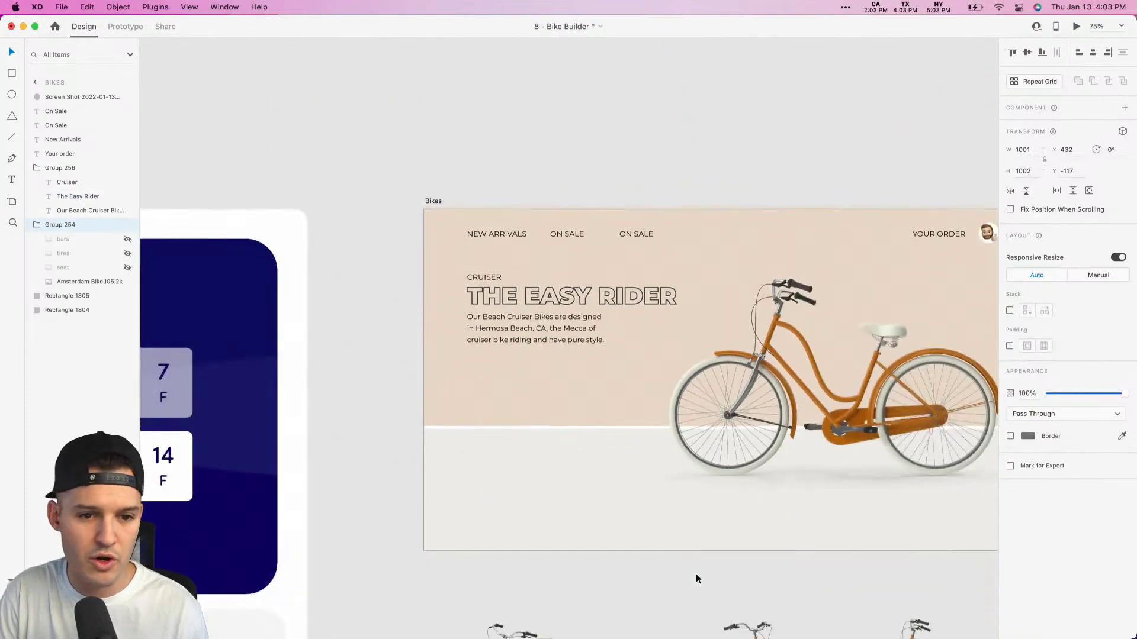
# Step: Group the NEW ARRIVALS and two ON SALE links, and turn on a horizontal stack with a spacing of 24
pyautogui.moveTo(740, 514); pyautogui.dragTo(544, 489)
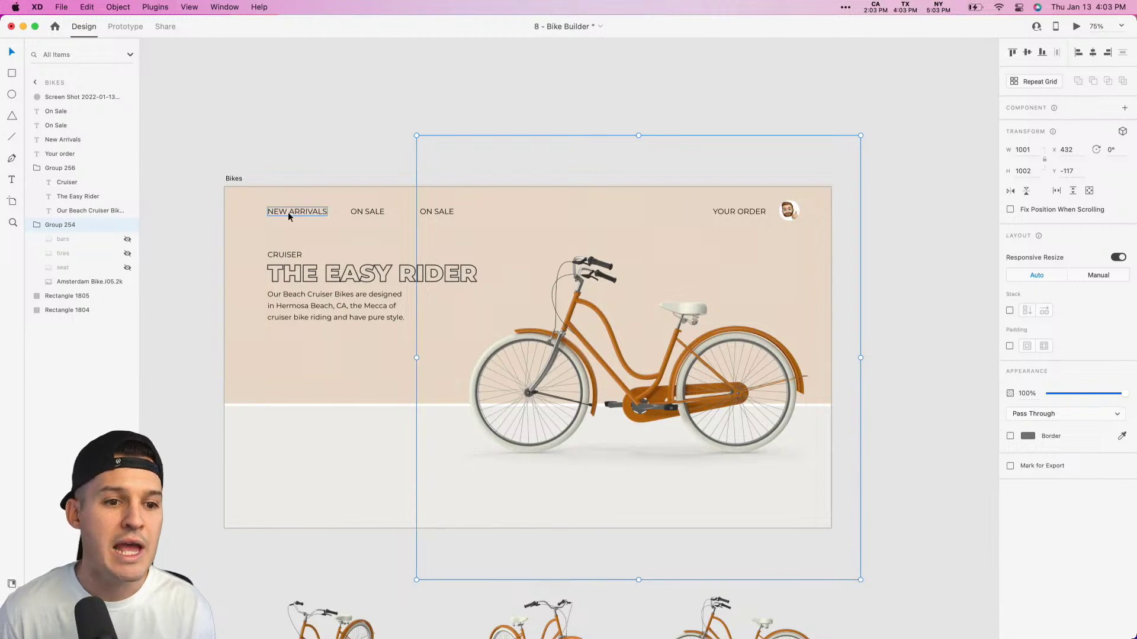
pyautogui.click(289, 213)
pyautogui.keyDown('shift'); pyautogui.click(356, 212); pyautogui.keyUp('shift')
pyautogui.keyDown('shift'); pyautogui.click(425, 211); pyautogui.keyUp('shift')
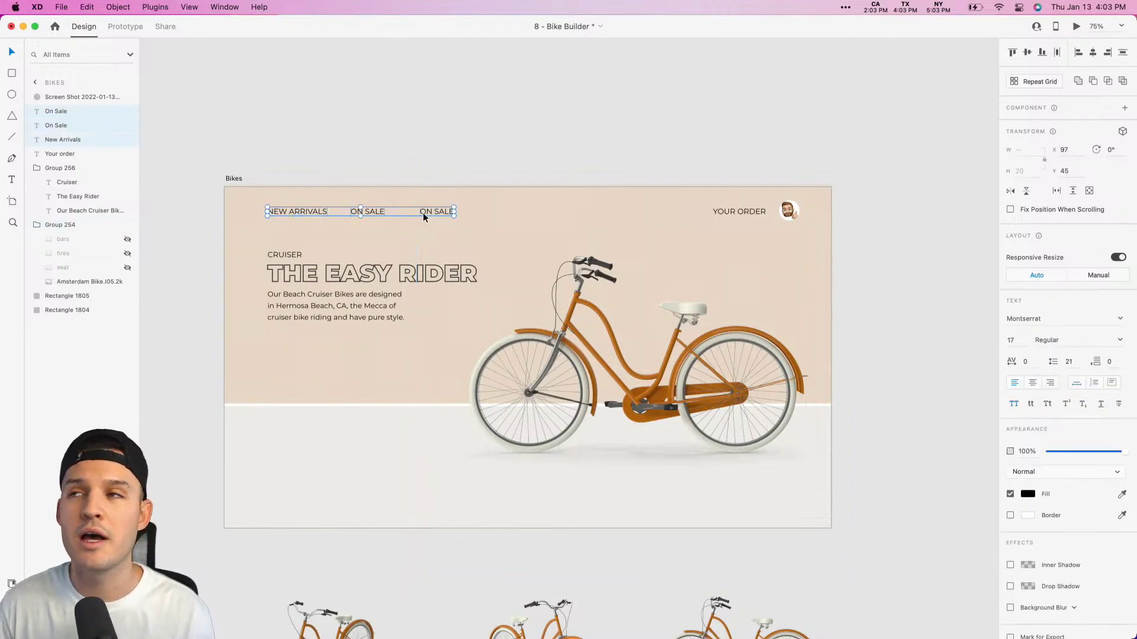
pyautogui.press('super+g')
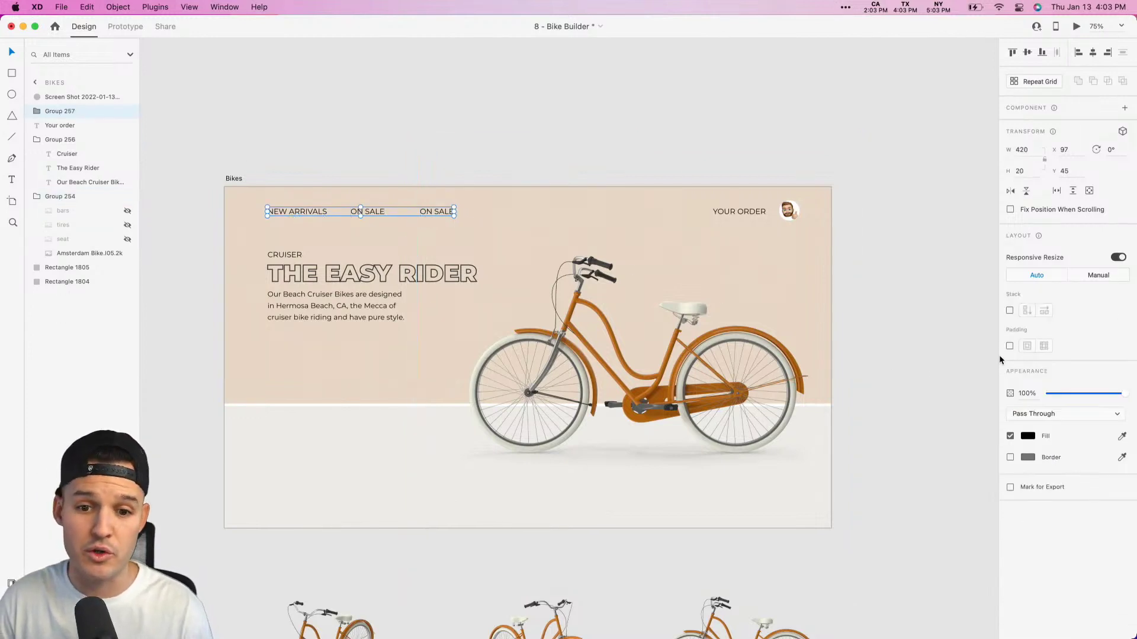
pyautogui.click(1009, 312)
pyautogui.click(1090, 312)
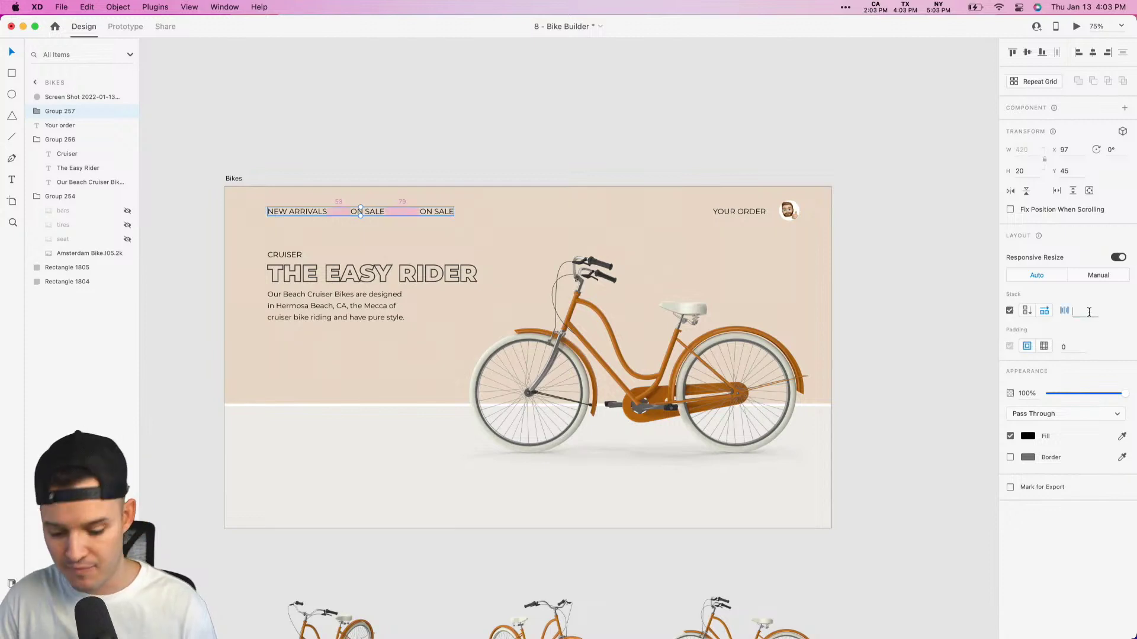
pyautogui.write('24')
pyautogui.press('Tab')
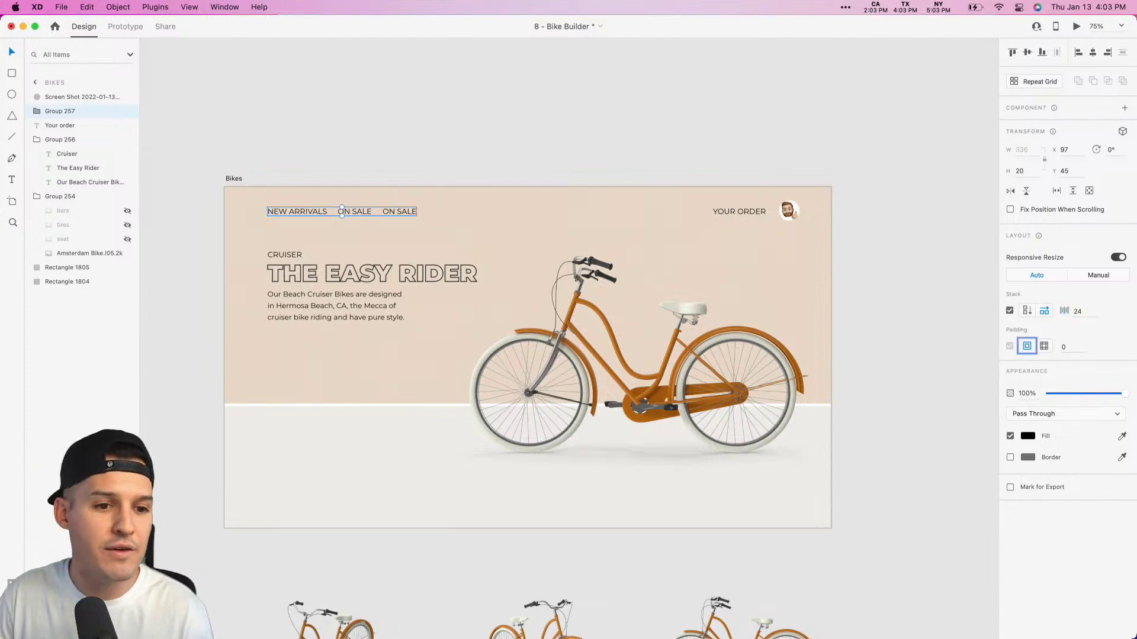
# Step: Increase the stack spacing of the navigation link group to 44
pyautogui.click(1083, 311)
pyautogui.write('64')
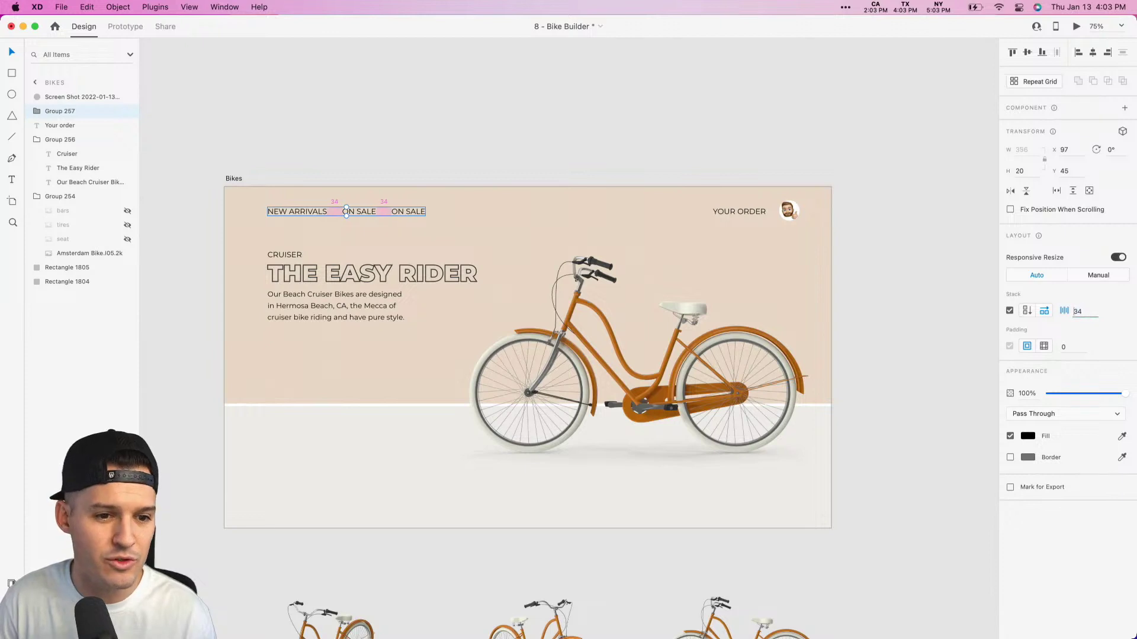
pyautogui.hotkey('shift', 'Down')
pyautogui.hotkey('shift', 'Down')
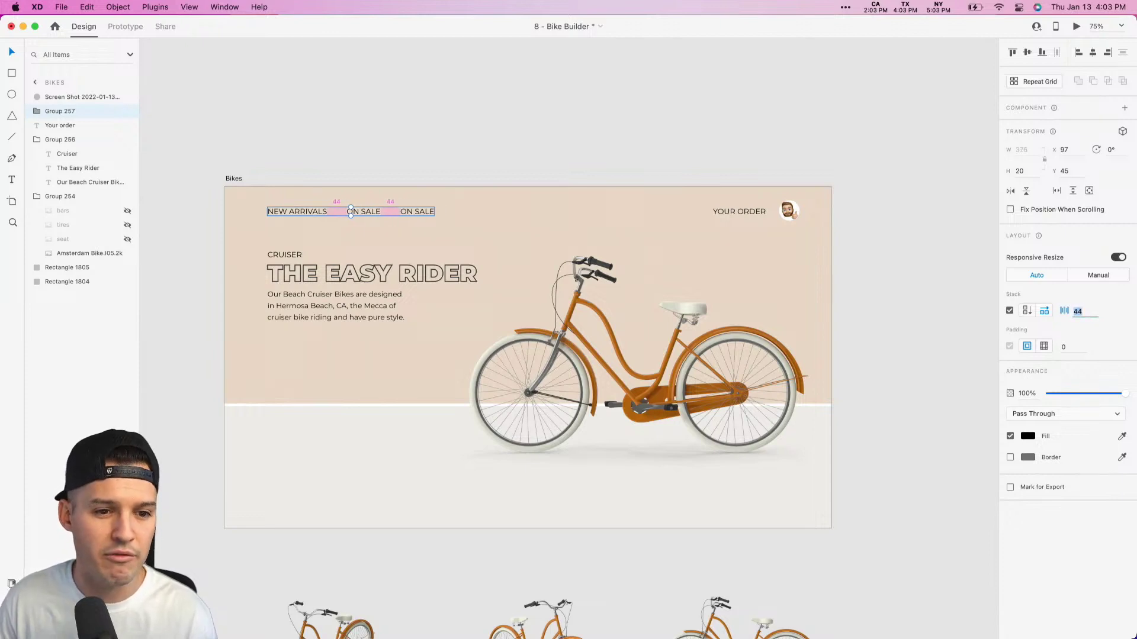
# Step: Group the YOUR ORDER label with the avatar image beside it
pyautogui.click(738, 212)
pyautogui.keyDown('shift'); pyautogui.click(783, 209); pyautogui.keyUp('shift')
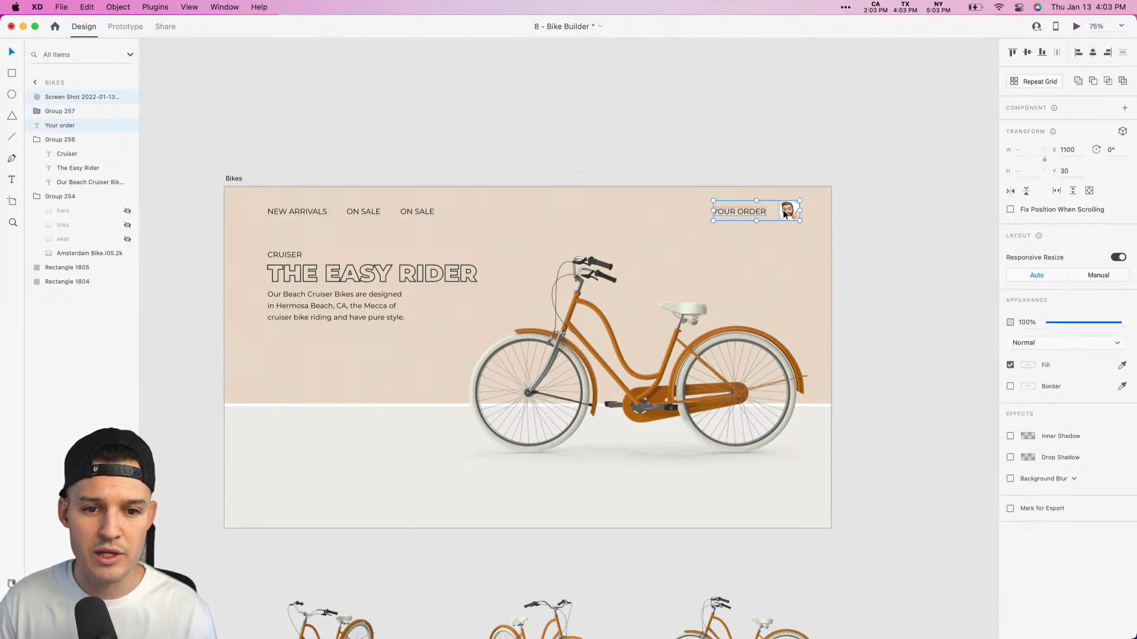
pyautogui.press('super+g')
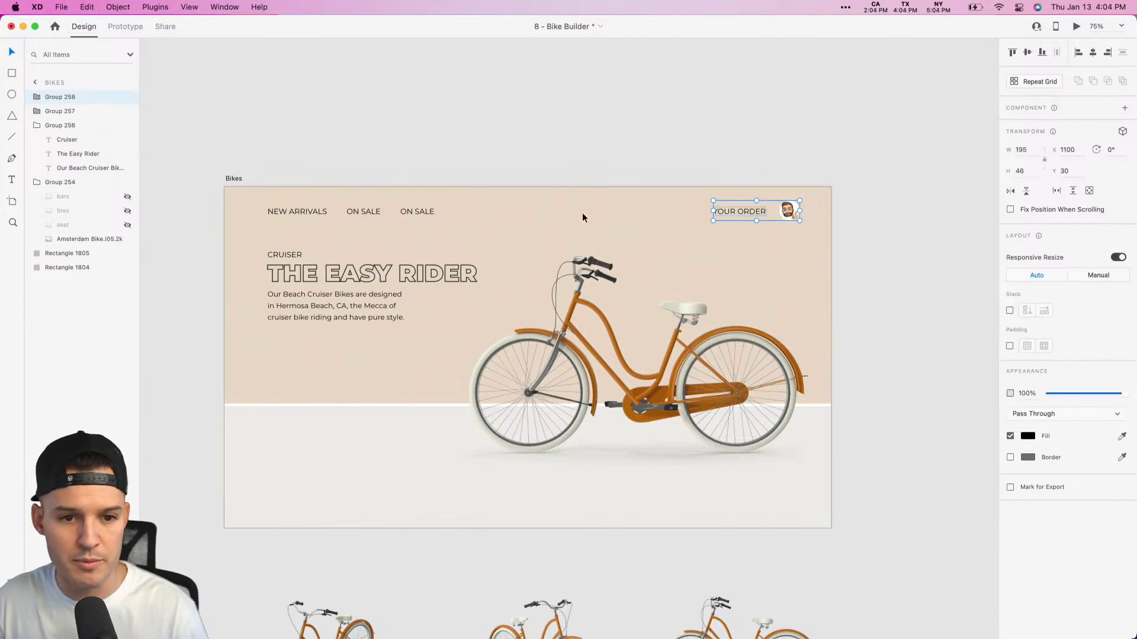
# Step: Move the navigation link group and the heading text group together to X 90
pyautogui.click(430, 212)
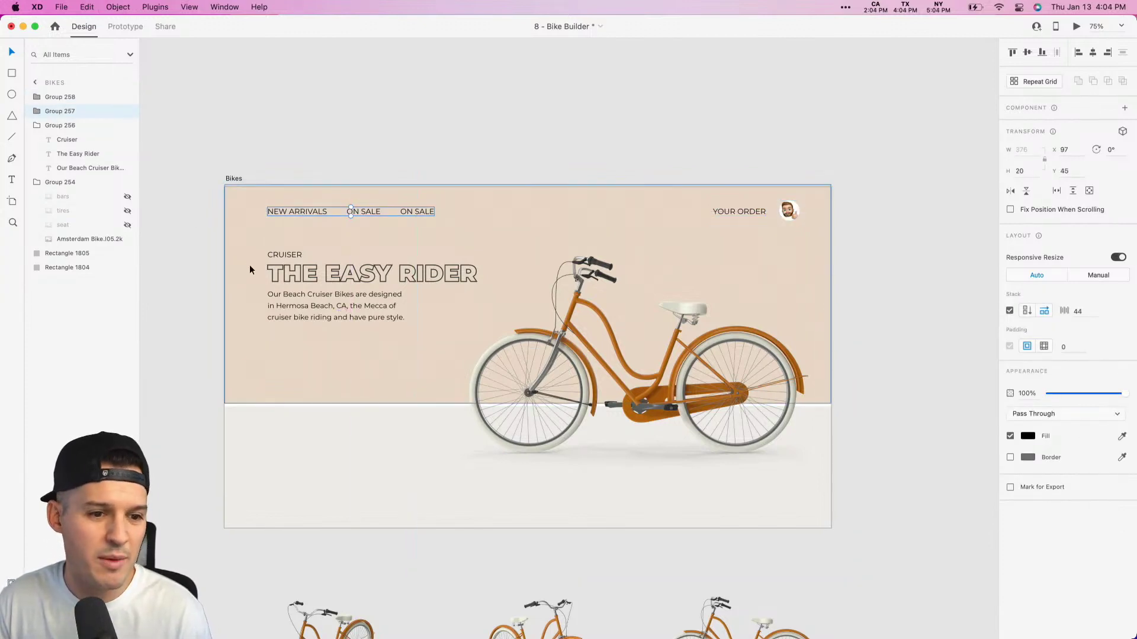
pyautogui.keyDown('shift'); pyautogui.click(271, 264); pyautogui.keyUp('shift')
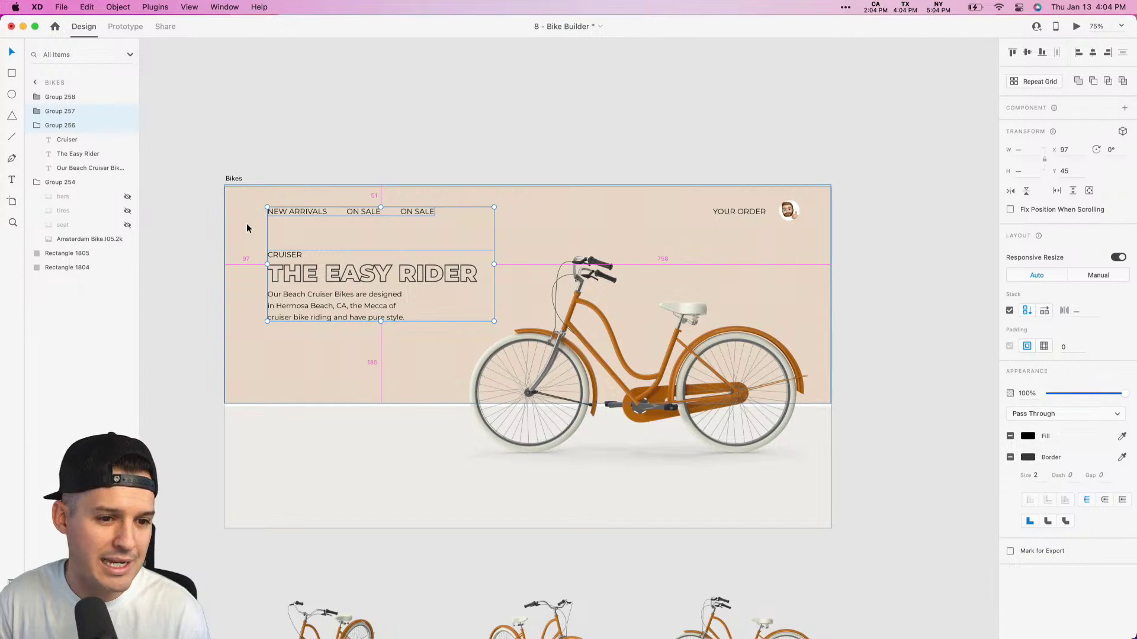
pyautogui.press('Left')
pyautogui.press('Left')
pyautogui.press('Left')
pyautogui.press('Left')
pyautogui.press('Left')
pyautogui.press('Left')
pyautogui.press('Left')
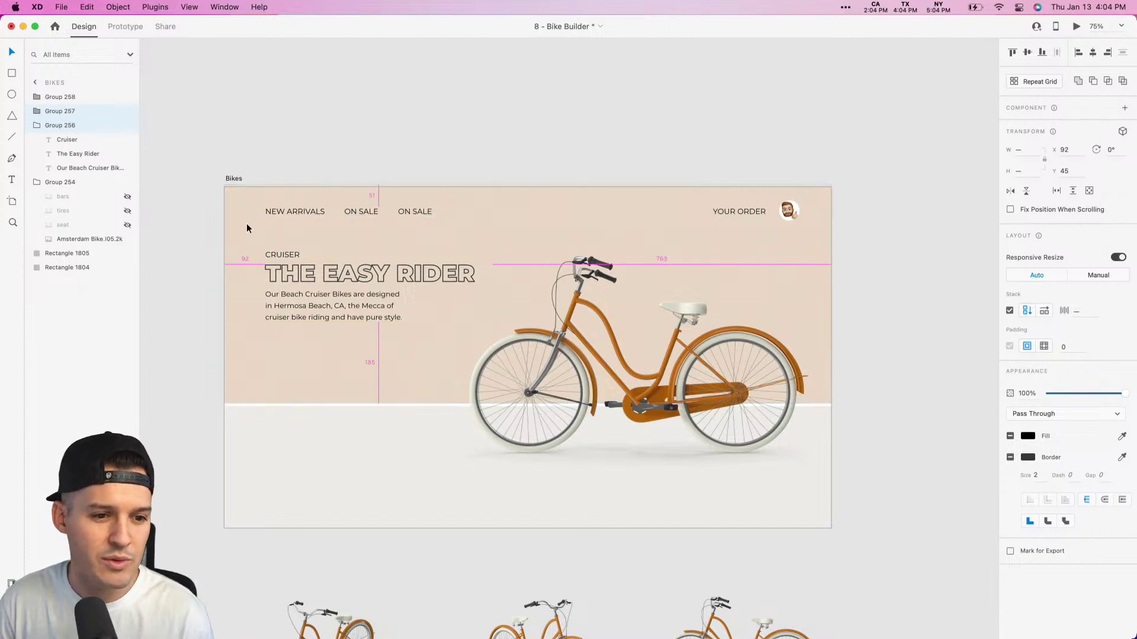
# Step: Move the YOUR ORDER group to X 1081 and align it with the navigation link group on their vertical middles
pyautogui.click(794, 213)
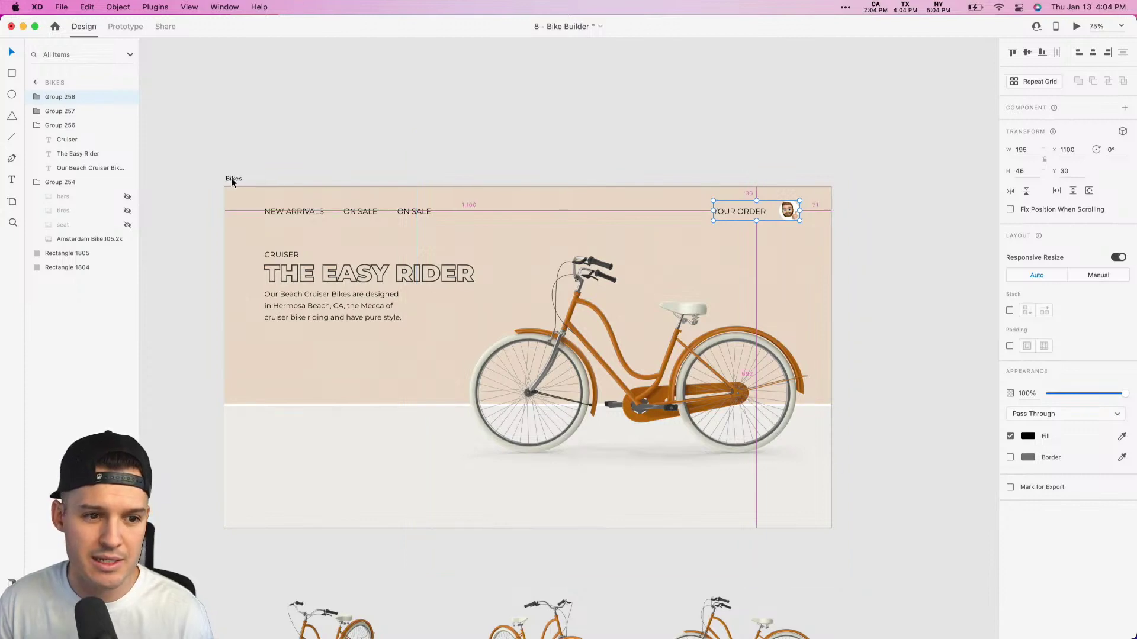
pyautogui.press('Right')
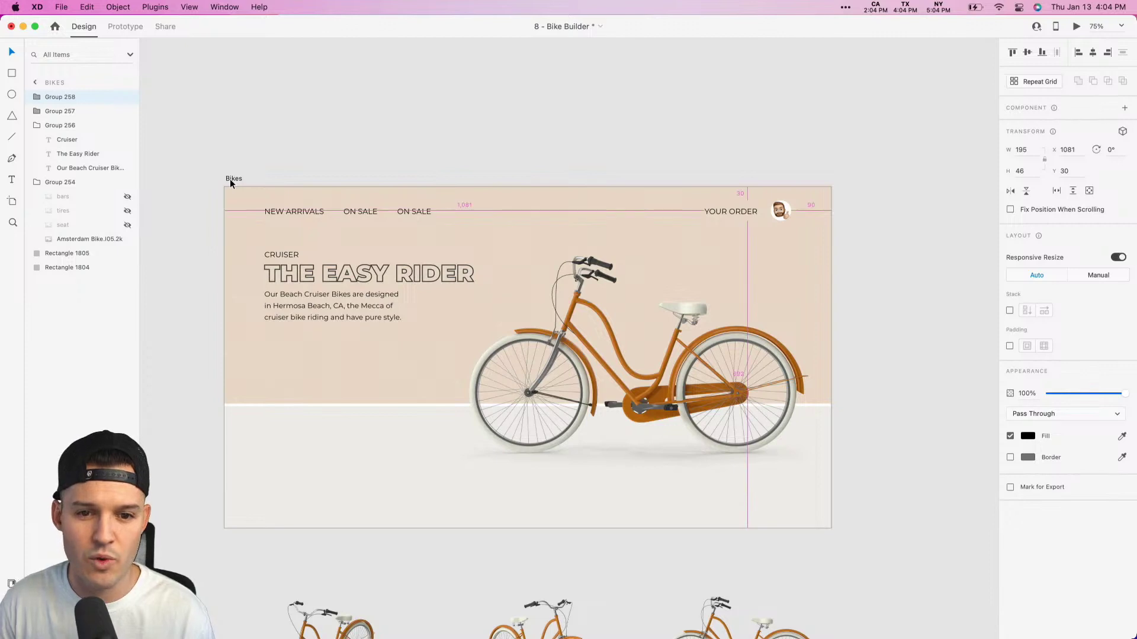
pyautogui.keyDown('shift'); pyautogui.click(361, 214); pyautogui.keyUp('shift')
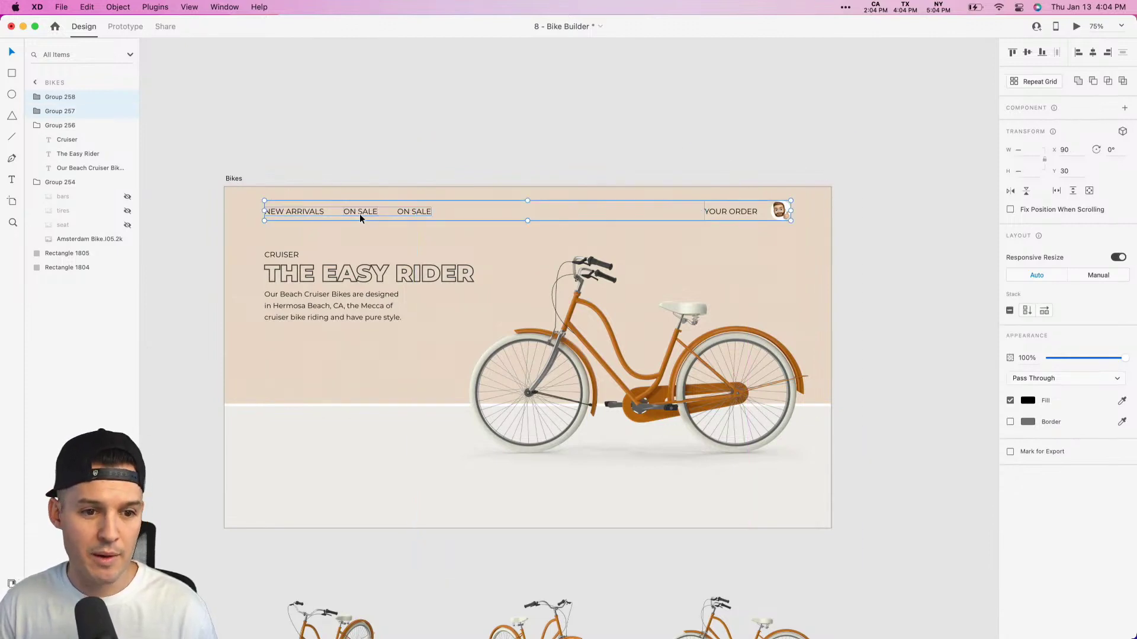
pyautogui.click(1027, 54)
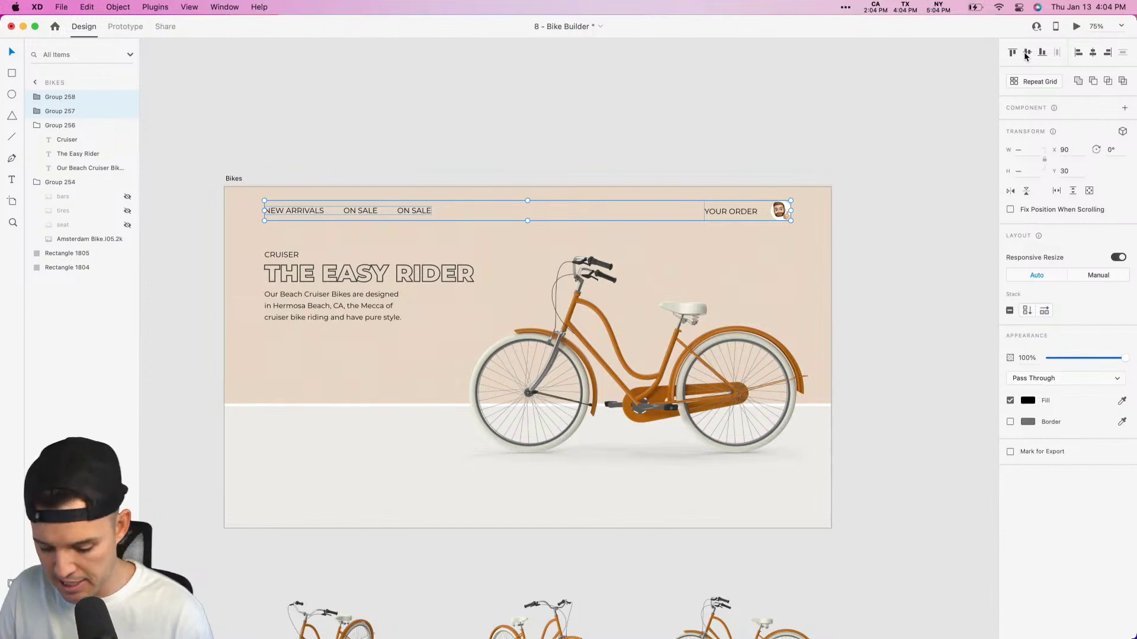
# Step: Group the navigation links with the YOUR ORDER group as a locked group named nav
pyautogui.press('super+g')
pyautogui.doubleClick(69, 96)
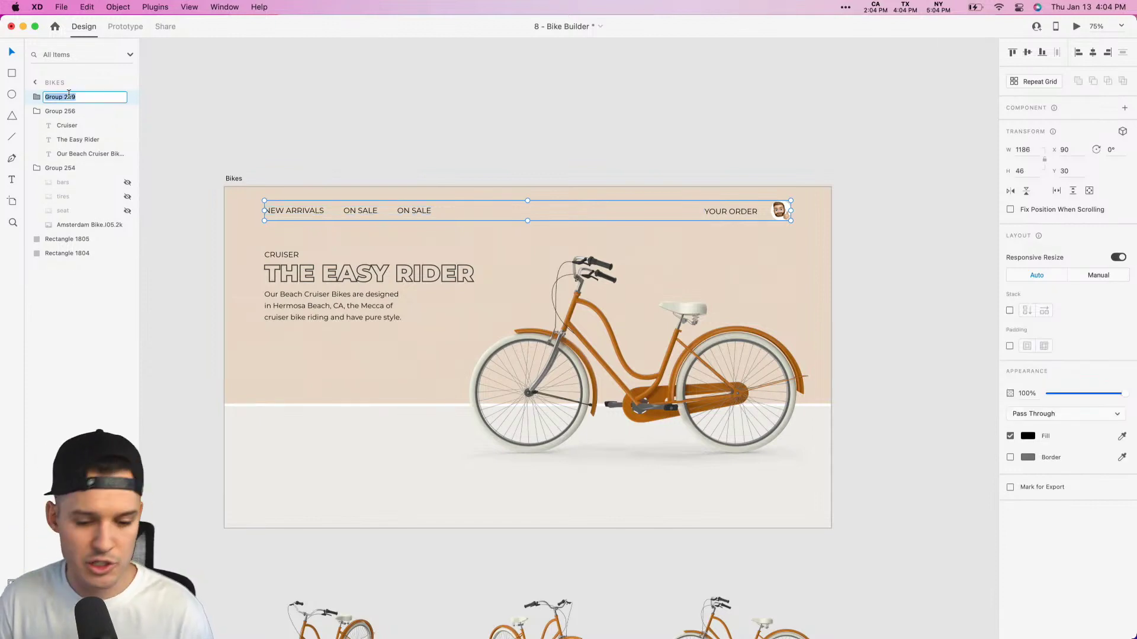
pyautogui.write('nav')
pyautogui.press('Return')
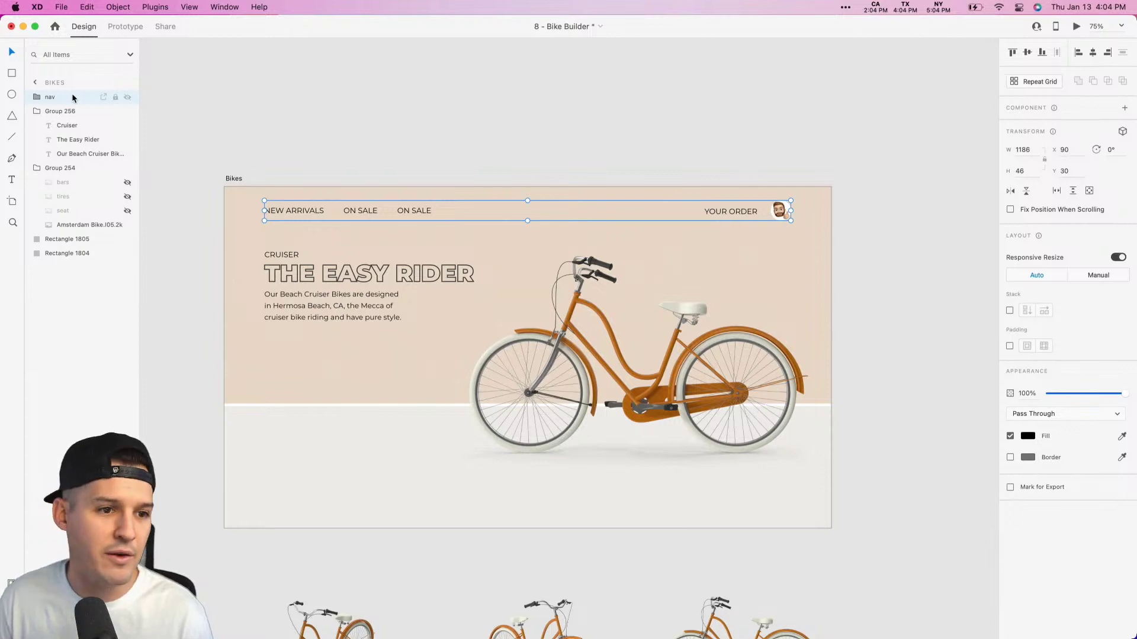
pyautogui.click(227, 98)
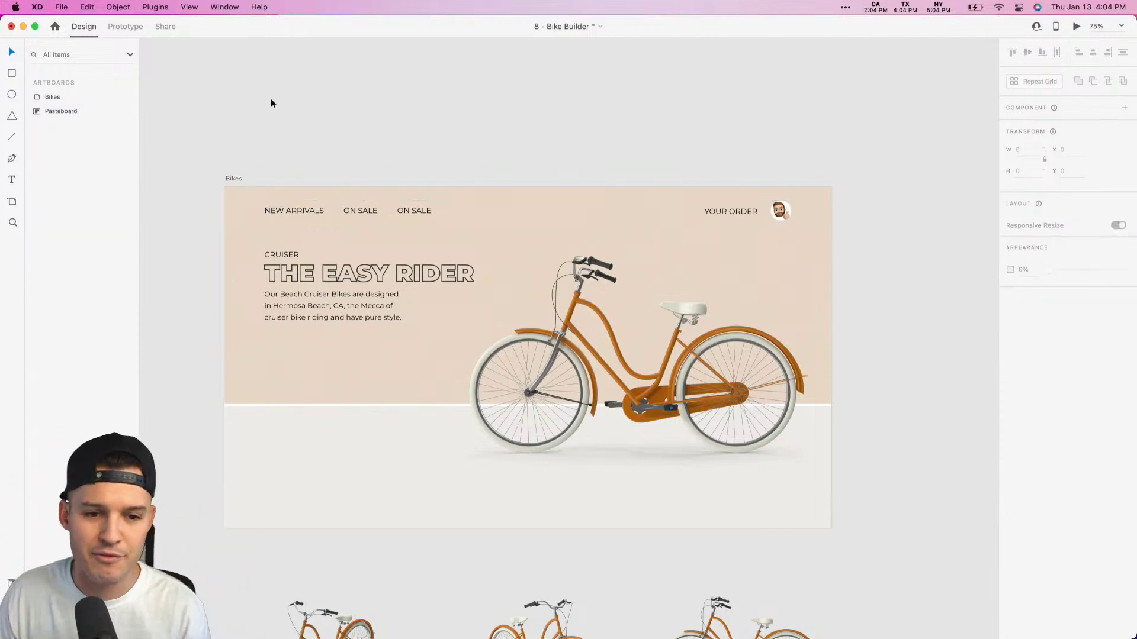
# Step: Move the heading text group down to Y 171 and rename it lockup
pyautogui.moveTo(407, 234); pyautogui.dragTo(414, 172)
pyautogui.click(374, 217)
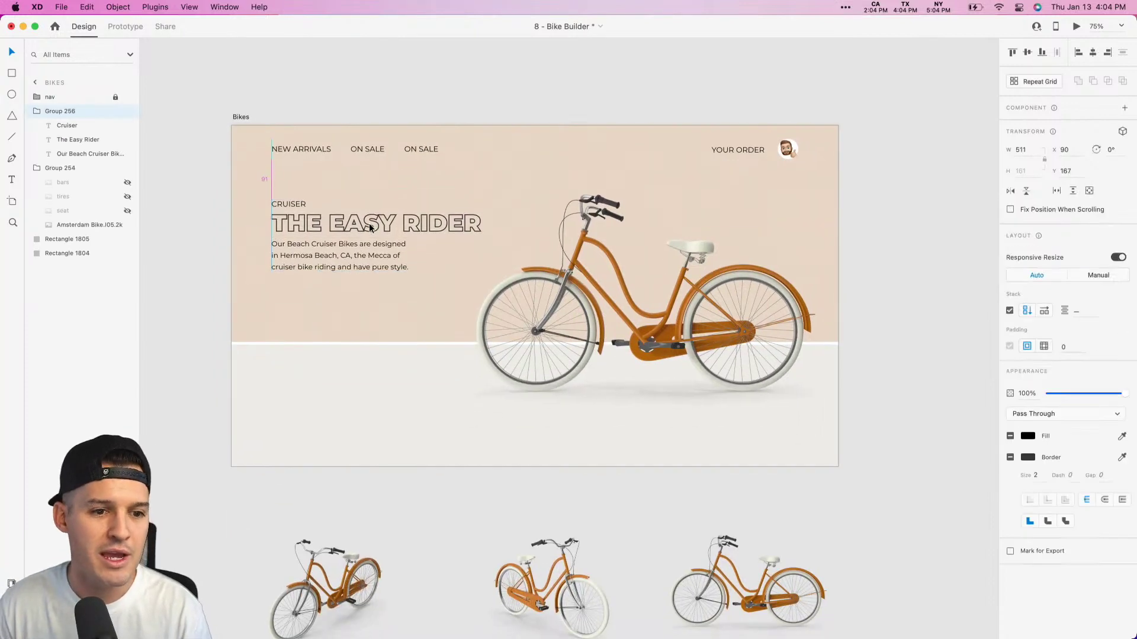
pyautogui.doubleClick(60, 111)
pyautogui.write('lo')
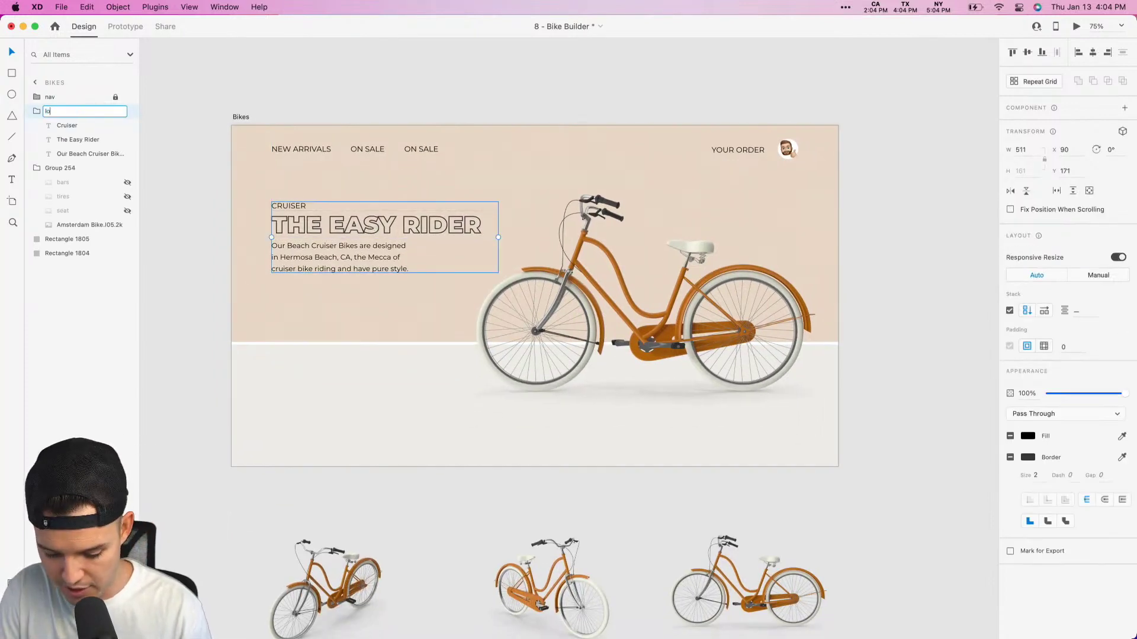
pyautogui.write('ckup')
pyautogui.press('Return')
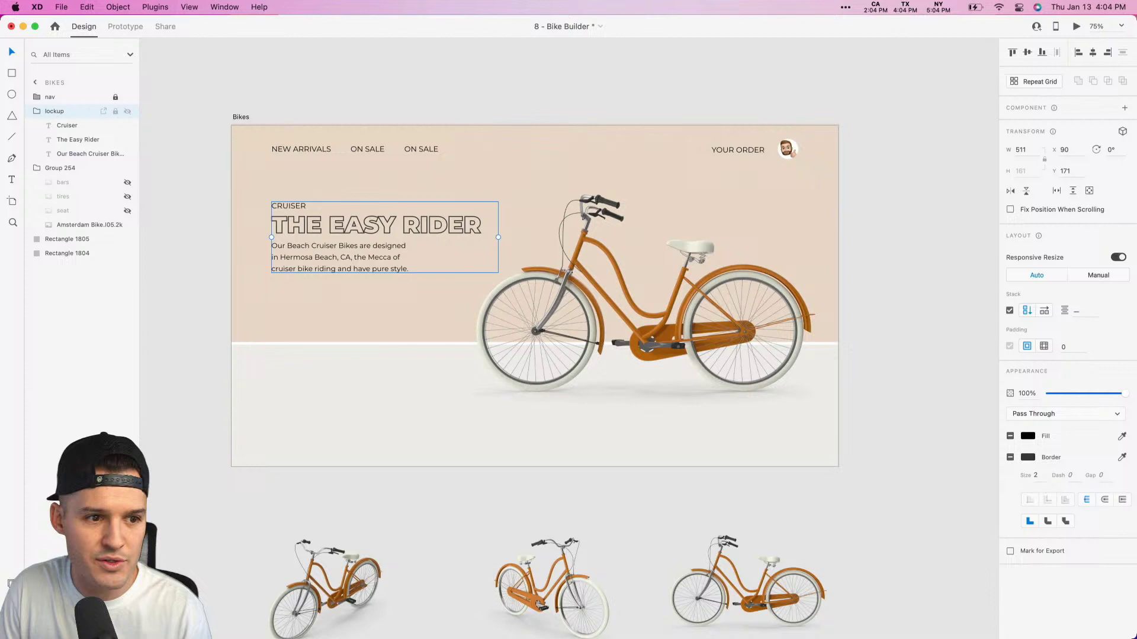
pyautogui.click(37, 112)
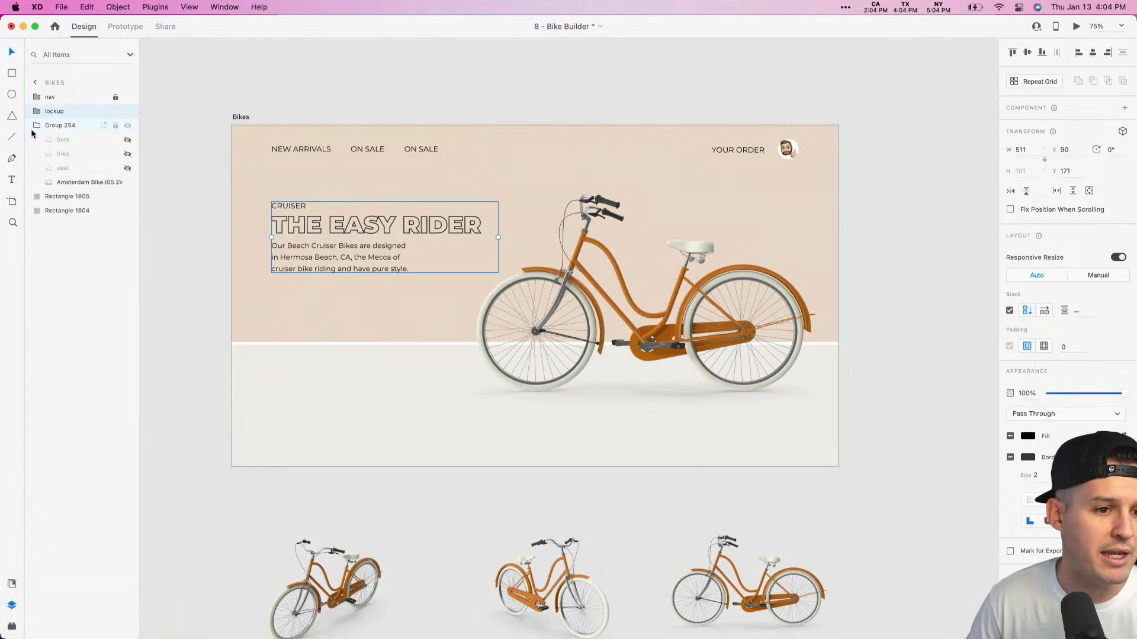
pyautogui.click(263, 381)
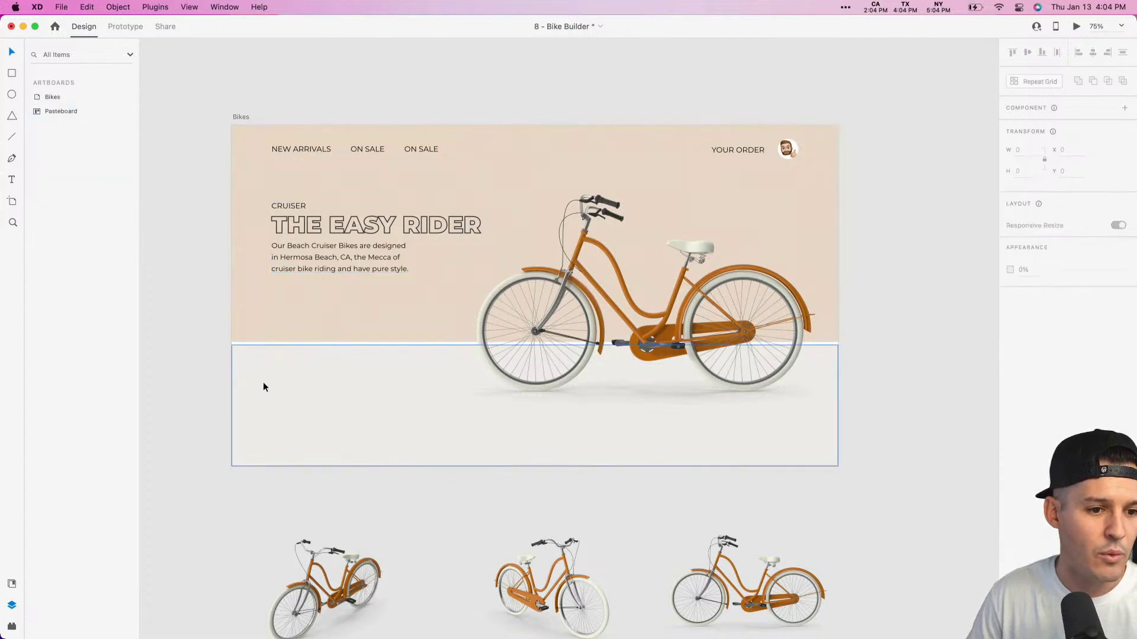
# Step: Group the beige rectangle and the light grey rectangle behind it, name the group bg and lock it
pyautogui.click(259, 337)
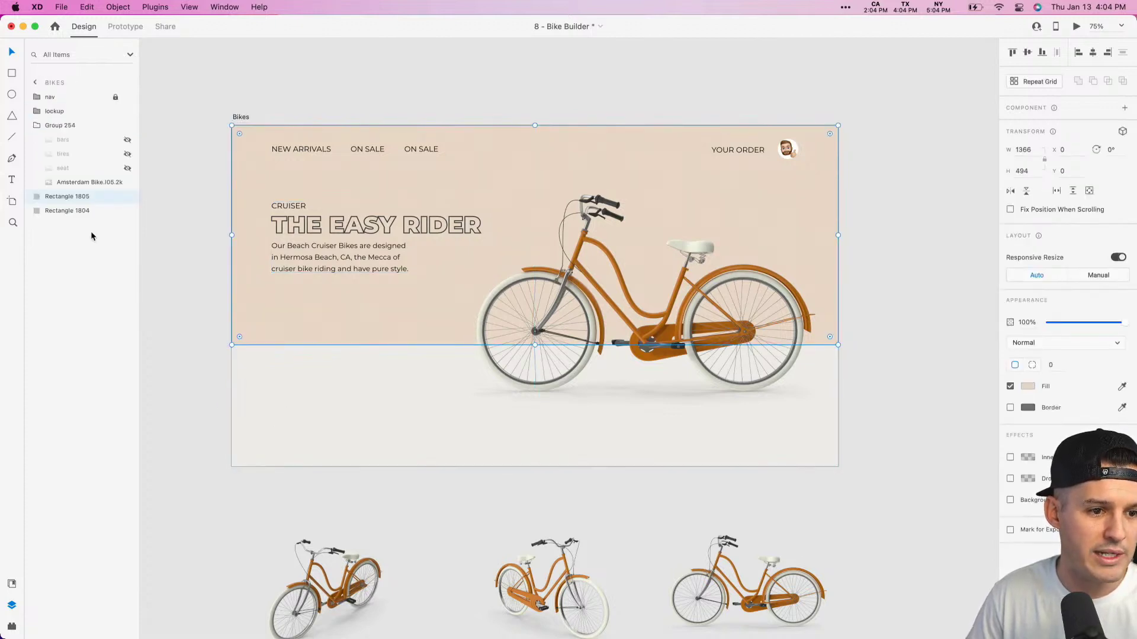
pyautogui.keyDown('shift'); pyautogui.click(63, 212); pyautogui.keyUp('shift')
pyautogui.press('super+g')
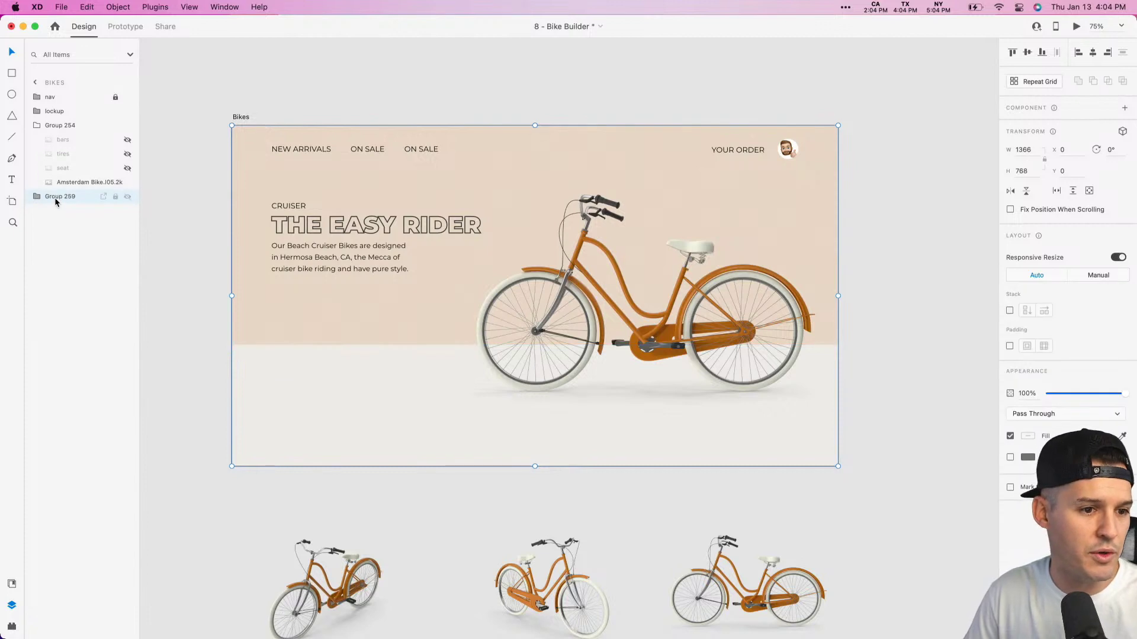
pyautogui.doubleClick(55, 197)
pyautogui.write('bg')
pyautogui.press('Return')
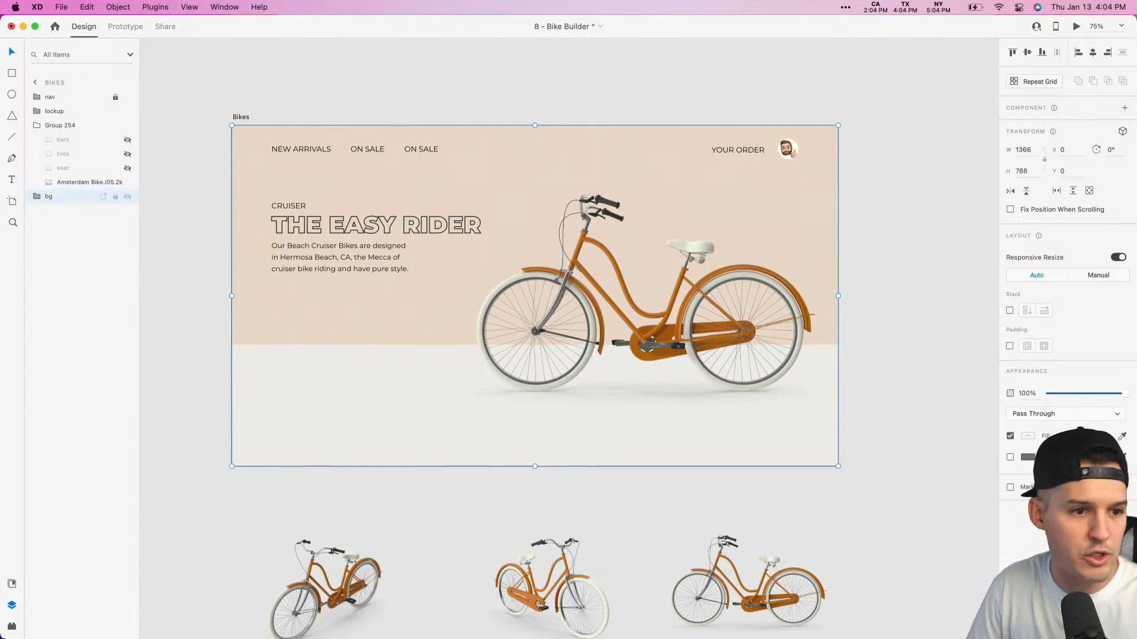
pyautogui.click(116, 196)
# Step: Rename the group holding the bike image and its bars, tires and seat layers to bike
pyautogui.click(184, 239)
pyautogui.press('z')
pyautogui.moveTo(196, 117); pyautogui.dragTo(507, 505)
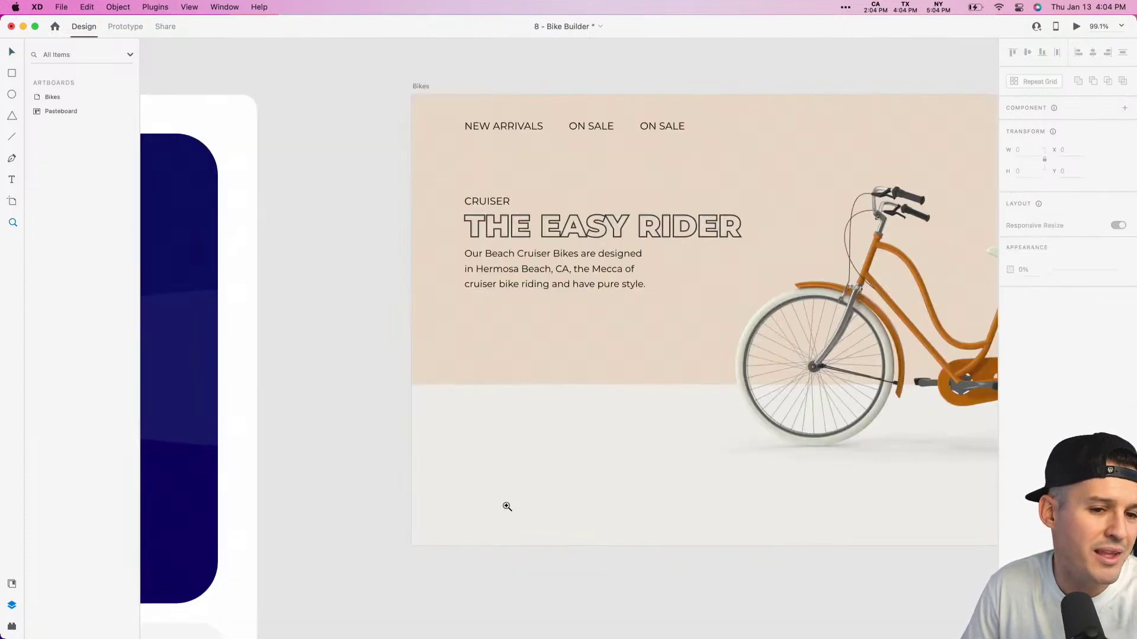
pyautogui.press('v')
pyautogui.hscroll(5, 516, 328)
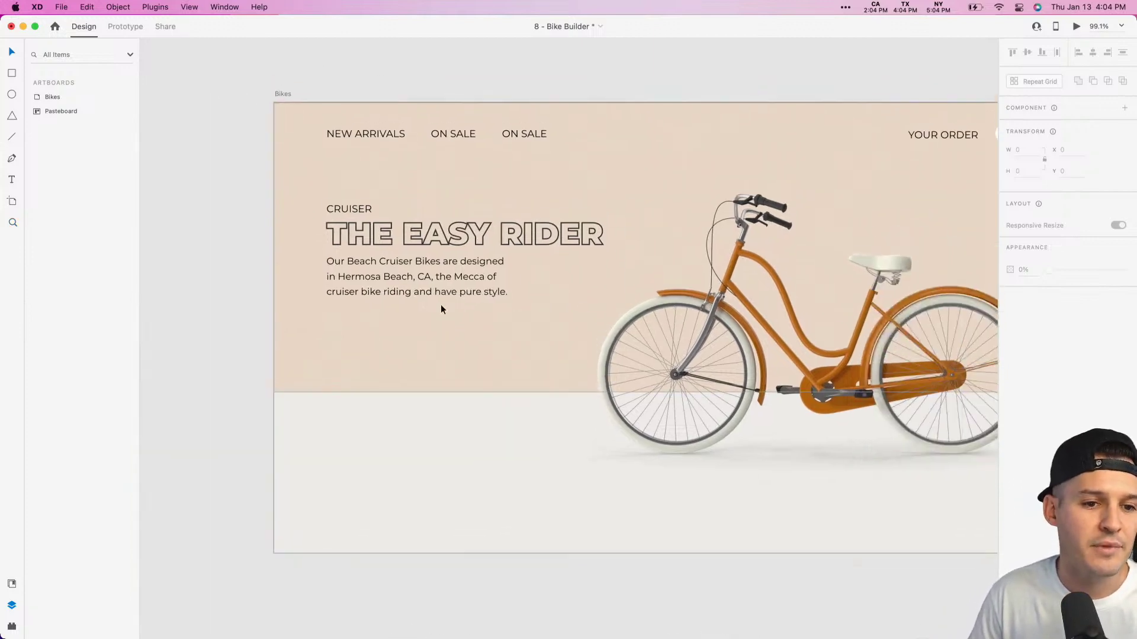
pyautogui.click(592, 320)
pyautogui.moveTo(583, 274); pyautogui.dragTo(318, 283)
pyautogui.doubleClick(51, 127)
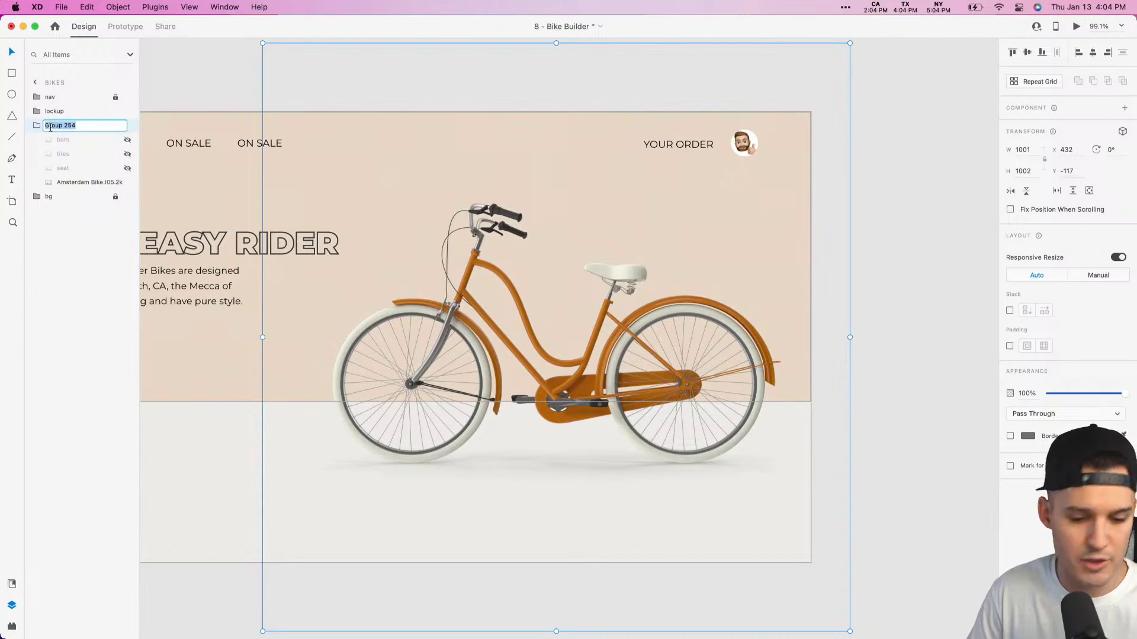
pyautogui.write('bike')
pyautogui.press('Return')
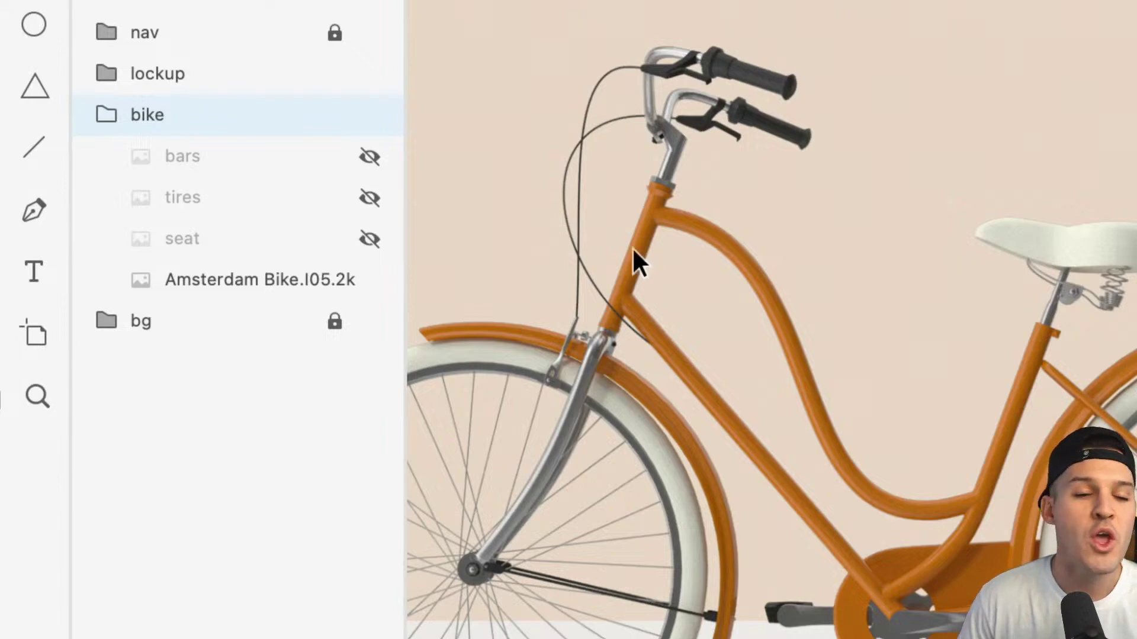
# Step: Preview the hidden bars, tires and seat layers on the bike by showing them and hiding them again
pyautogui.moveTo(226, 172)
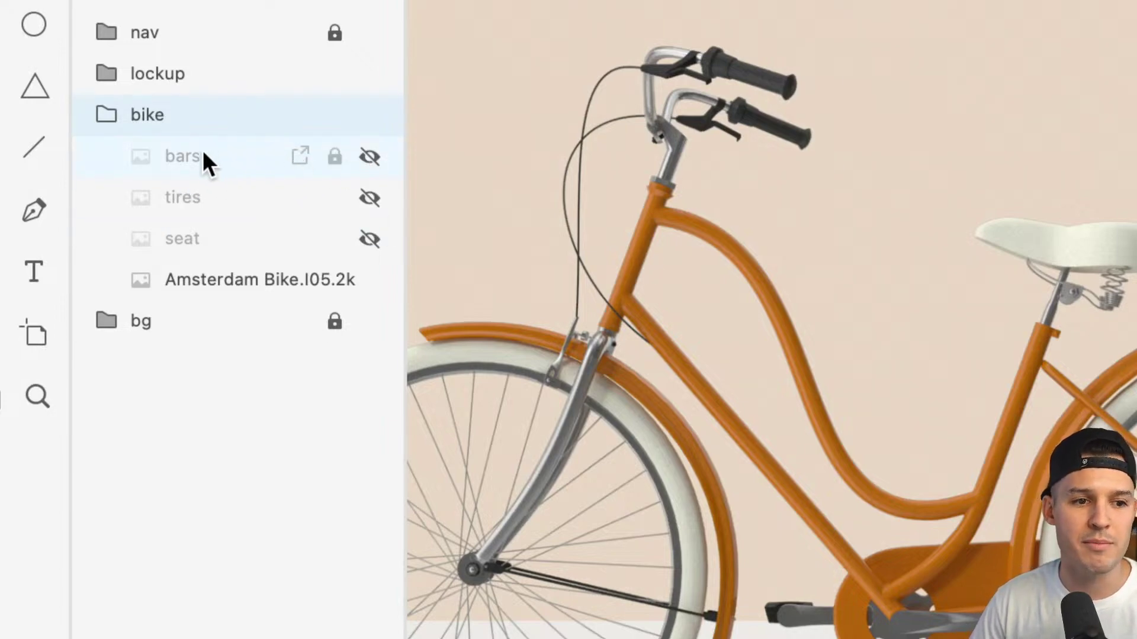
pyautogui.click(204, 179)
pyautogui.click(204, 226)
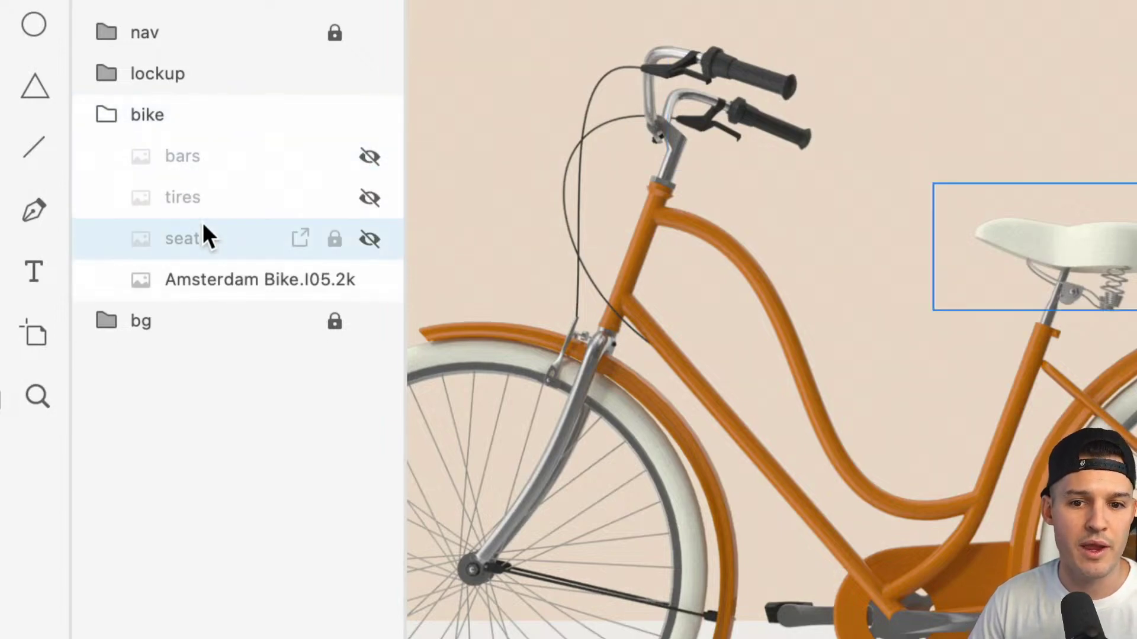
pyautogui.click(213, 263)
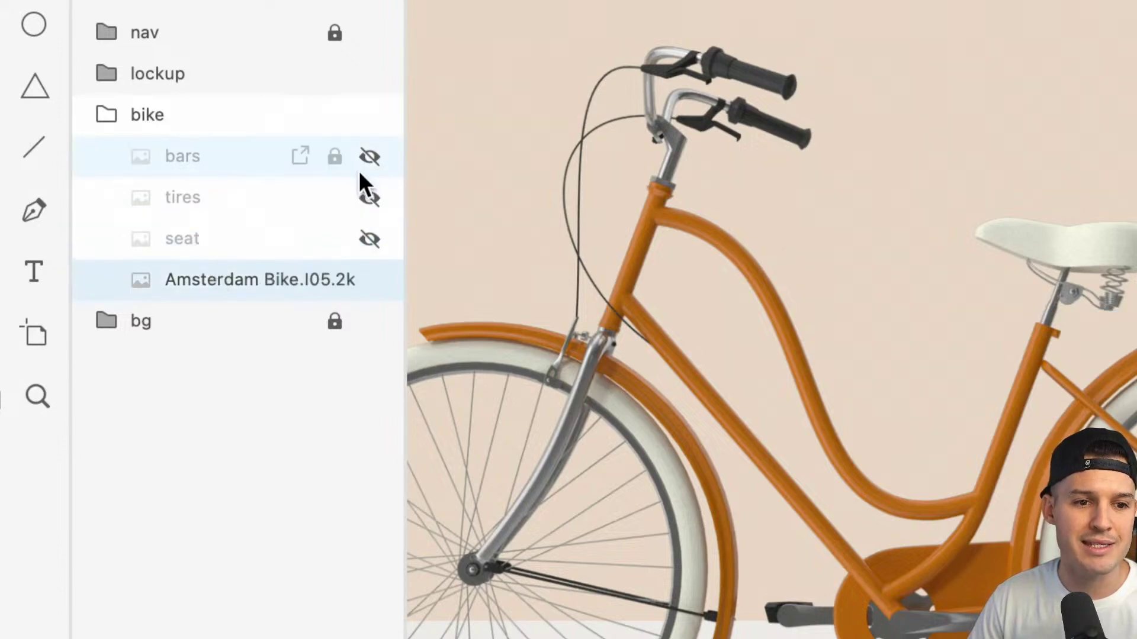
pyautogui.click(367, 155)
pyautogui.click(367, 155)
pyautogui.click(367, 155)
pyautogui.click(367, 155)
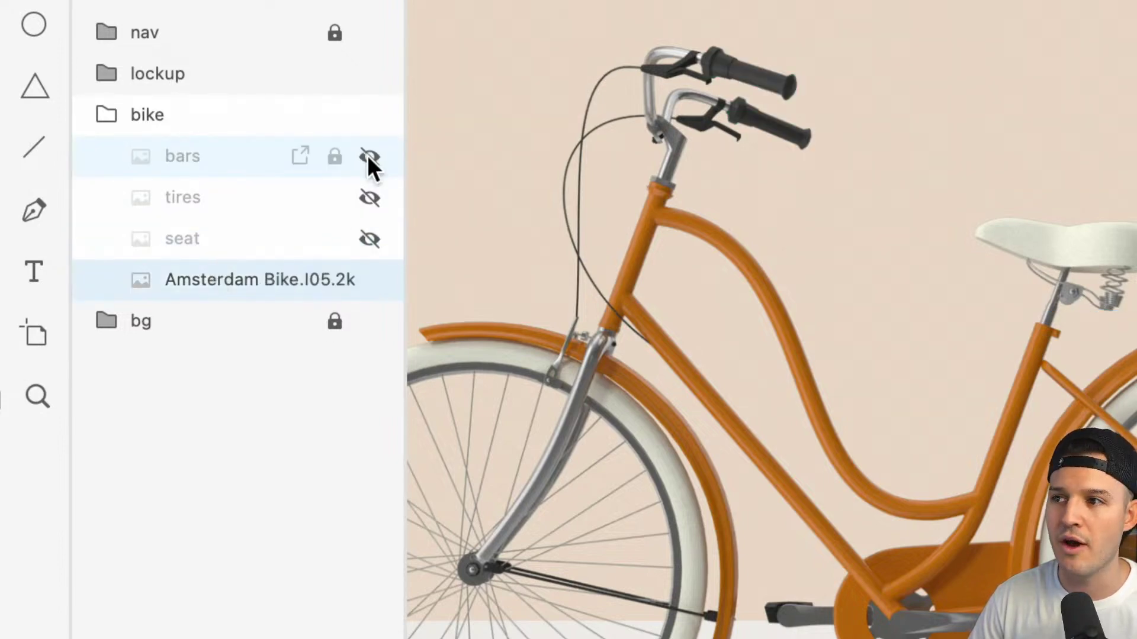
pyautogui.click(367, 155)
pyautogui.click(367, 197)
pyautogui.click(367, 192)
pyautogui.click(367, 193)
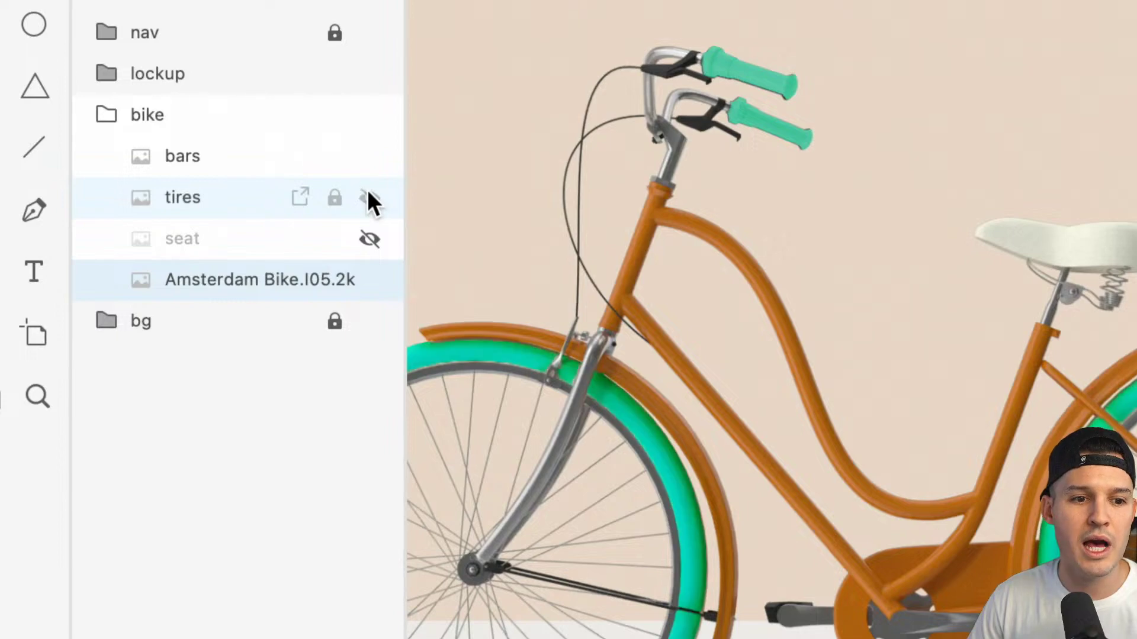
pyautogui.click(367, 237)
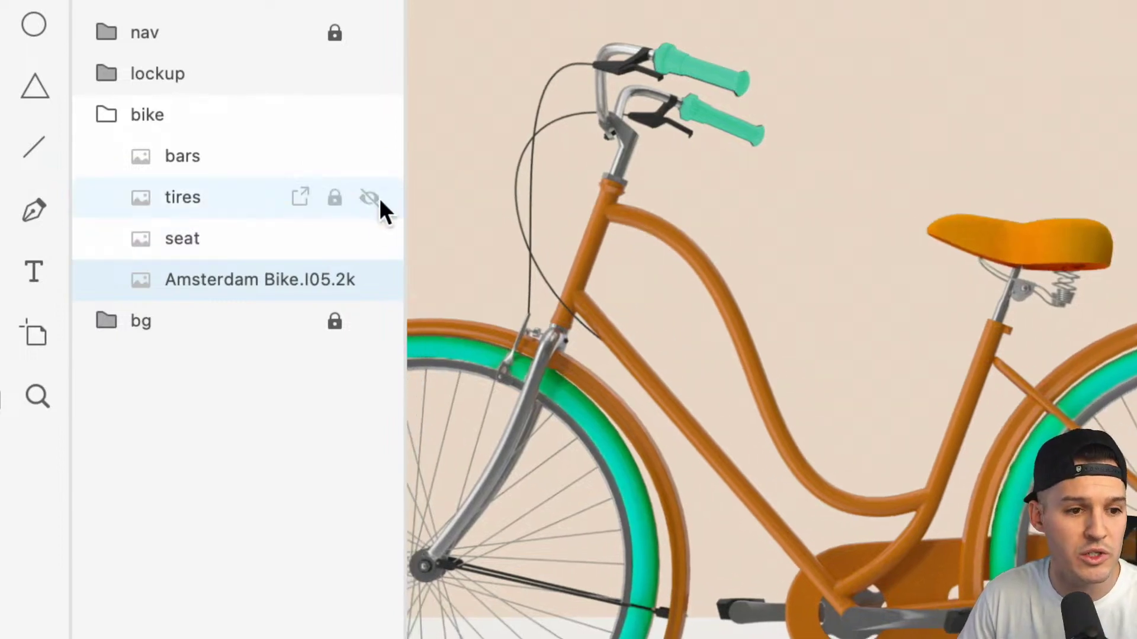
pyautogui.click(368, 238)
pyautogui.click(368, 197)
pyautogui.click(369, 156)
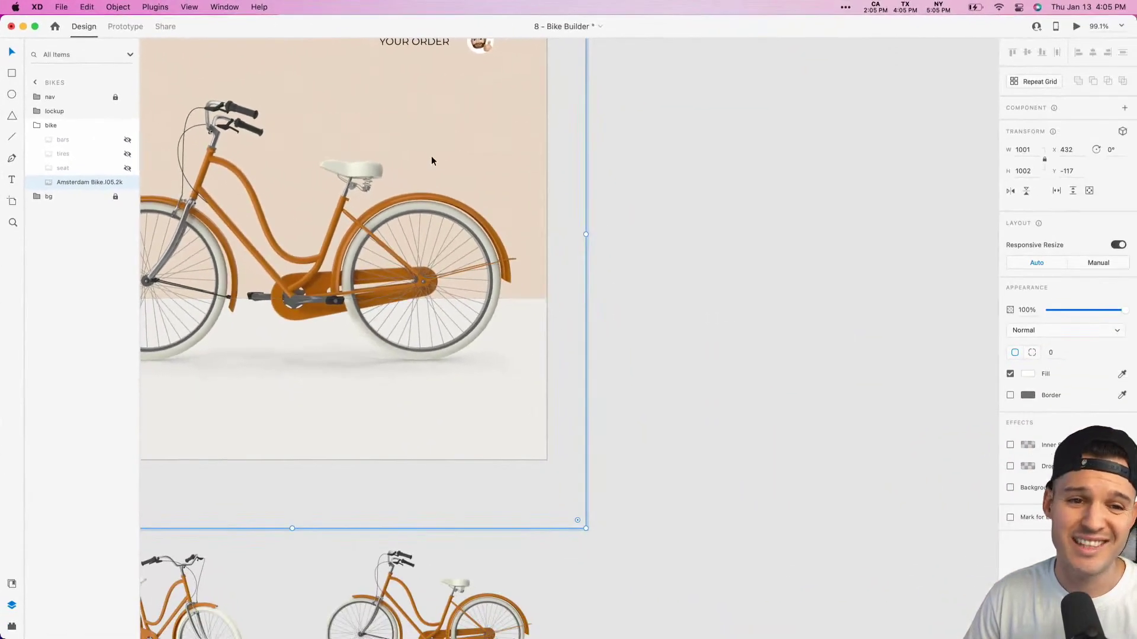
# Step: Narrow the document window to expose the desktop's Images stack, expand the stack and save the document
pyautogui.click(686, 170)
pyautogui.hscroll(-5, 687, 171)
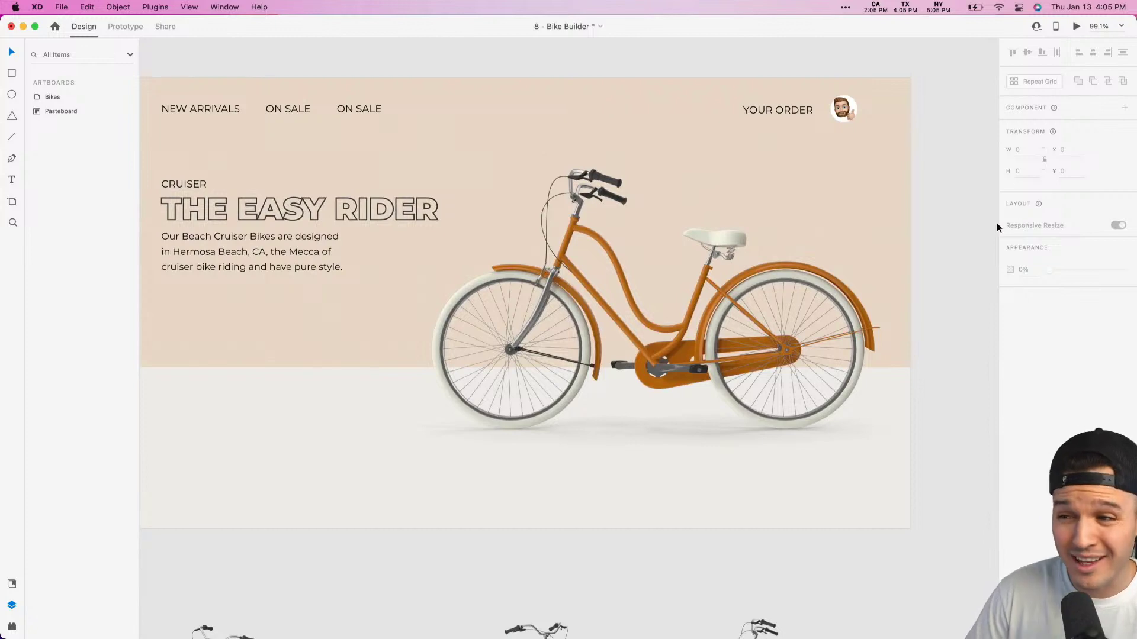
pyautogui.moveTo(1135, 241); pyautogui.dragTo(1048, 242)
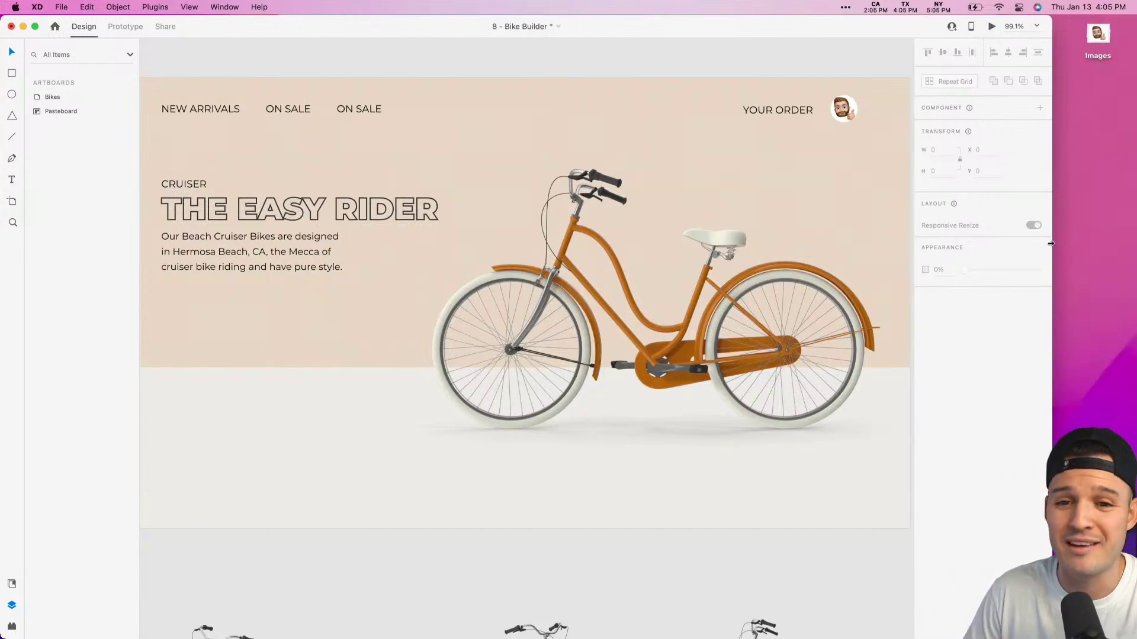
pyautogui.click(1096, 33)
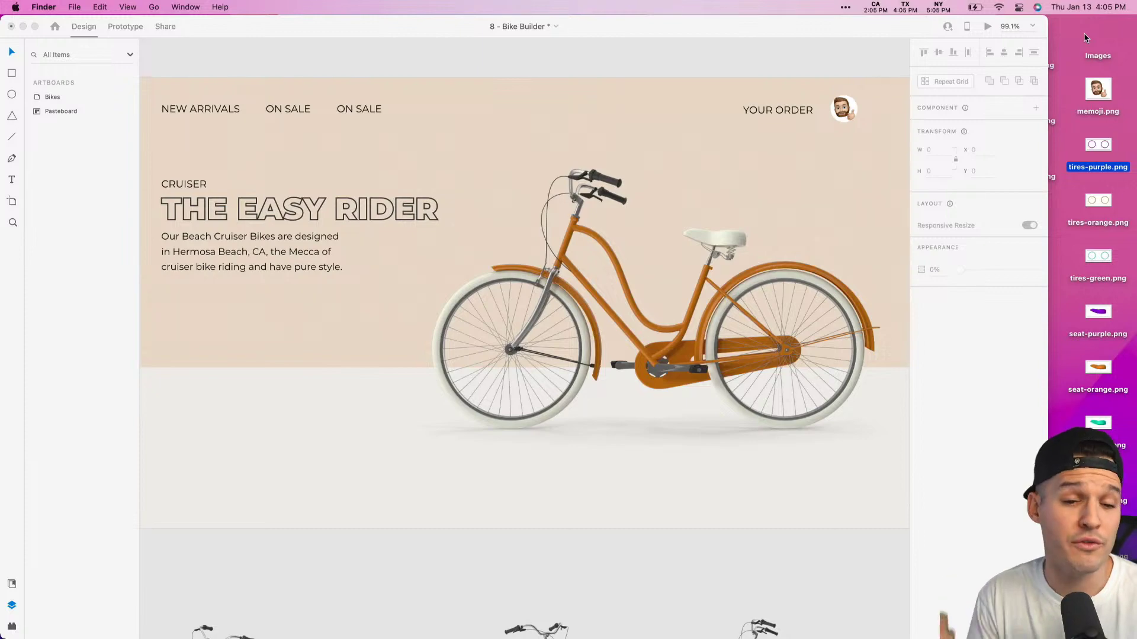
pyautogui.moveTo(1132, 3)
pyautogui.click(571, 338)
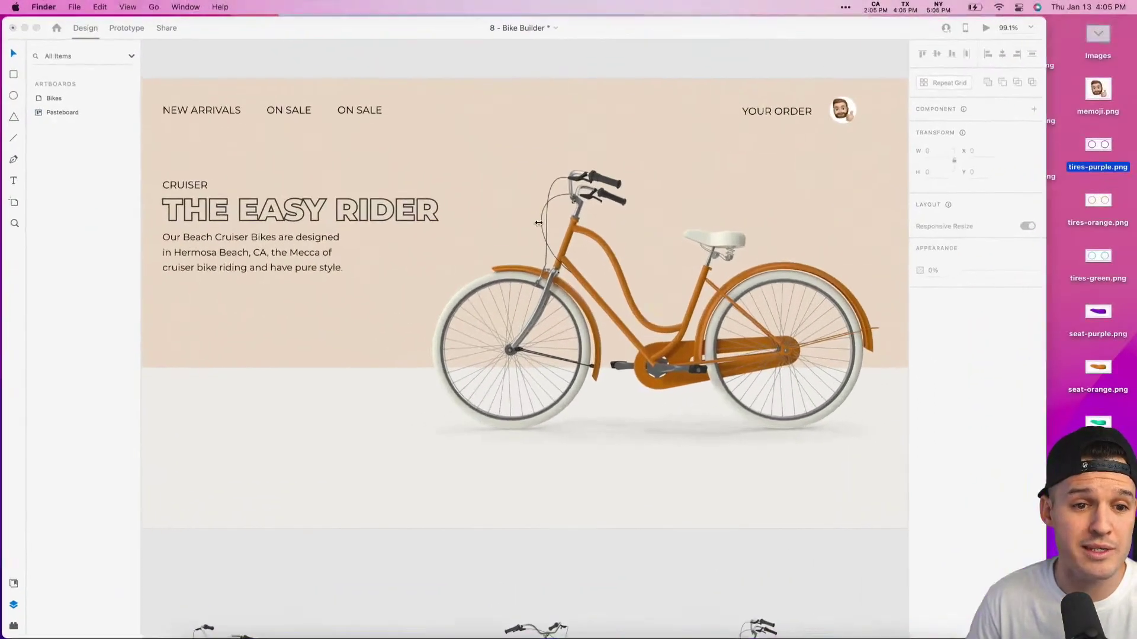
pyautogui.press('super+s')
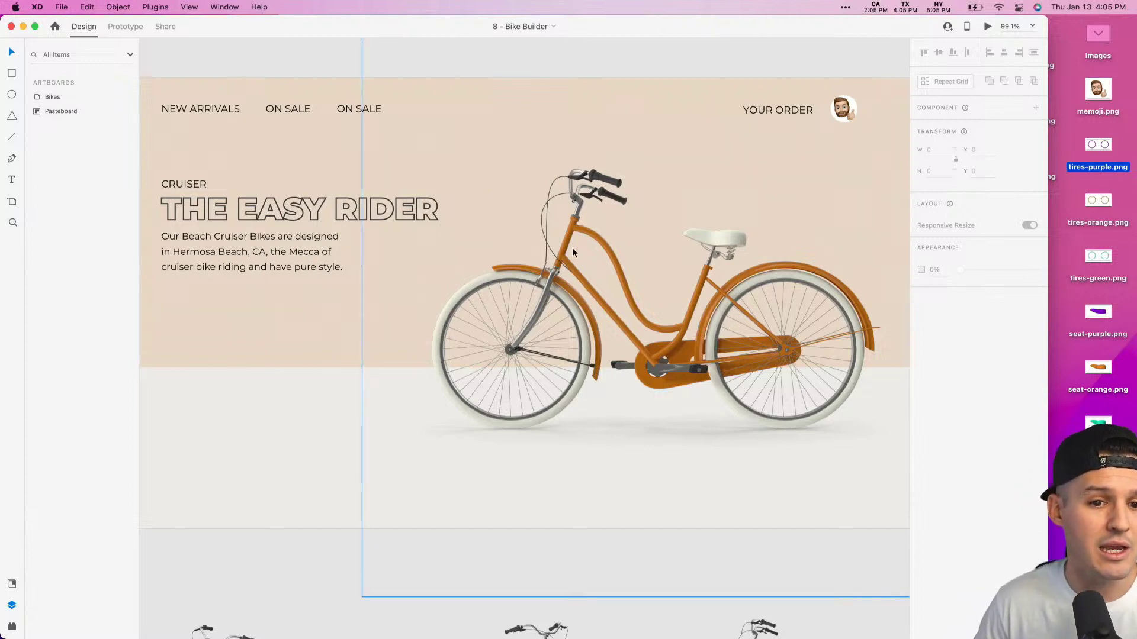
# Step: Show the hidden bars layer in the bike group and rename it bars-g
pyautogui.click(610, 251)
pyautogui.click(89, 140)
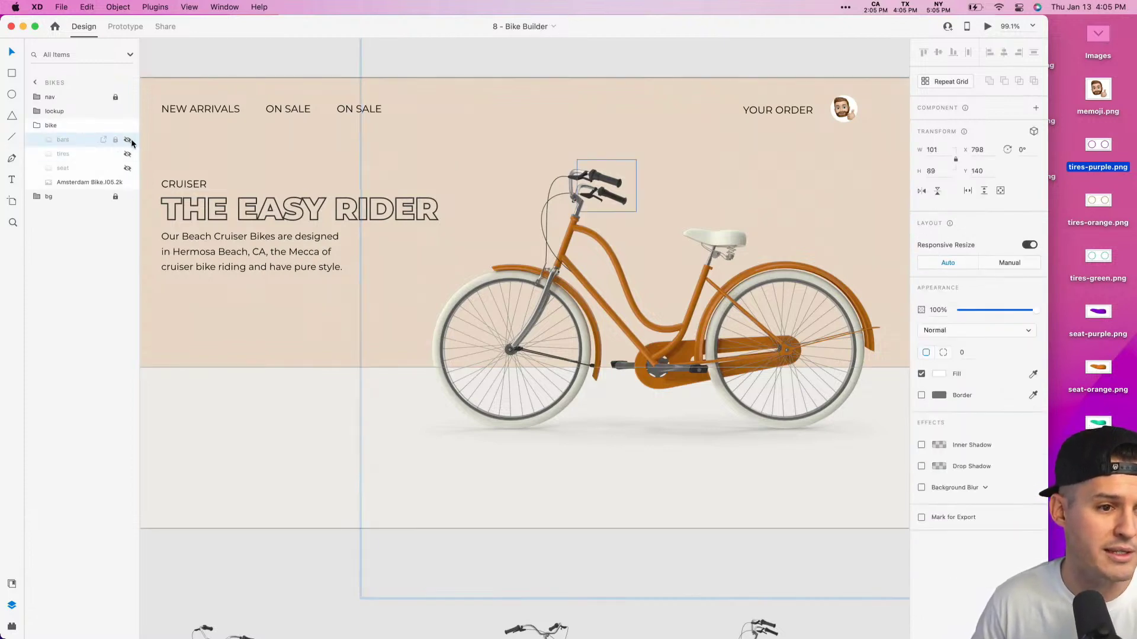
pyautogui.click(127, 140)
pyautogui.doubleClick(70, 143)
pyautogui.click(80, 140)
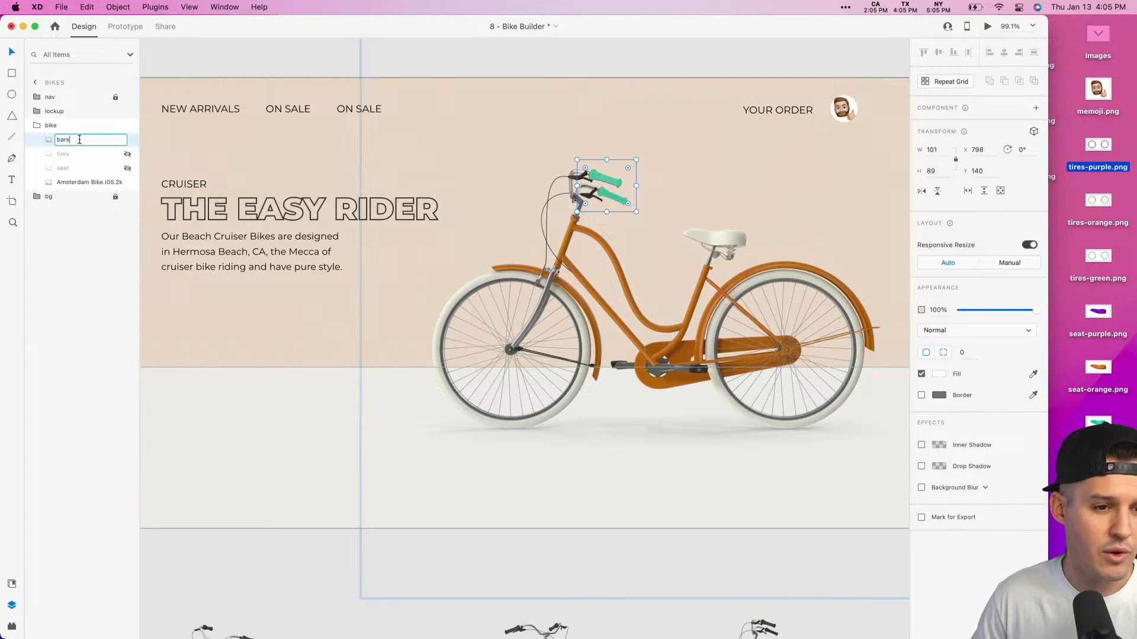
pyautogui.write('-g')
pyautogui.press('Return')
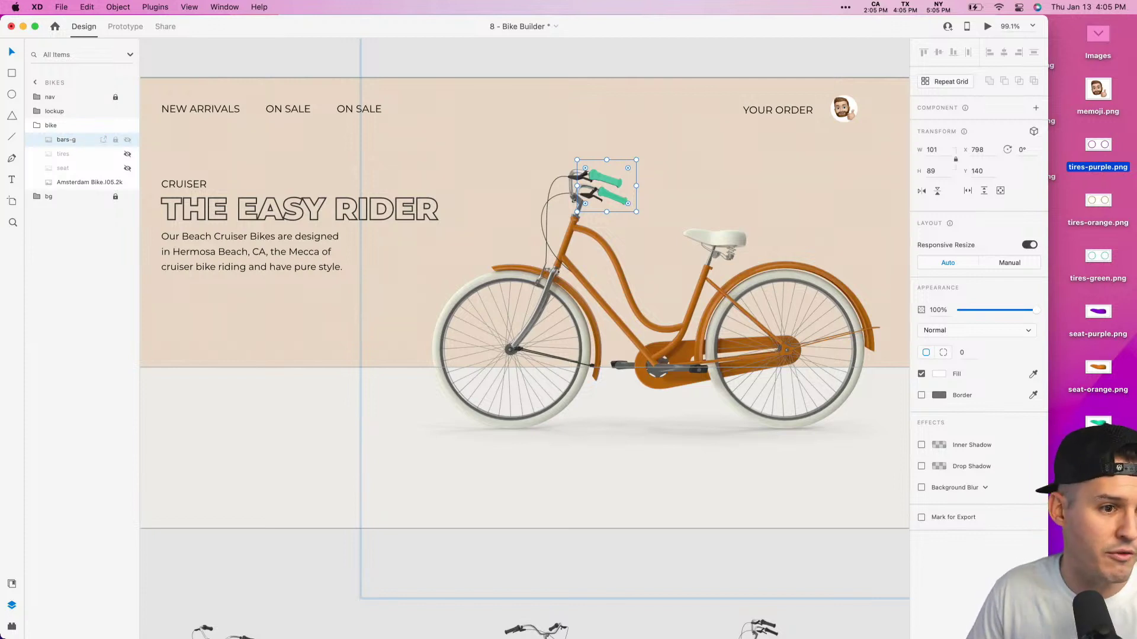
# Step: Duplicate the bars-g layer twice and rename the middle one of the three bars-o
pyautogui.press('super+d')
pyautogui.press('super+d')
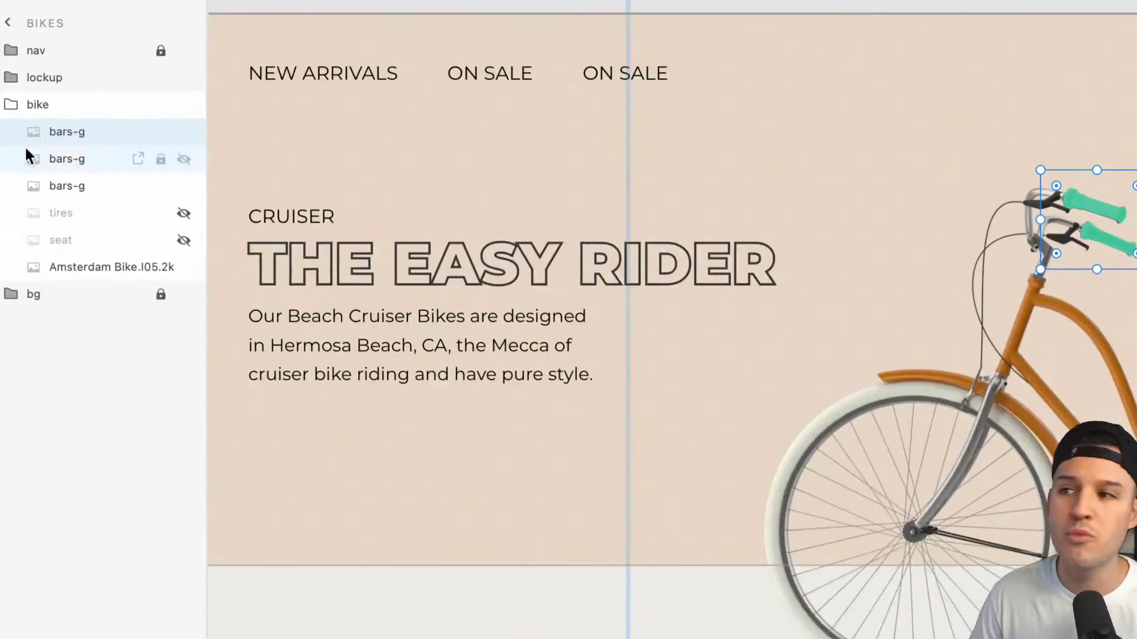
pyautogui.doubleClick(80, 158)
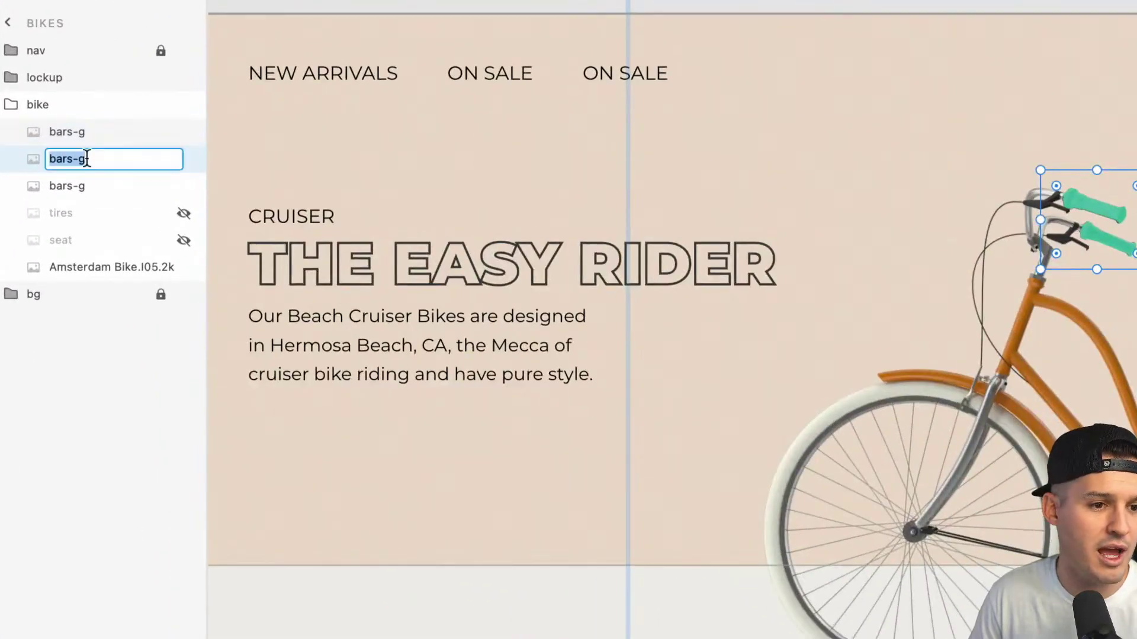
pyautogui.click(95, 158)
pyautogui.press('BackSpace')
pyautogui.write('o')
pyautogui.press('Return')
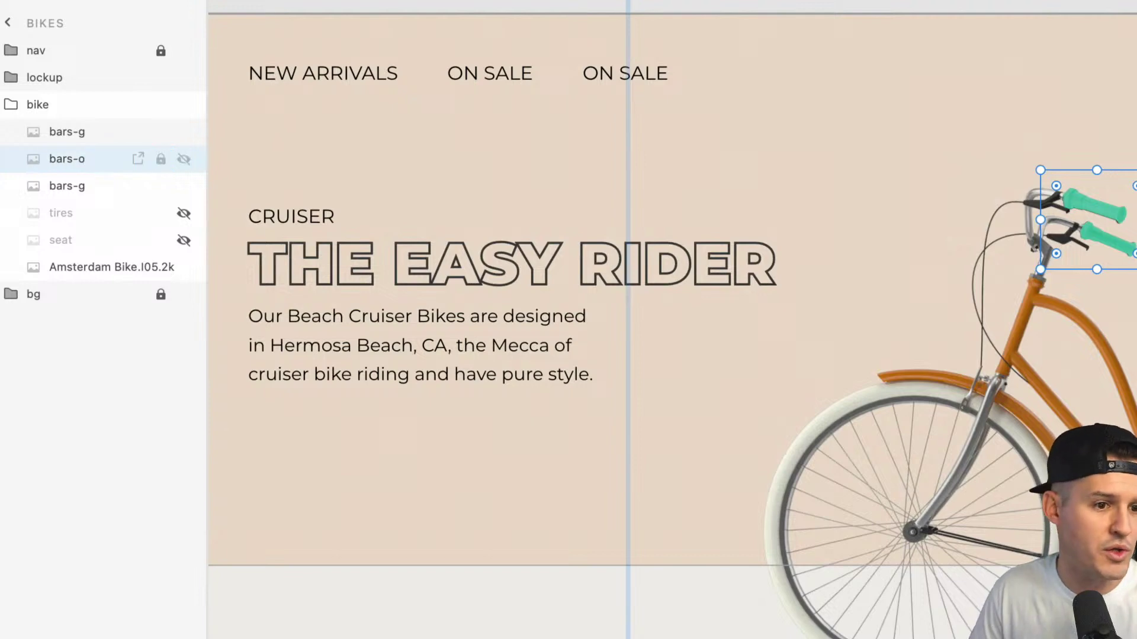
# Step: Rename the topmost bars-g copy to bars-p
pyautogui.doubleClick(87, 132)
pyautogui.click(88, 133)
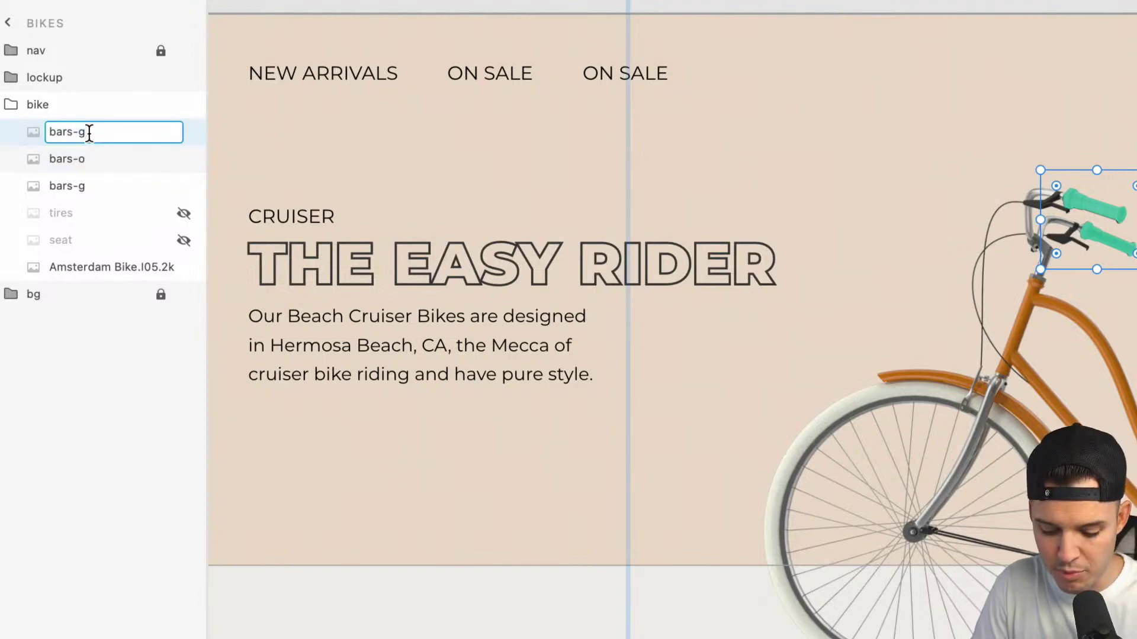
pyautogui.press('BackSpace')
pyautogui.write('p')
pyautogui.press('Return')
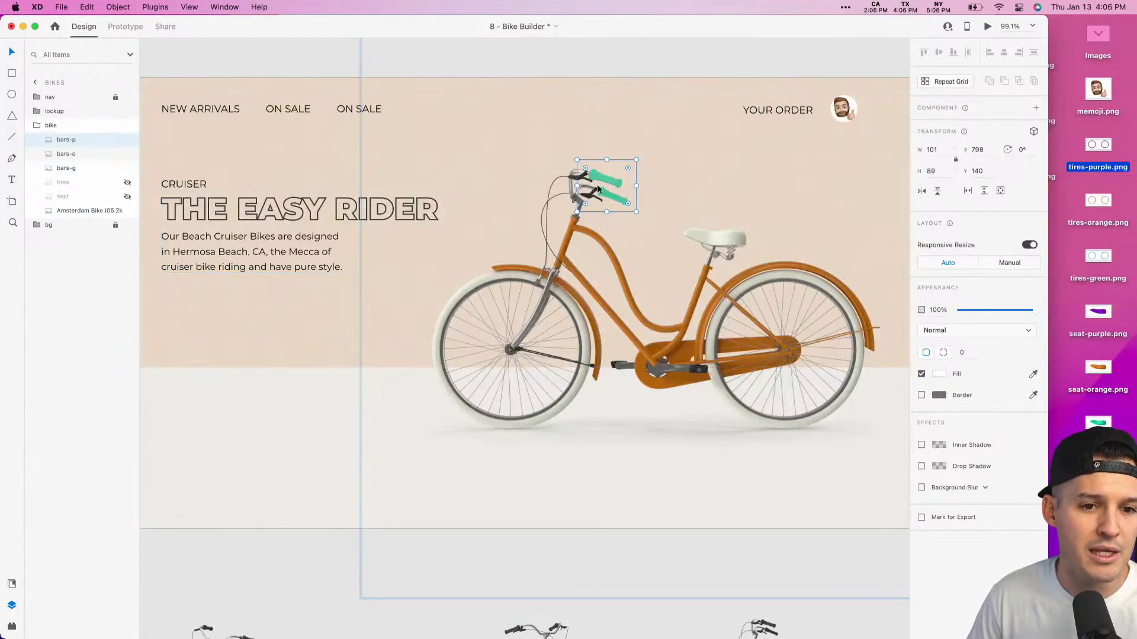
# Step: Replace the bars-p layer's image with the purple handlebar image from the desktop and send the layer behind bars-o
pyautogui.scroll(10, 621, 188)
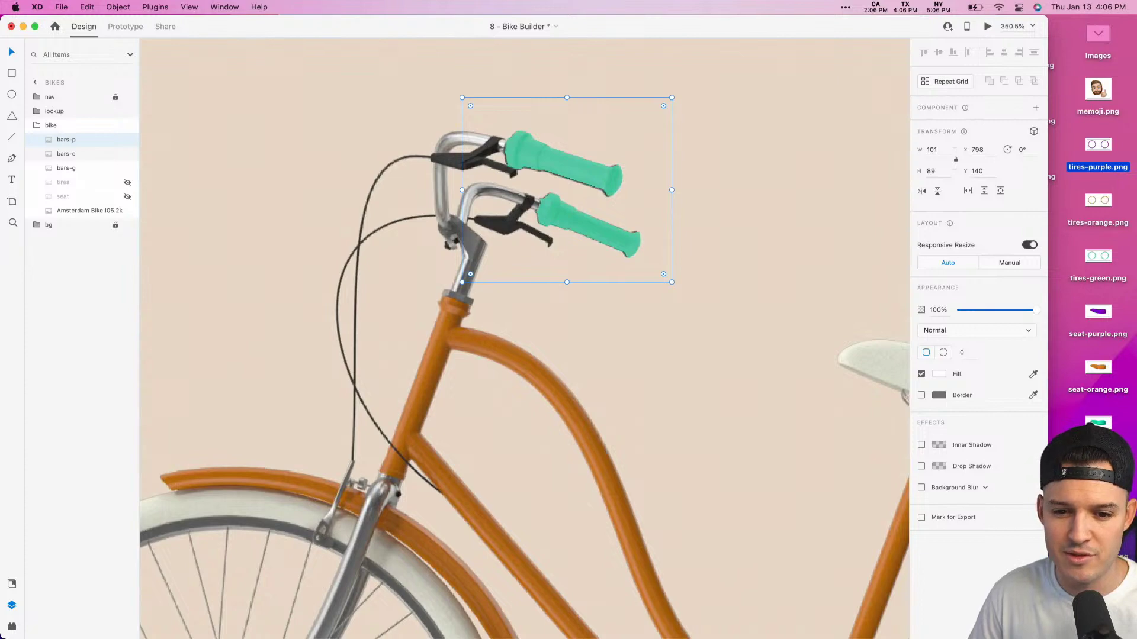
pyautogui.moveTo(1098, 534); pyautogui.dragTo(521, 172)
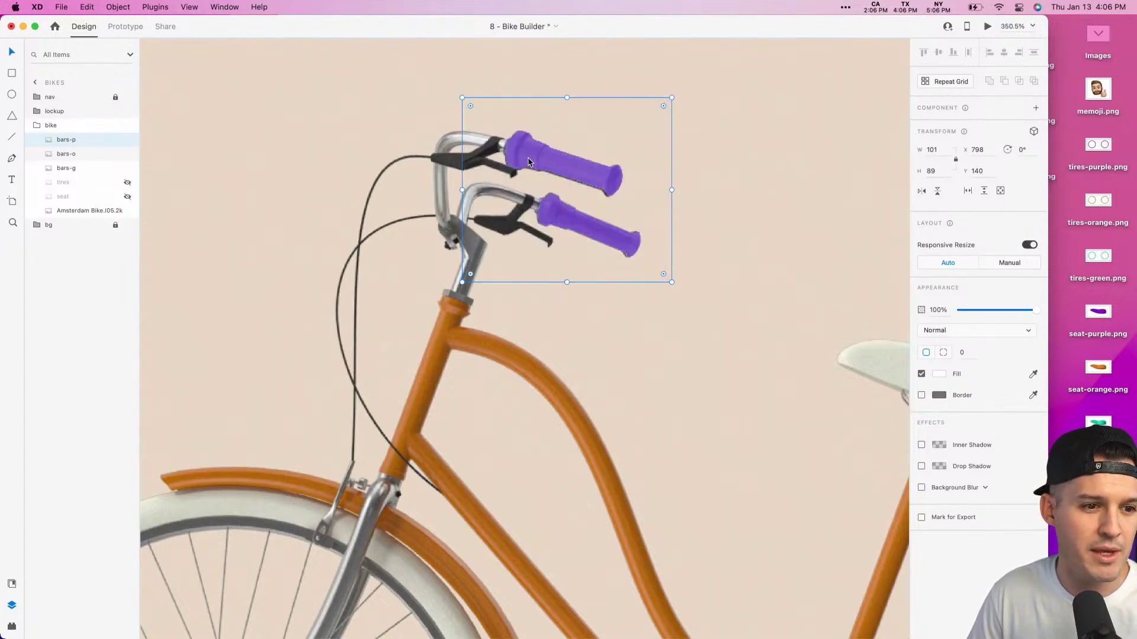
pyautogui.press('super+bracketleft')
# Step: Replace the bars-o layer's image with the orange handlebar image from the desktop
pyautogui.click(84, 141)
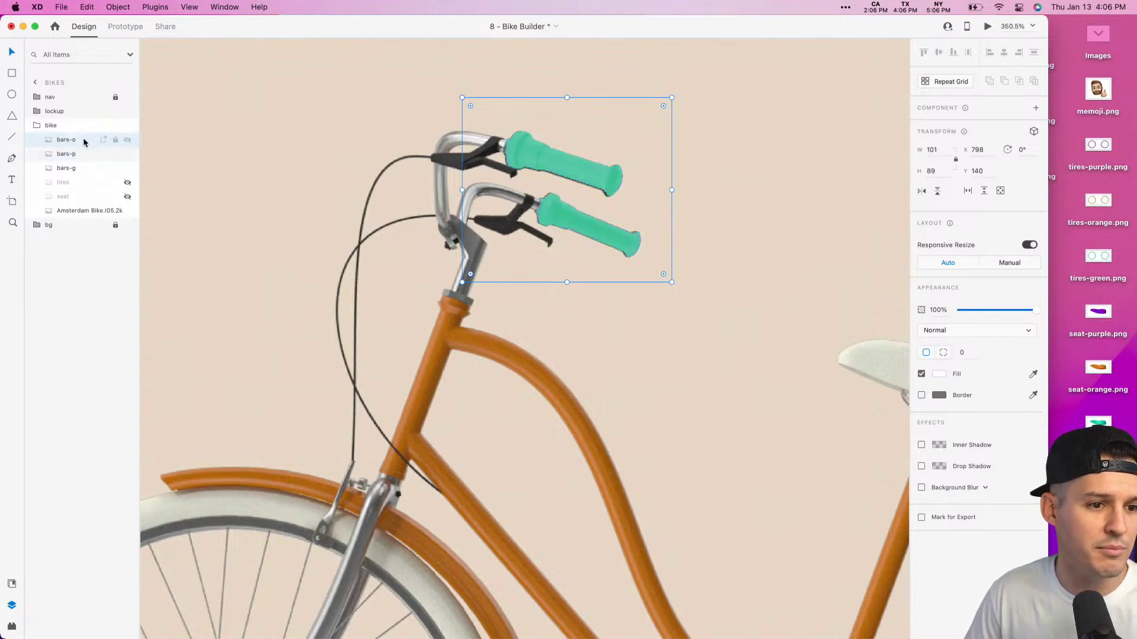
pyautogui.moveTo(1098, 527); pyautogui.dragTo(565, 175)
# Step: Select the bars-o, bars-p and bars-g layers and toggle their visibility to compare the handlebar colours
pyautogui.keyDown('shift'); pyautogui.click(59, 170); pyautogui.keyUp('shift')
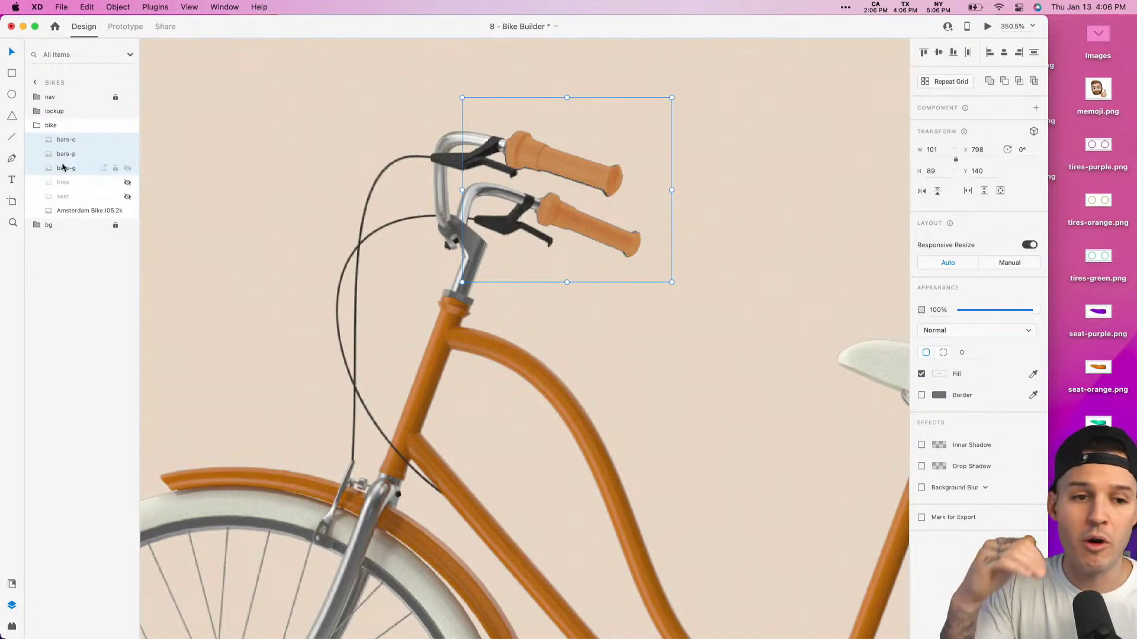
pyautogui.click(128, 140)
pyautogui.click(127, 154)
pyautogui.click(128, 169)
pyautogui.click(127, 169)
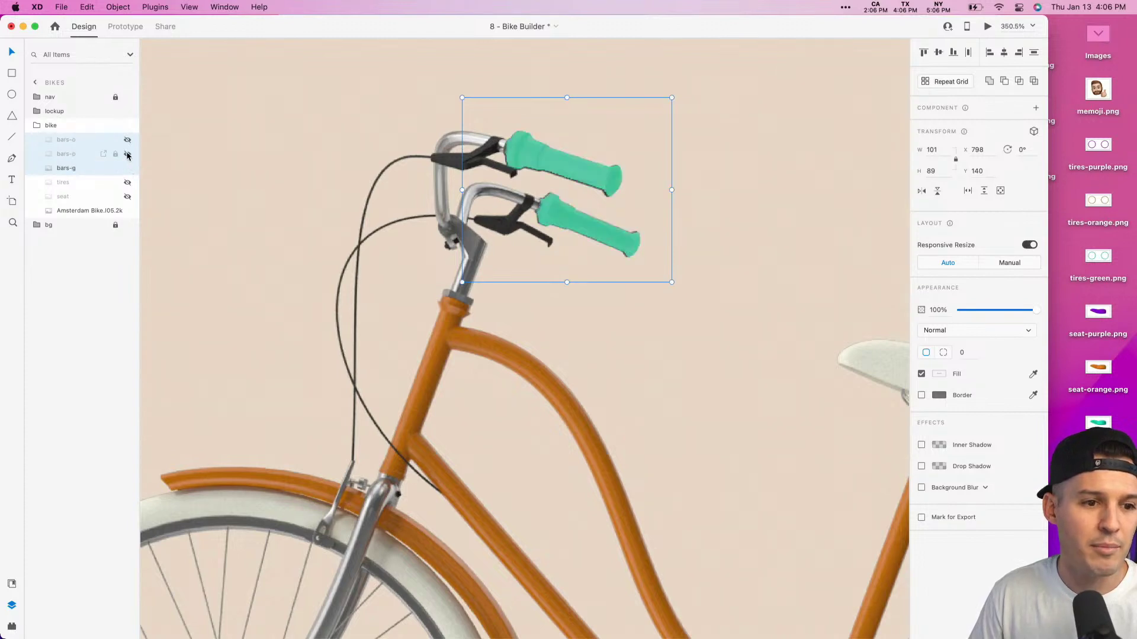
pyautogui.click(127, 154)
pyautogui.click(127, 140)
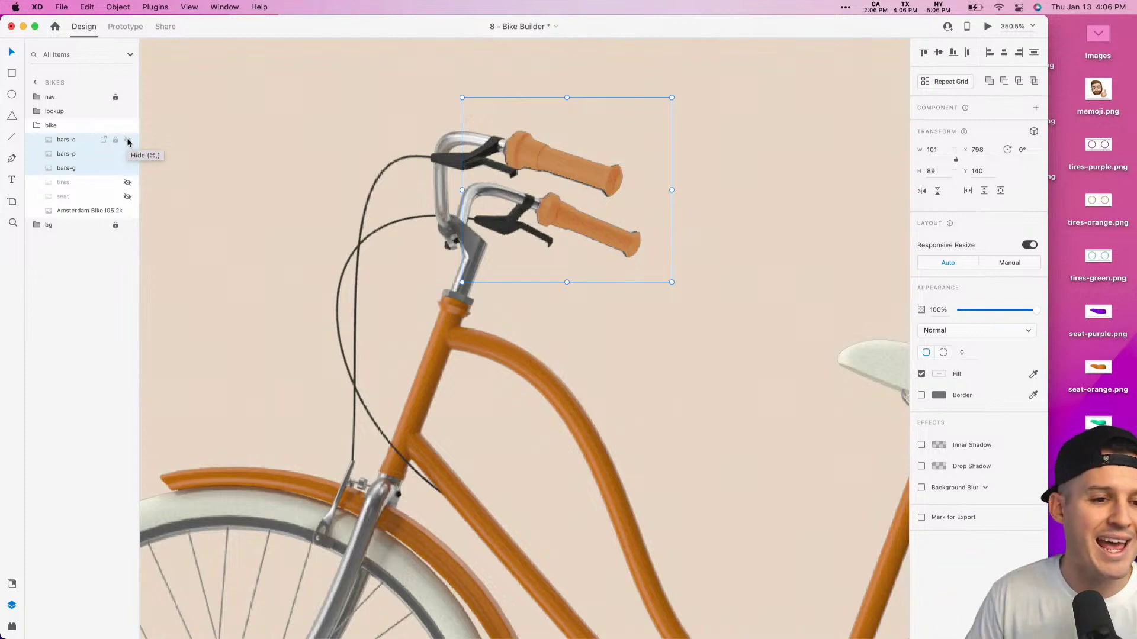
# Step: Group the three selected bars layers under the name bar and convert the group into a component
pyautogui.press('super+g')
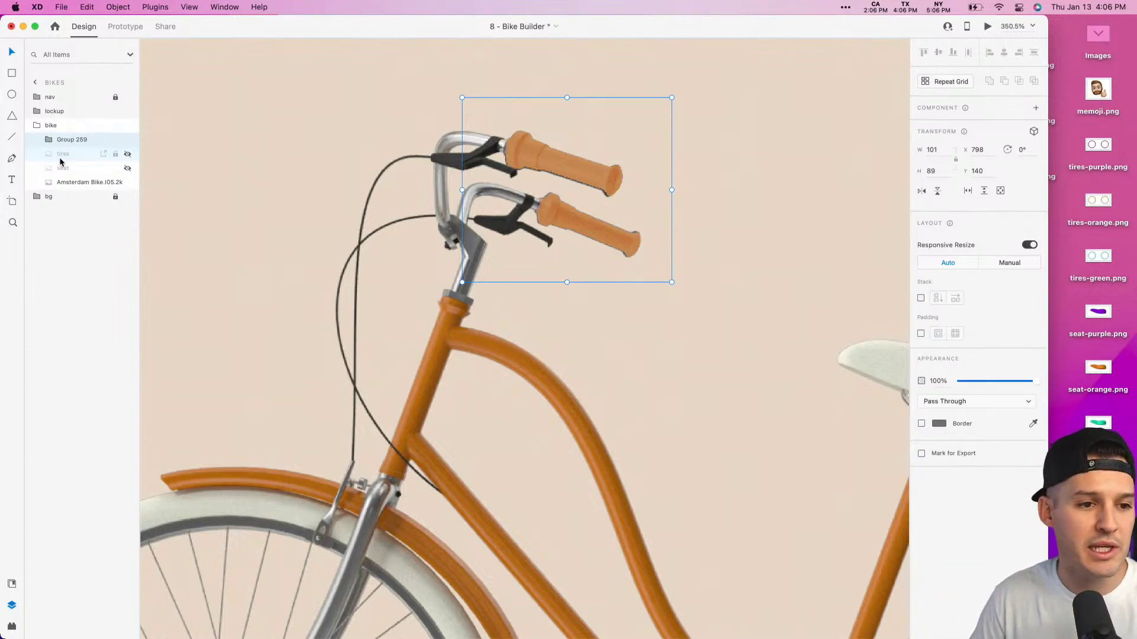
pyautogui.doubleClick(65, 140)
pyautogui.write('ba')
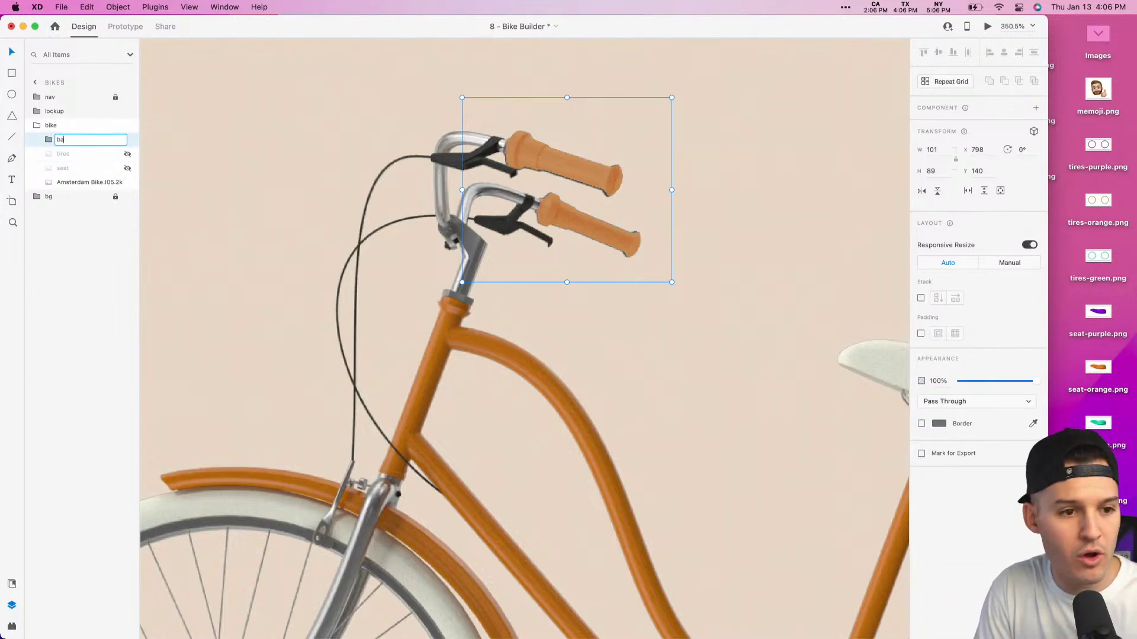
pyautogui.write('r')
pyautogui.press('Return')
pyautogui.press('super+k')
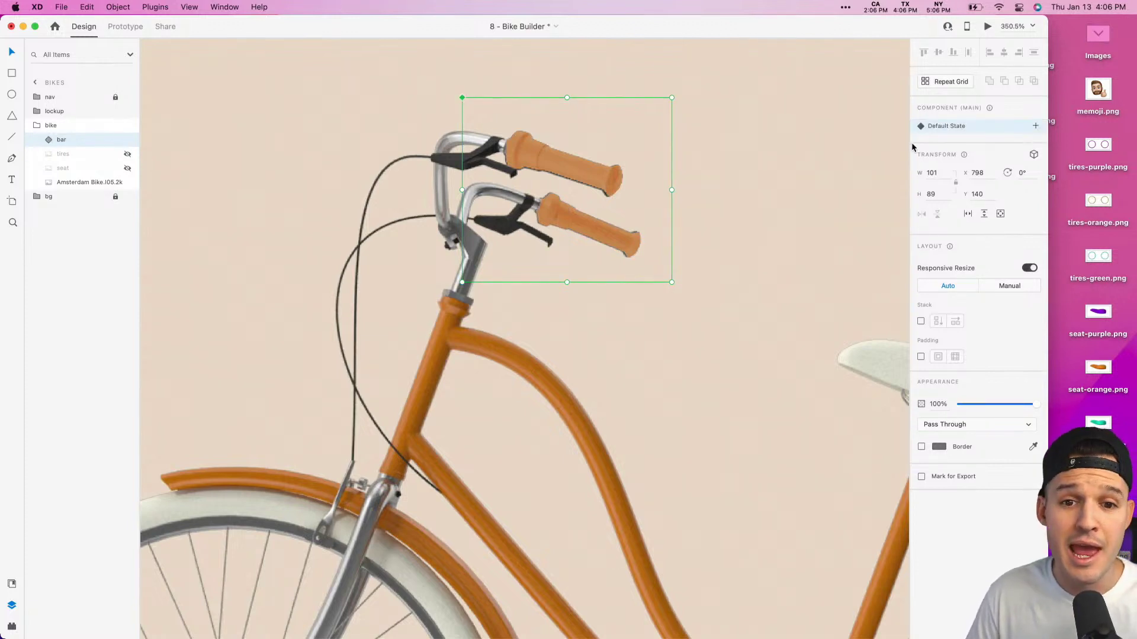
# Step: Add a new state named green to the bar component
pyautogui.click(1035, 126)
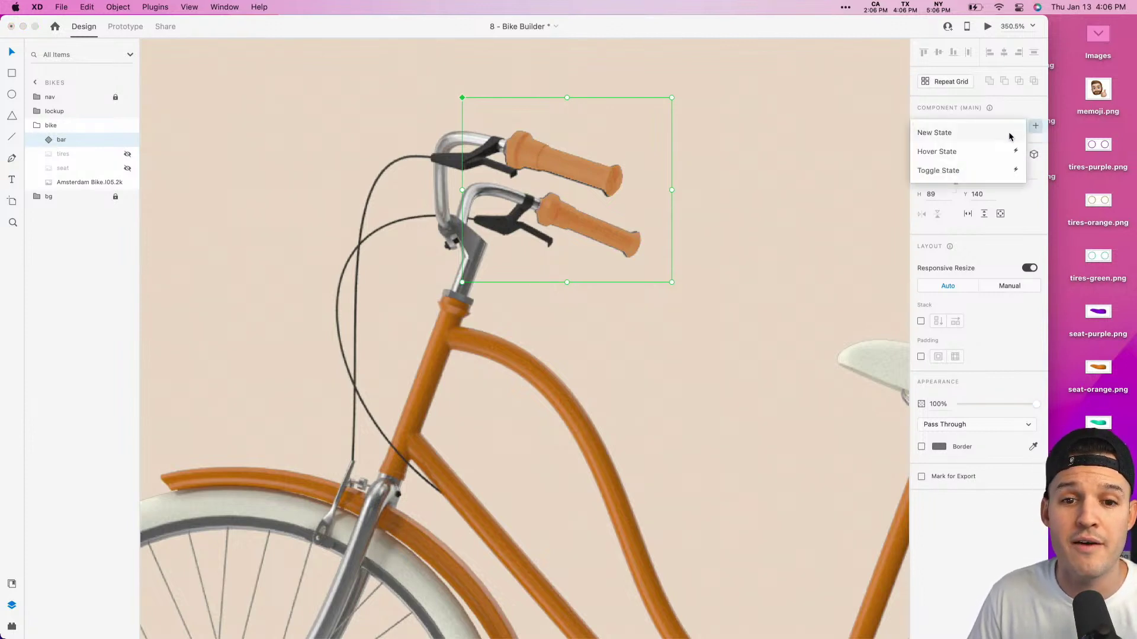
pyautogui.click(1009, 135)
pyautogui.write('g')
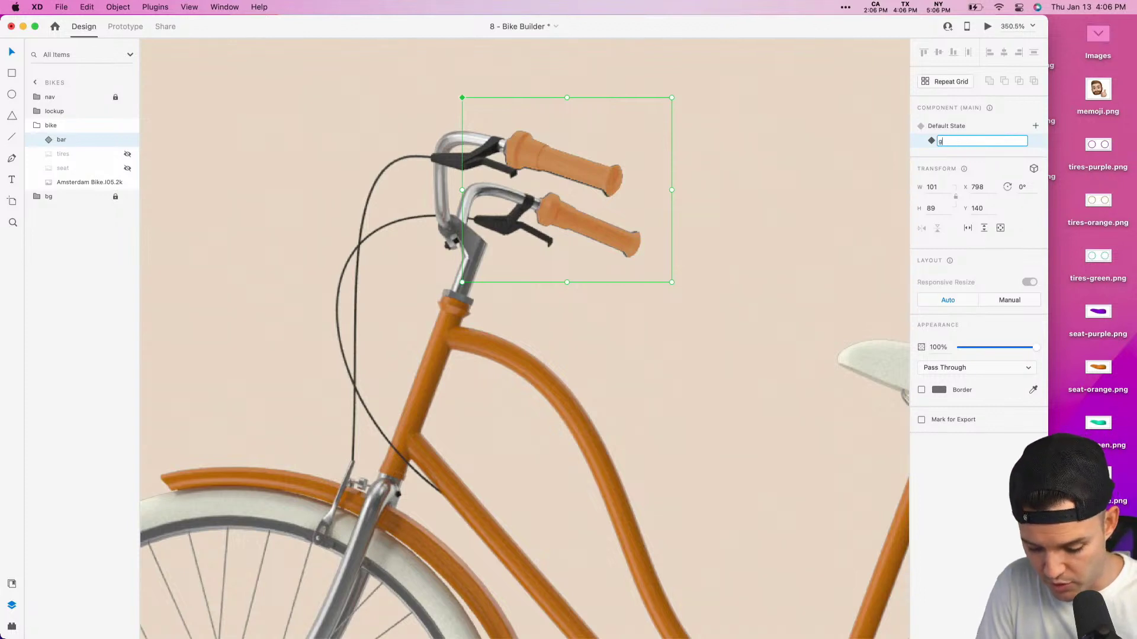
pyautogui.write('reen')
pyautogui.press('Return')
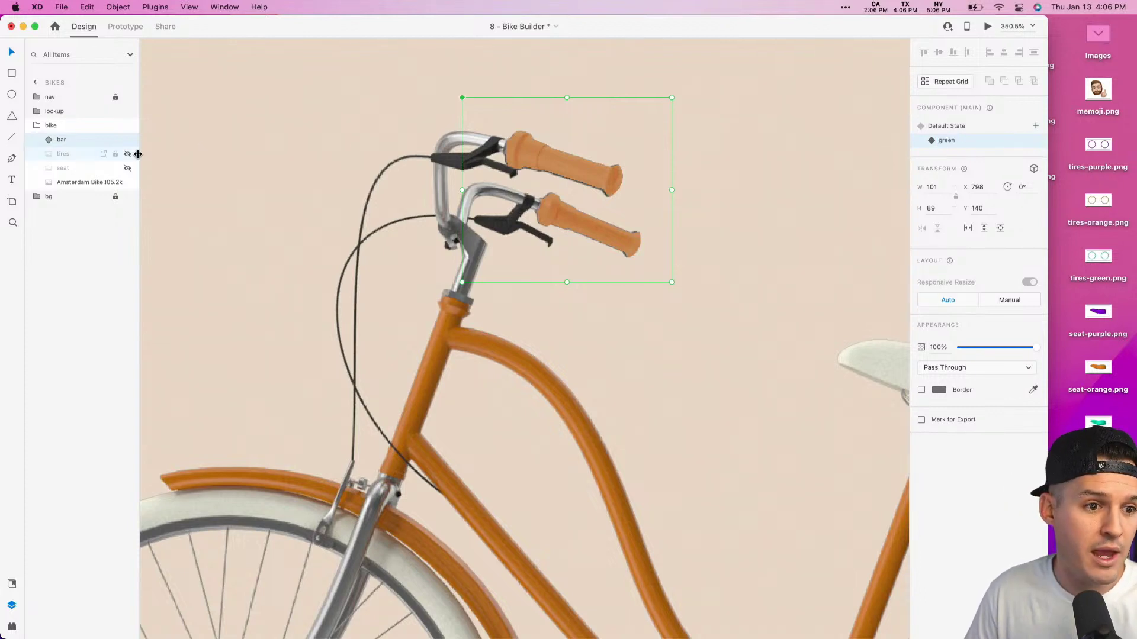
# Step: In the green state, move bars-g above bars-p and hide the bars-o layer
pyautogui.click(51, 139)
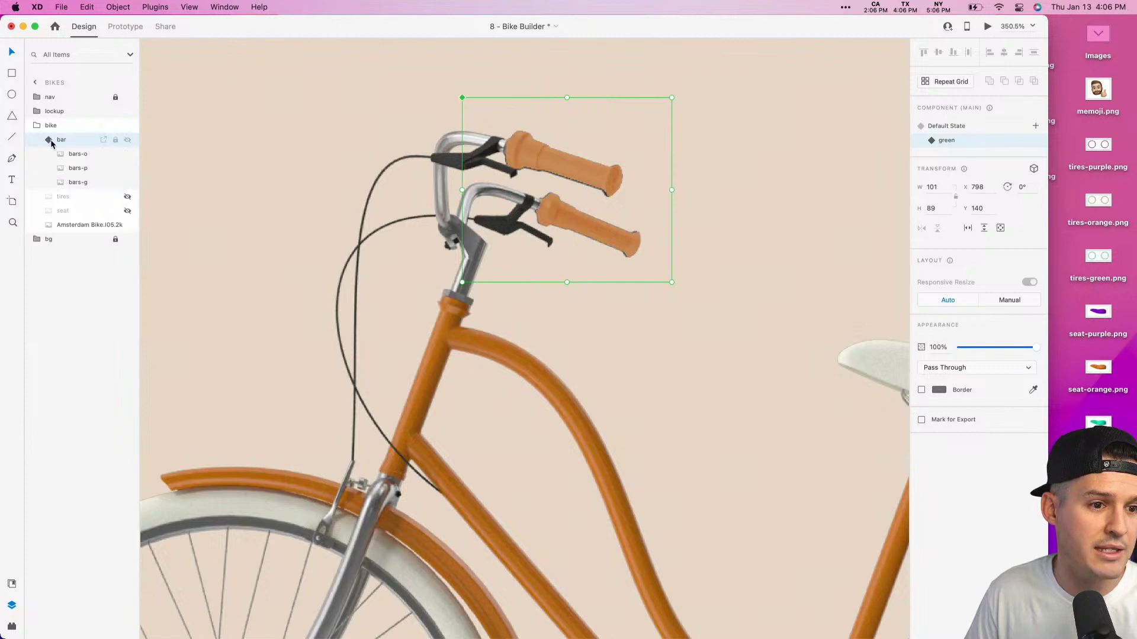
pyautogui.moveTo(83, 182); pyautogui.dragTo(77, 161)
pyautogui.click(128, 154)
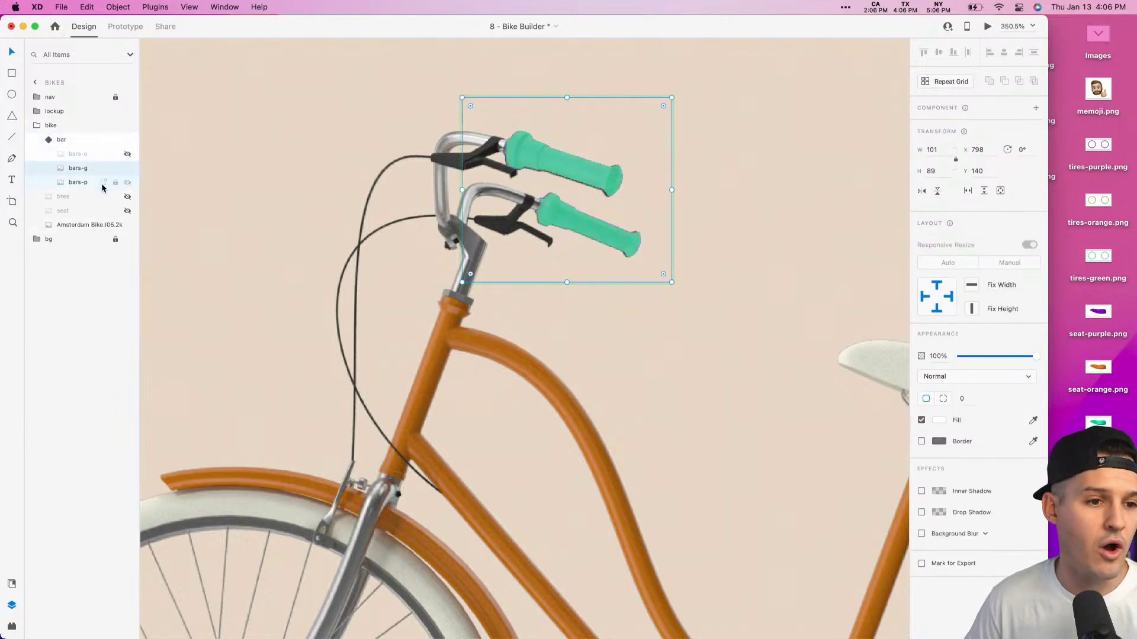
# Step: Add another new state named purple to the bar component
pyautogui.click(78, 141)
pyautogui.click(79, 141)
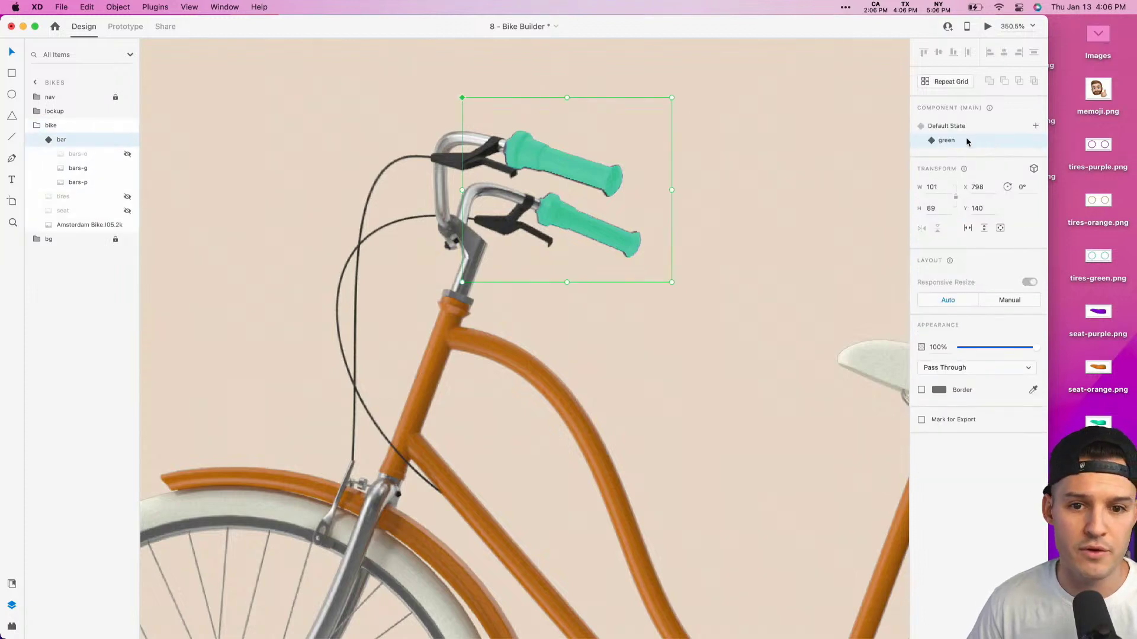
pyautogui.click(1035, 125)
pyautogui.click(969, 138)
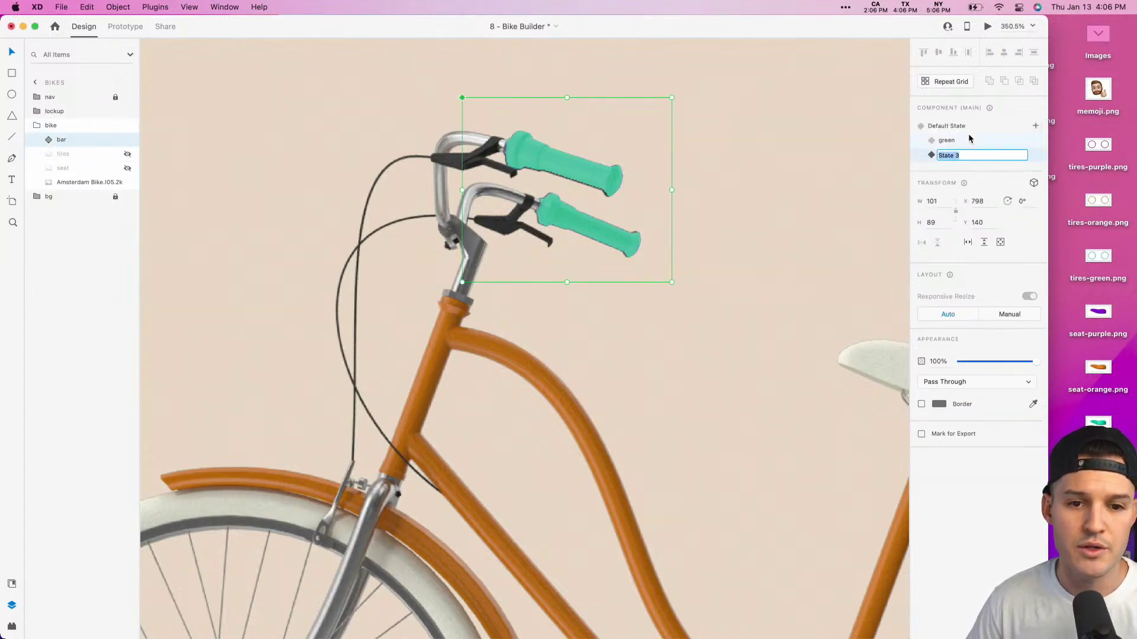
pyautogui.write('purple')
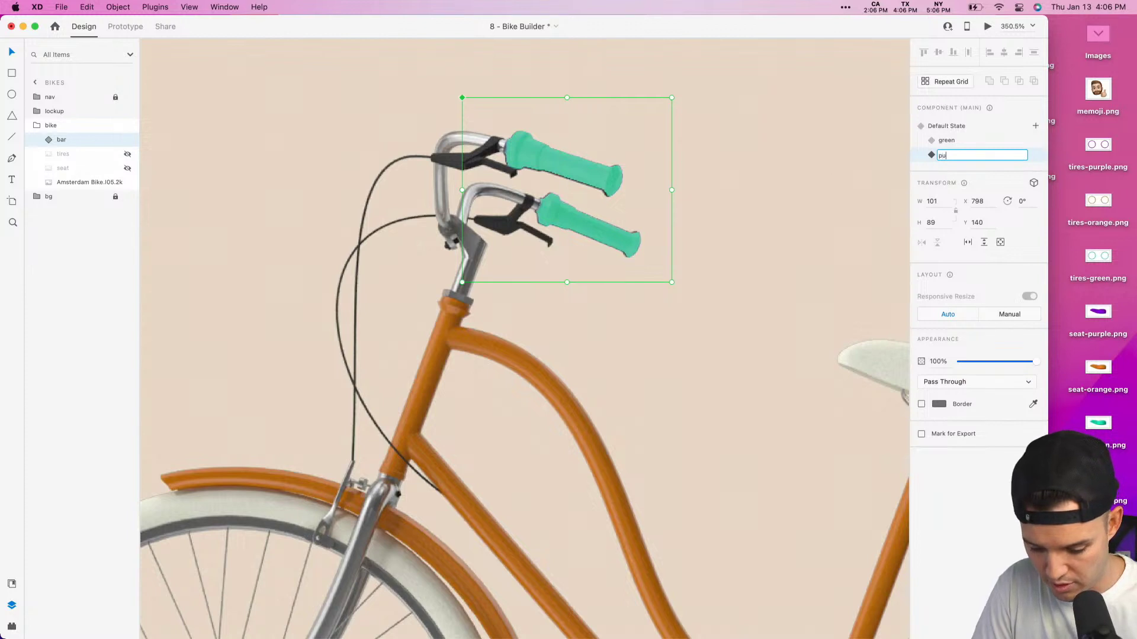
pyautogui.press('Return')
# Step: In the bar component's purple state, hide the green handlebar layer above bars-p
pyautogui.click(47, 140)
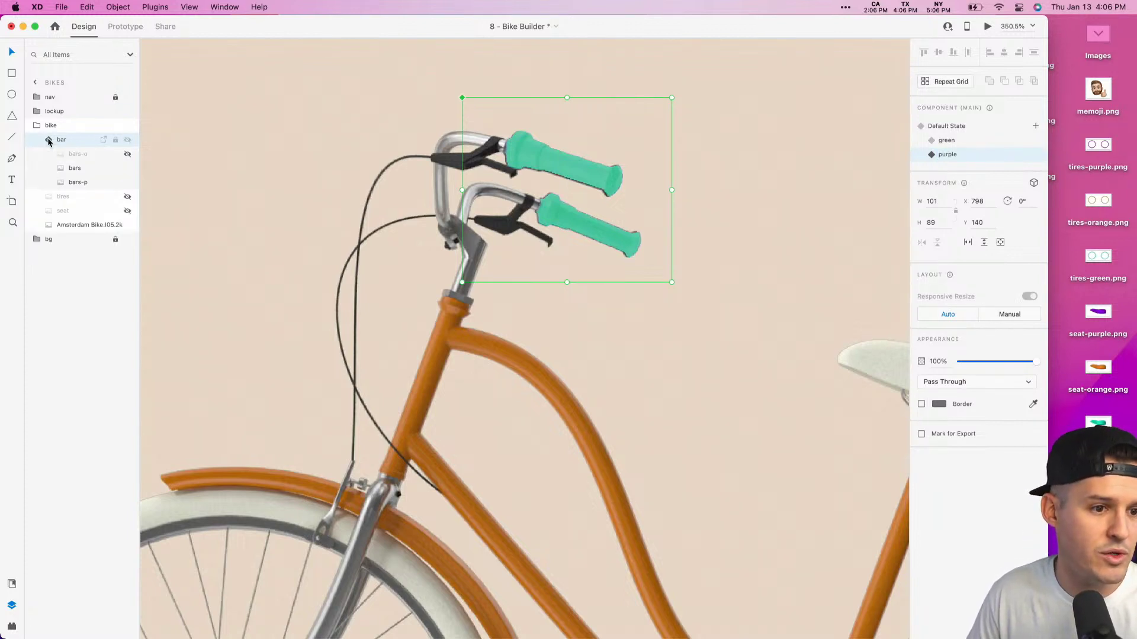
pyautogui.click(128, 169)
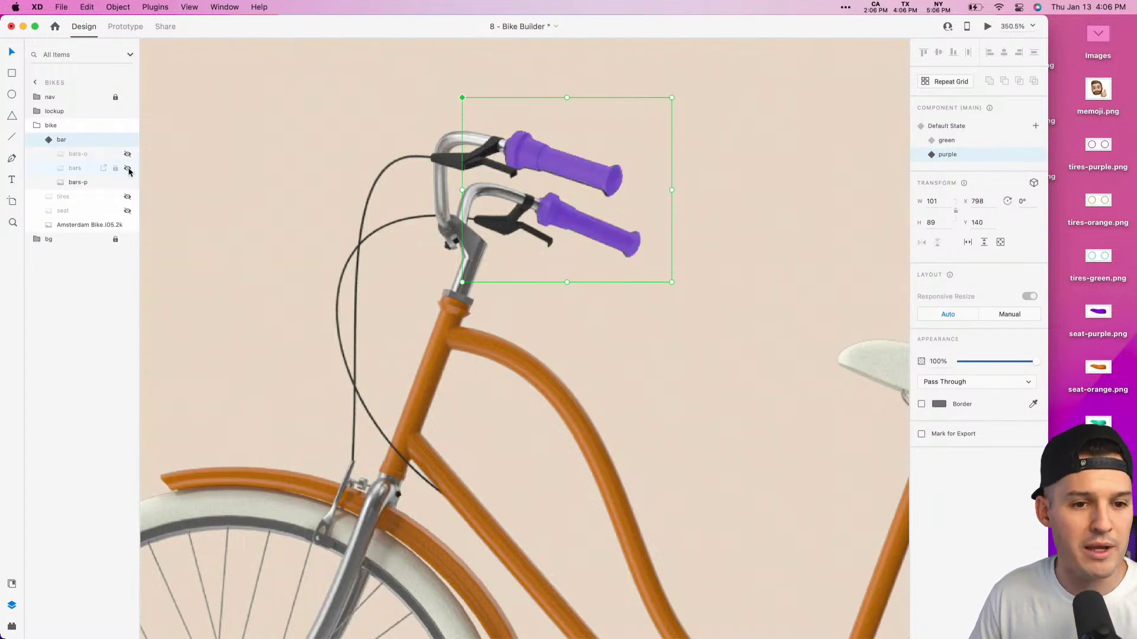
pyautogui.click(57, 139)
# Step: Switch the bar component between its green, purple and default states to check the handlebars, ending on Default State
pyautogui.click(951, 142)
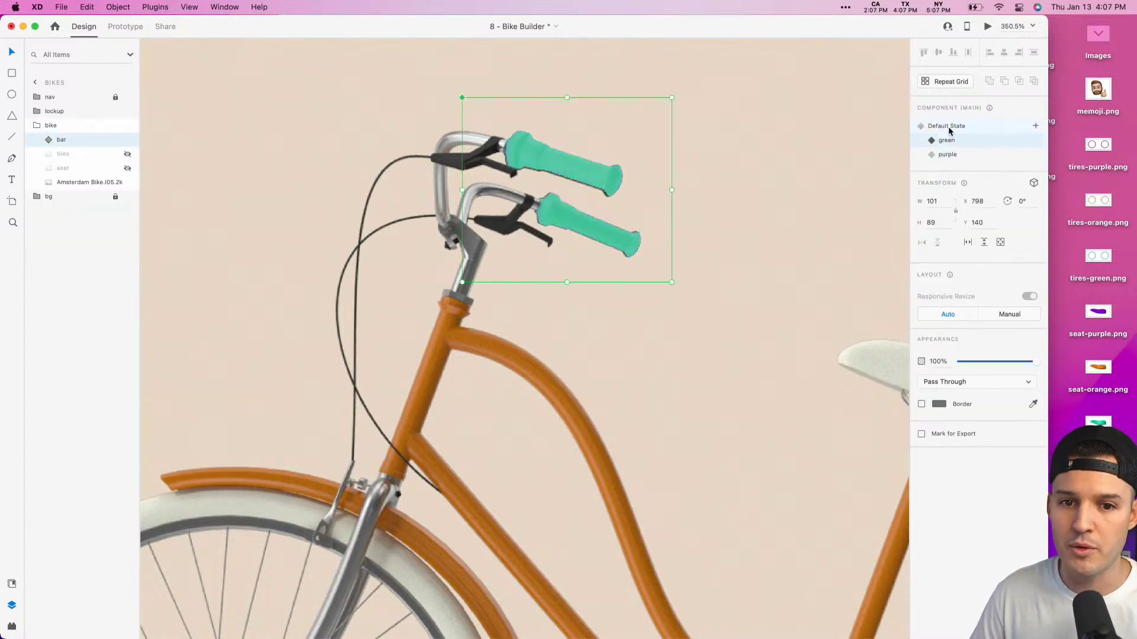
pyautogui.click(951, 127)
pyautogui.click(947, 154)
pyautogui.click(950, 140)
pyautogui.click(950, 126)
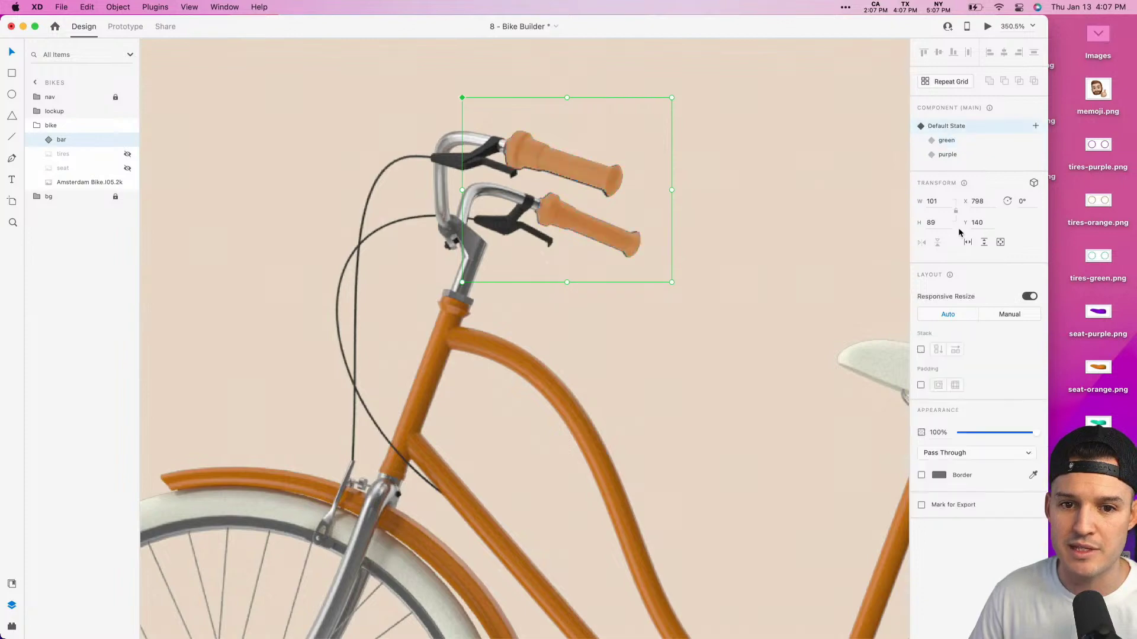
# Step: Show the hidden tires layer in the bike folder and duplicate it twice
pyautogui.press('super+1')
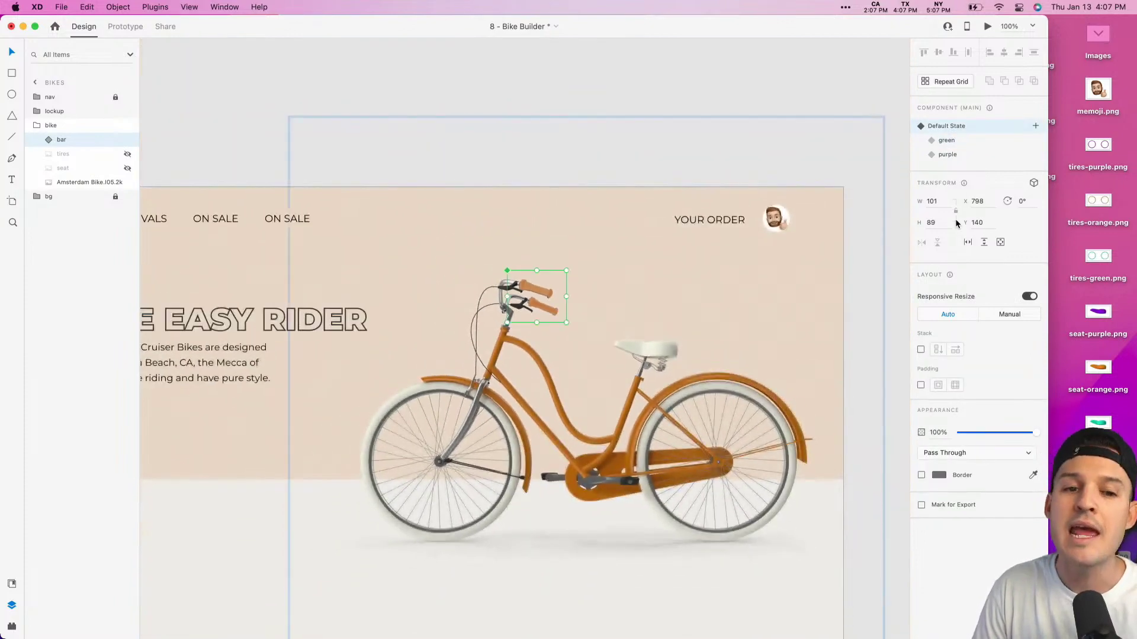
pyautogui.doubleClick(780, 26)
pyautogui.click(798, 87)
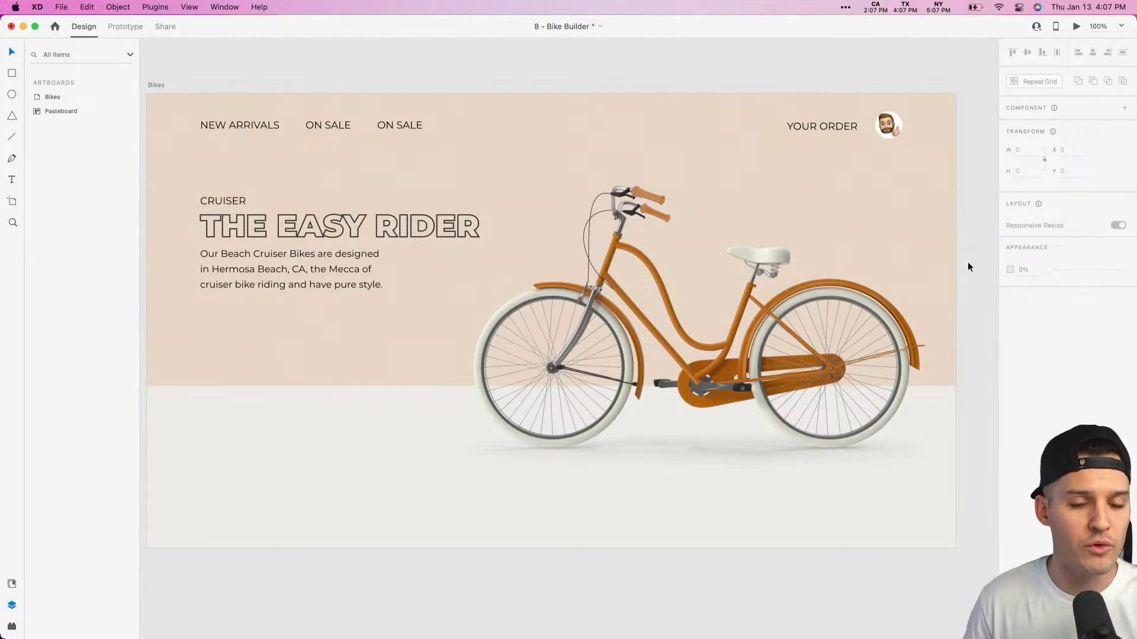
pyautogui.doubleClick(654, 202)
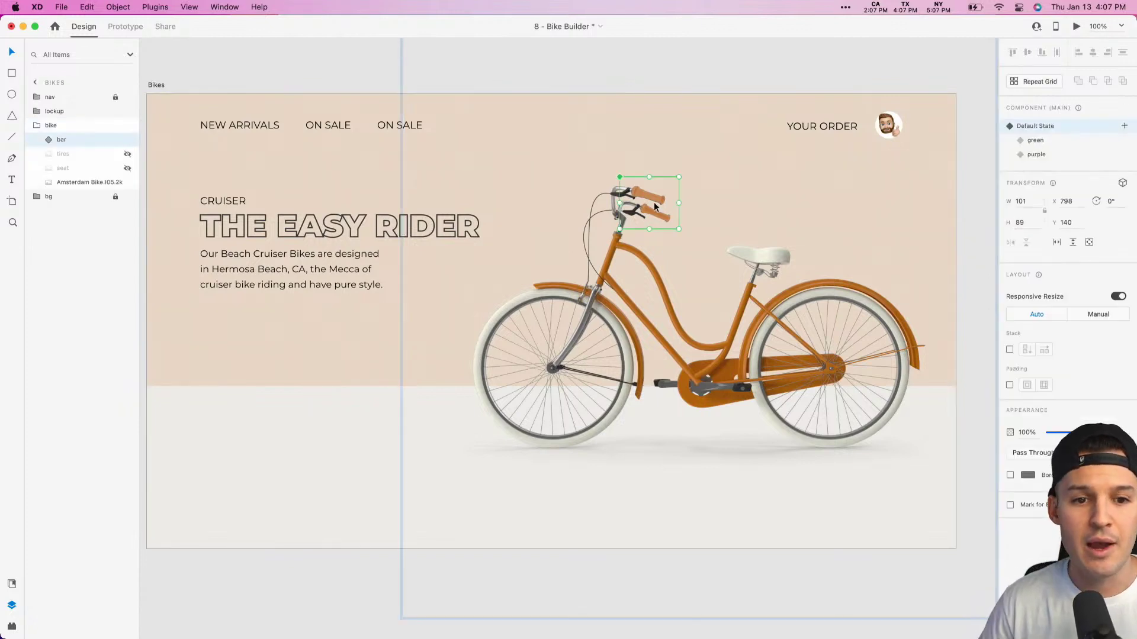
pyautogui.click(128, 155)
pyautogui.click(81, 158)
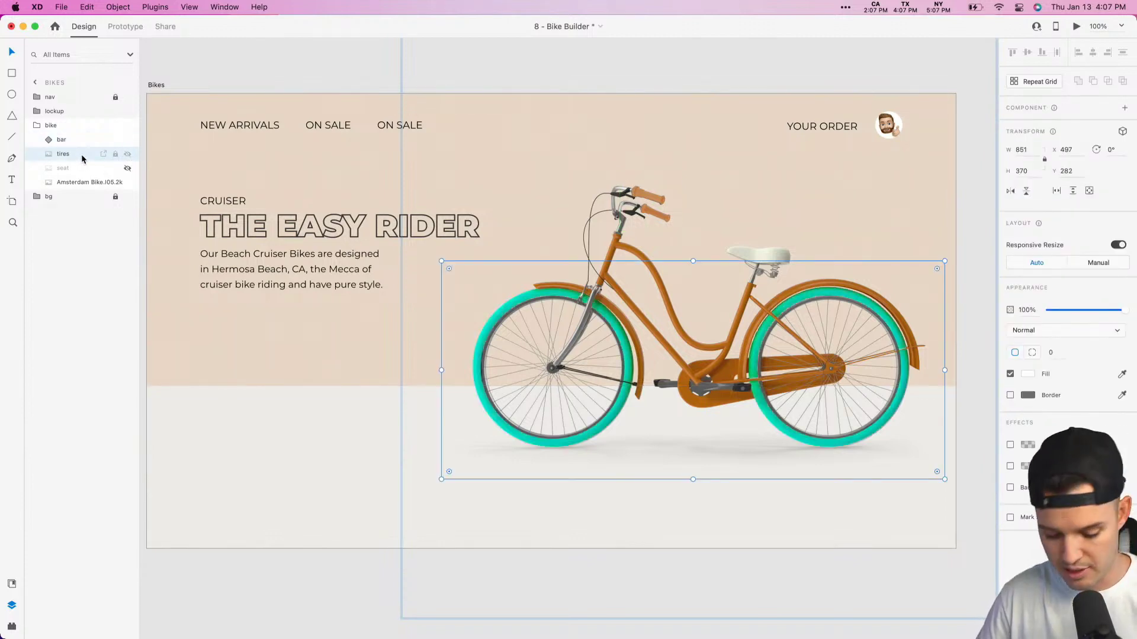
pyautogui.press('super+d')
pyautogui.press('super+d')
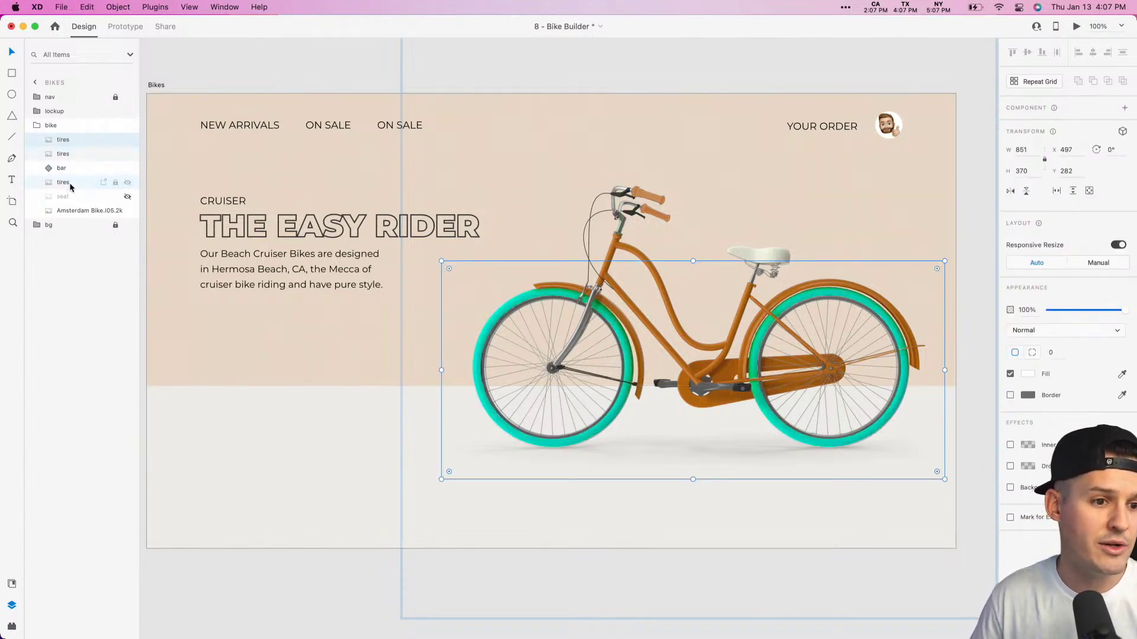
# Step: Move the original tires layer directly beneath its two copies and rename it tires-g
pyautogui.moveTo(69, 183); pyautogui.dragTo(70, 161)
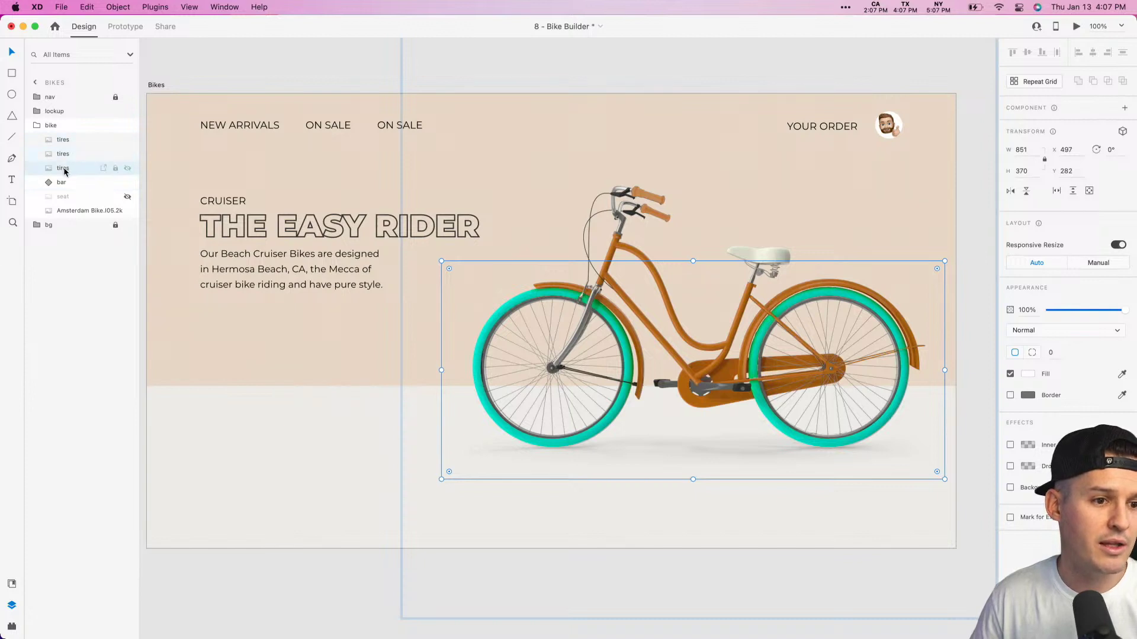
pyautogui.doubleClick(65, 170)
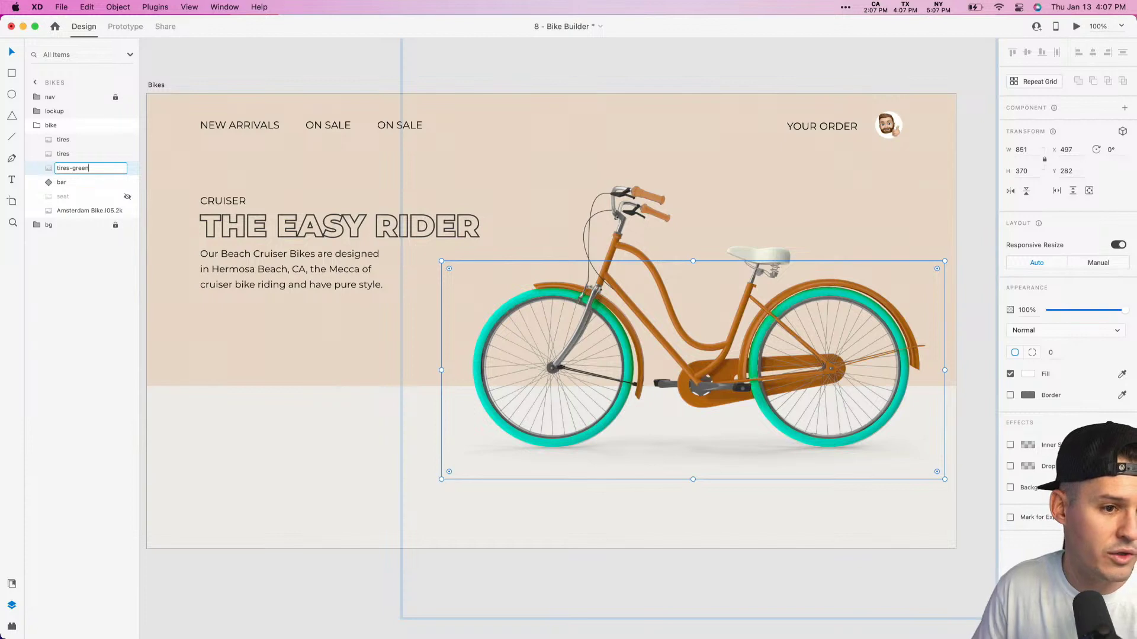
pyautogui.click(83, 156)
# Step: Replace the topmost tires layer's image with tires-purple.png from the desktop
pyautogui.moveTo(1134, 388); pyautogui.dragTo(1055, 386)
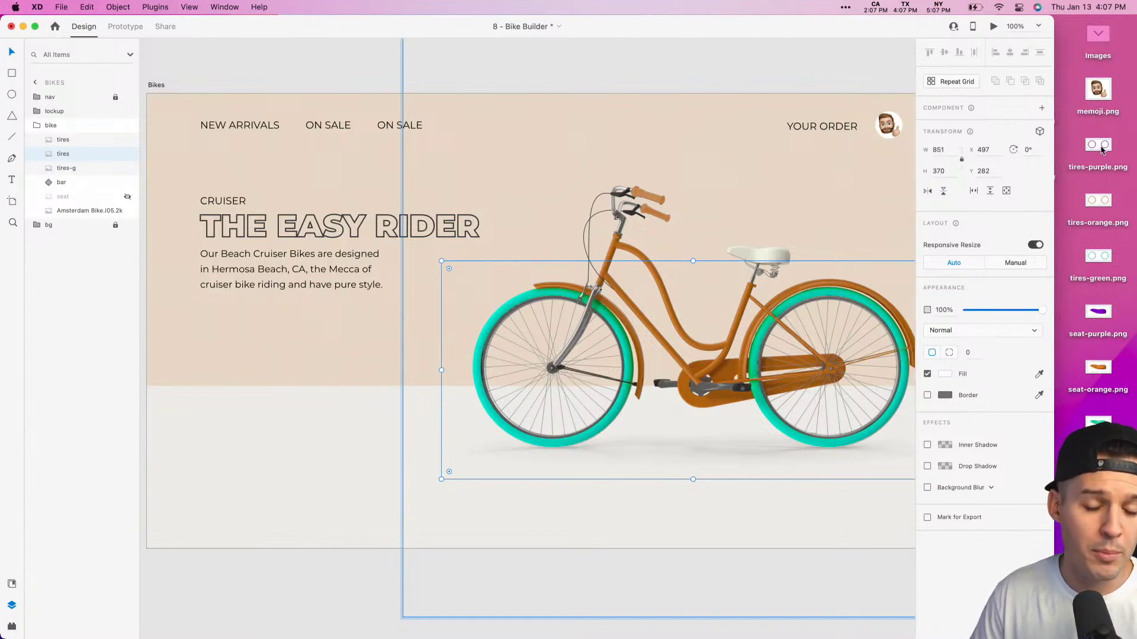
pyautogui.click(84, 142)
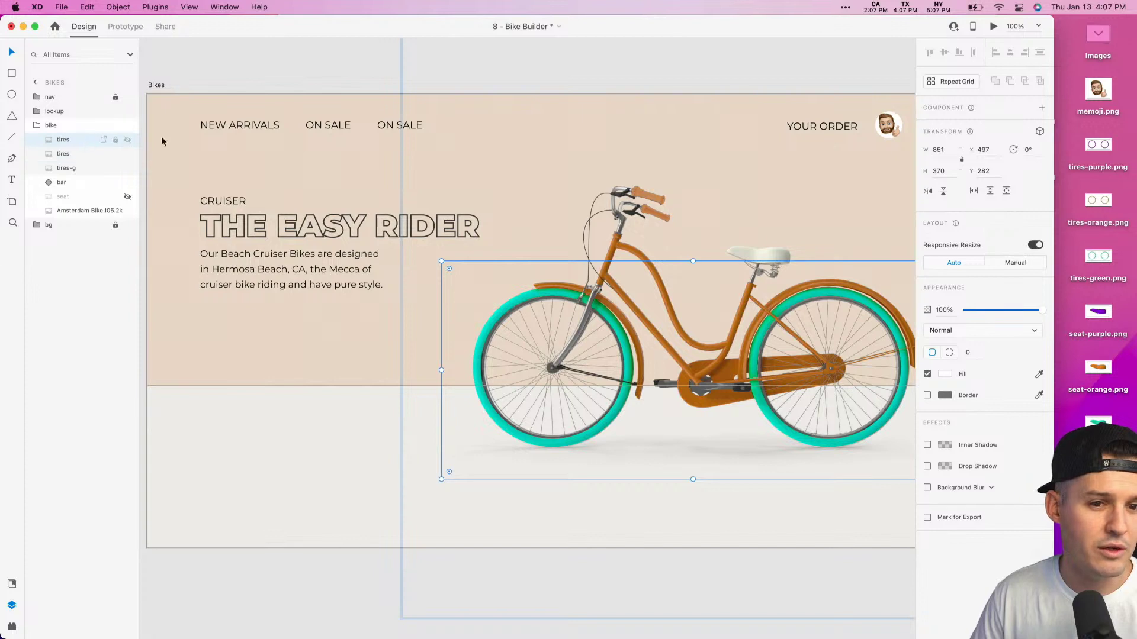
pyautogui.moveTo(1098, 147); pyautogui.dragTo(799, 373)
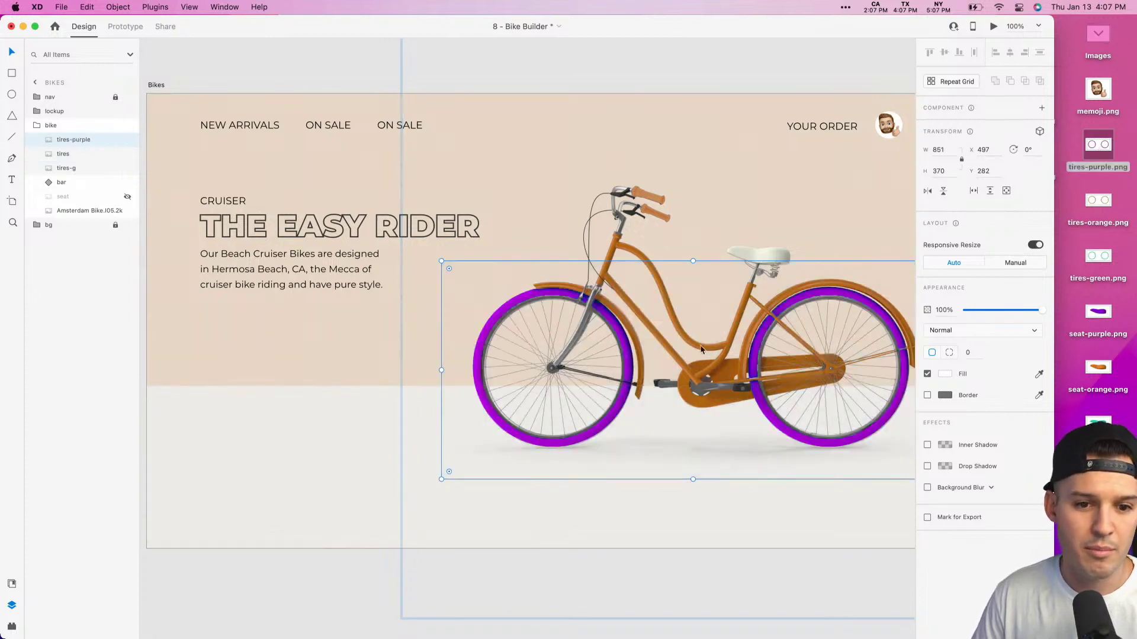
# Step: Rename the purple tires layer tires-p and move it beneath tires-g
pyautogui.doubleClick(74, 141)
pyautogui.click(89, 139)
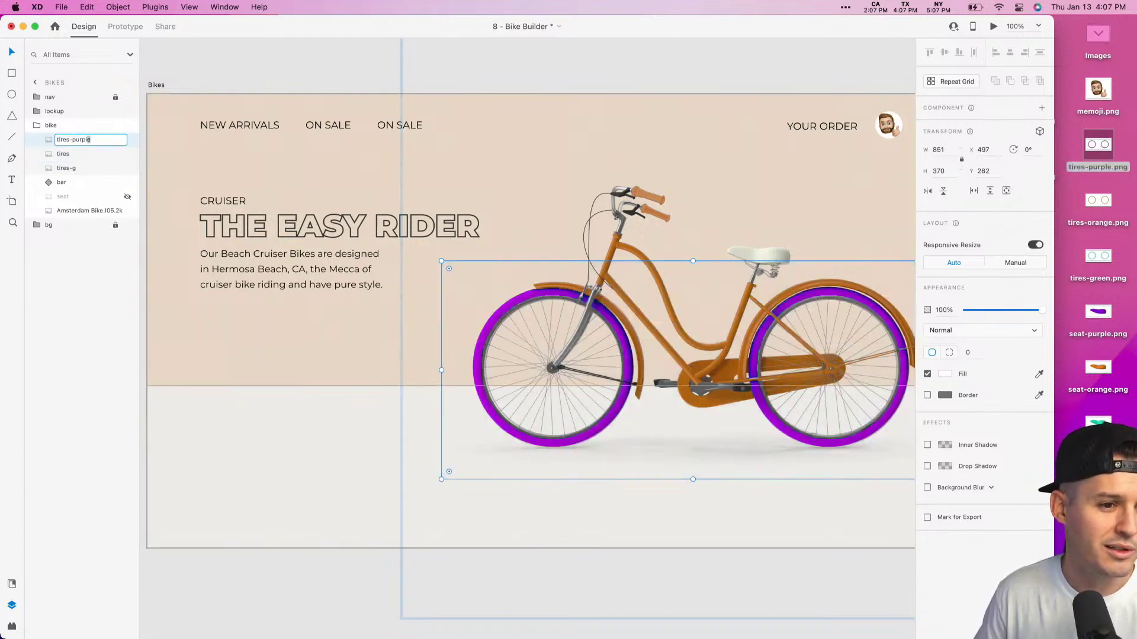
pyautogui.press('BackSpace')
pyautogui.press('Return')
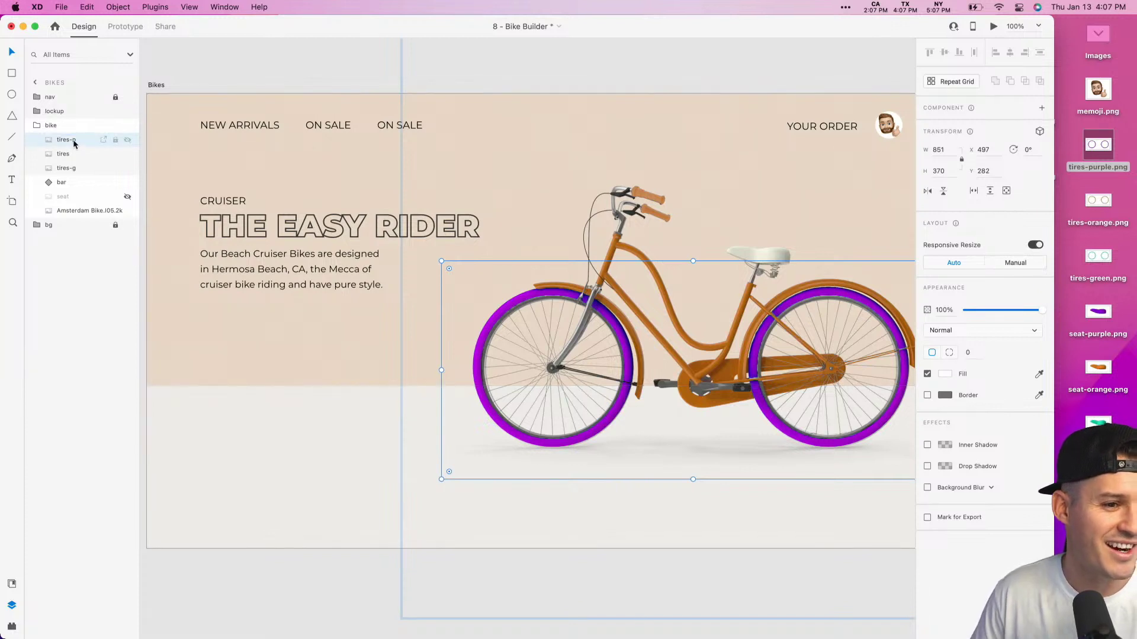
pyautogui.moveTo(74, 143); pyautogui.dragTo(73, 171)
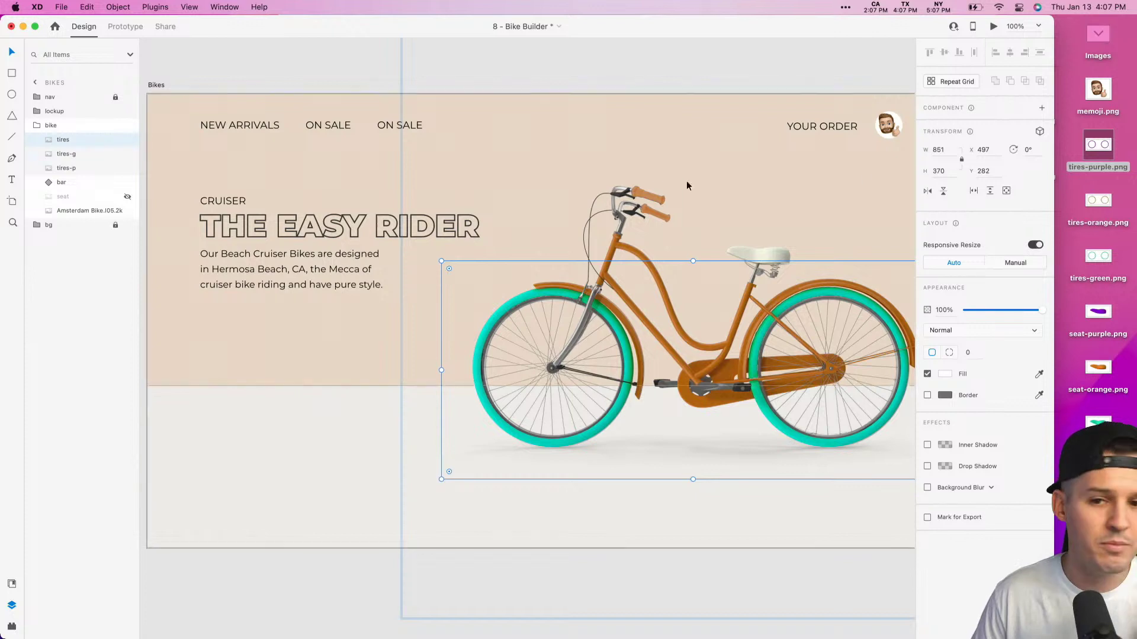
# Step: Replace the remaining tires copy's image with tires-orange.png from the desktop and rename the layer tires-o
pyautogui.moveTo(1092, 201); pyautogui.dragTo(802, 322)
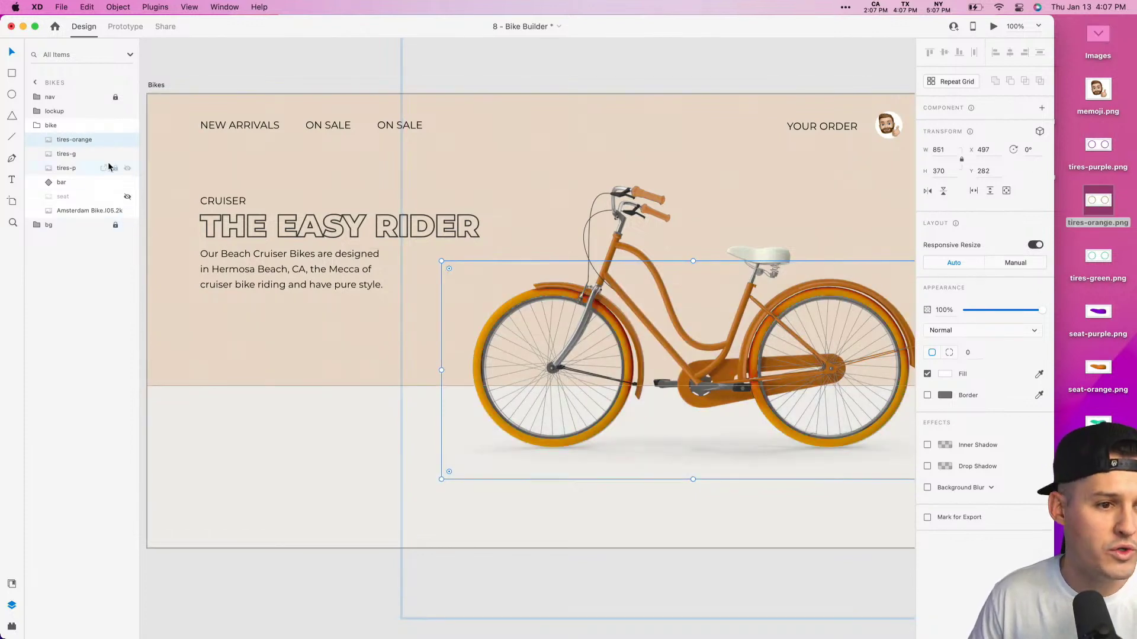
pyautogui.doubleClick(83, 140)
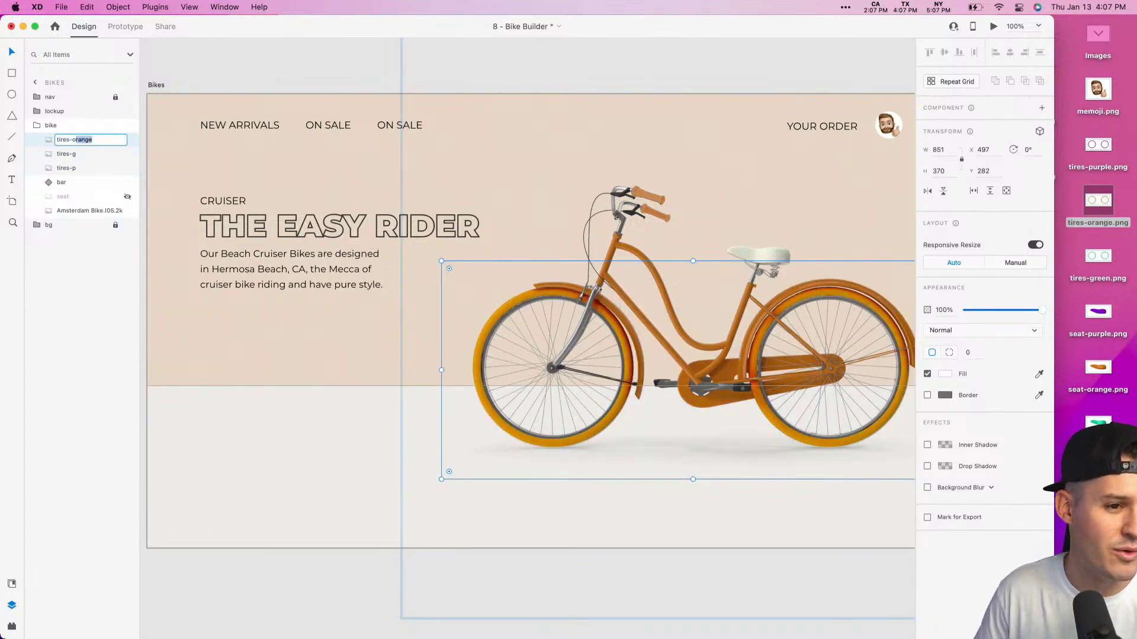
pyautogui.press('BackSpace')
pyautogui.press('Return')
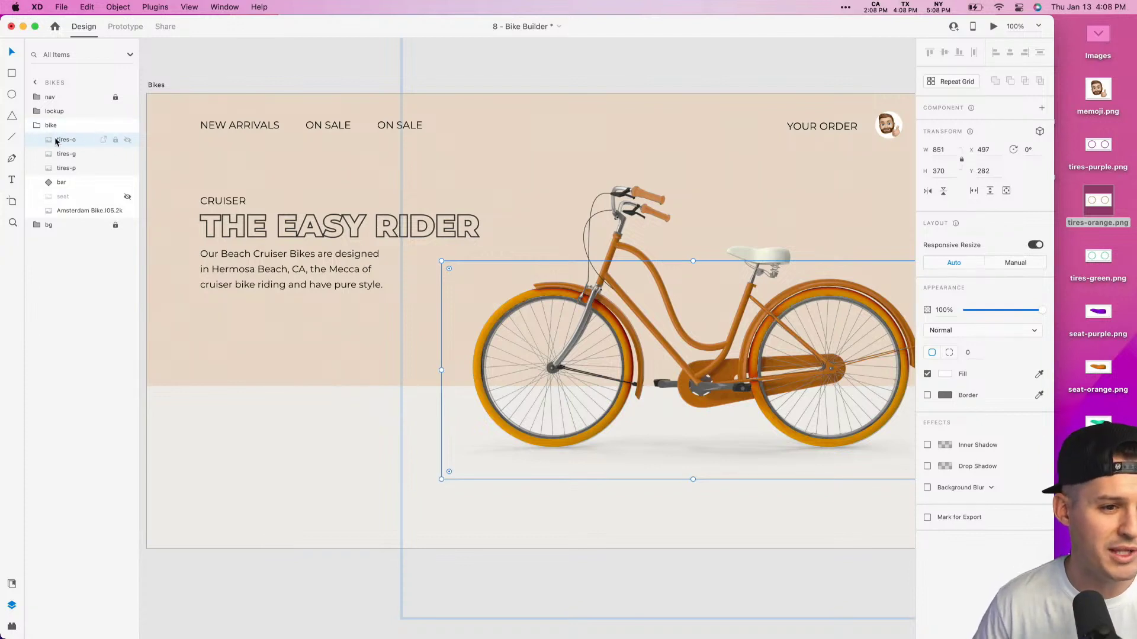
# Step: Group the tires-o, tires-g and tires-p layers, name the group tires, and turn it into a component
pyautogui.keyDown('shift'); pyautogui.click(67, 168); pyautogui.keyUp('shift')
pyautogui.press('super+g')
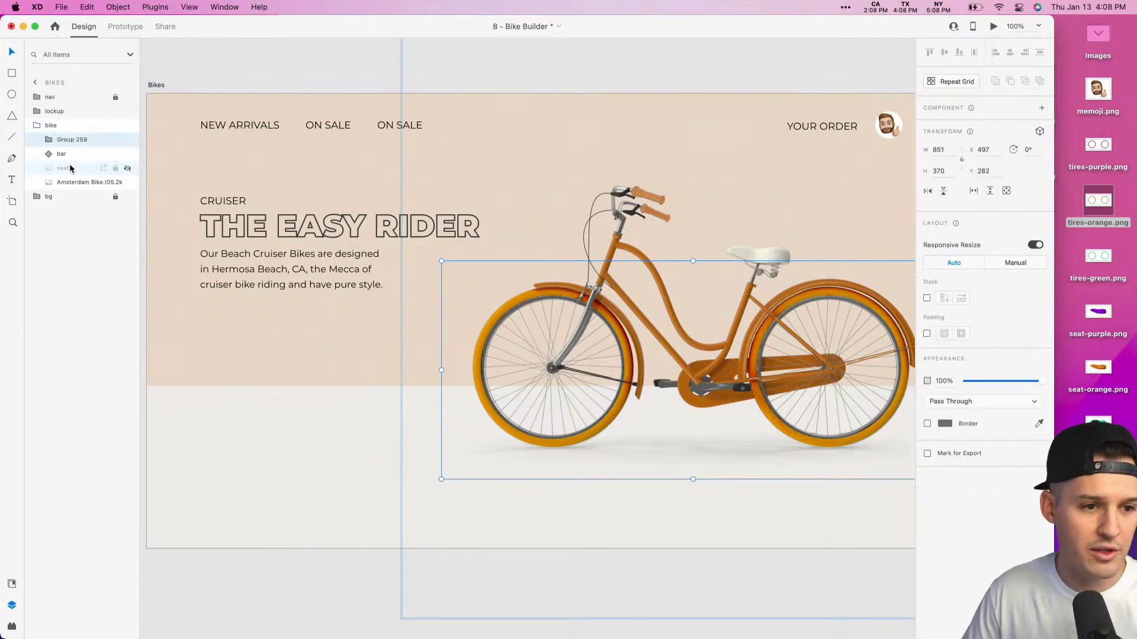
pyautogui.doubleClick(73, 140)
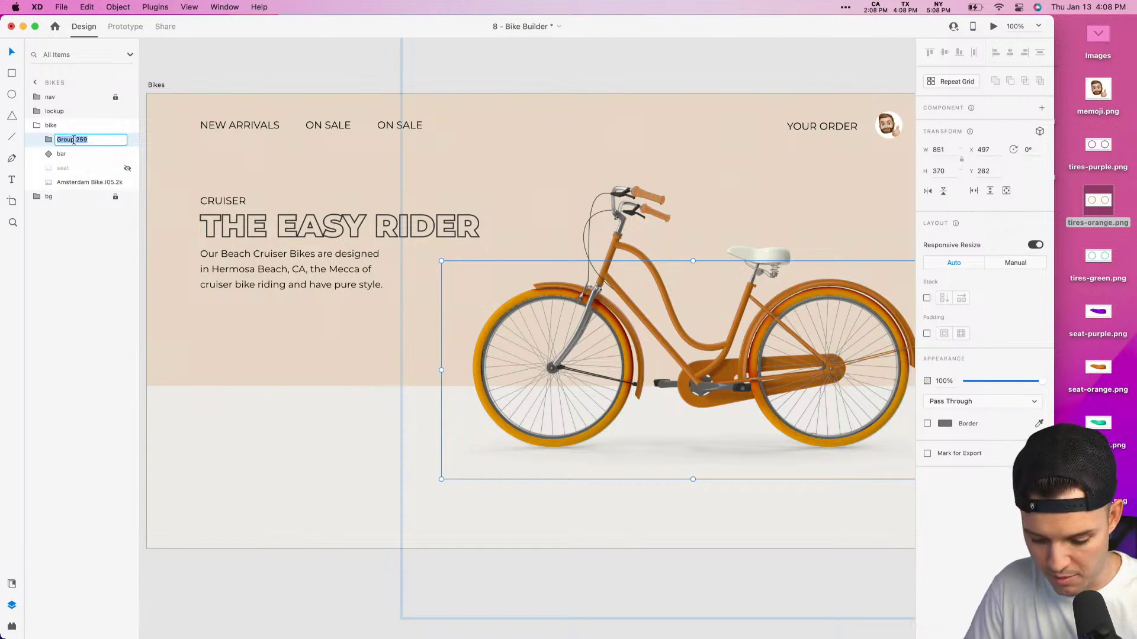
pyautogui.write('tires')
pyautogui.press('Return')
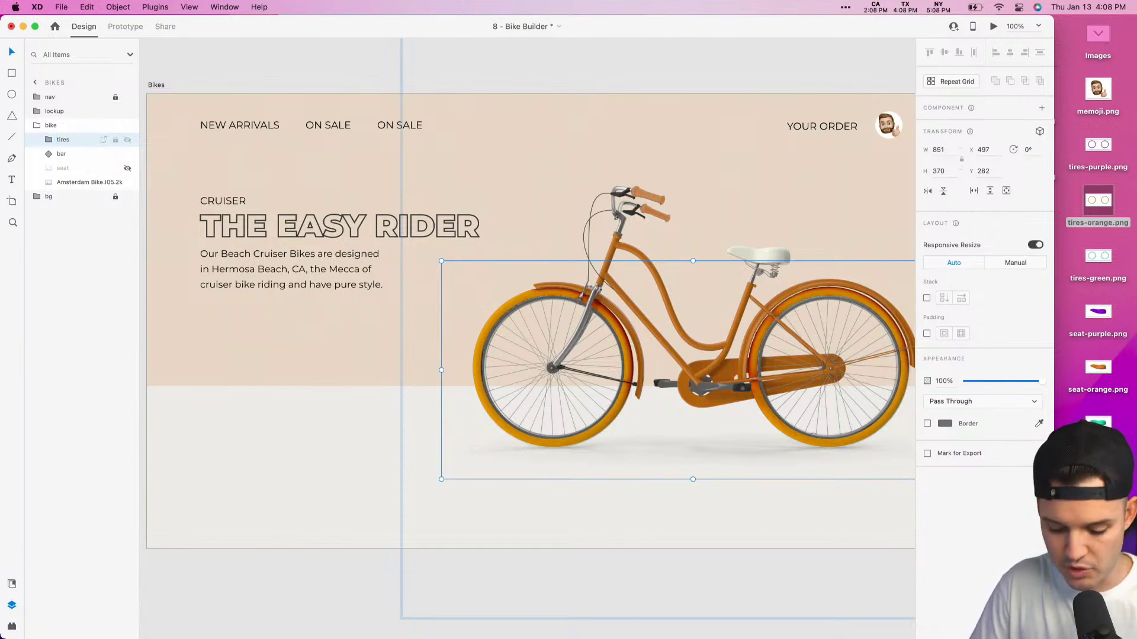
pyautogui.press('super+k')
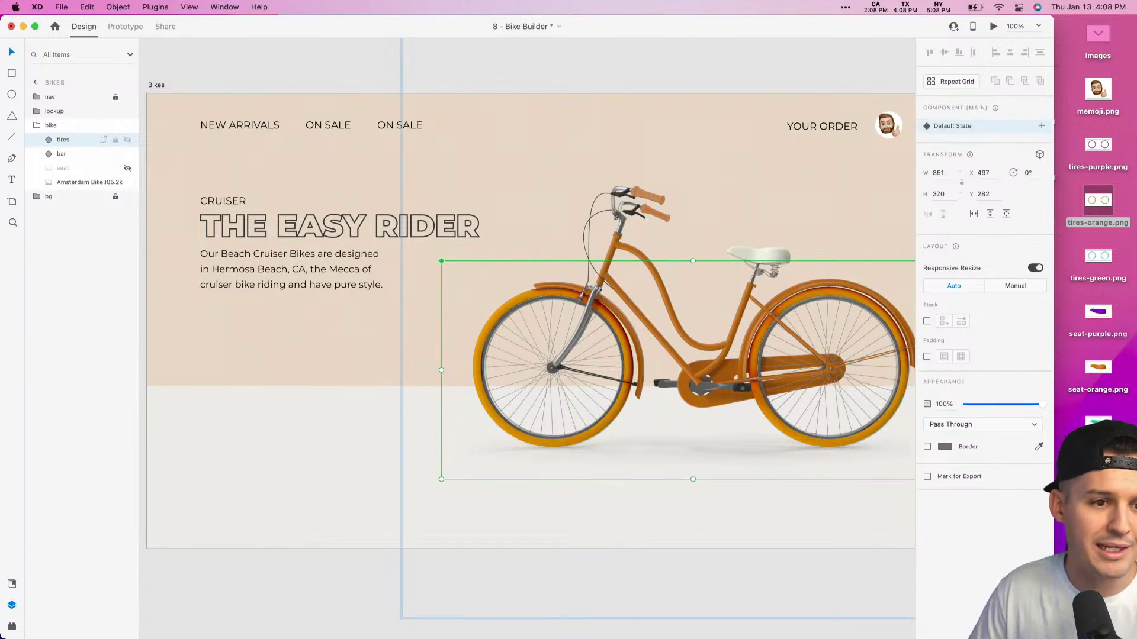
# Step: Add a new state named green to the tires component
pyautogui.click(1041, 125)
pyautogui.click(1000, 135)
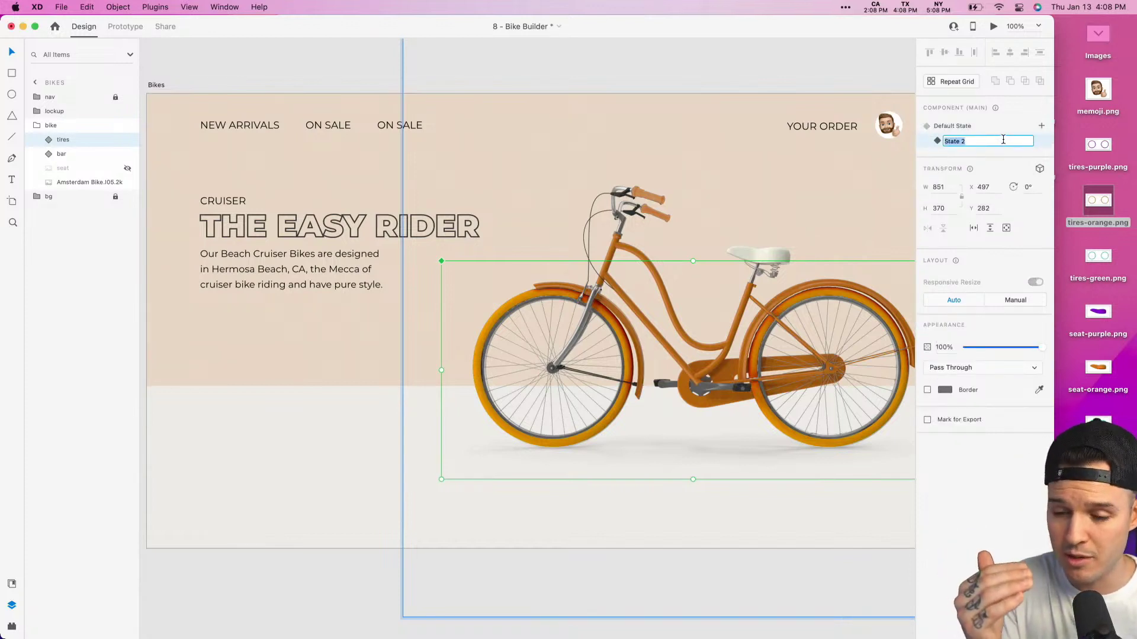
pyautogui.click(76, 155)
pyautogui.click(75, 139)
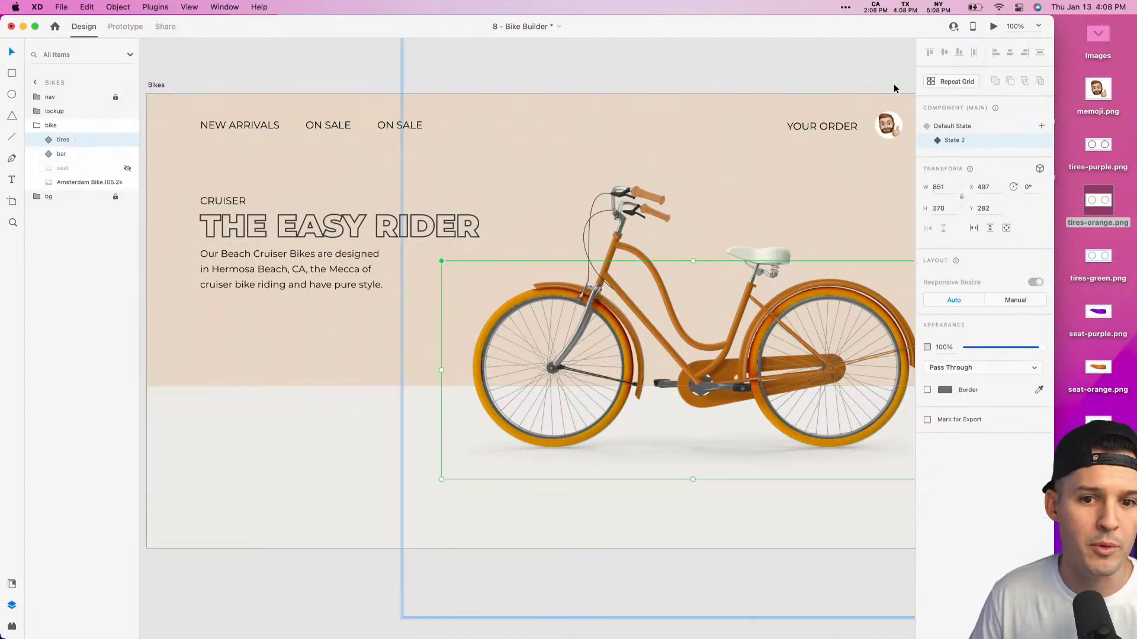
pyautogui.doubleClick(955, 140)
pyautogui.write('gree')
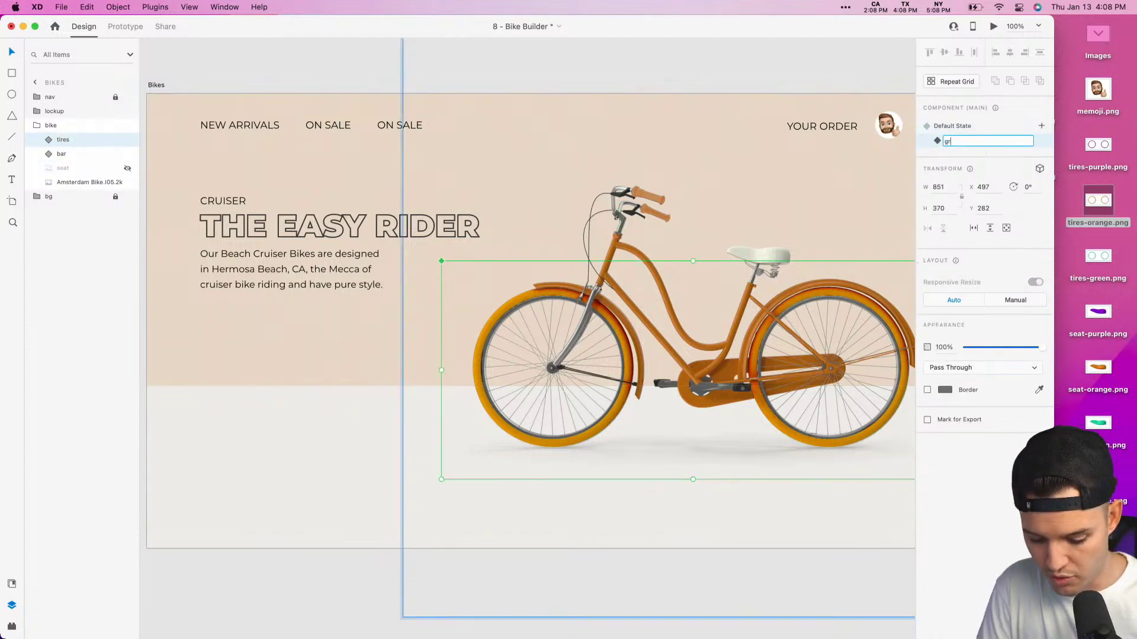
pyautogui.doubleClick(957, 142)
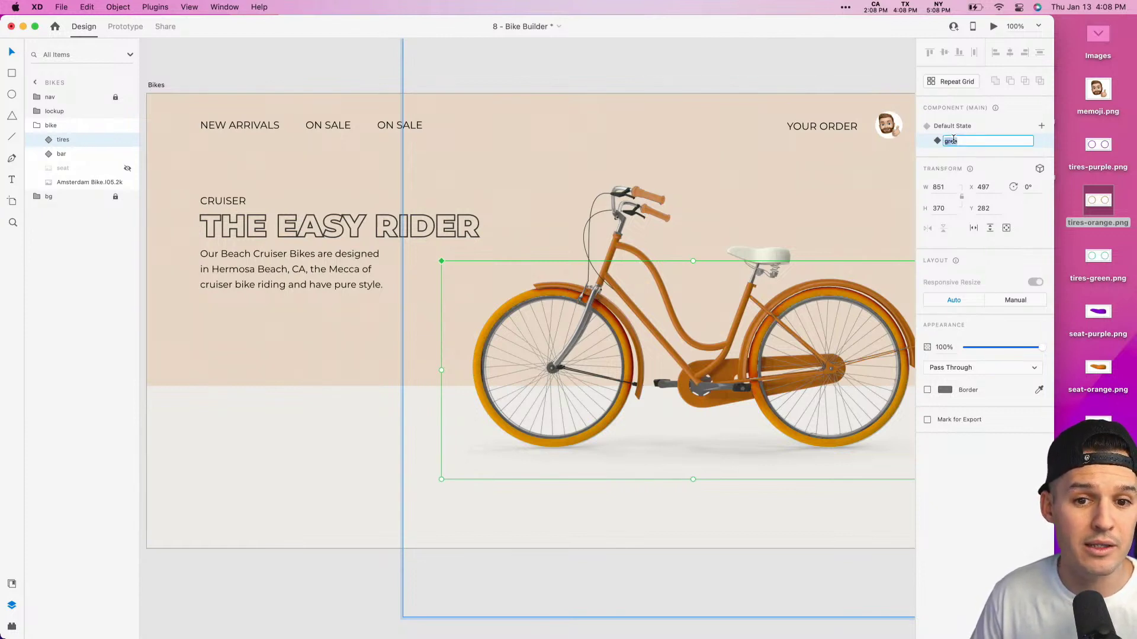
pyautogui.write('n')
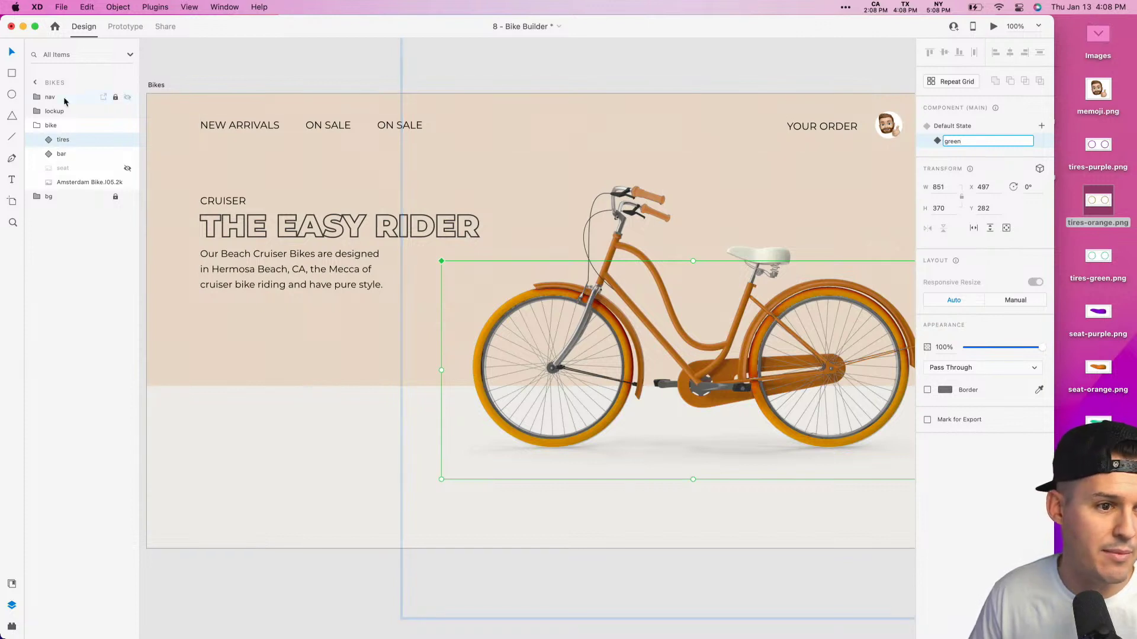
# Step: Hide the tires-o layer in the green state of the tires component
pyautogui.click(42, 139)
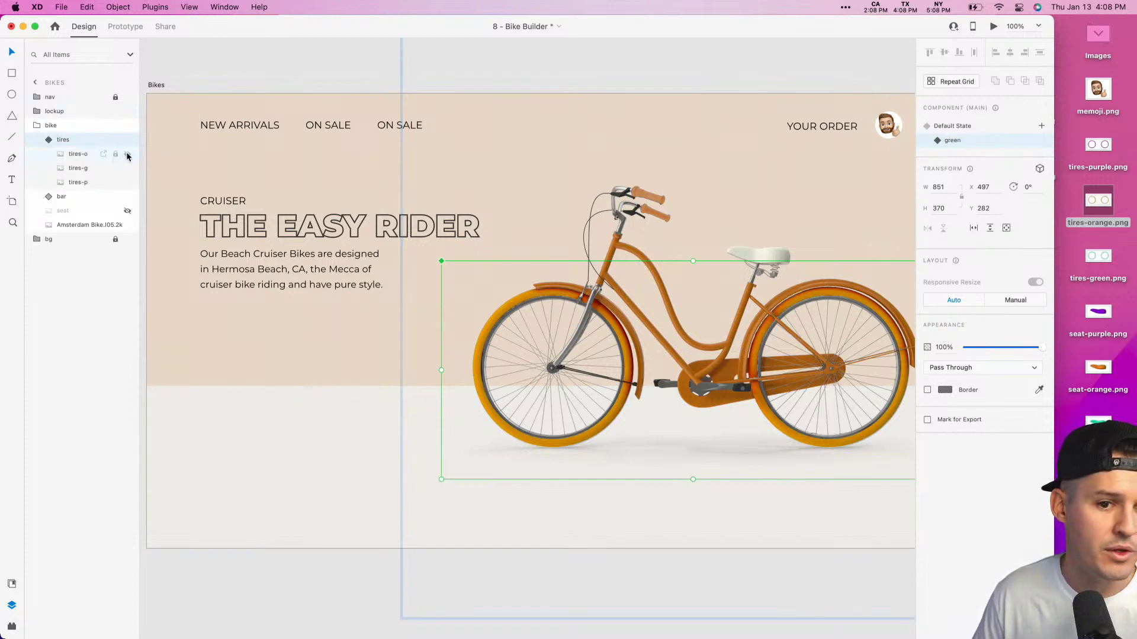
pyautogui.click(127, 154)
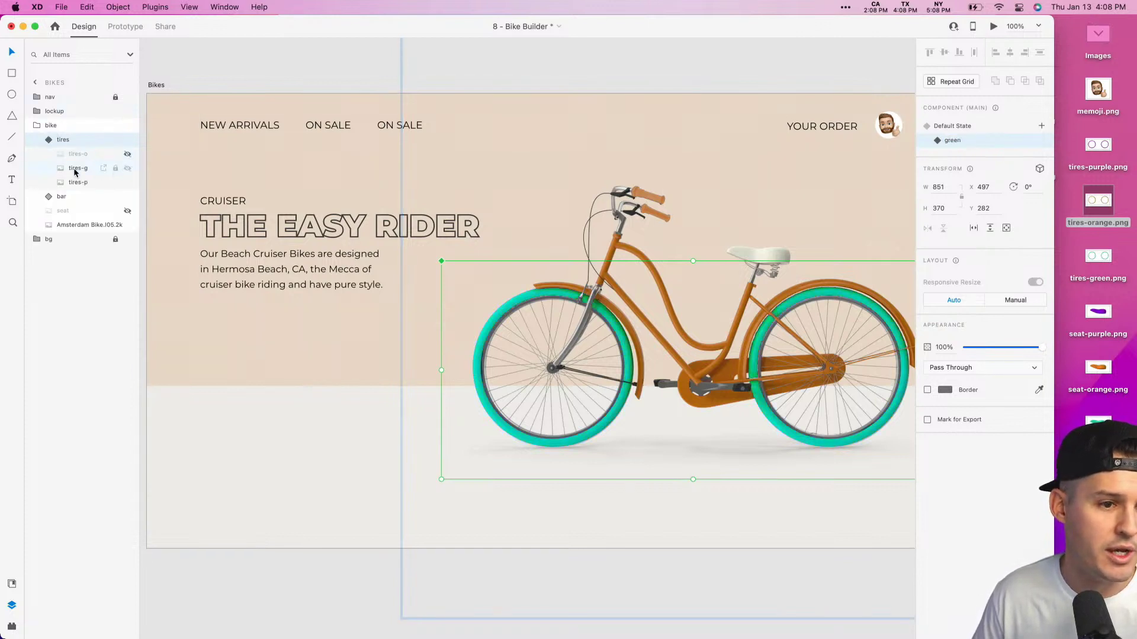
pyautogui.click(63, 140)
# Step: Add another new state named purple to the tires component
pyautogui.click(1041, 126)
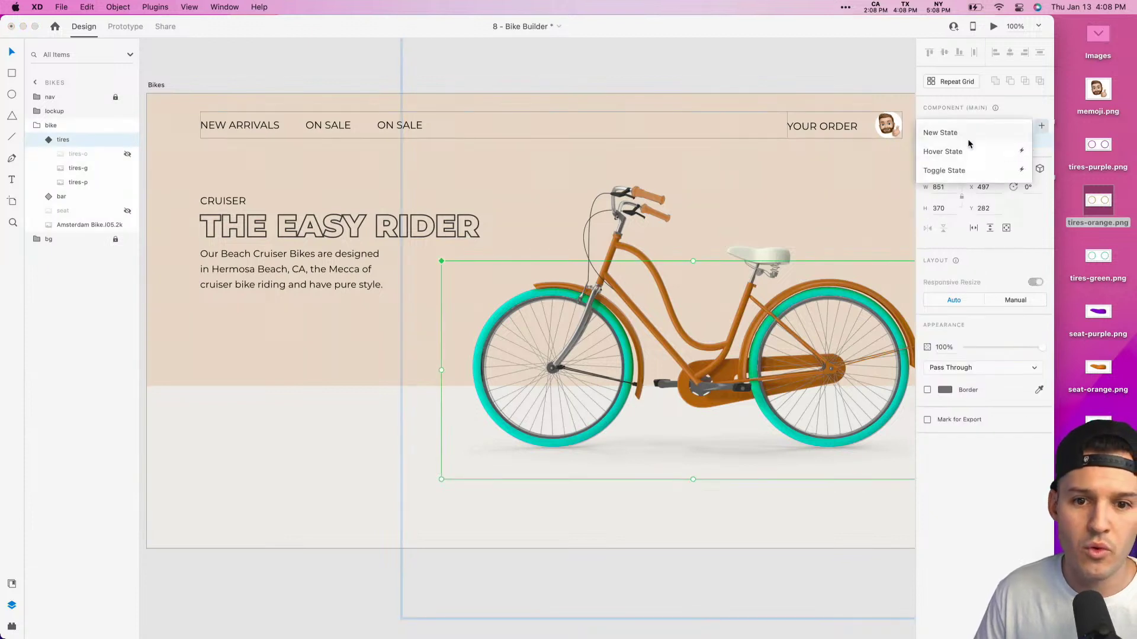
pyautogui.click(969, 140)
pyautogui.write('pu')
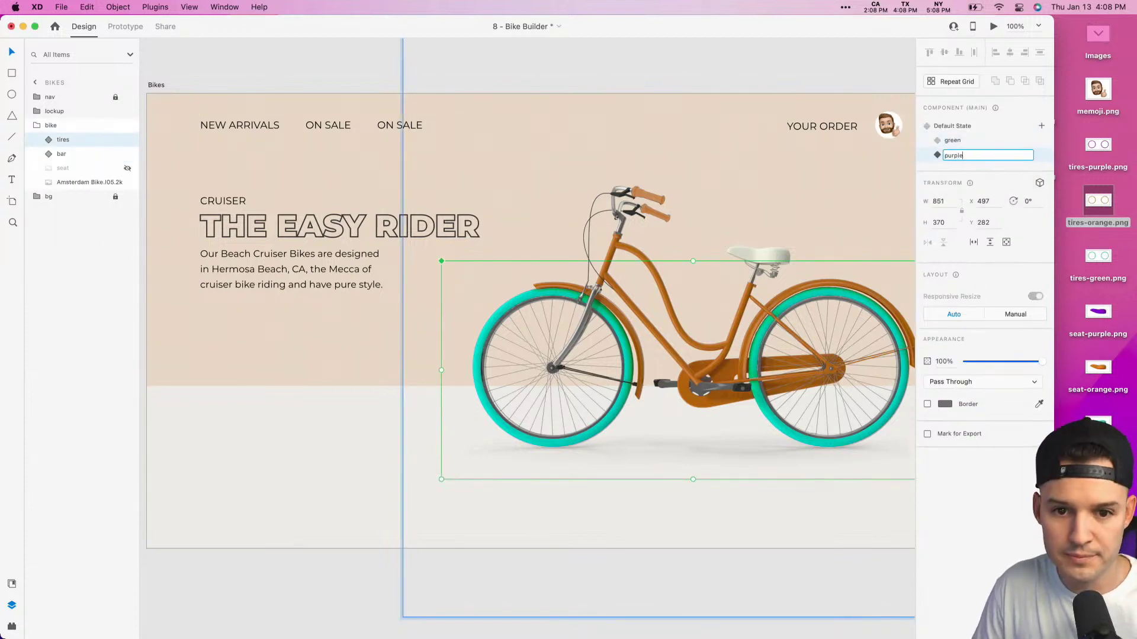
pyautogui.write('rple')
pyautogui.press('Return')
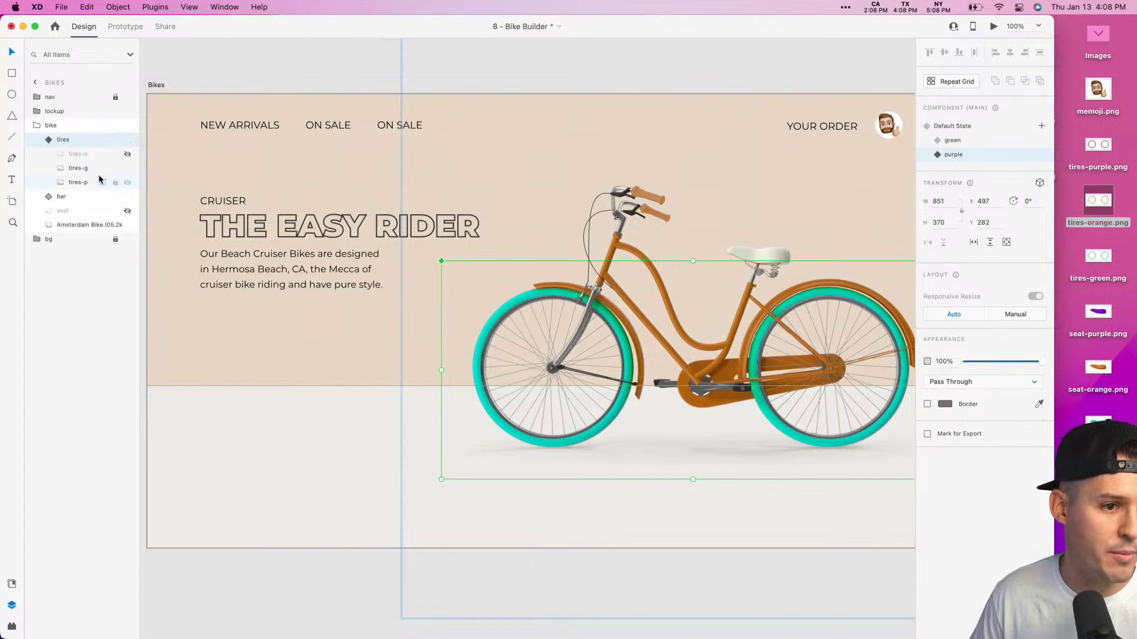
# Step: Hide the tires-g layer in the purple state, and switch the tires component back to its Default State
pyautogui.click(128, 169)
pyautogui.click(49, 141)
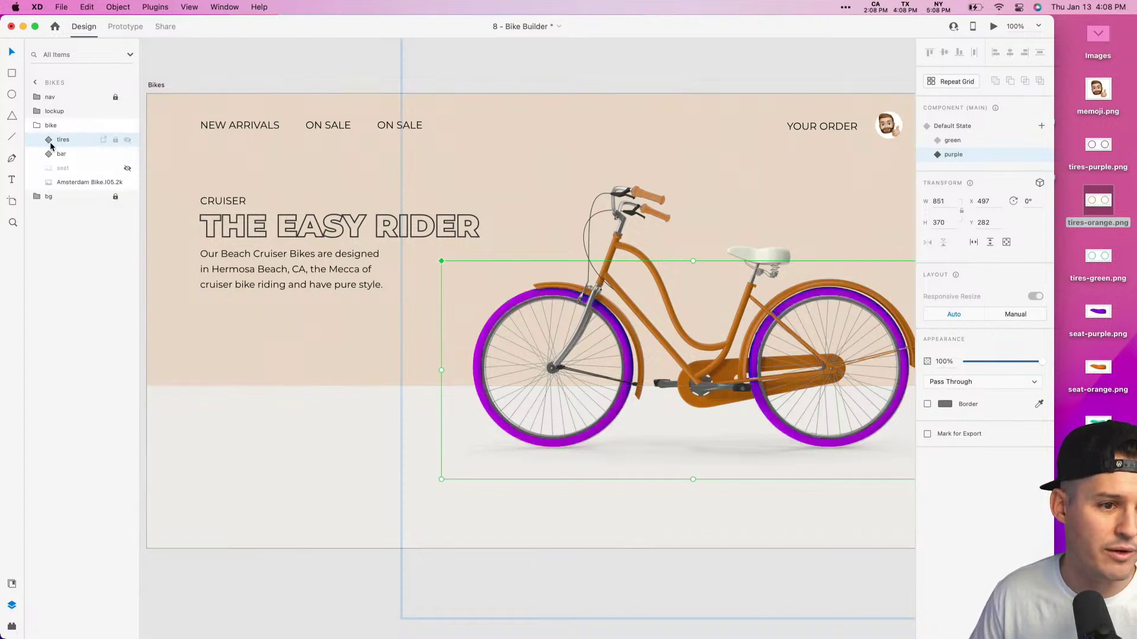
pyautogui.click(953, 140)
pyautogui.click(968, 129)
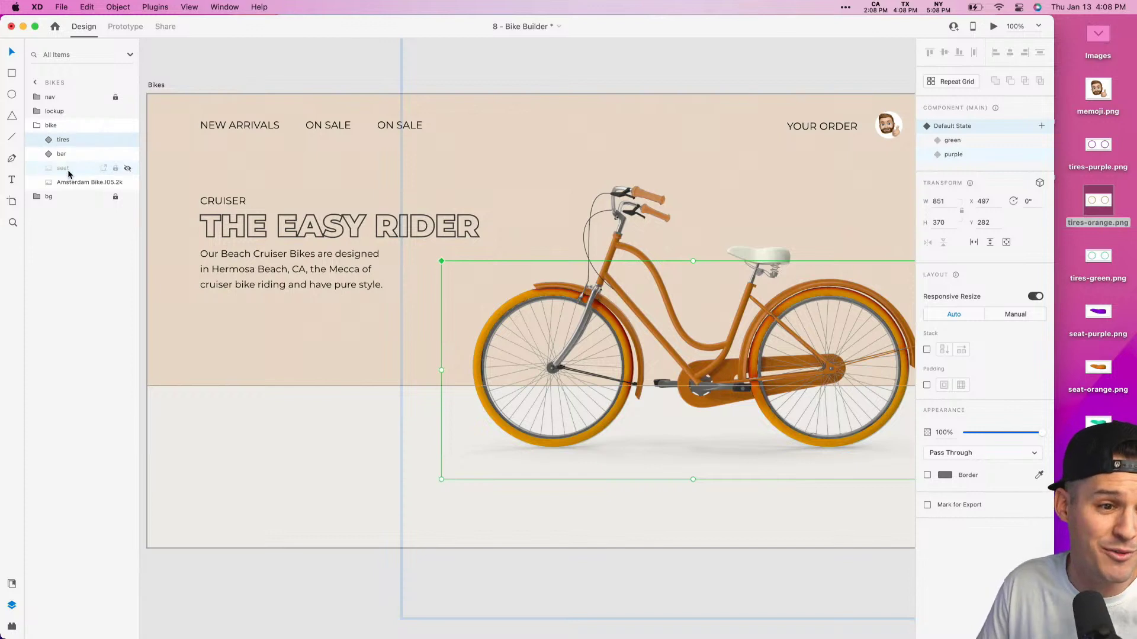
# Step: Widen the application window to show the whole Bikes artboard, and toggle the seat layer's visibility on and off again
pyautogui.click(128, 170)
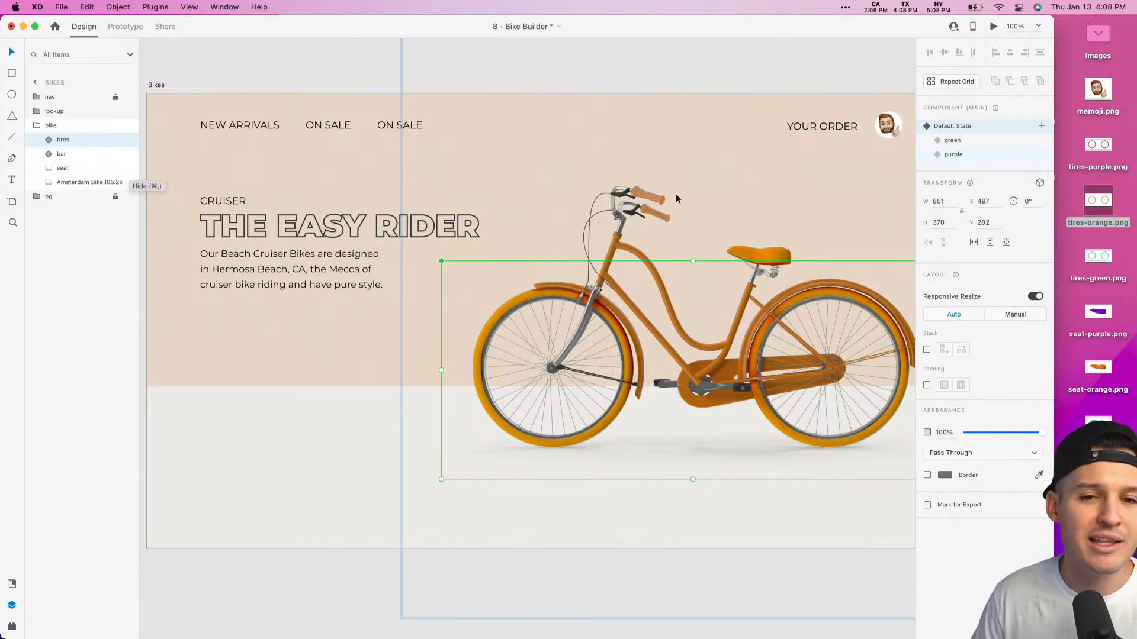
pyautogui.moveTo(1063, 87); pyautogui.dragTo(1132, 92)
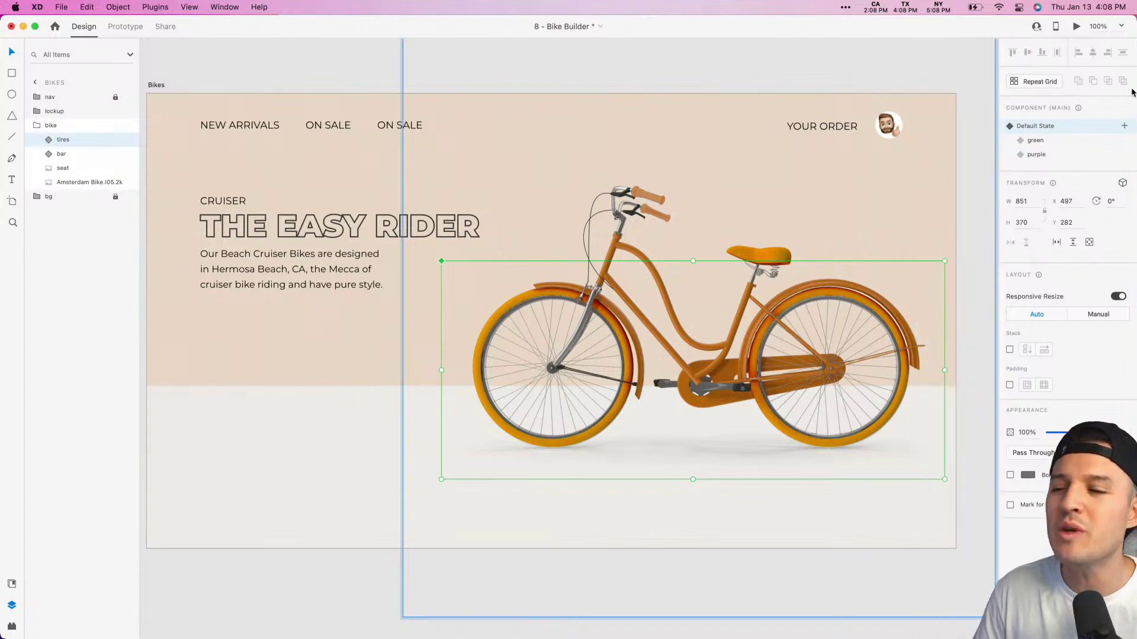
pyautogui.click(372, 66)
pyautogui.hscroll(-3, 391, 77)
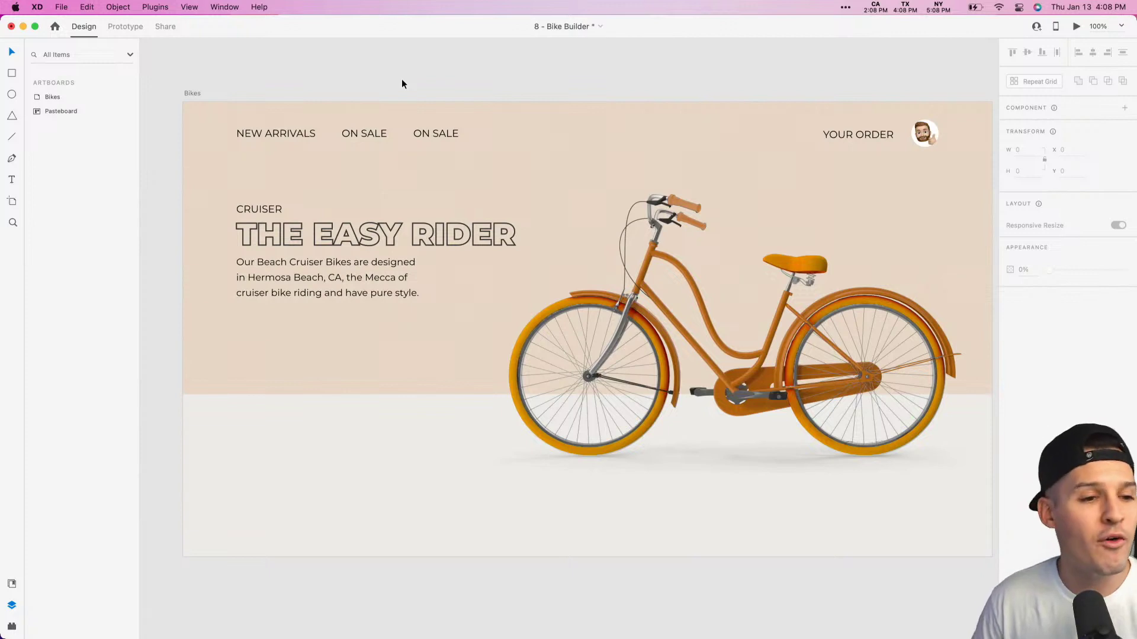
pyautogui.click(671, 329)
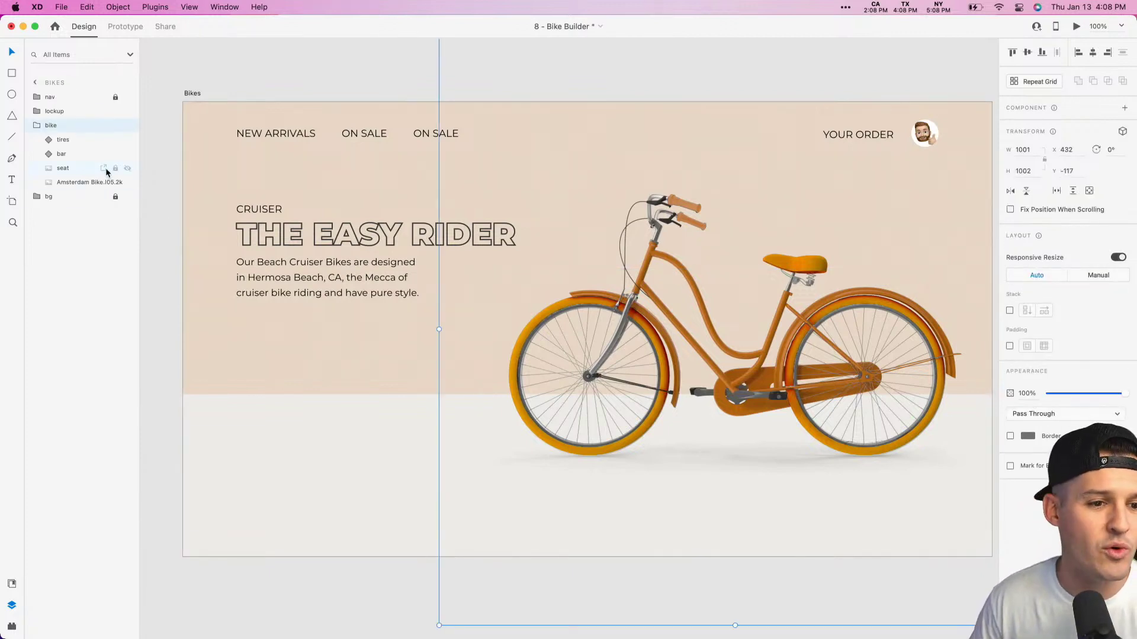
pyautogui.click(126, 170)
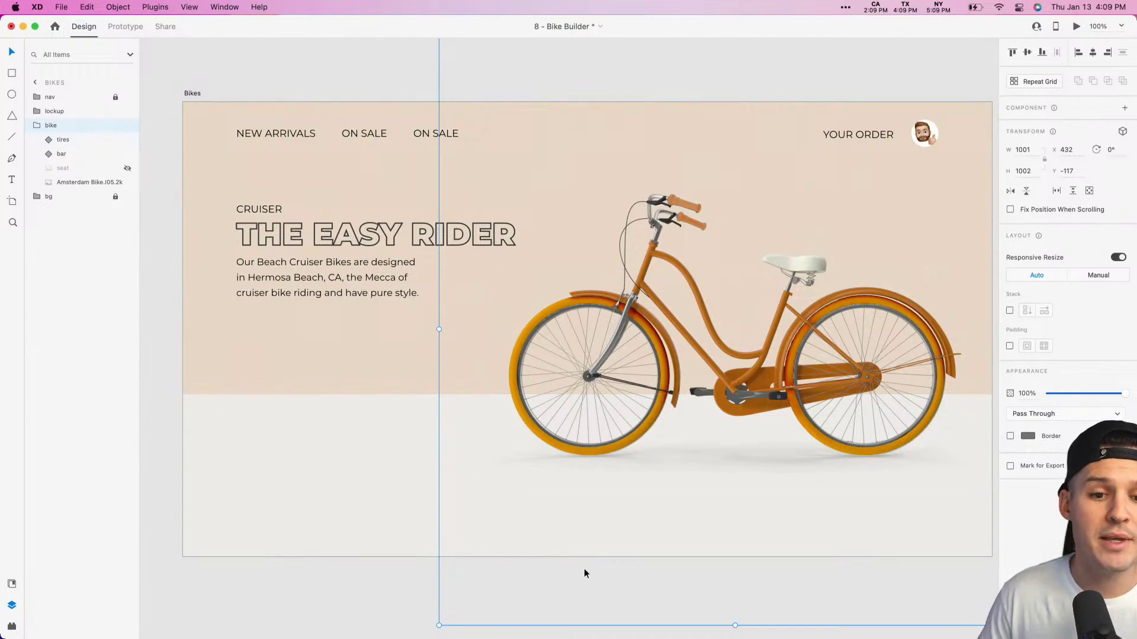
# Step: Draw a borderless square about 154 by 154 with a corner radius of about 24 below the cruiser description on the Bikes artboard
pyautogui.click(387, 578)
pyautogui.scroll(-5, 388, 578)
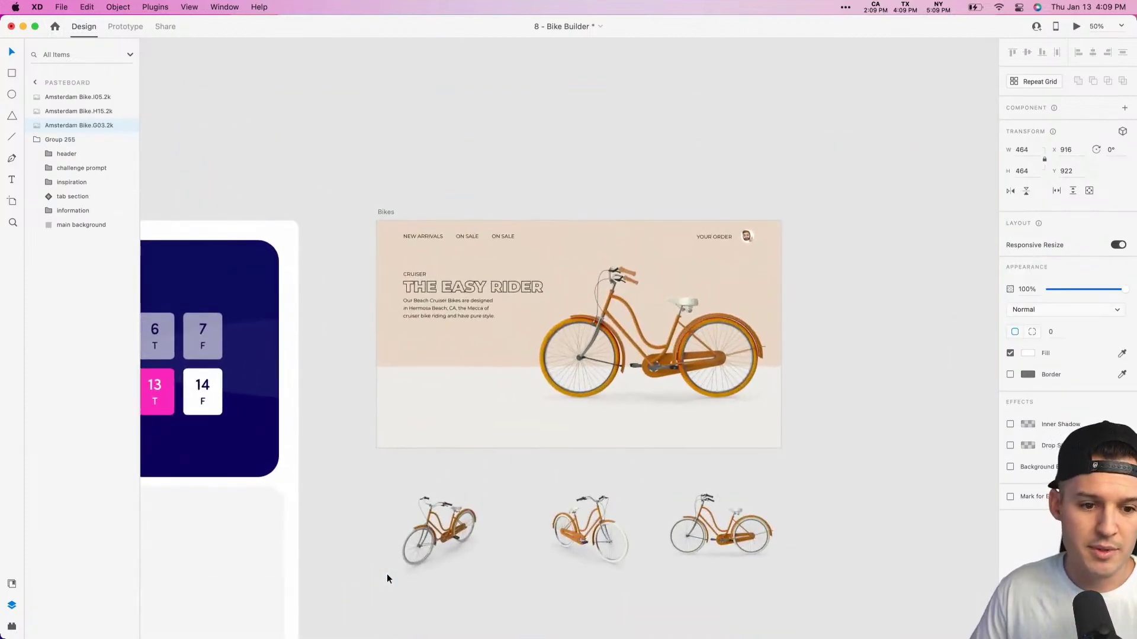
pyautogui.scroll(-3, 464, 603)
pyautogui.scroll(2, 566, 521)
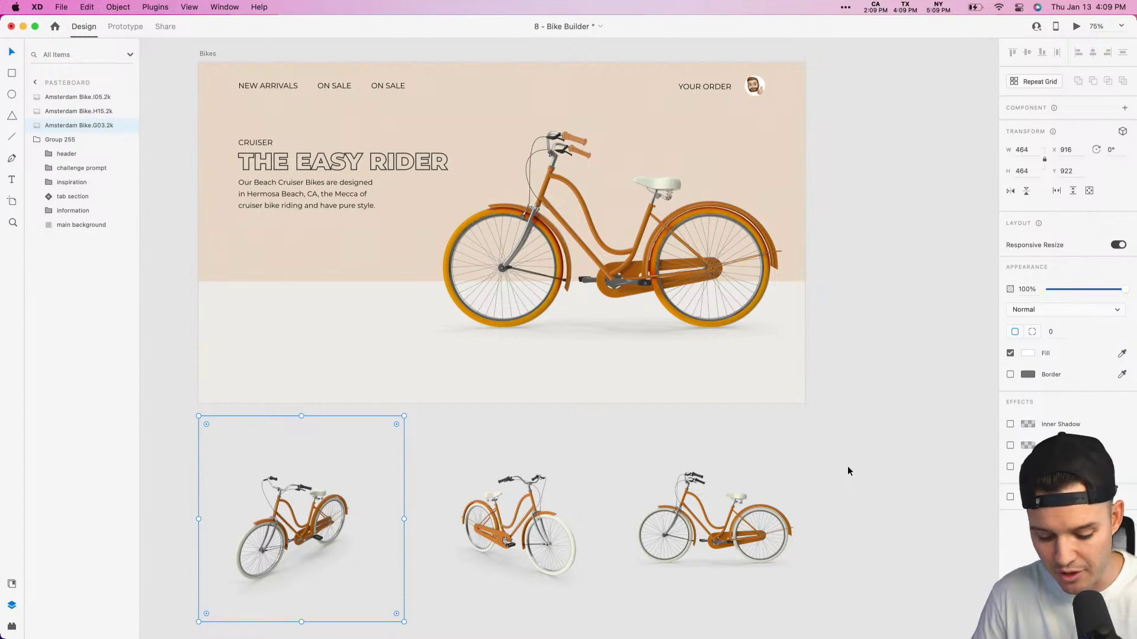
pyautogui.press('r')
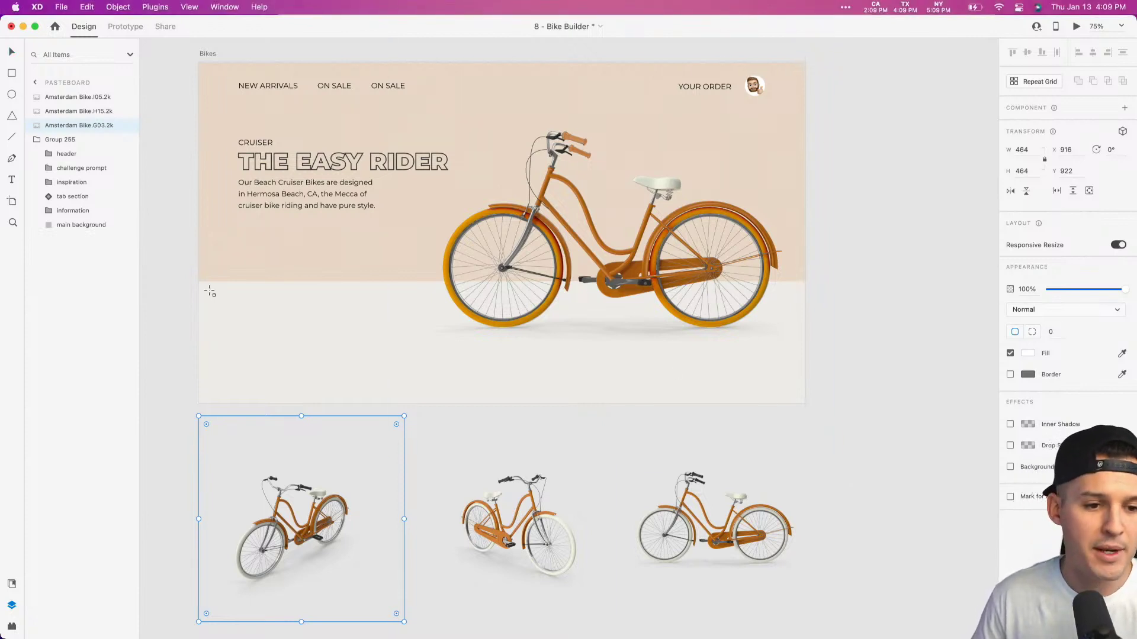
pyautogui.moveTo(238, 250); pyautogui.dragTo(306, 318)
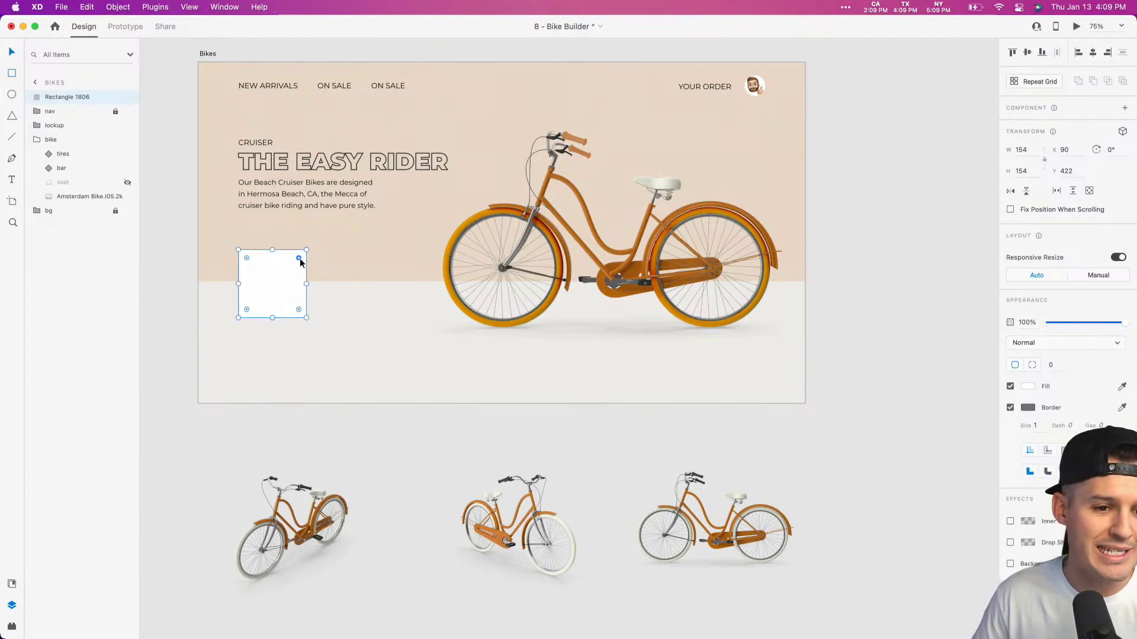
pyautogui.moveTo(300, 263); pyautogui.dragTo(298, 267)
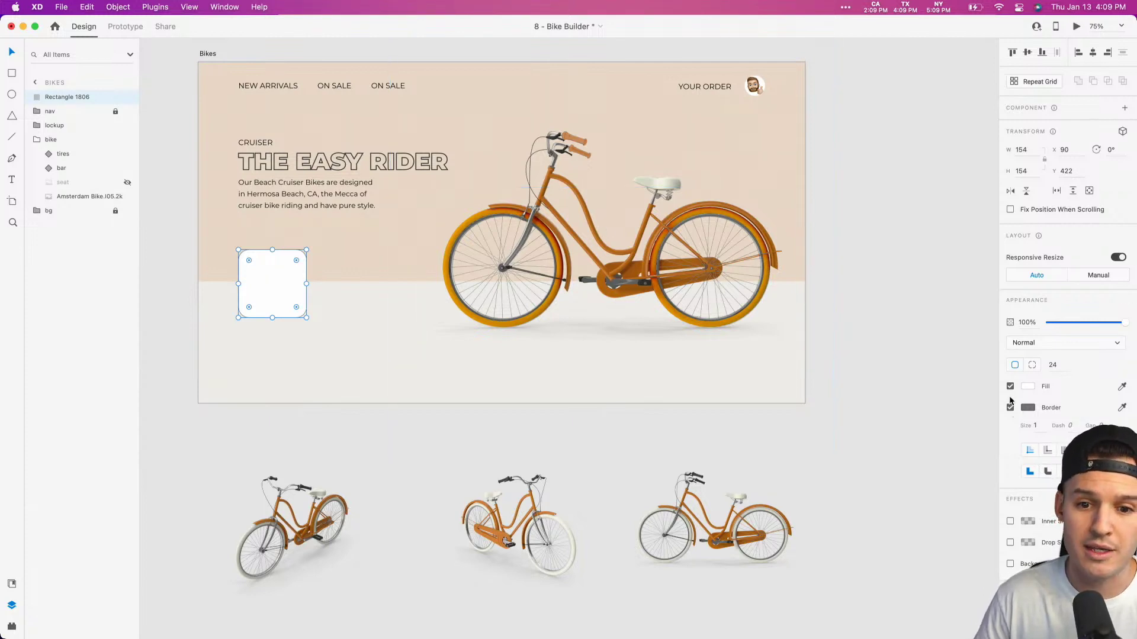
pyautogui.click(1011, 410)
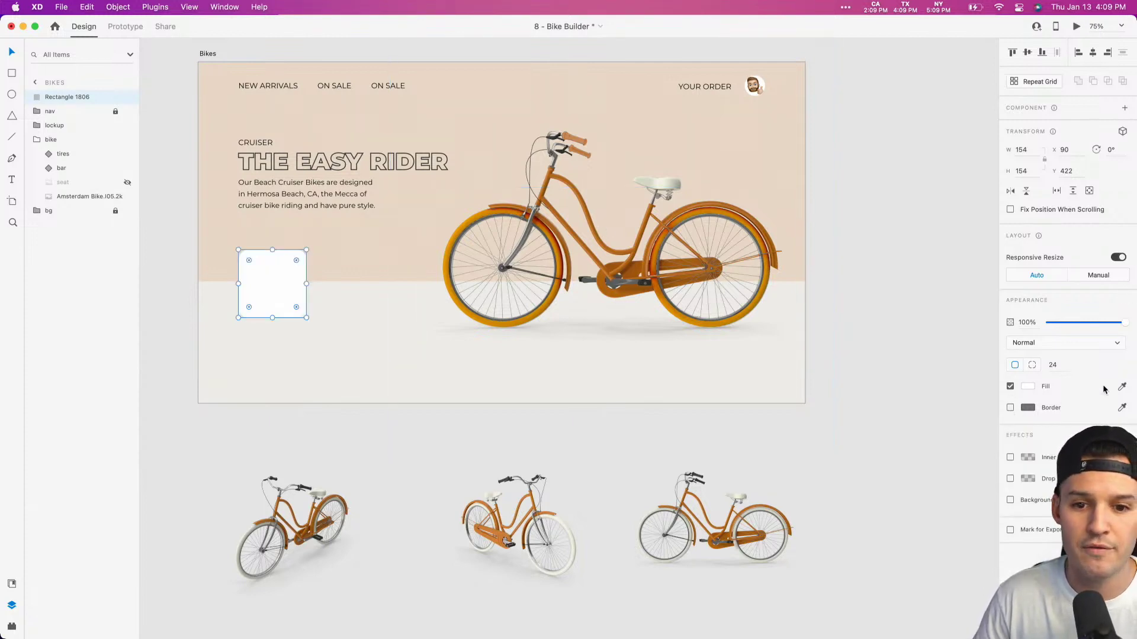
# Step: Fill the rounded square with the artboard's lower background color, lightened to #F2F1EF
pyautogui.click(1121, 388)
pyautogui.click(319, 375)
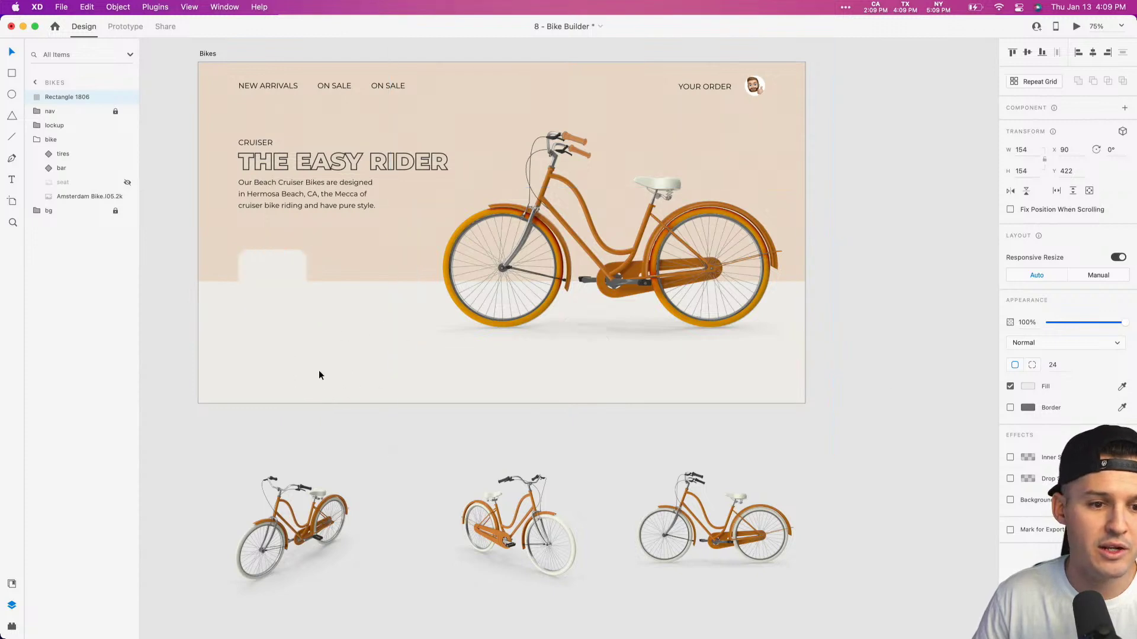
pyautogui.click(1027, 386)
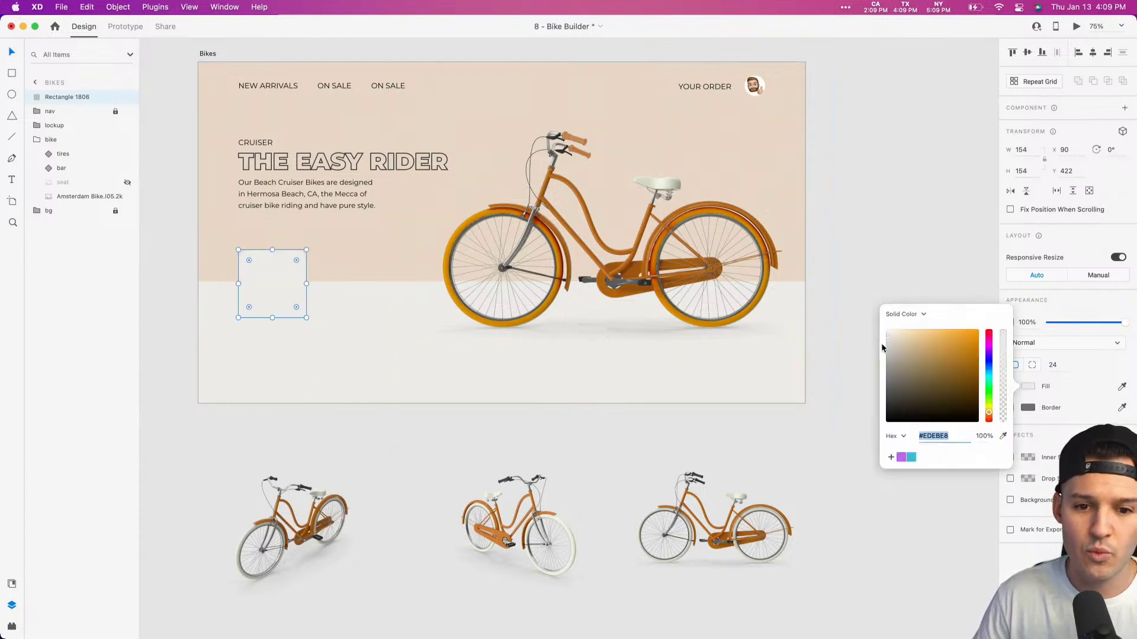
pyautogui.moveTo(888, 335); pyautogui.dragTo(886, 333)
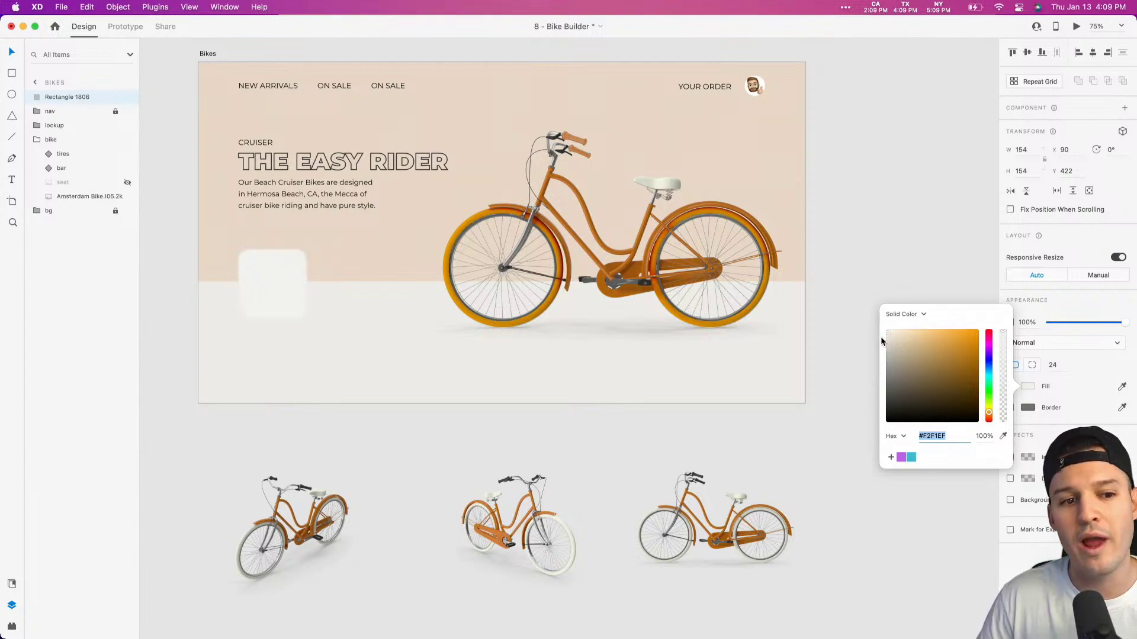
# Step: Scale the three bike images below the Bikes artboard down together to about 211 by 211 each
pyautogui.click(306, 513)
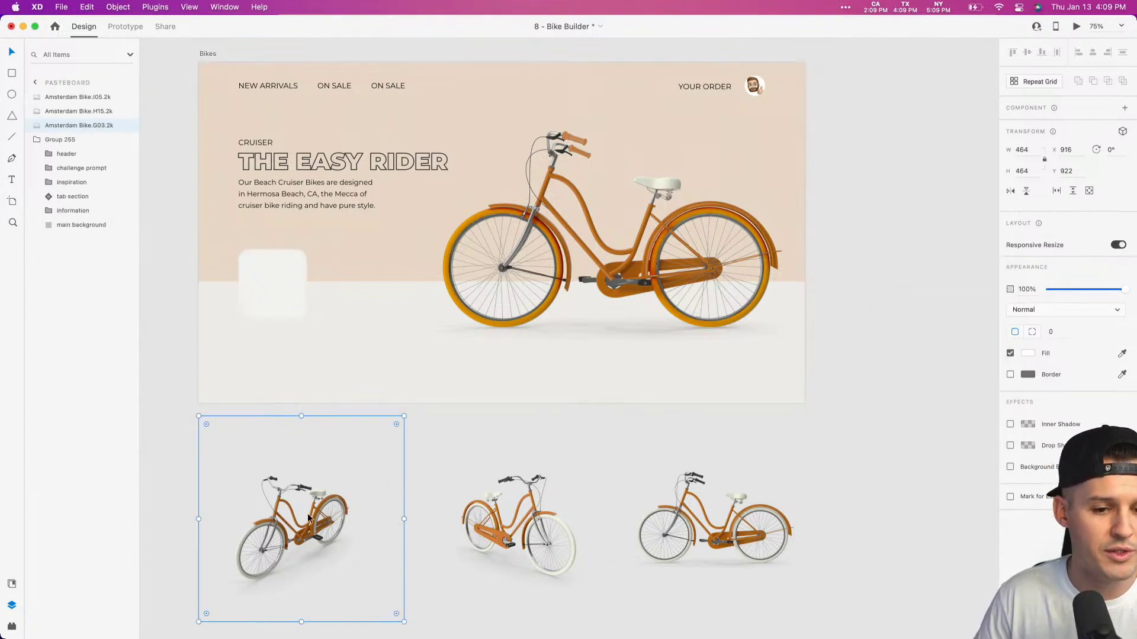
pyautogui.moveTo(311, 519); pyautogui.dragTo(829, 626)
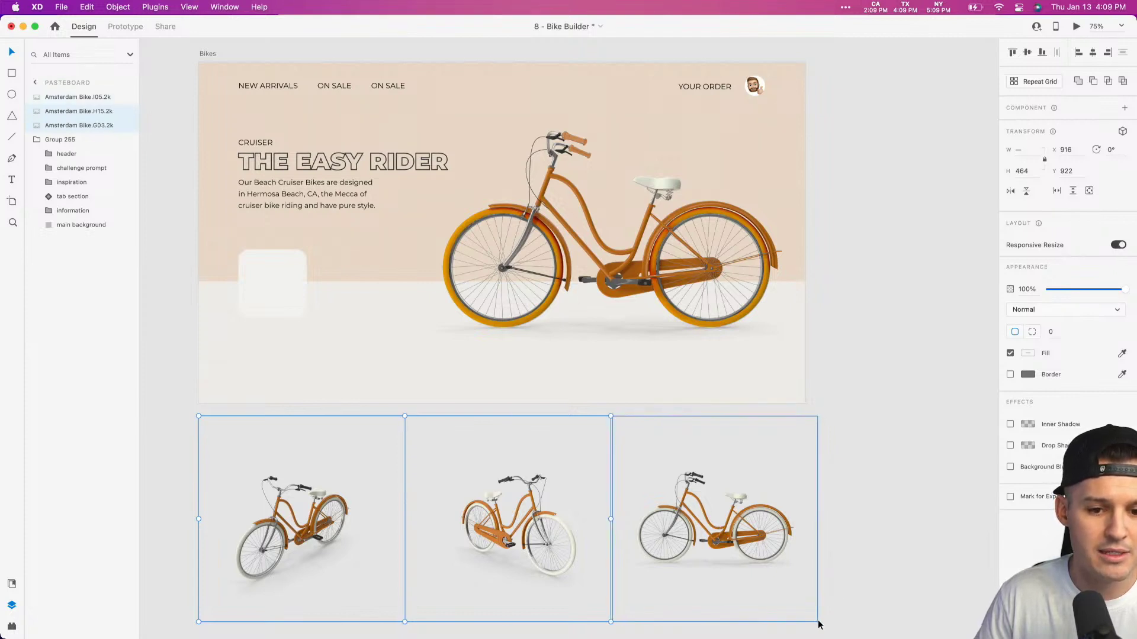
pyautogui.moveTo(899, 518); pyautogui.dragTo(320, 551)
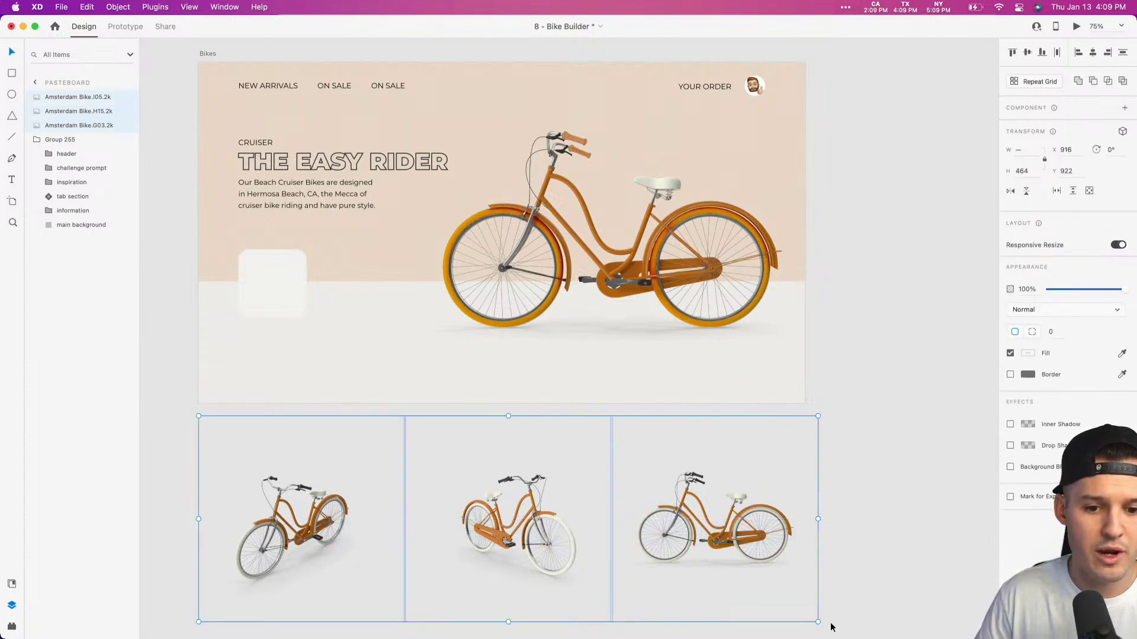
pyautogui.moveTo(818, 621); pyautogui.dragTo(616, 513)
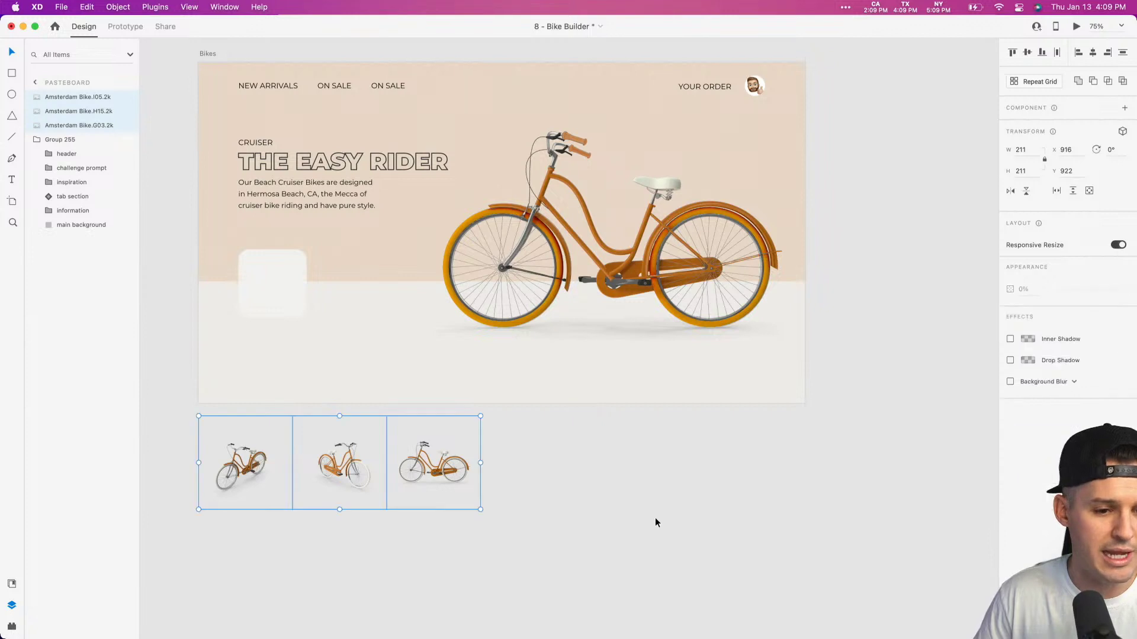
pyautogui.click(645, 521)
pyautogui.hscroll(-2, 562, 517)
pyautogui.moveTo(281, 442); pyautogui.dragTo(799, 125)
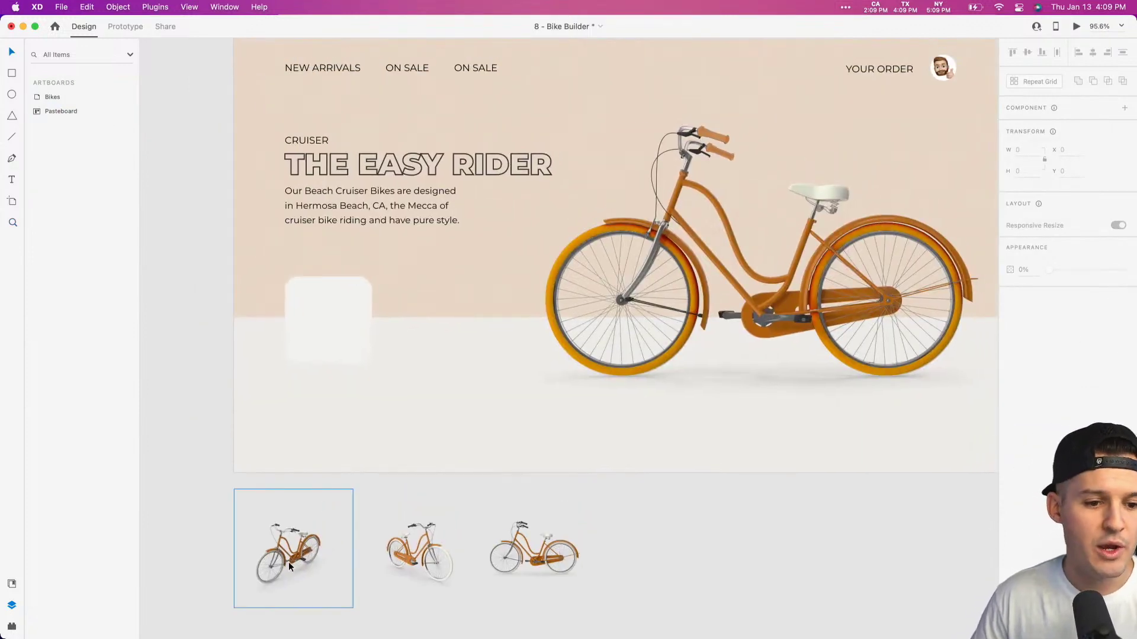
# Step: Place the first bike image over the rounded square on the Bikes artboard and mask the image with the square
pyautogui.click(289, 563)
pyautogui.click(400, 506)
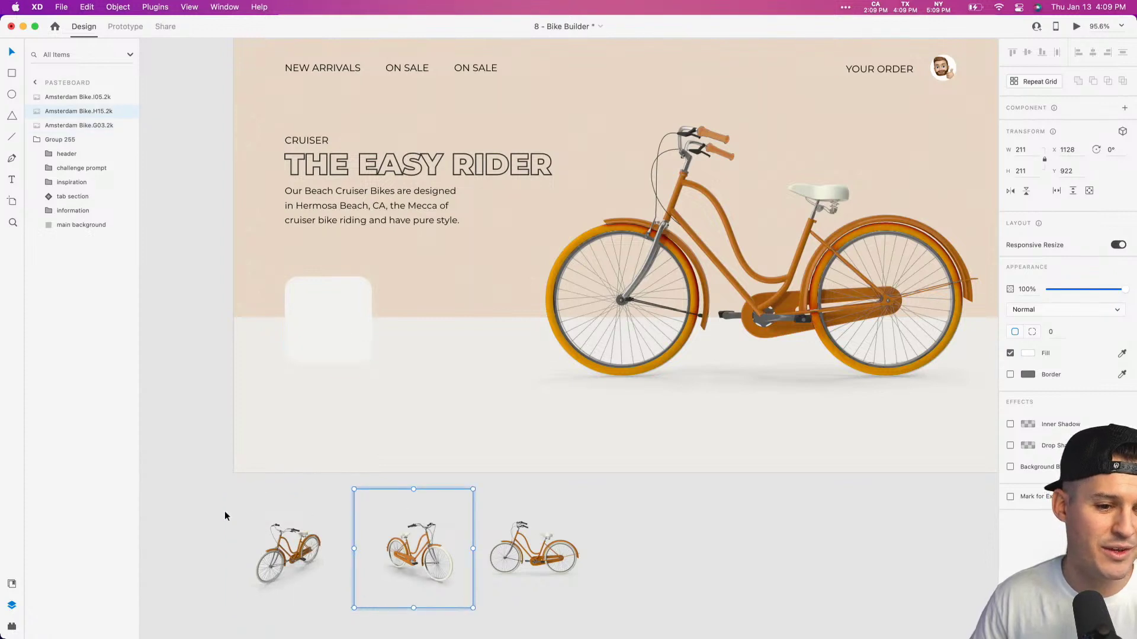
pyautogui.moveTo(277, 551); pyautogui.dragTo(317, 314)
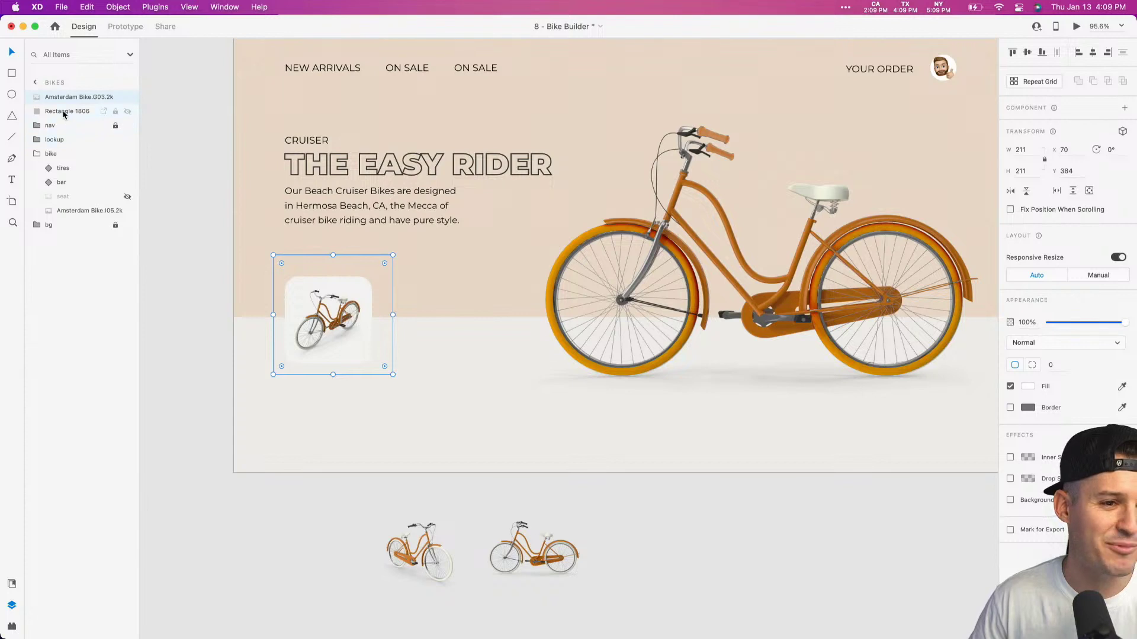
pyautogui.moveTo(64, 113); pyautogui.dragTo(65, 93)
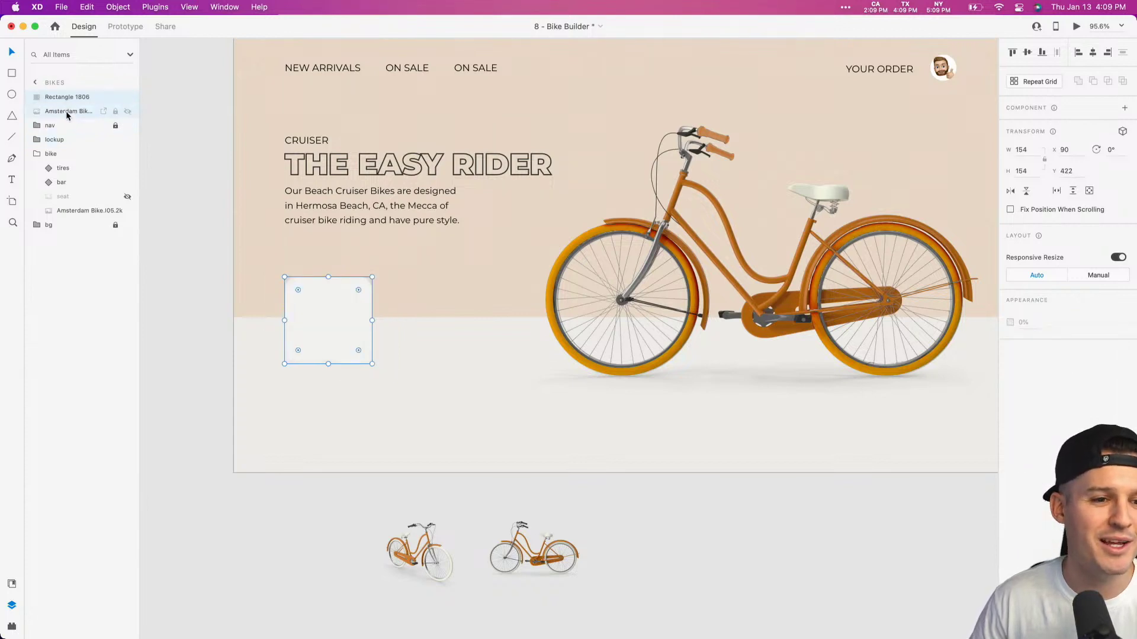
pyautogui.keyDown('shift'); pyautogui.click(67, 112); pyautogui.keyUp('shift')
pyautogui.rightClick(67, 112)
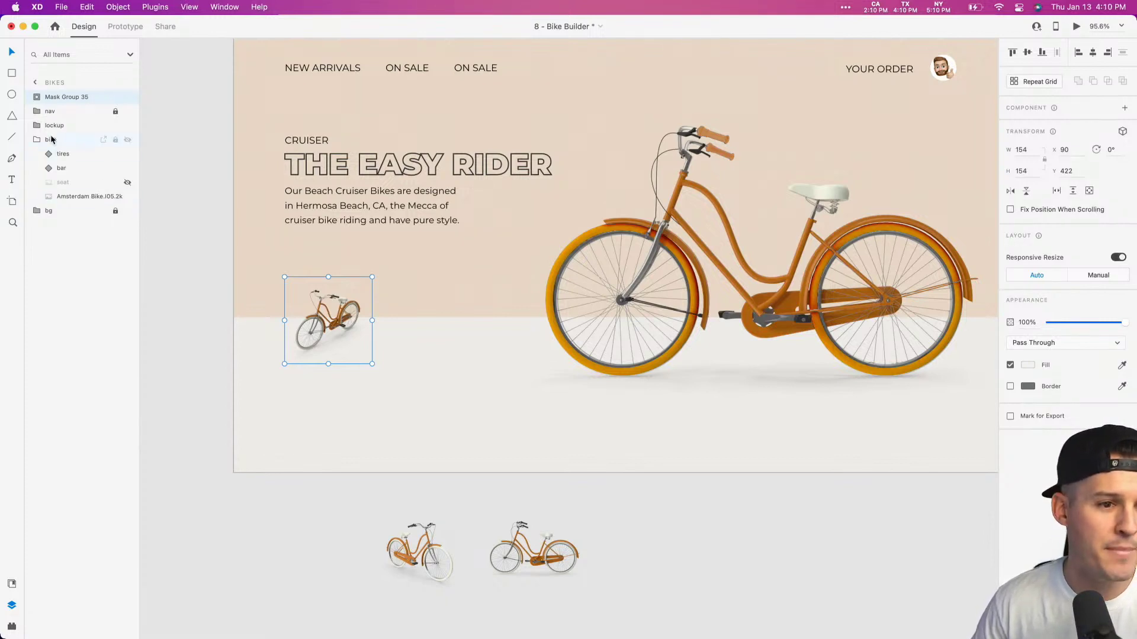
# Step: Duplicate the rounded square inside the mask group and send the copy behind the bike image as the tile's background
pyautogui.click(33, 97)
pyautogui.click(63, 112)
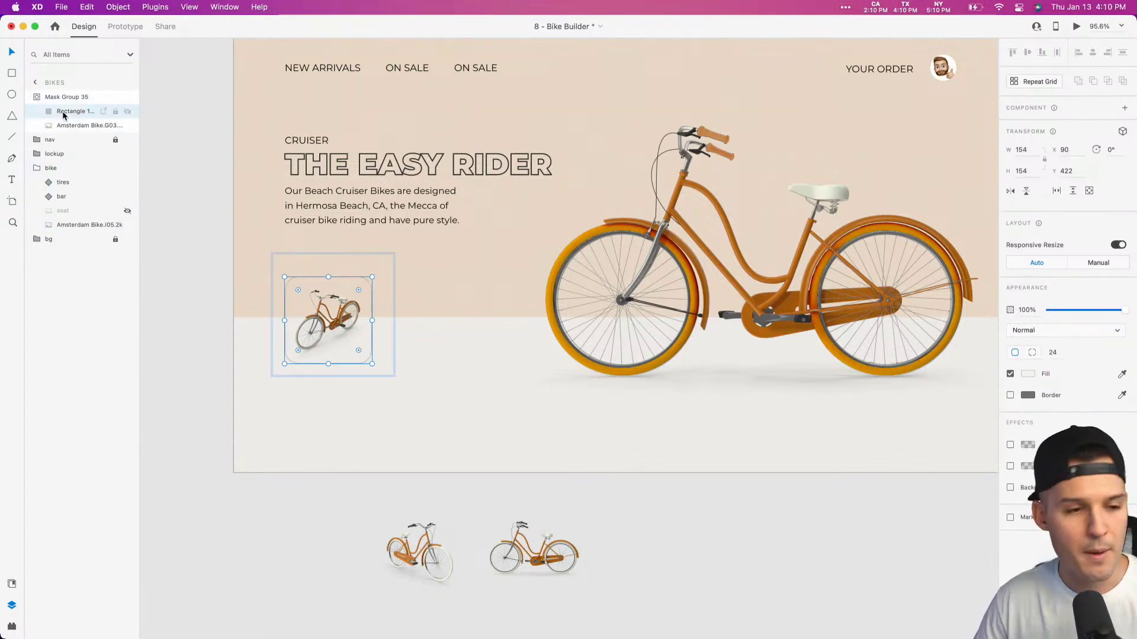
pyautogui.press('super+d')
pyautogui.press('super+shift+bracketleft')
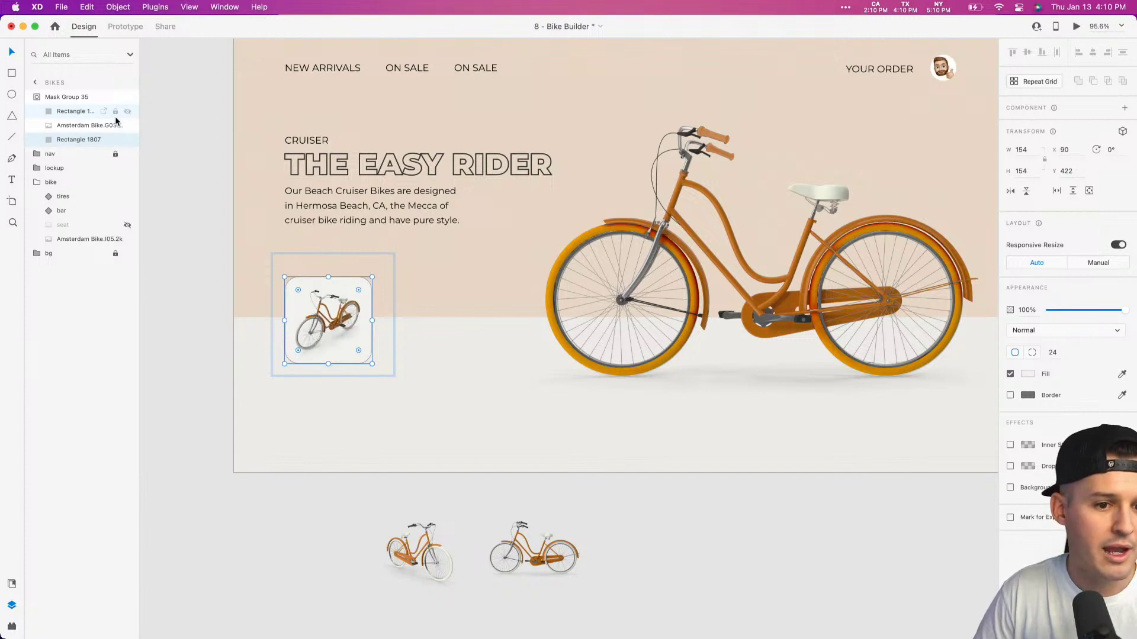
# Step: Scale the masked bike tile down to 151 by 151 and place a duplicate beside it at X 270
pyautogui.click(266, 501)
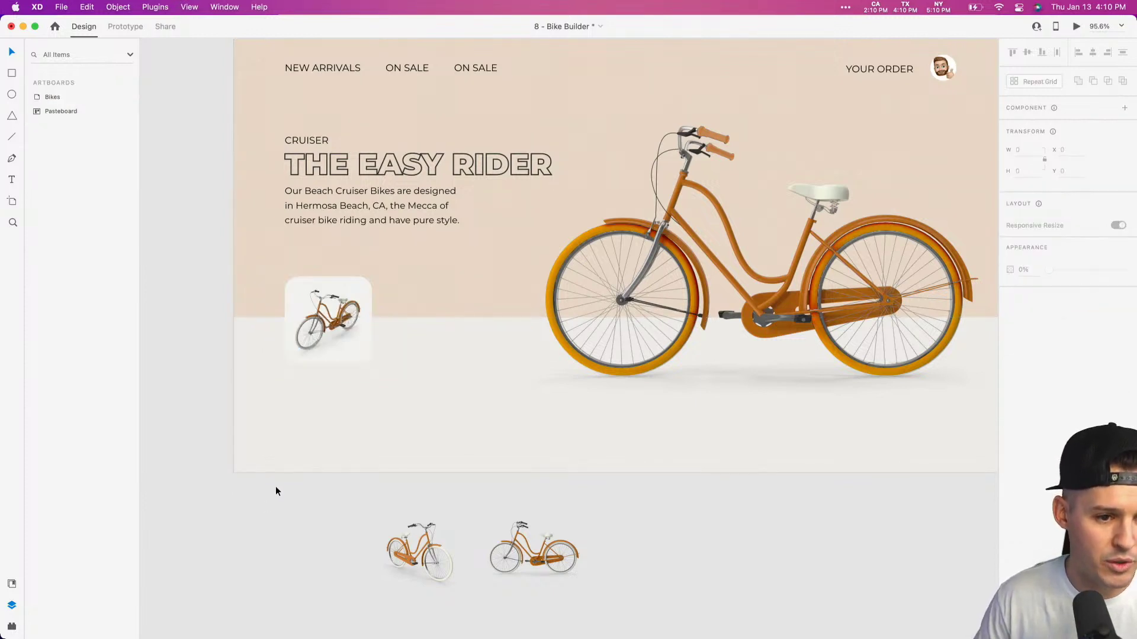
pyautogui.click(350, 327)
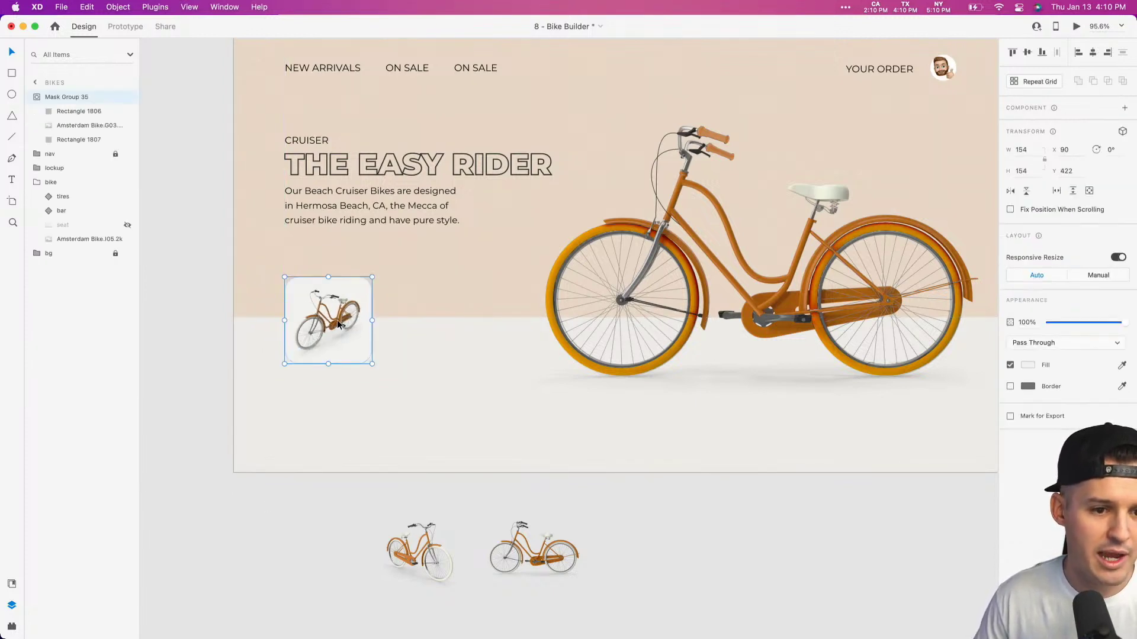
pyautogui.moveTo(373, 364); pyautogui.dragTo(327, 325)
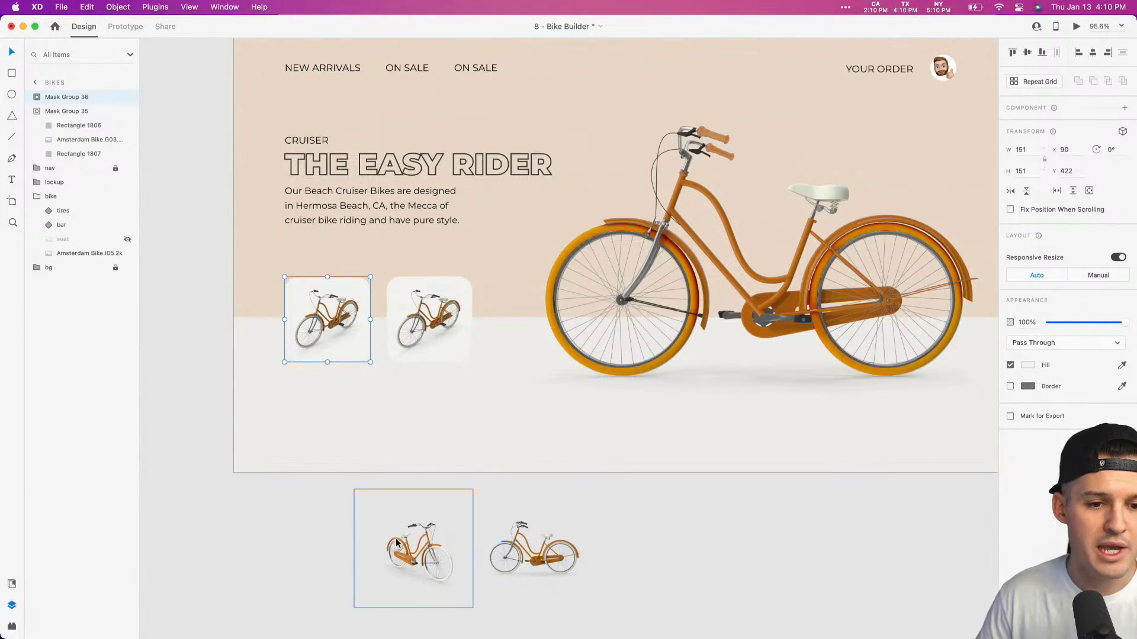
# Step: Move the second bike image from the pasteboard into the second tile's mask group, positioned at X 230, Y 380
pyautogui.doubleClick(433, 316)
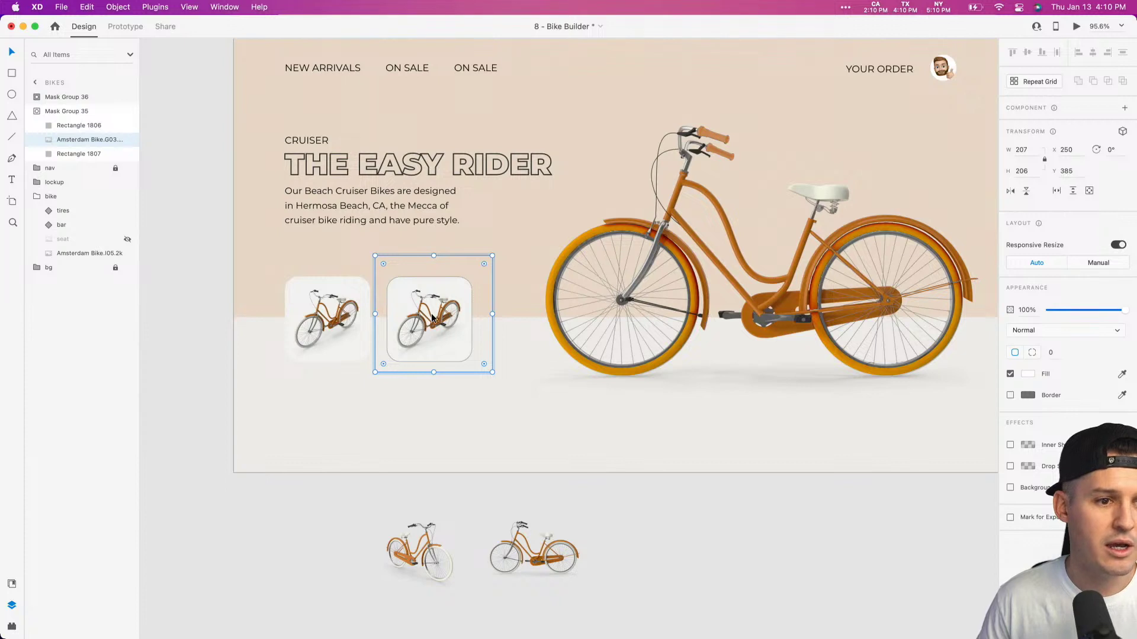
pyautogui.click(418, 563)
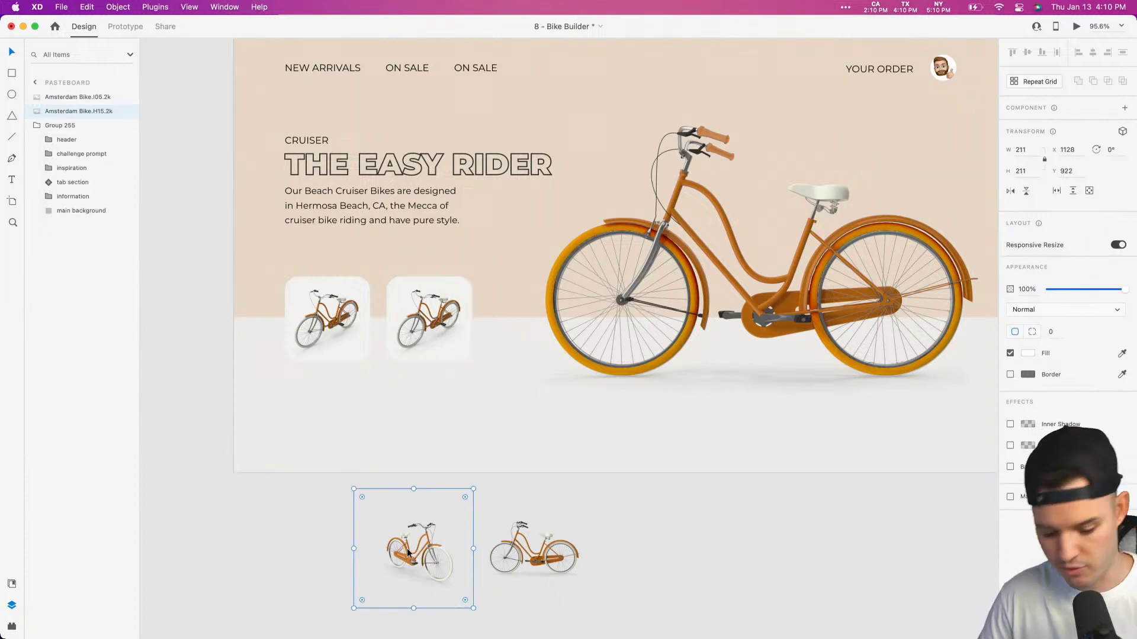
pyautogui.press('super+x')
pyautogui.doubleClick(429, 314)
pyautogui.press('super+v')
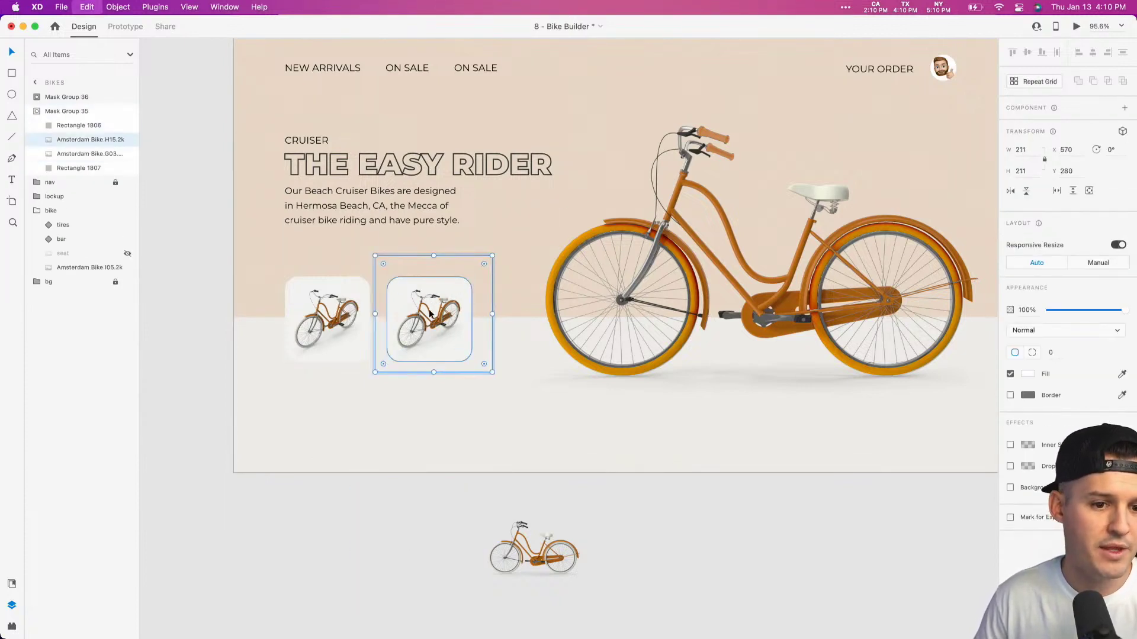
pyautogui.moveTo(430, 314); pyautogui.dragTo(506, 311)
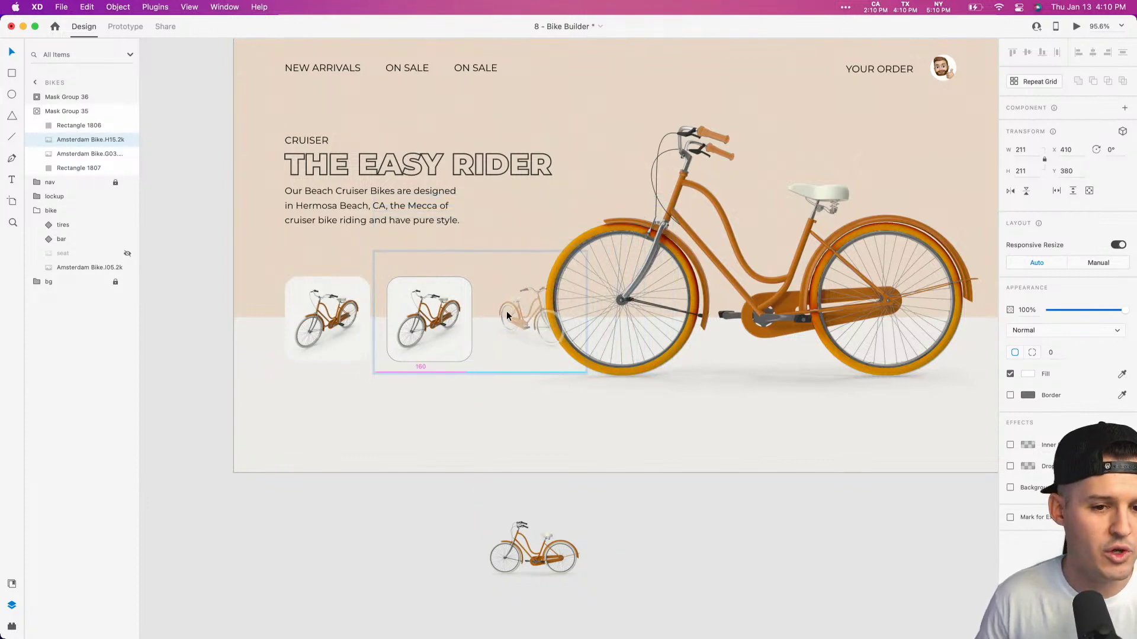
pyautogui.hotkey('shift', 'Left')
pyautogui.hotkey('shift', 'Left')
pyautogui.hotkey('shift', 'Left')
pyautogui.hotkey('shift', 'Left')
pyautogui.hotkey('shift', 'Left')
pyautogui.hotkey('shift', 'Left')
pyautogui.hotkey('shift', 'Left')
pyautogui.hotkey('shift', 'Left')
pyautogui.hotkey('shift', 'Left')
pyautogui.hotkey('shift', 'Left')
pyautogui.hotkey('shift', 'Left')
pyautogui.hotkey('shift', 'Left')
pyautogui.hotkey('shift', 'Left')
pyautogui.hotkey('shift', 'Left')
pyautogui.hotkey('shift', 'Left')
pyautogui.hotkey('shift', 'Left')
pyautogui.hotkey('shift', 'Left')
pyautogui.hotkey('shift', 'Left')
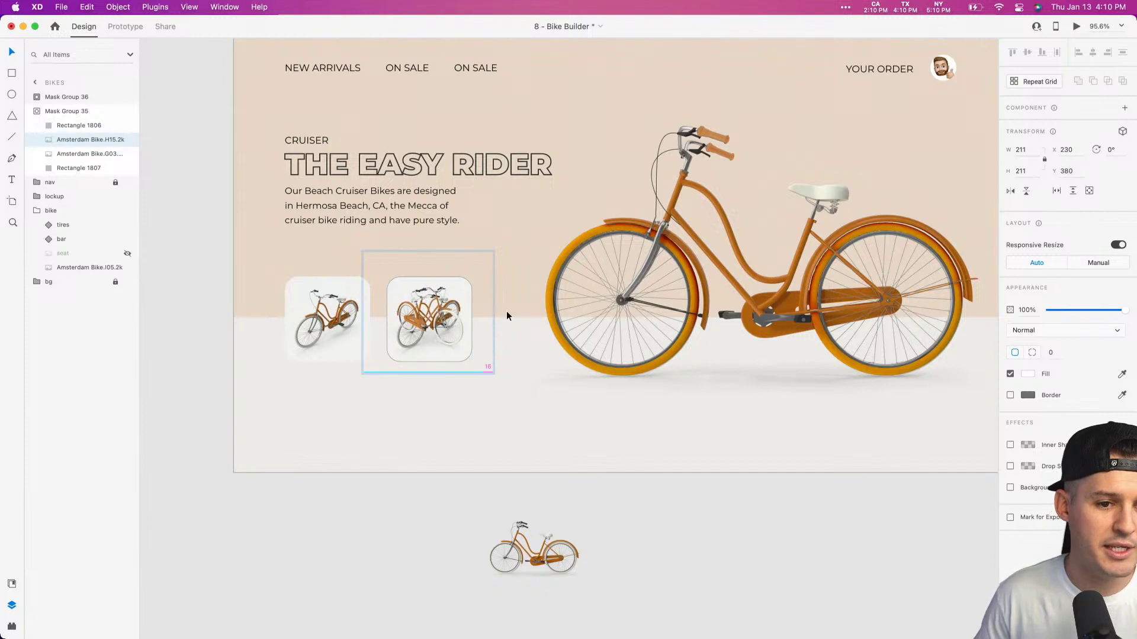
# Step: Delete the duplicated first bike image from the second tile and lower the remaining bike image to Y 390
pyautogui.click(69, 157)
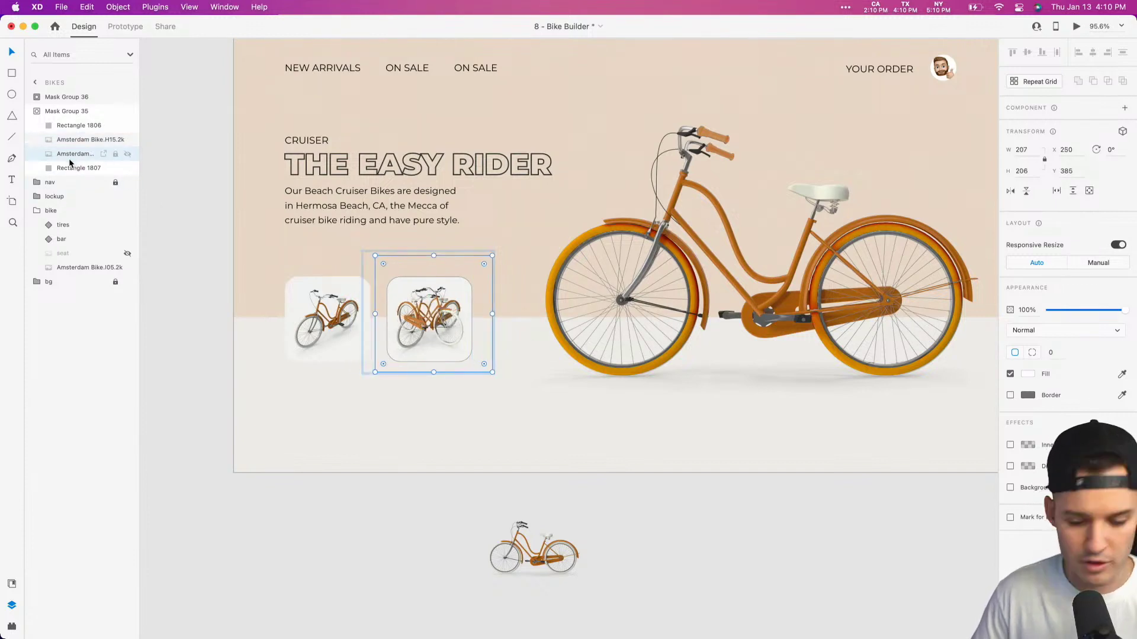
pyautogui.press('Delete')
pyautogui.click(420, 302)
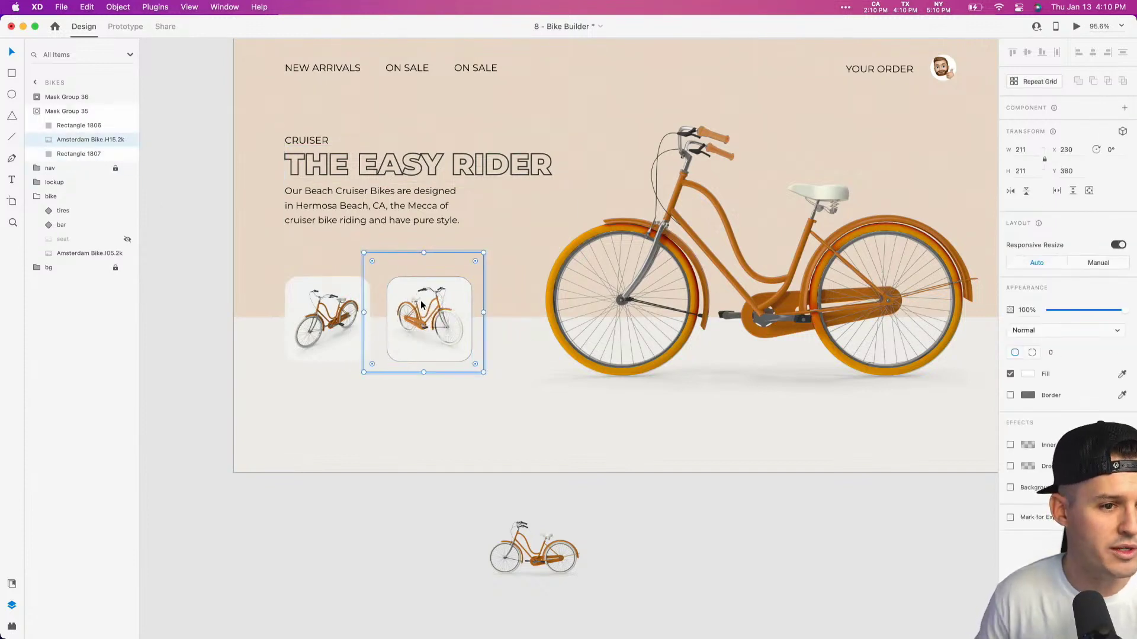
pyautogui.hotkey('shift', 'Down')
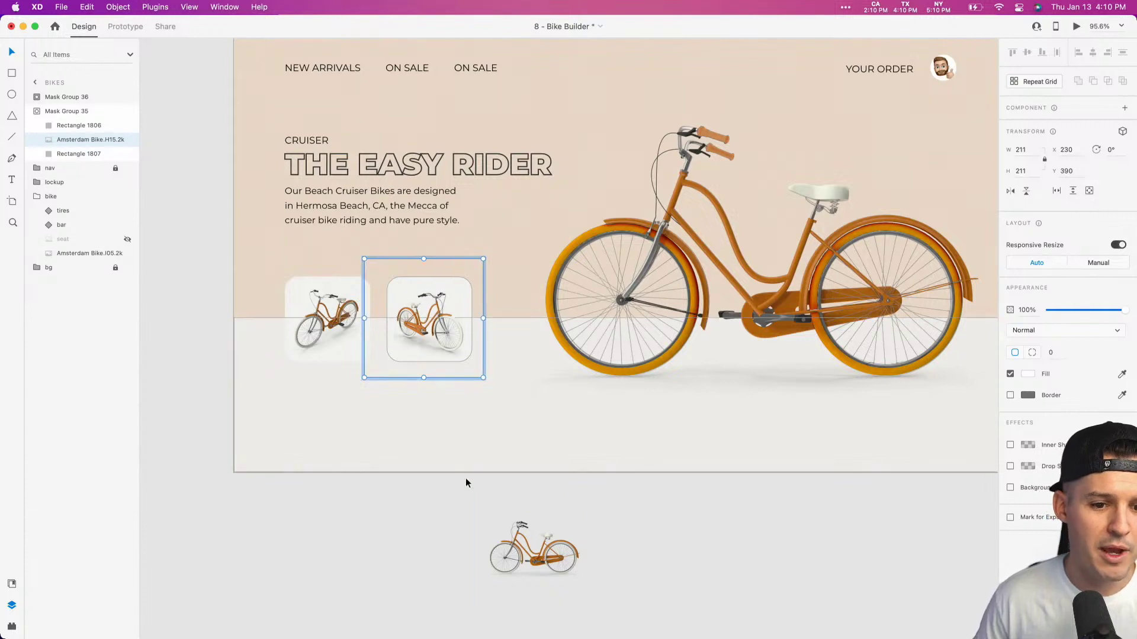
# Step: Delete the remaining bike image from the pasteboard below the Bikes artboard
pyautogui.click(683, 496)
pyautogui.click(506, 584)
pyautogui.press('Delete')
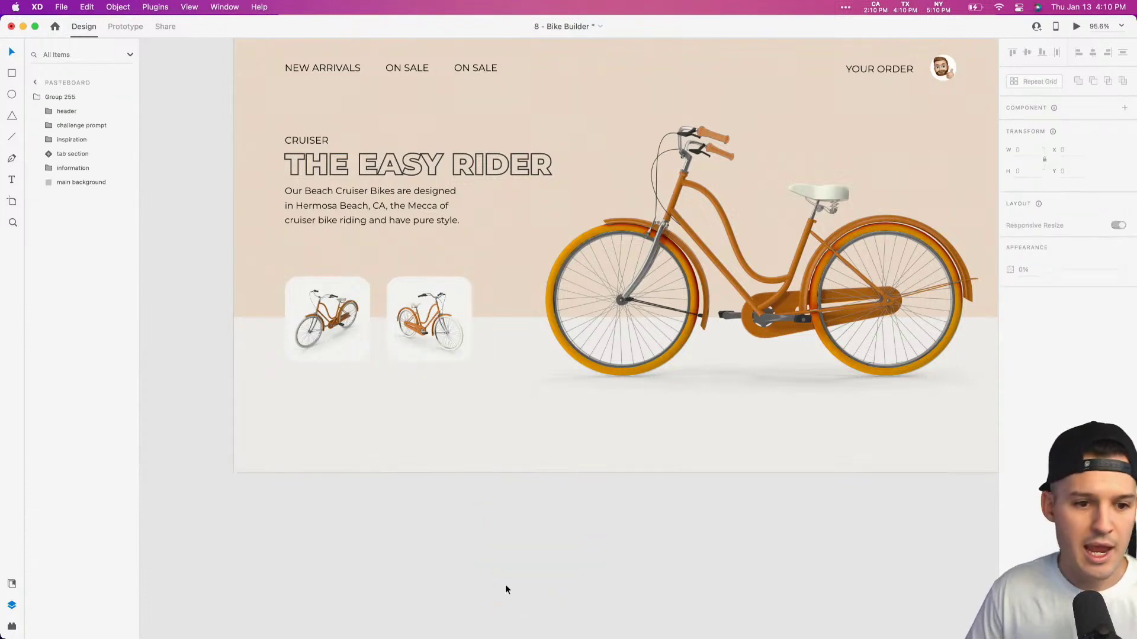
pyautogui.click(448, 350)
pyautogui.click(346, 323)
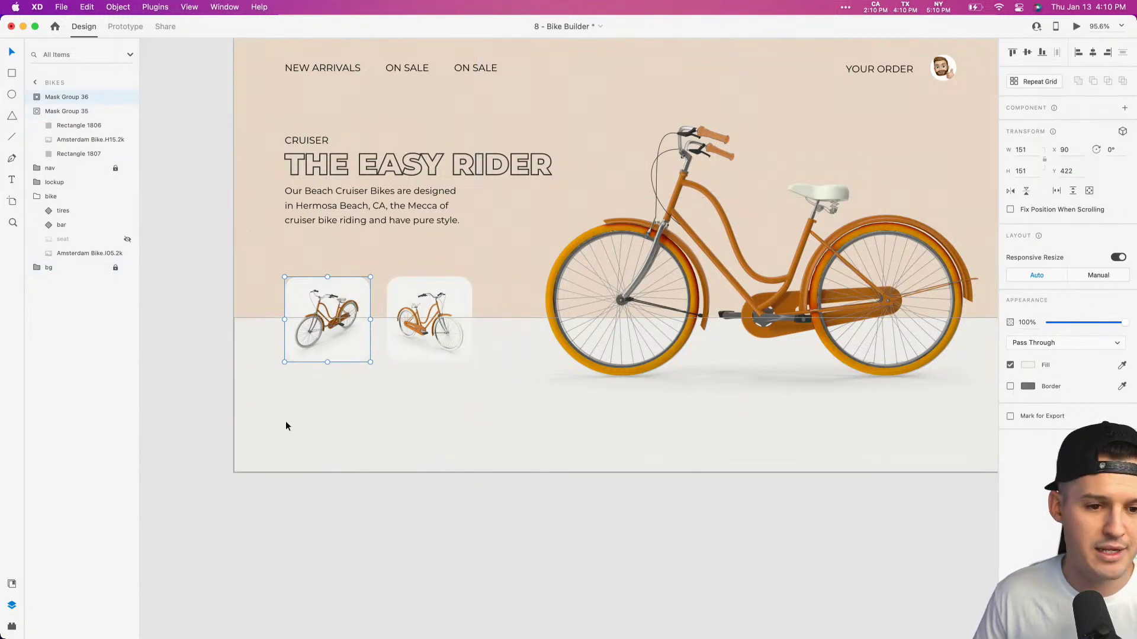
# Step: Paste a copy of the second tile's rounded mask square outside its mask group and send it behind the tile
pyautogui.click(36, 111)
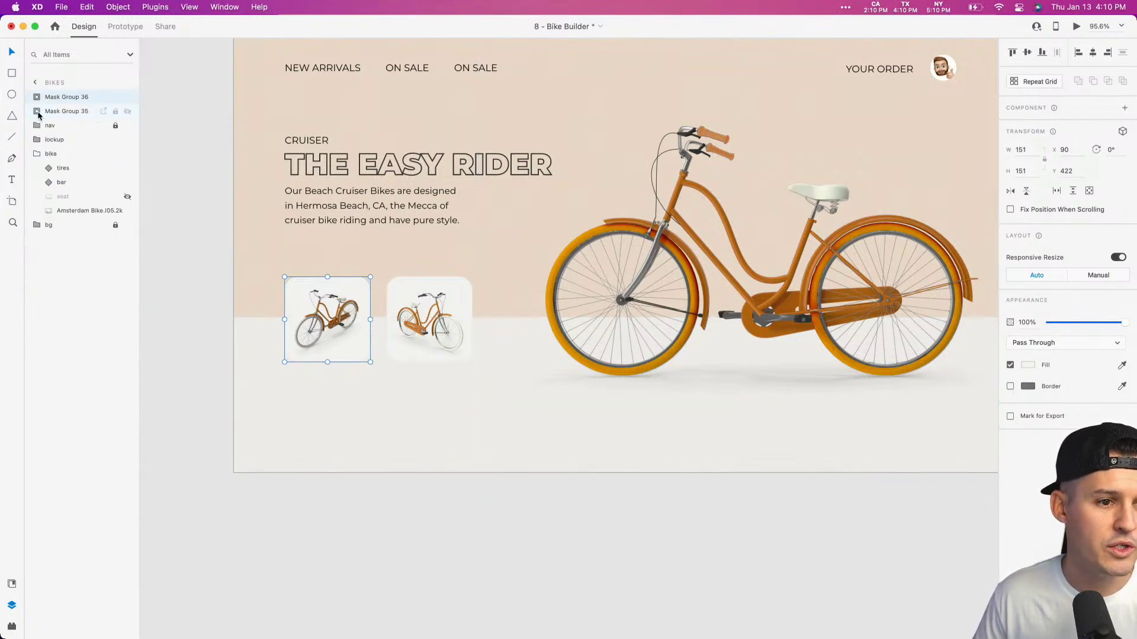
pyautogui.click(36, 111)
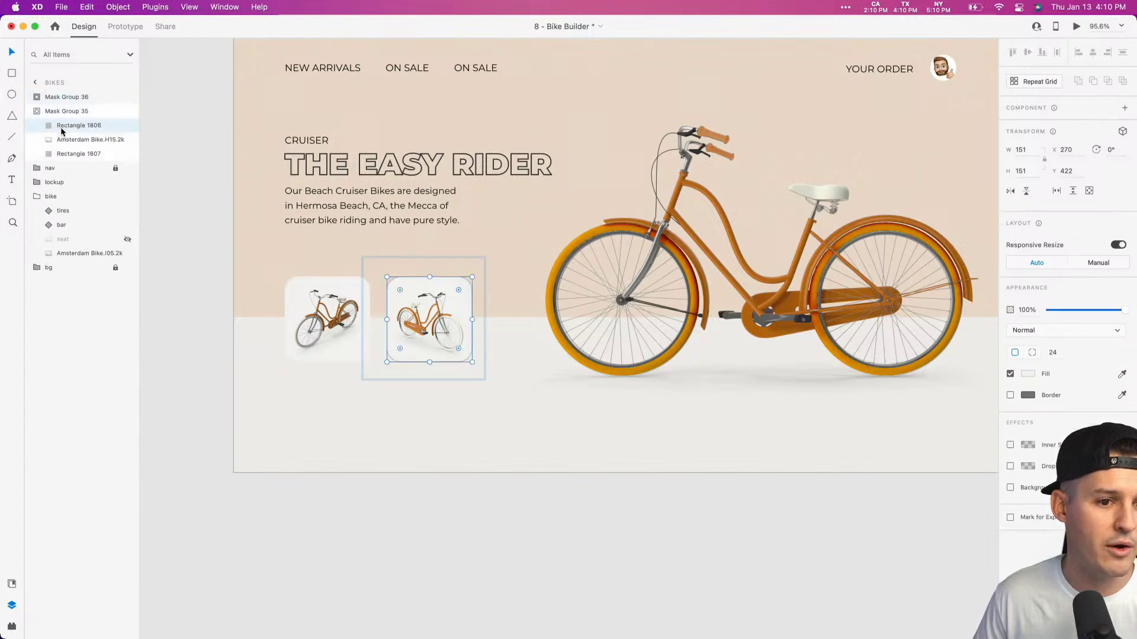
pyautogui.click(61, 127)
pyautogui.click(386, 517)
pyautogui.press('z')
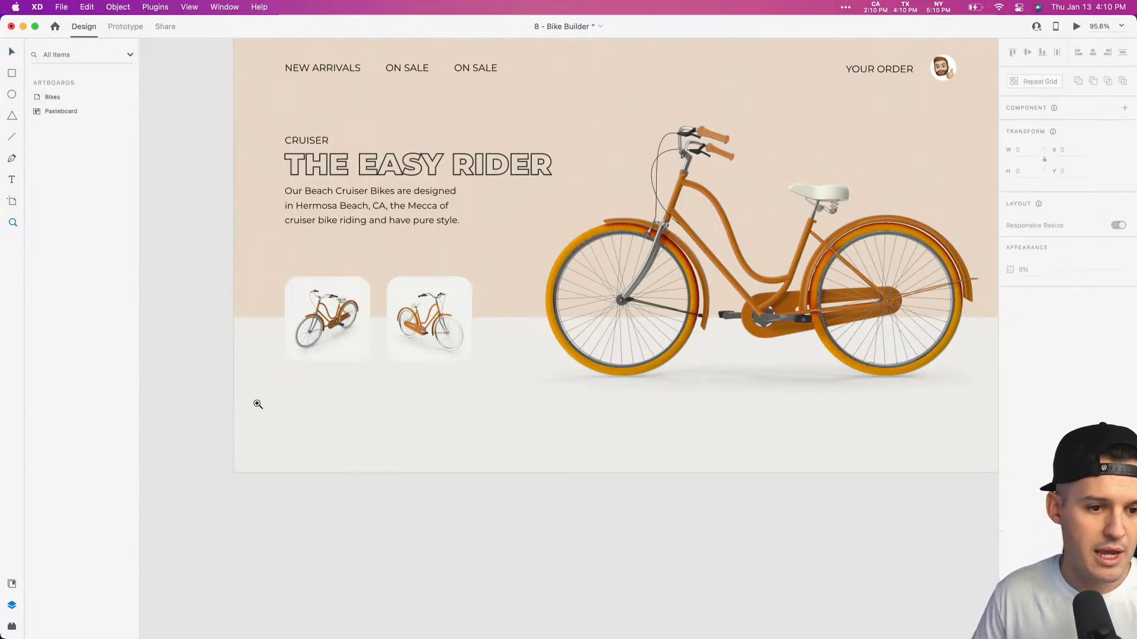
pyautogui.moveTo(256, 400); pyautogui.dragTo(470, 252)
pyautogui.hscroll(-3, 470, 252)
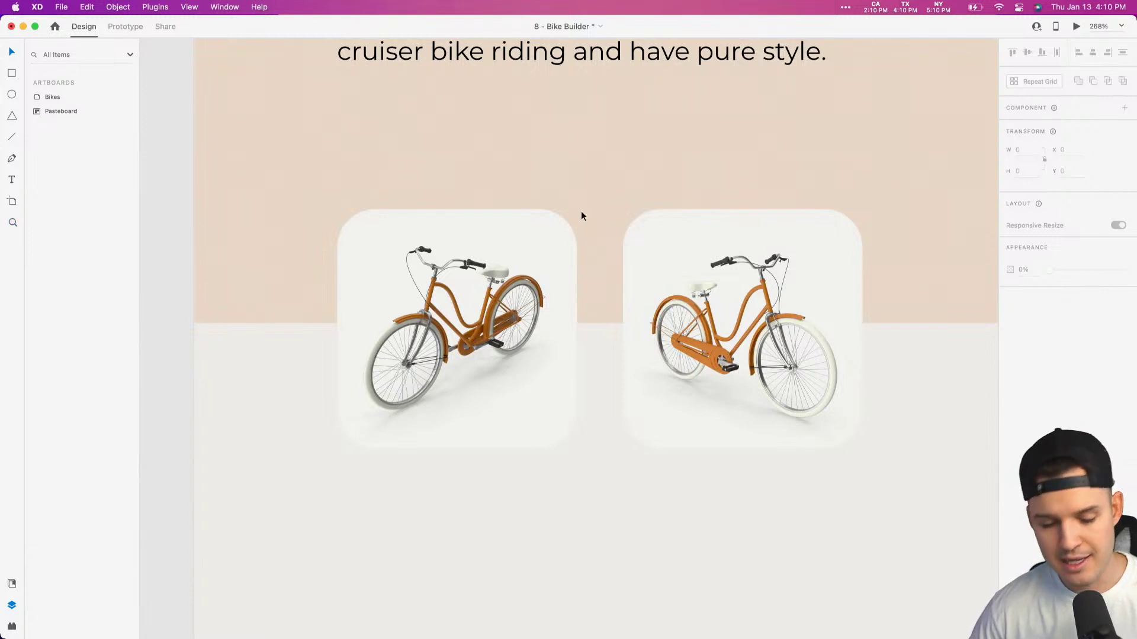
pyautogui.click(550, 274)
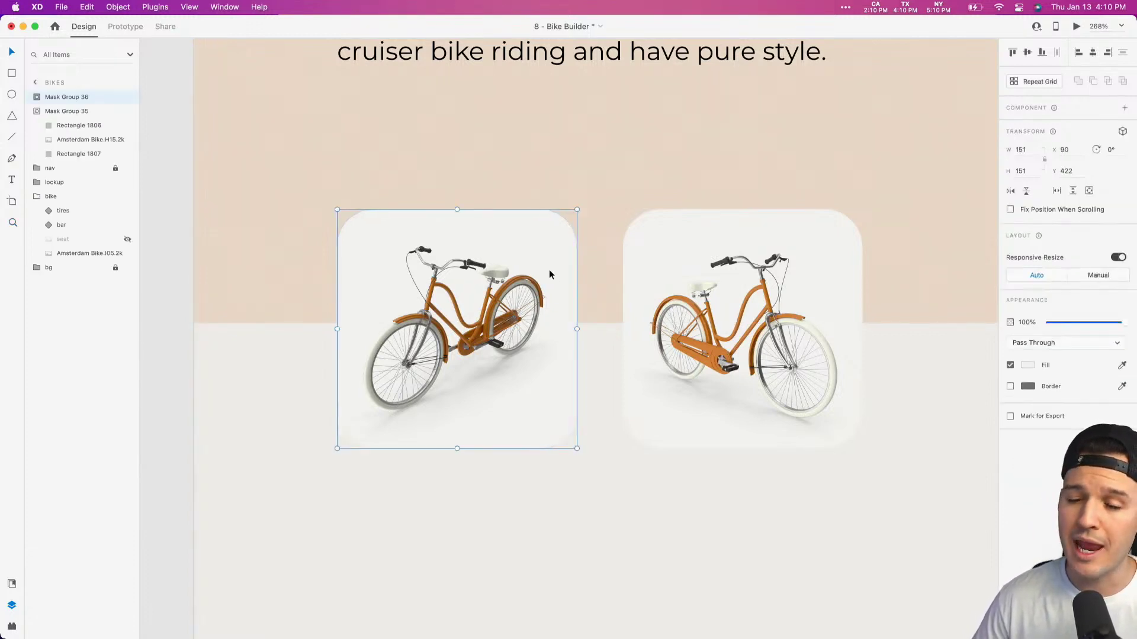
pyautogui.press('super+v')
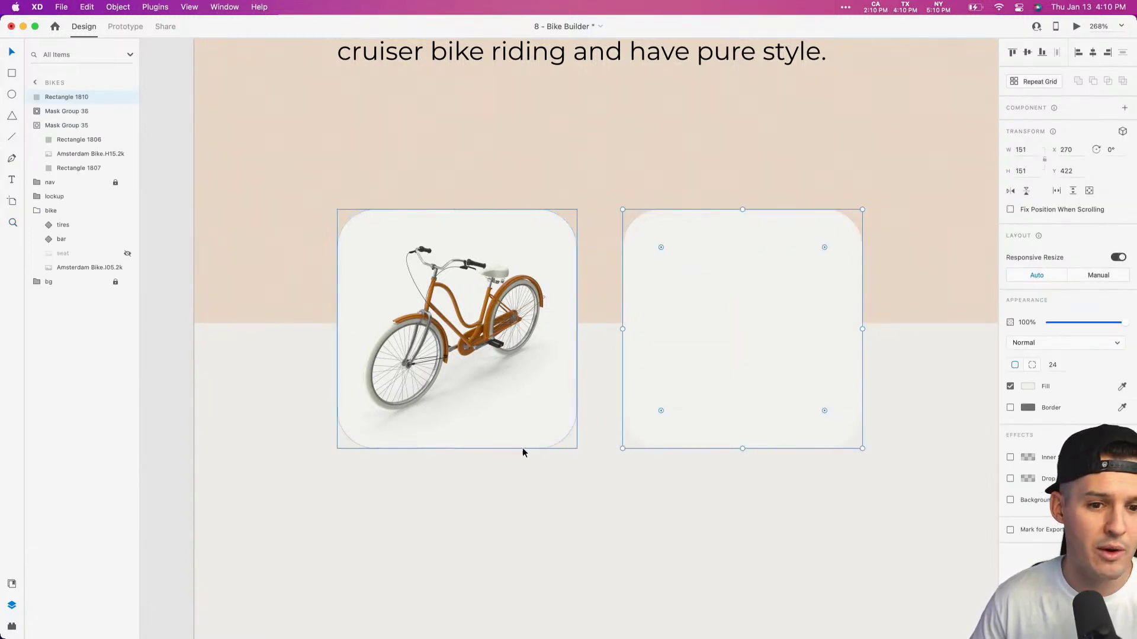
pyautogui.press('super+bracketleft')
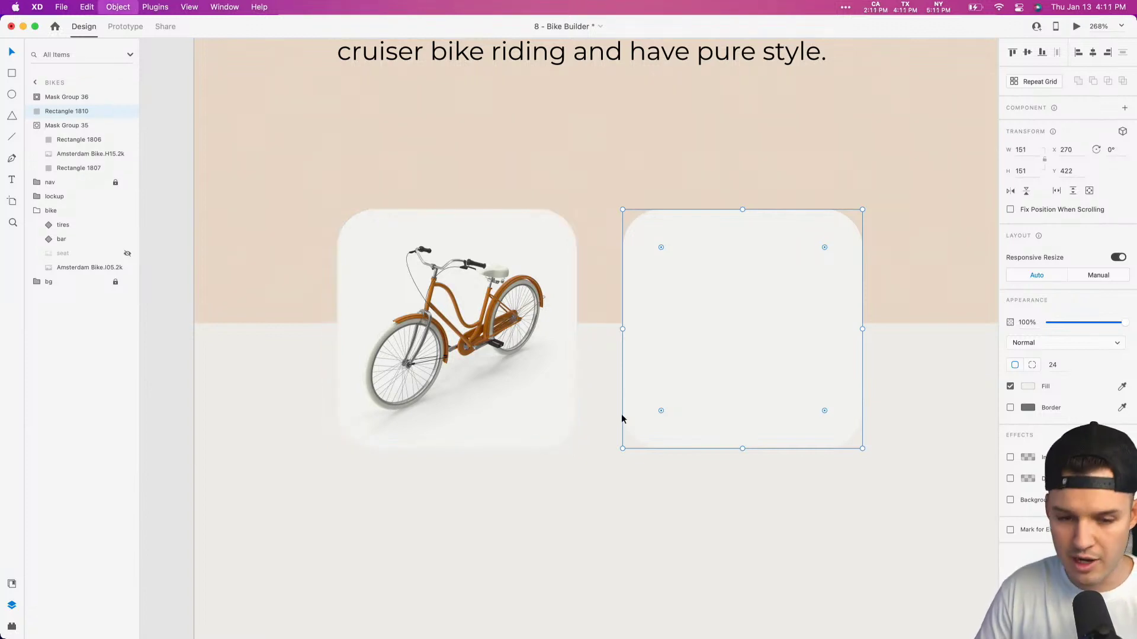
pyautogui.press('super+bracketleft')
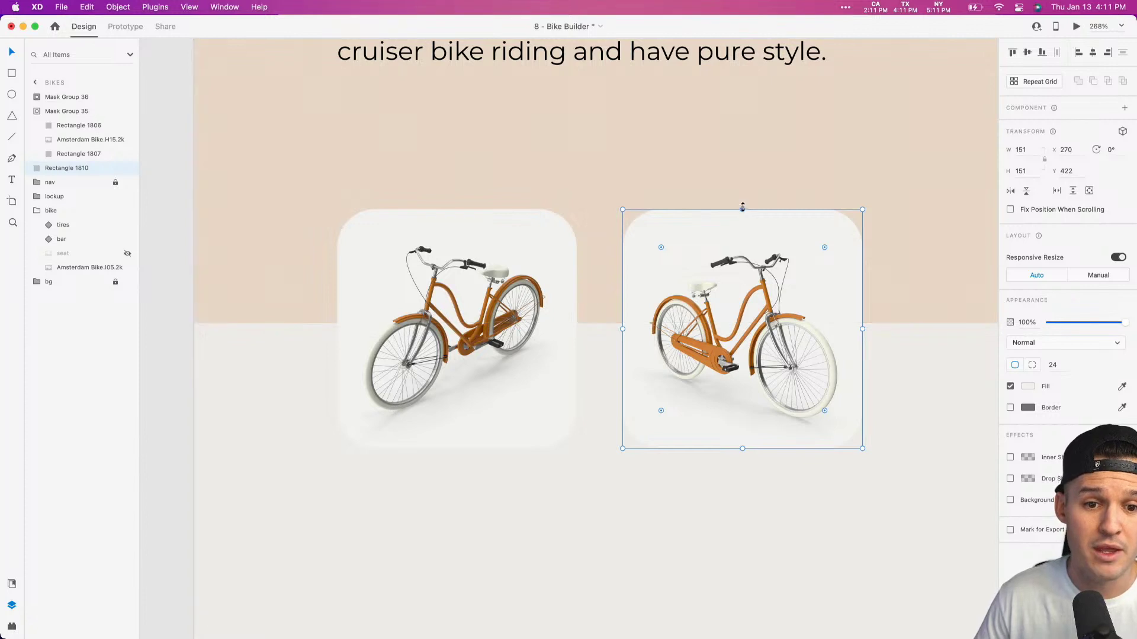
# Step: Flatten the copied square to a height of 14 and move it below the second tile to Y 589
pyautogui.moveTo(741, 209); pyautogui.dragTo(740, 333)
pyautogui.hotkey('shift', 'Down')
pyautogui.hotkey('shift', 'Down')
pyautogui.hotkey('shift', 'Down')
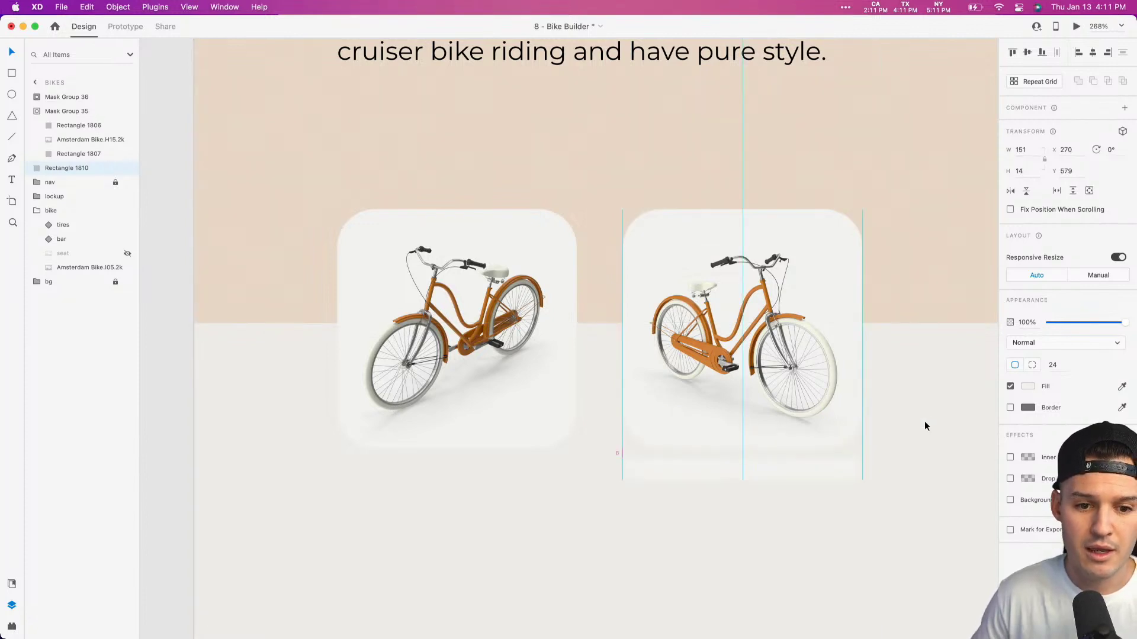
# Step: Fill the flat bar below the second tile with #000000 and narrow it to a width of 121 about its center
pyautogui.click(1019, 389)
pyautogui.write('000')
pyautogui.press('Return')
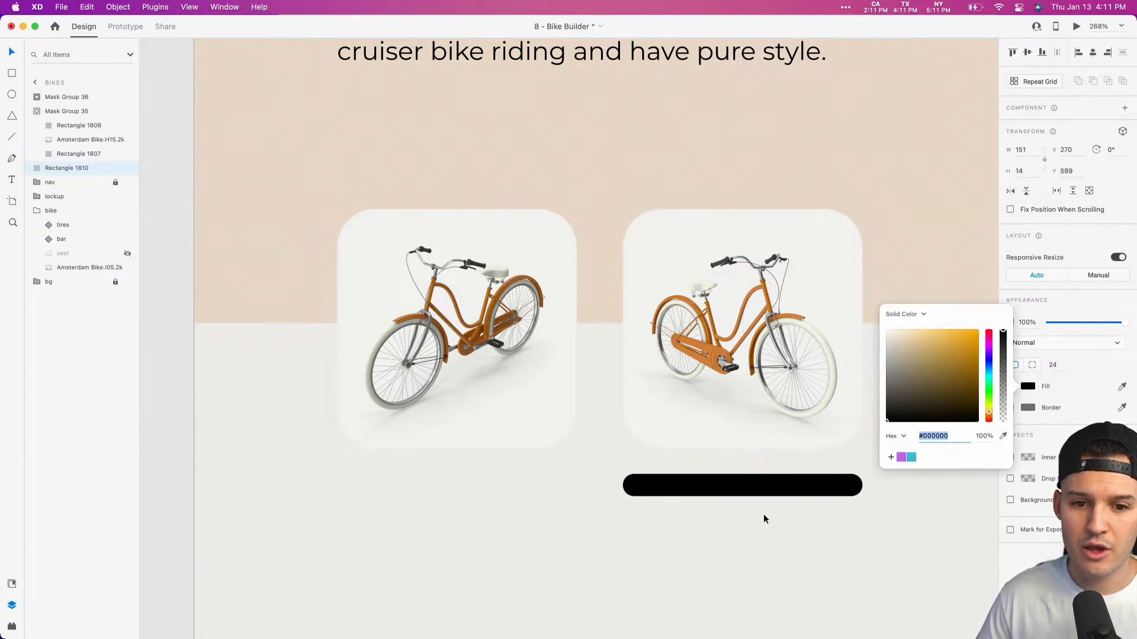
pyautogui.click(725, 492)
pyautogui.moveTo(862, 486); pyautogui.dragTo(836, 489)
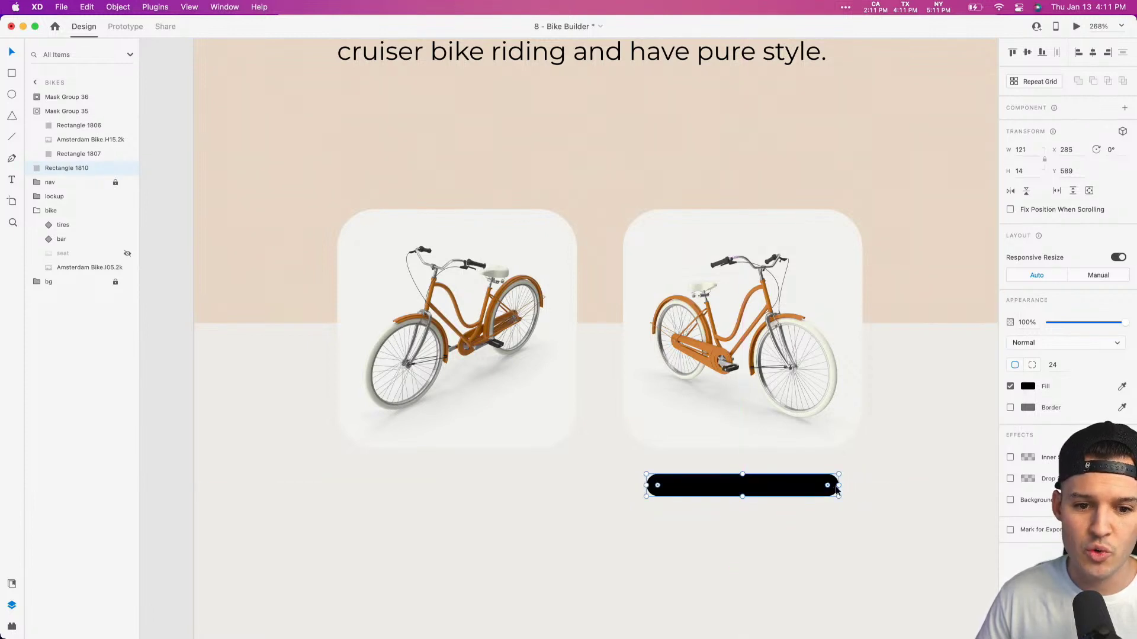
# Step: Add middle anchor points to the black bar's upper and lower edges and raise both by about 5 to bend it upward
pyautogui.doubleClick(781, 485)
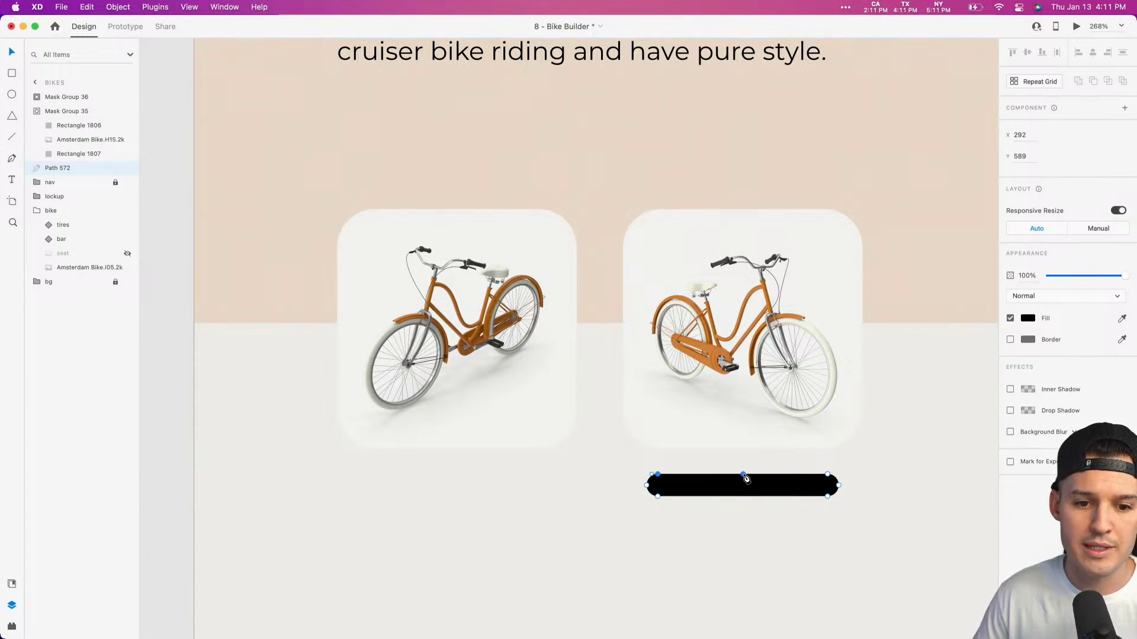
pyautogui.click(741, 496)
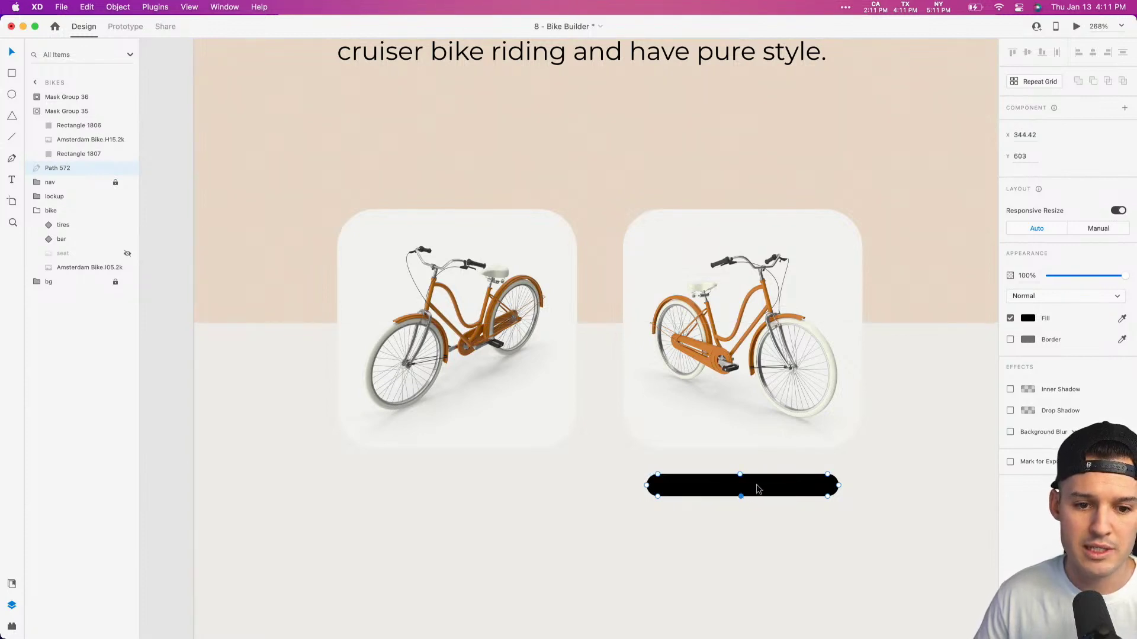
pyautogui.keyDown('shift'); pyautogui.click(741, 475); pyautogui.keyUp('shift')
pyautogui.press('Up')
pyautogui.press('Up')
pyautogui.press('Up')
pyautogui.press('Up')
pyautogui.press('Up')
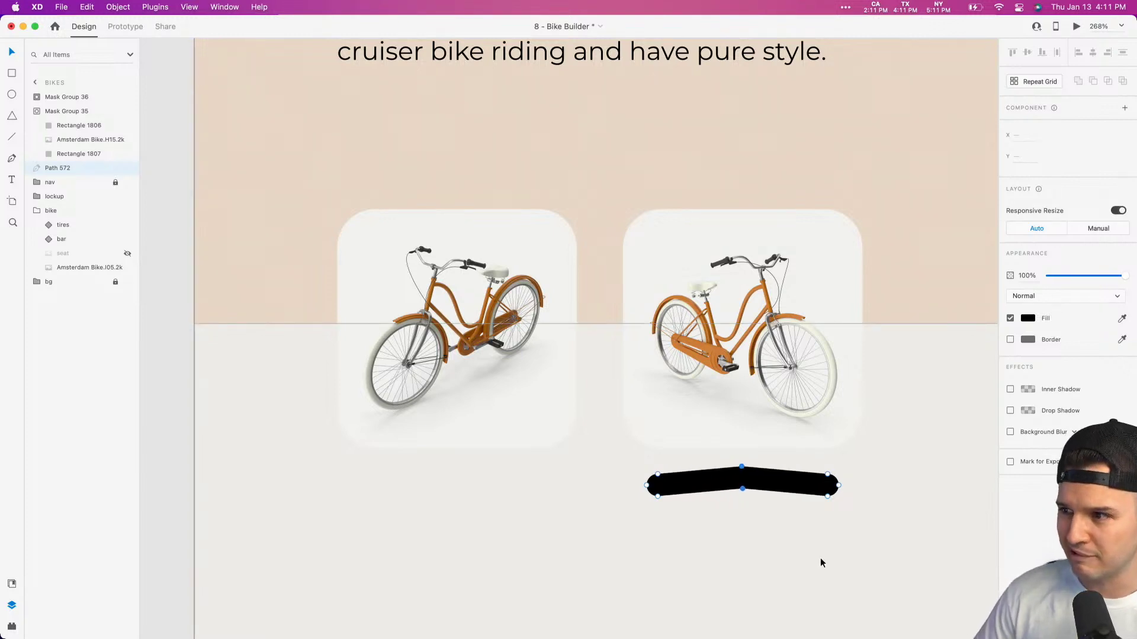
pyautogui.press('Escape')
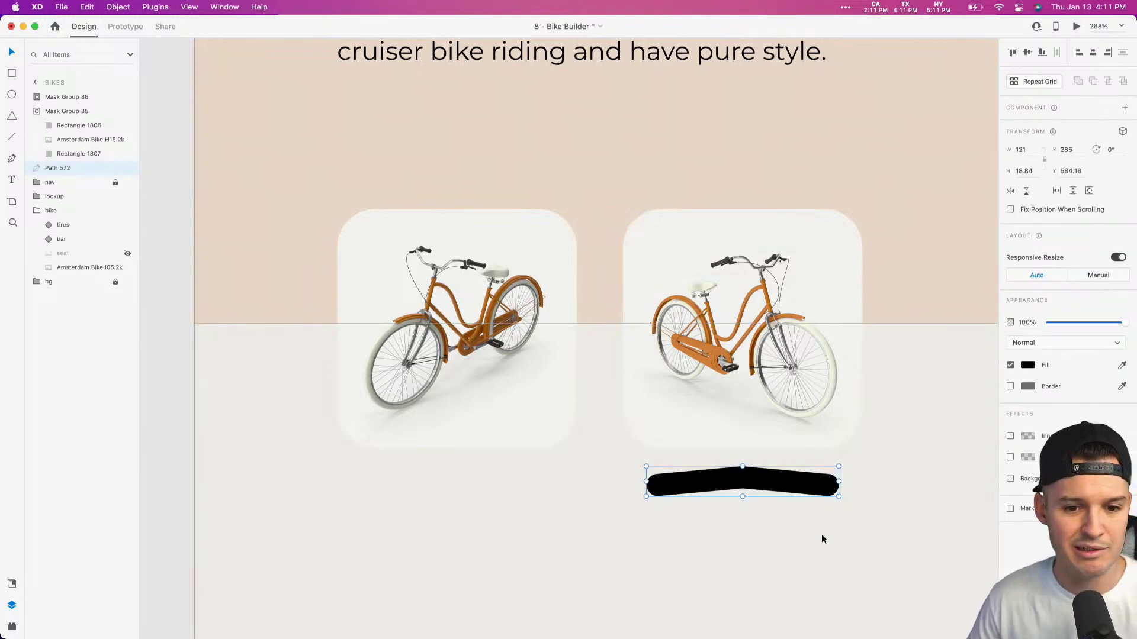
# Step: Apply an Object Blur of 9 to the bent black bar below the second tile
pyautogui.click(1010, 479)
pyautogui.click(1036, 479)
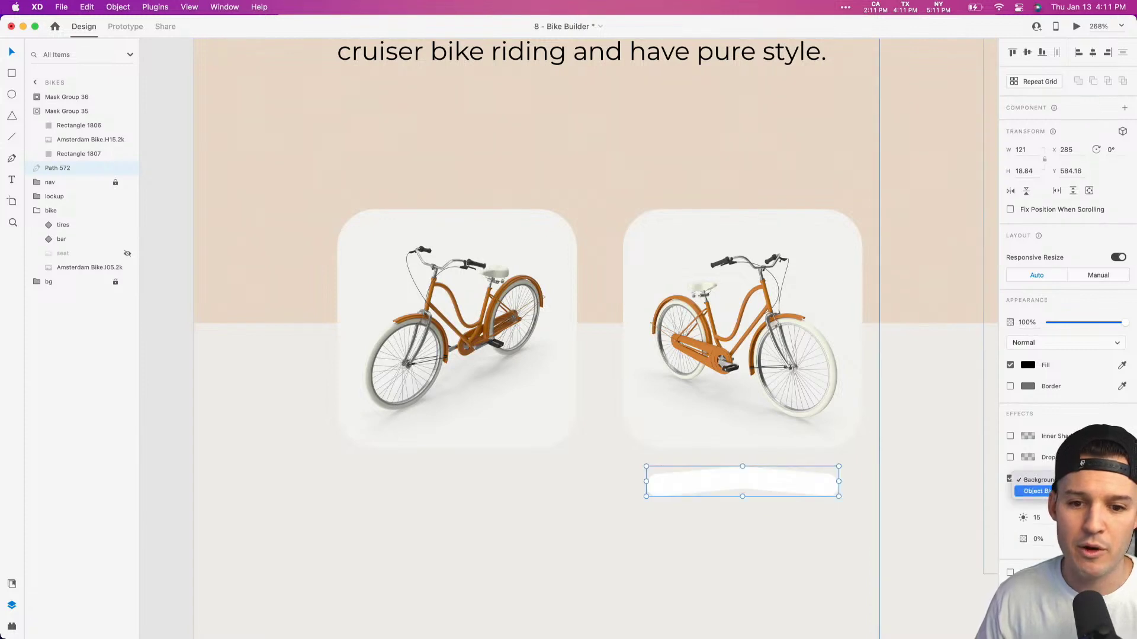
pyautogui.click(1041, 493)
pyautogui.moveTo(1097, 497); pyautogui.dragTo(1067, 497)
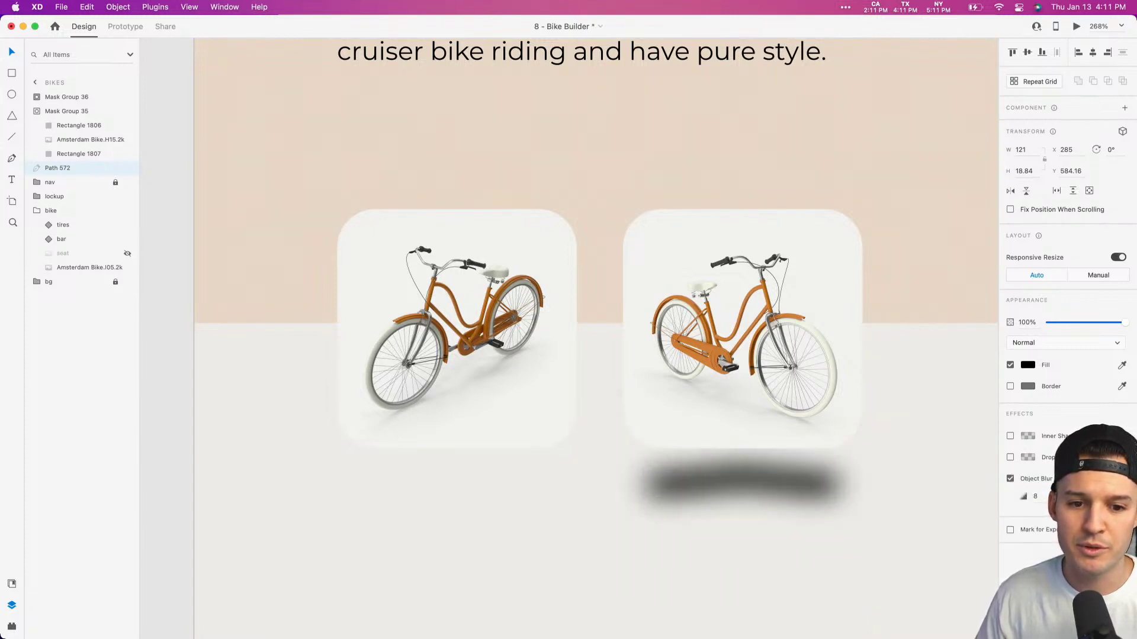
pyautogui.click(1073, 323)
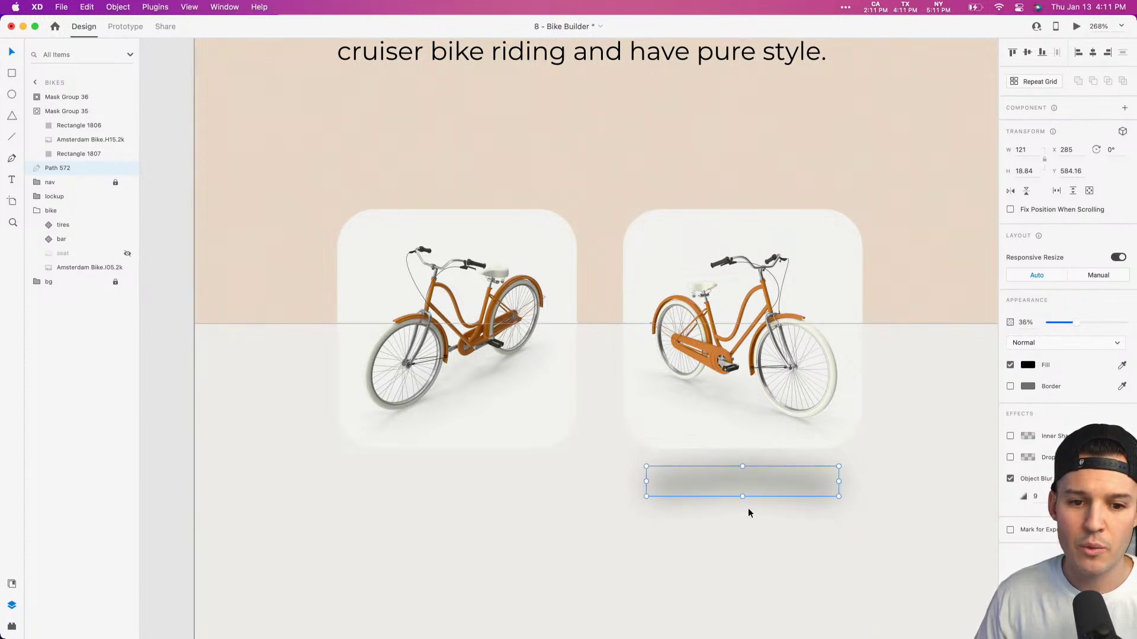
pyautogui.click(758, 491)
pyautogui.press('super+z')
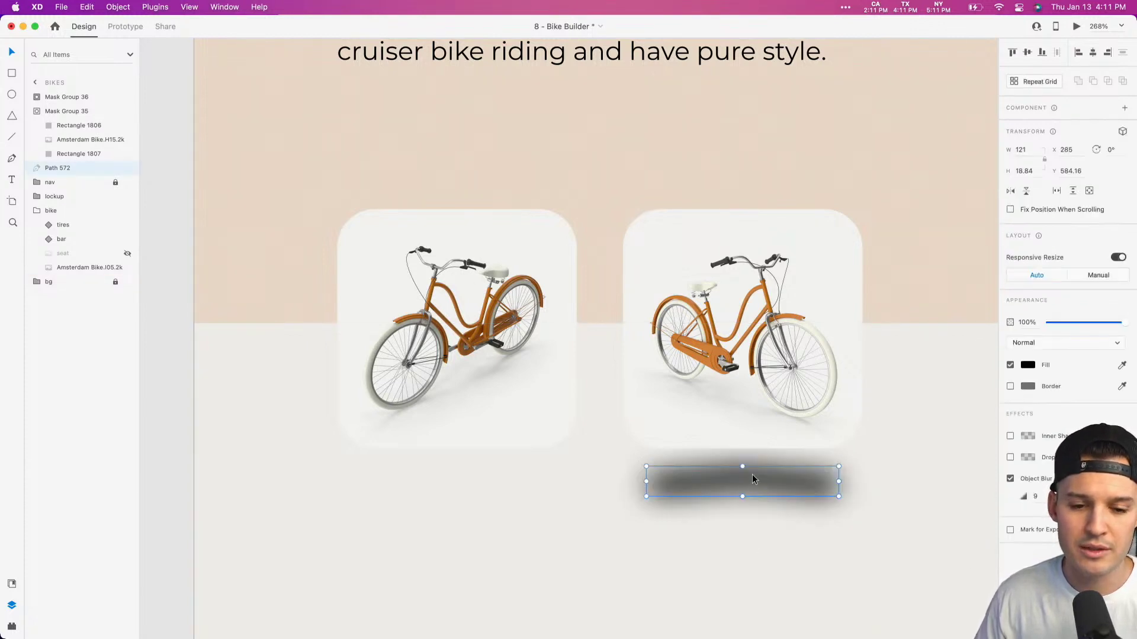
# Step: Move the blurred bar up to Y 561.16, partly behind the second tile, and lower its opacity to 39%
pyautogui.moveTo(742, 475); pyautogui.dragTo(741, 443)
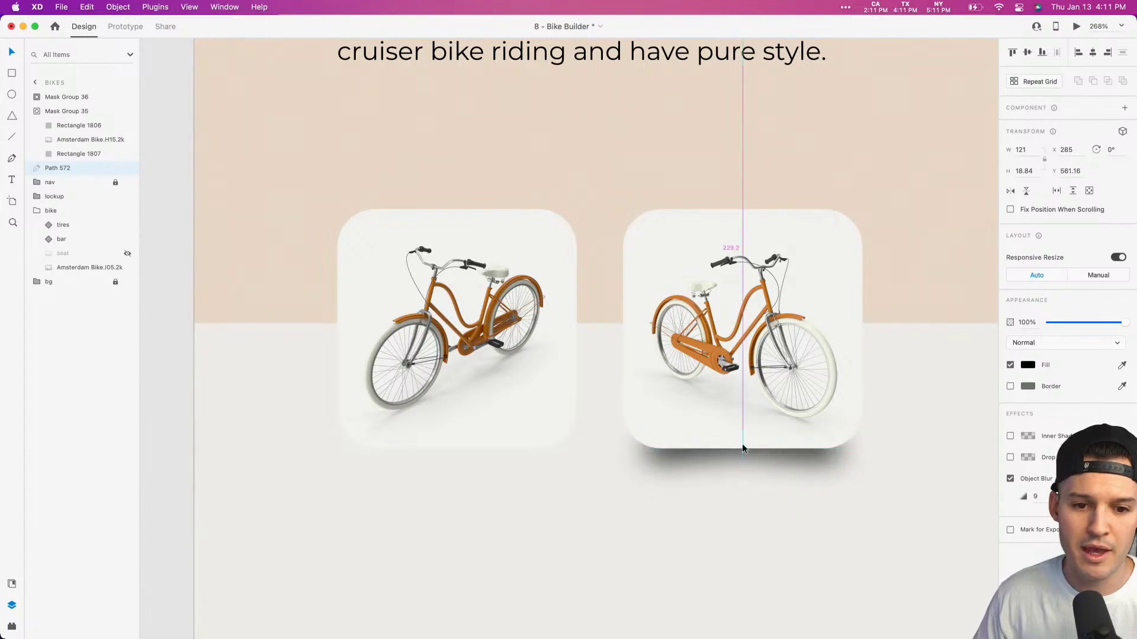
pyautogui.moveTo(1096, 322); pyautogui.dragTo(1076, 325)
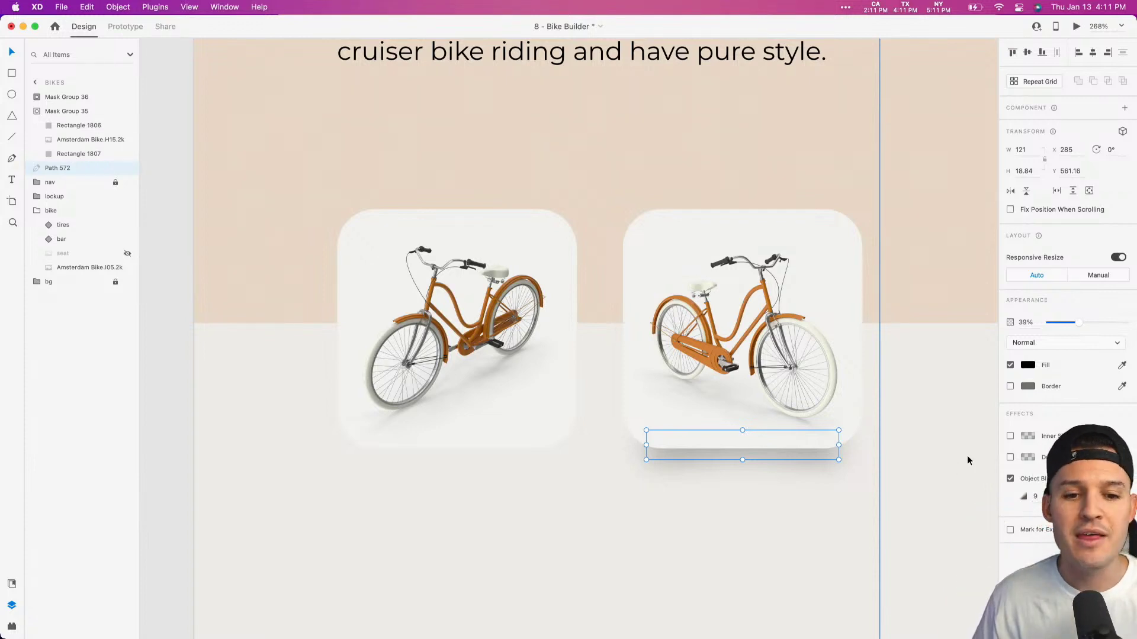
# Step: Raise the middle of the shadow path by its anchor points to deepen the upward bend under the second tile
pyautogui.press('Return')
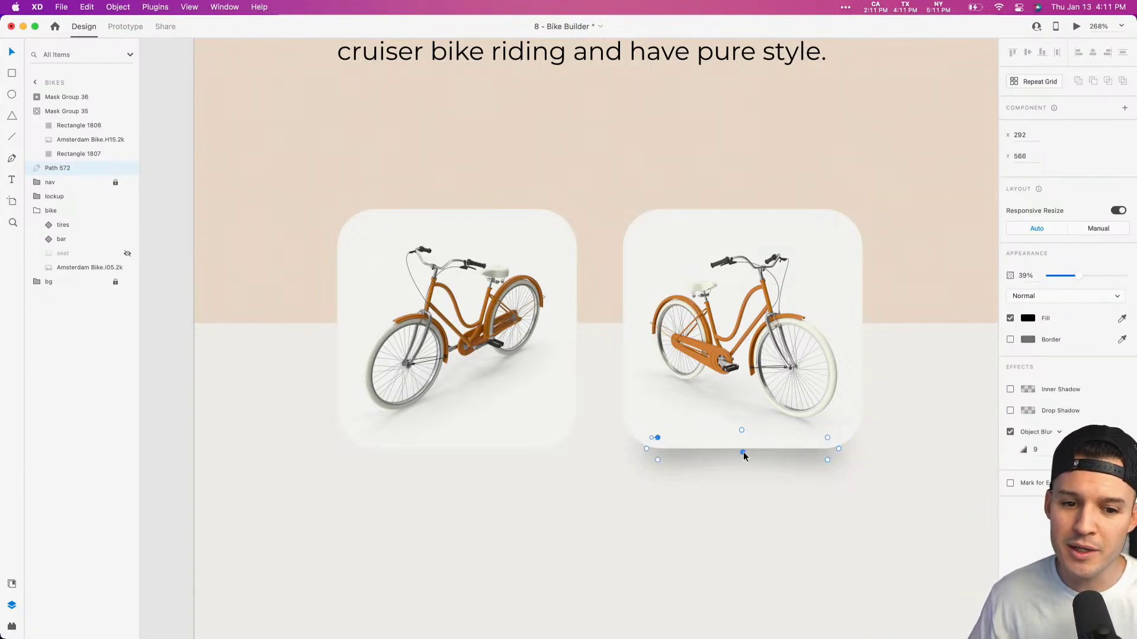
pyautogui.click(742, 452)
pyautogui.hotkey('shift', 'Up')
pyautogui.hotkey('shift', 'Up')
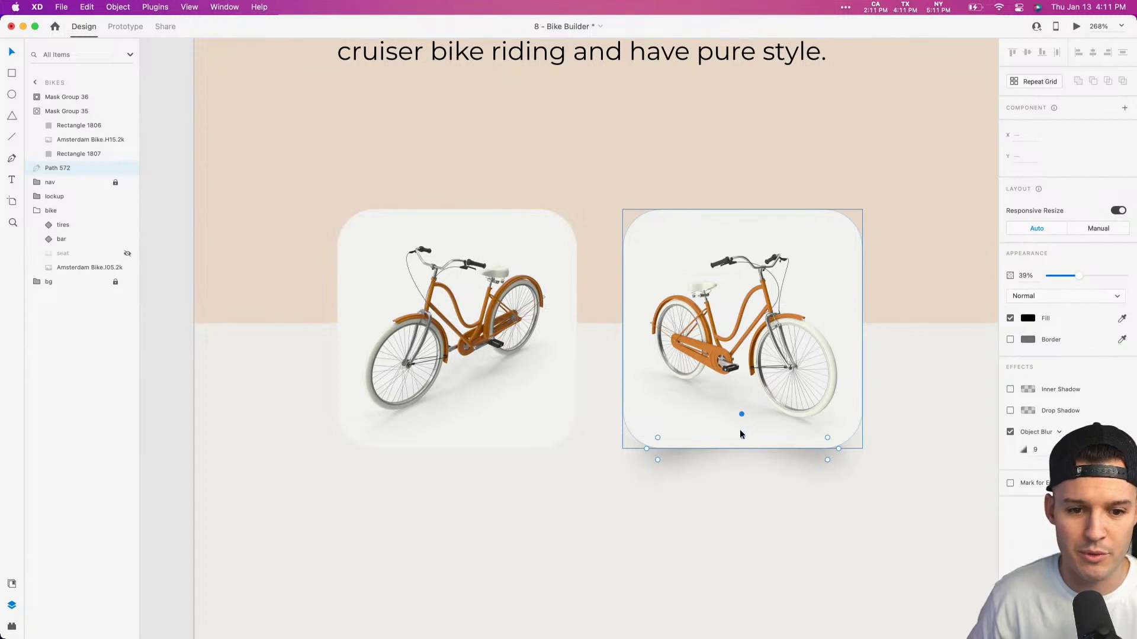
pyautogui.press('Escape')
pyautogui.press('Escape')
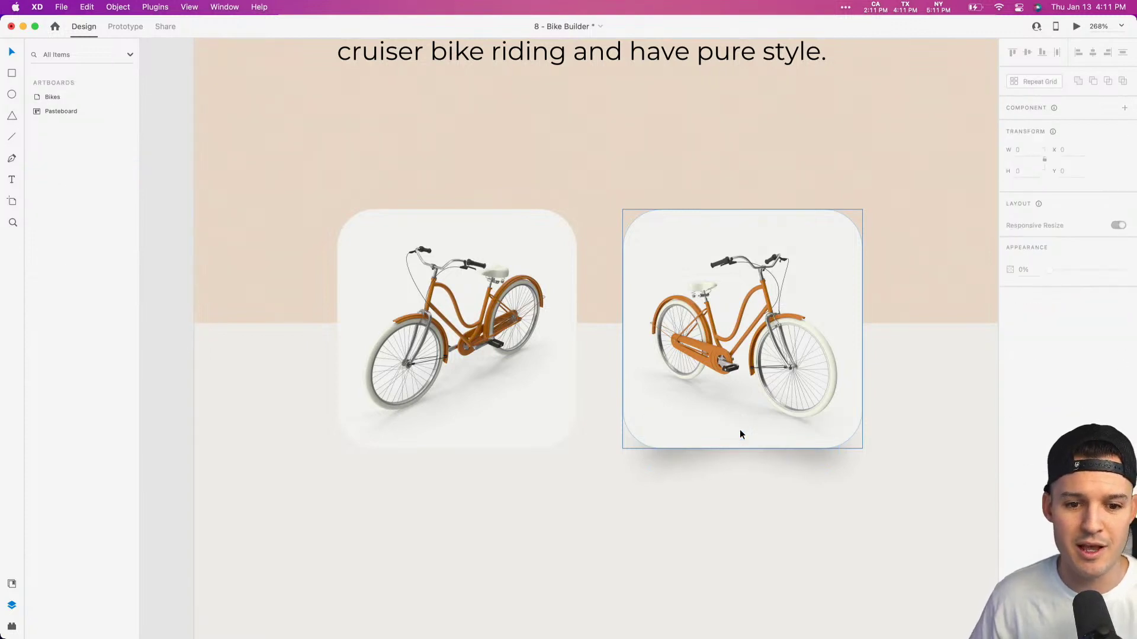
# Step: Nudge the second tile's bent shadow to X 286 and Y 554.16
pyautogui.click(809, 456)
pyautogui.press('Down')
pyautogui.press('Down')
pyautogui.press('Down')
pyautogui.press('Down')
pyautogui.press('Down')
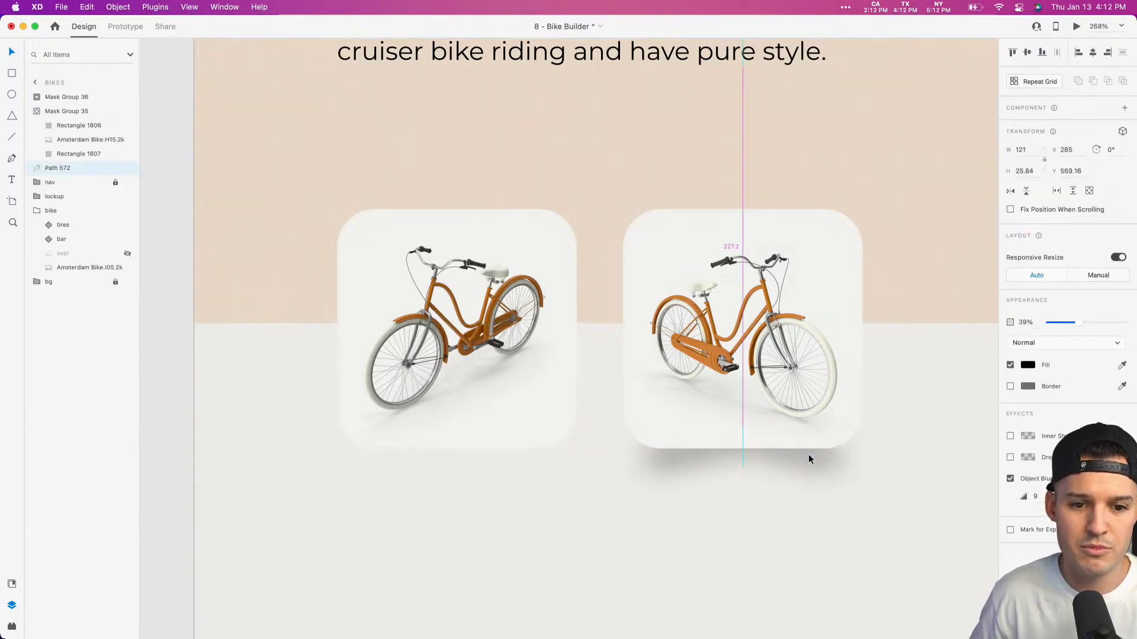
pyautogui.press('Up')
pyautogui.press('Right')
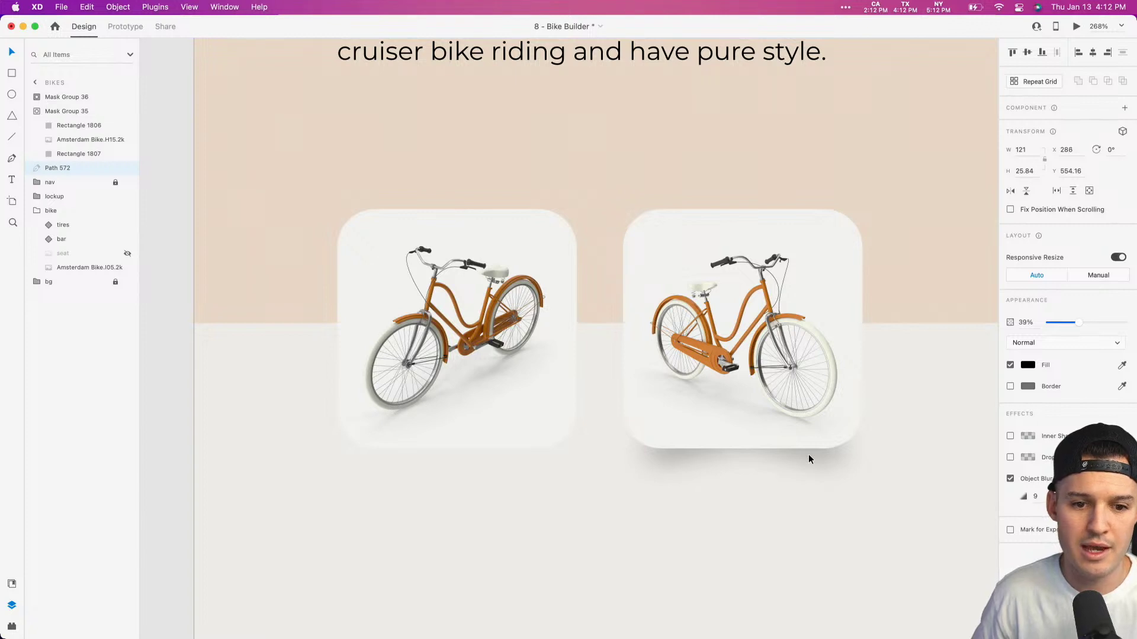
# Step: Duplicate the second tile's shadow and move the copy horizontally to X 106, over the first tile's lower edge
pyautogui.press('super+d')
pyautogui.hotkey('shift', 'Left')
pyautogui.hotkey('shift', 'Left')
pyautogui.hotkey('shift', 'Left')
pyautogui.hotkey('shift', 'Left')
pyautogui.hotkey('shift', 'Left')
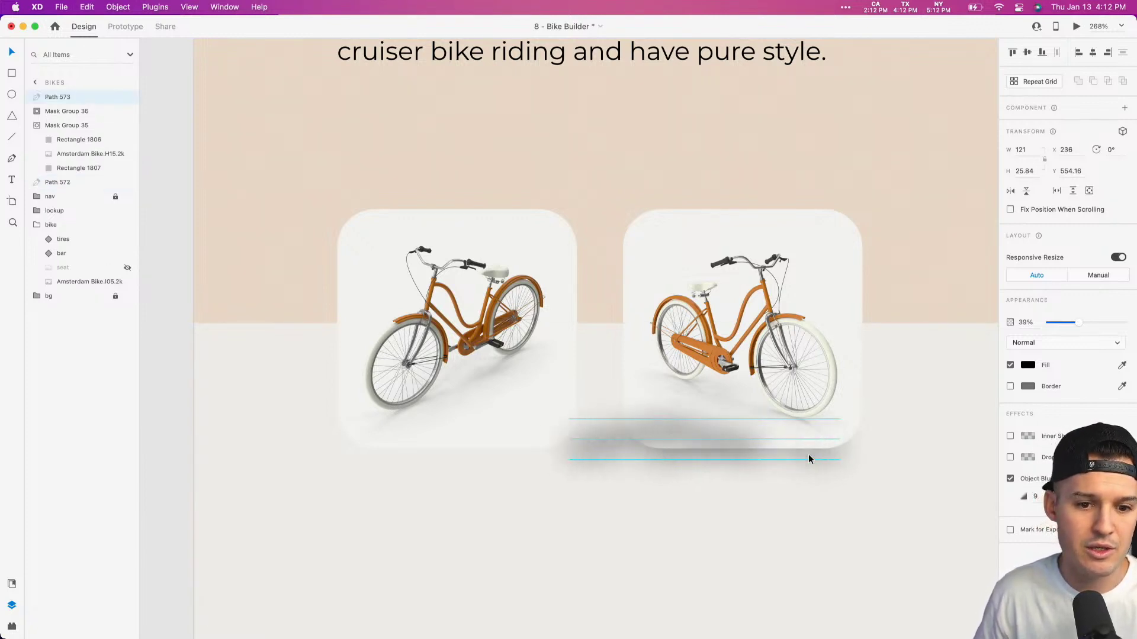
pyautogui.hotkey('shift', 'Left')
pyautogui.hotkey('shift', 'Left')
pyautogui.hotkey('shift', 'Left')
pyautogui.hotkey('shift', 'Left')
pyautogui.hotkey('shift', 'Left')
pyautogui.hotkey('shift', 'Left')
pyautogui.hotkey('shift', 'Left')
pyautogui.hotkey('shift', 'Left')
pyautogui.hotkey('shift', 'Left')
pyautogui.hotkey('shift', 'Left')
pyautogui.hotkey('shift', 'Left')
pyautogui.hotkey('shift', 'Left')
pyautogui.hotkey('shift', 'Left')
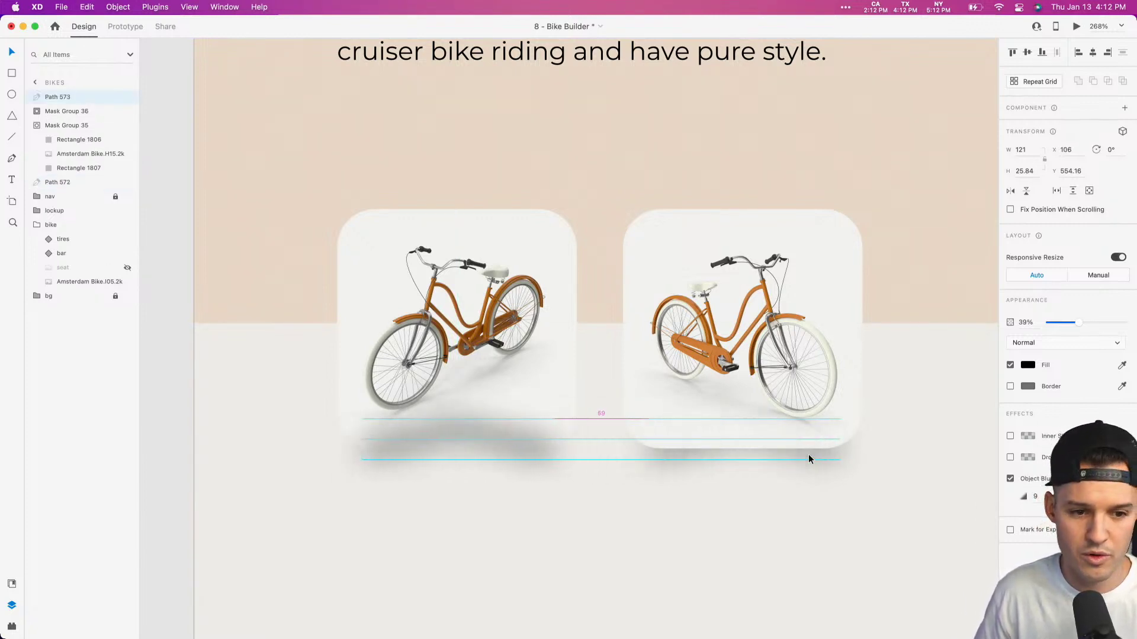
# Step: Send the copied shadow behind the first tile and center it under that tile at X 105
pyautogui.press('super+bracketleft')
pyautogui.press('Right')
pyautogui.press('Right')
pyautogui.press('Right')
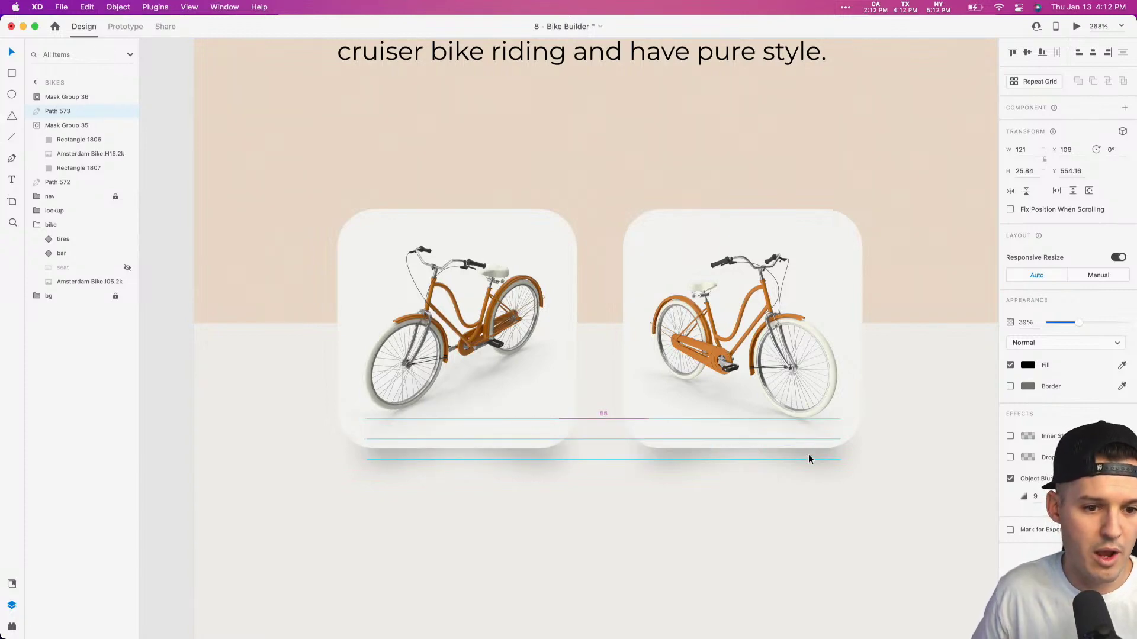
pyautogui.click(829, 549)
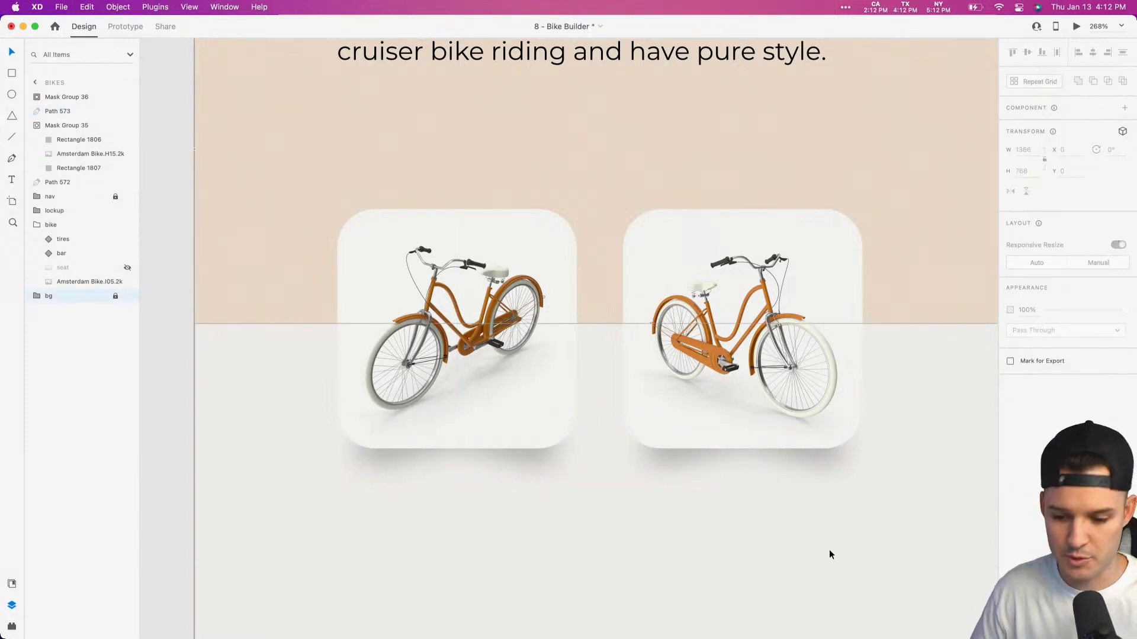
# Step: Collapse the second tile's mask group and the bike group, and reorder the first tile's shadow below both mask groups
pyautogui.press('super+equal')
pyautogui.press('super+1')
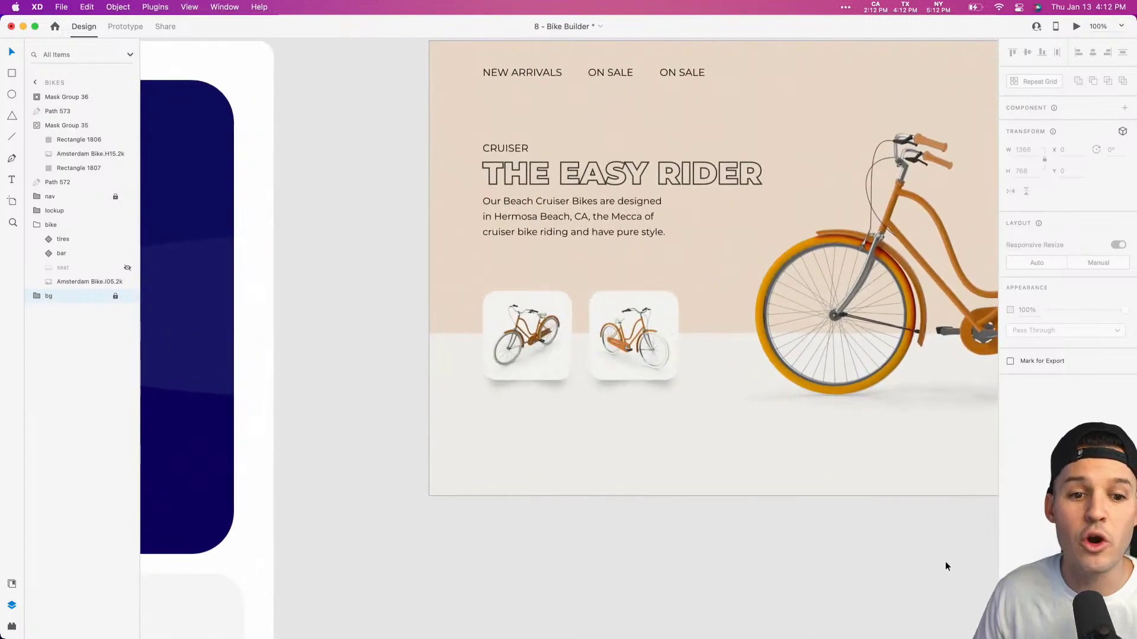
pyautogui.click(493, 356)
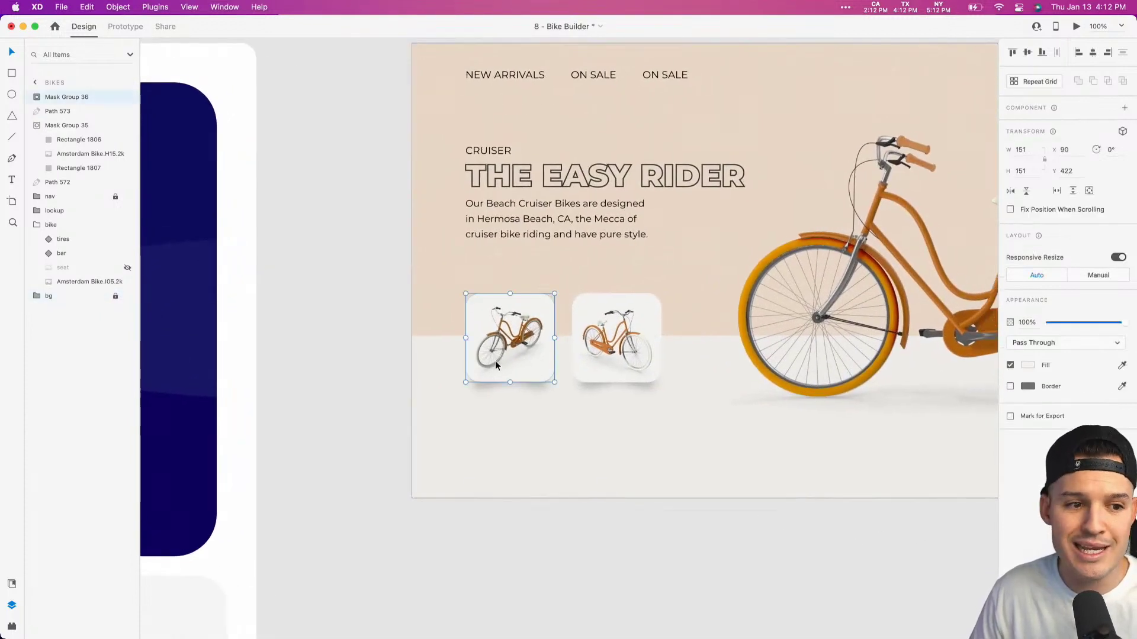
pyautogui.click(37, 126)
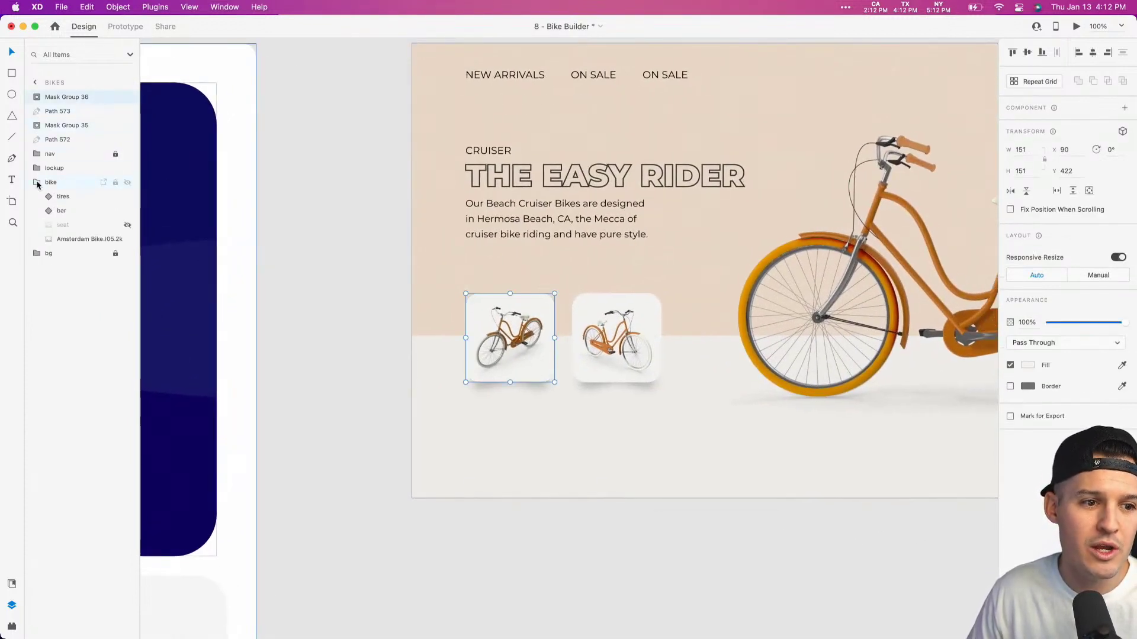
pyautogui.click(36, 183)
pyautogui.click(59, 115)
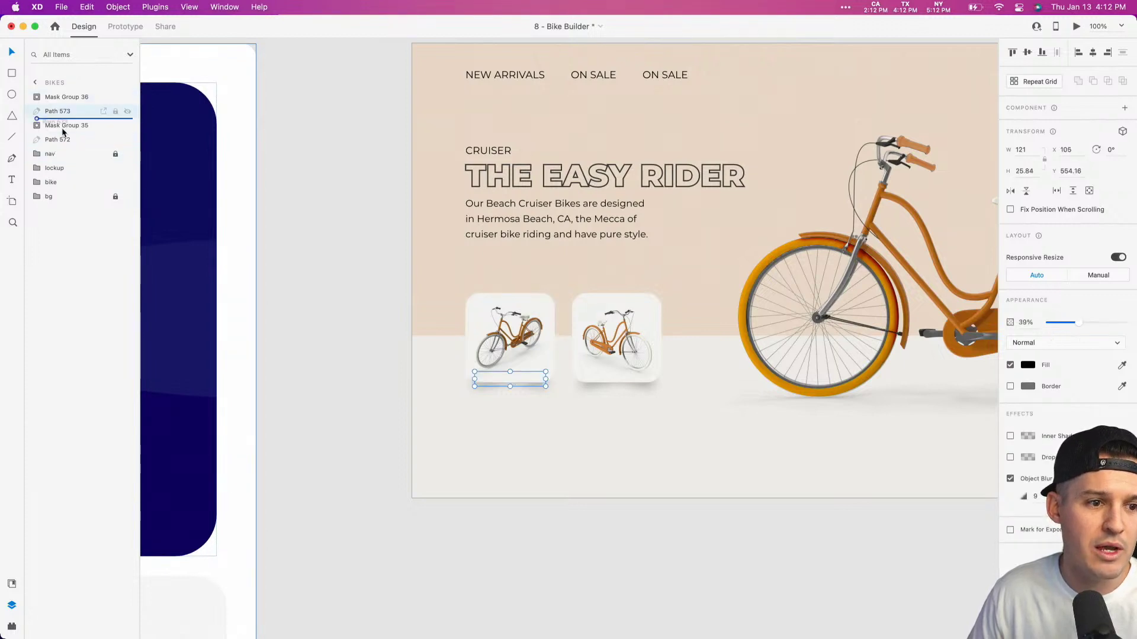
pyautogui.moveTo(64, 132); pyautogui.dragTo(63, 134)
# Step: Lower the opacity of both tile shadows together
pyautogui.keyDown('shift'); pyautogui.click(62, 140); pyautogui.keyUp('shift')
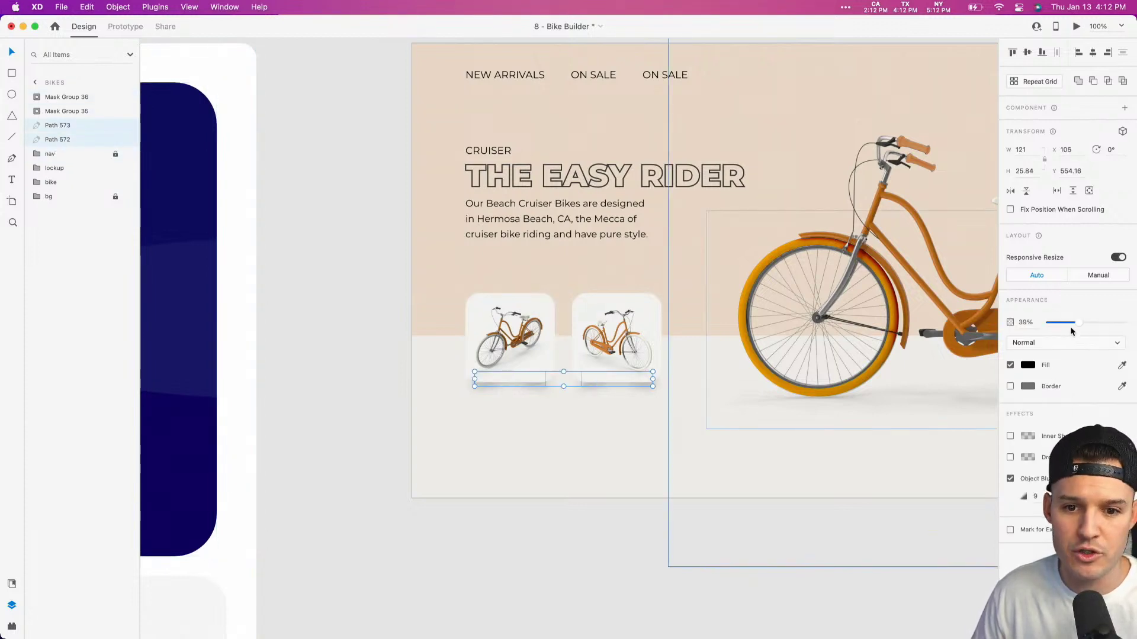
pyautogui.moveTo(1075, 324); pyautogui.dragTo(1063, 325)
pyautogui.click(847, 548)
pyautogui.hscroll(5, 770, 562)
pyautogui.scroll(2, 770, 563)
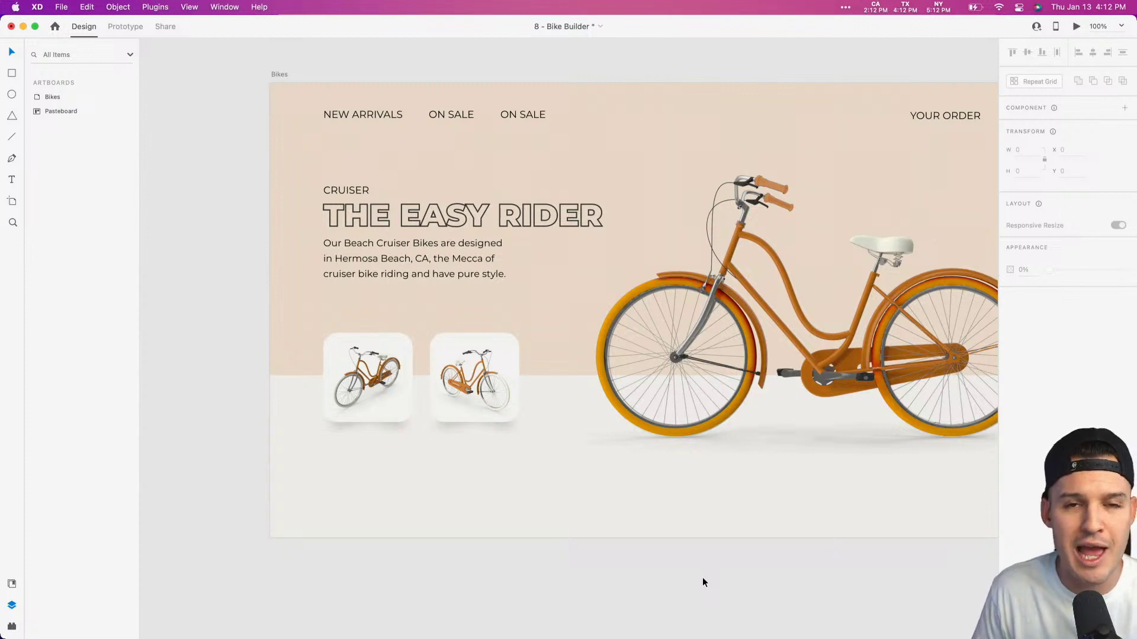
pyautogui.hscroll(5, 699, 580)
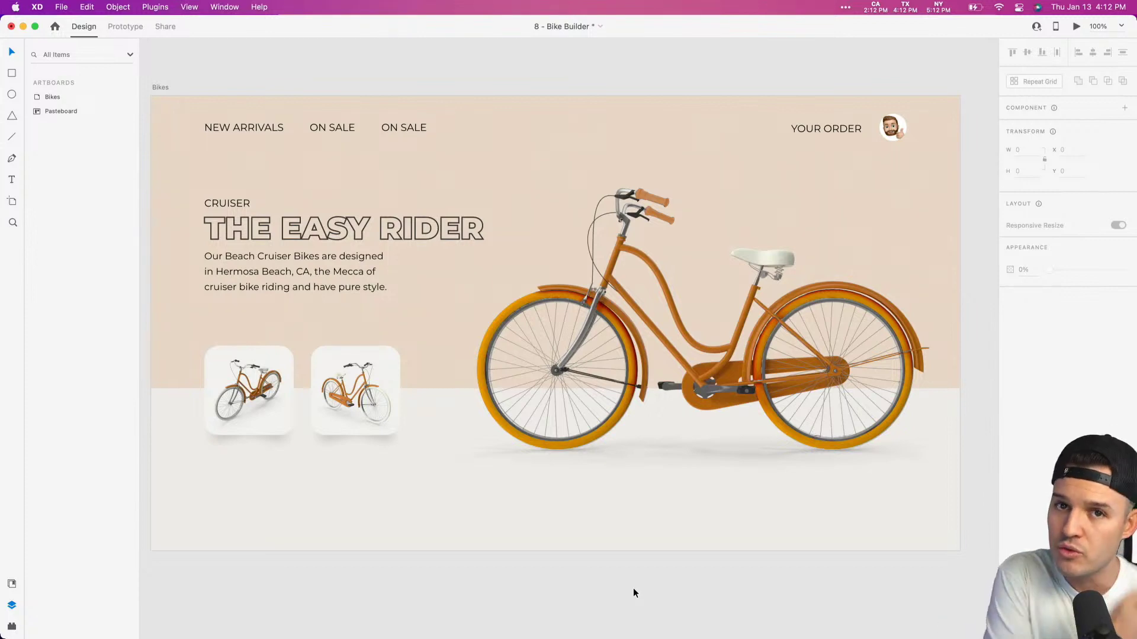
# Step: Select the handlebar grips' bar component inside the bike group
pyautogui.click(669, 199)
pyautogui.click(50, 211)
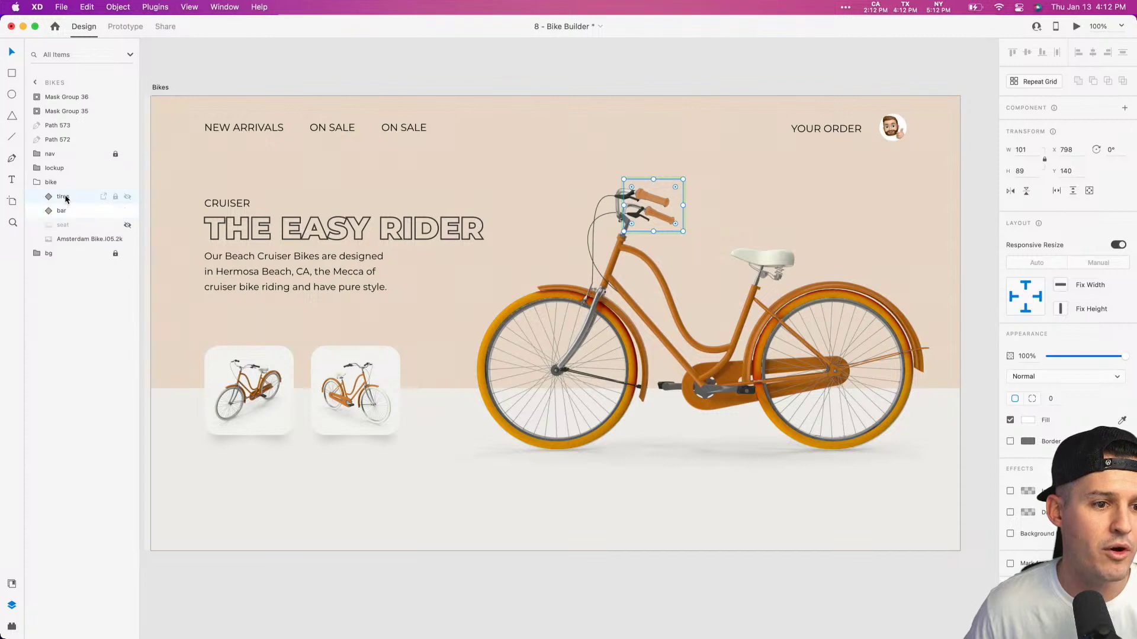
# Step: Copy the tires and bar components from the bike group and paste the copies onto the Bikes artboard
pyautogui.keyDown('shift'); pyautogui.click(63, 196); pyautogui.keyUp('shift')
pyautogui.press('super+c')
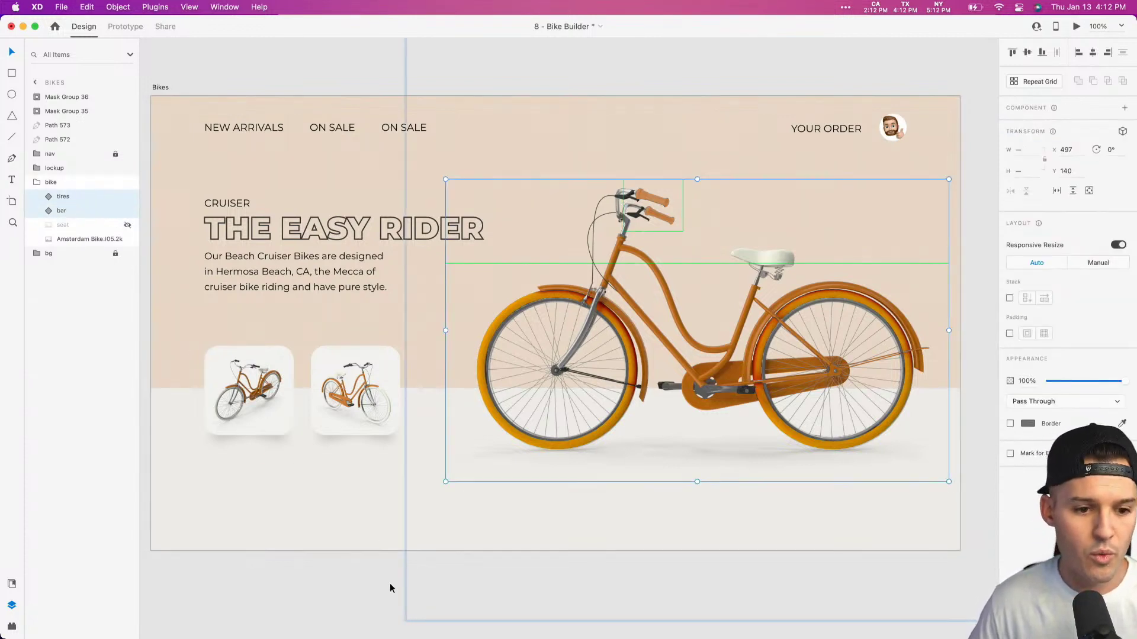
pyautogui.click(408, 588)
pyautogui.scroll(-2, 413, 573)
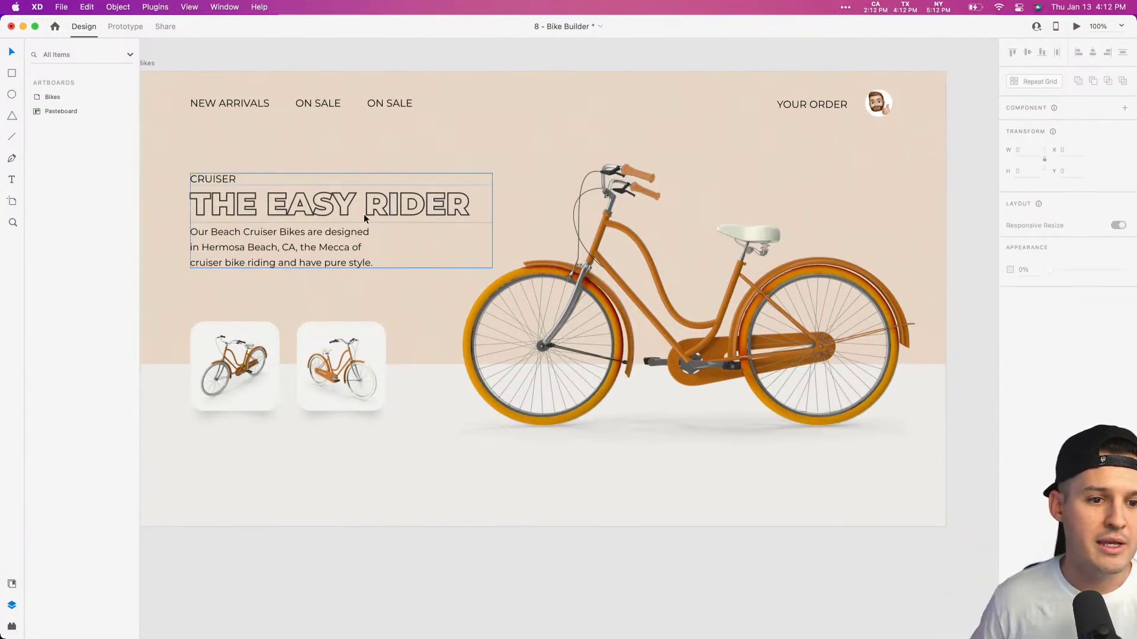
pyautogui.scroll(-2, 241, 521)
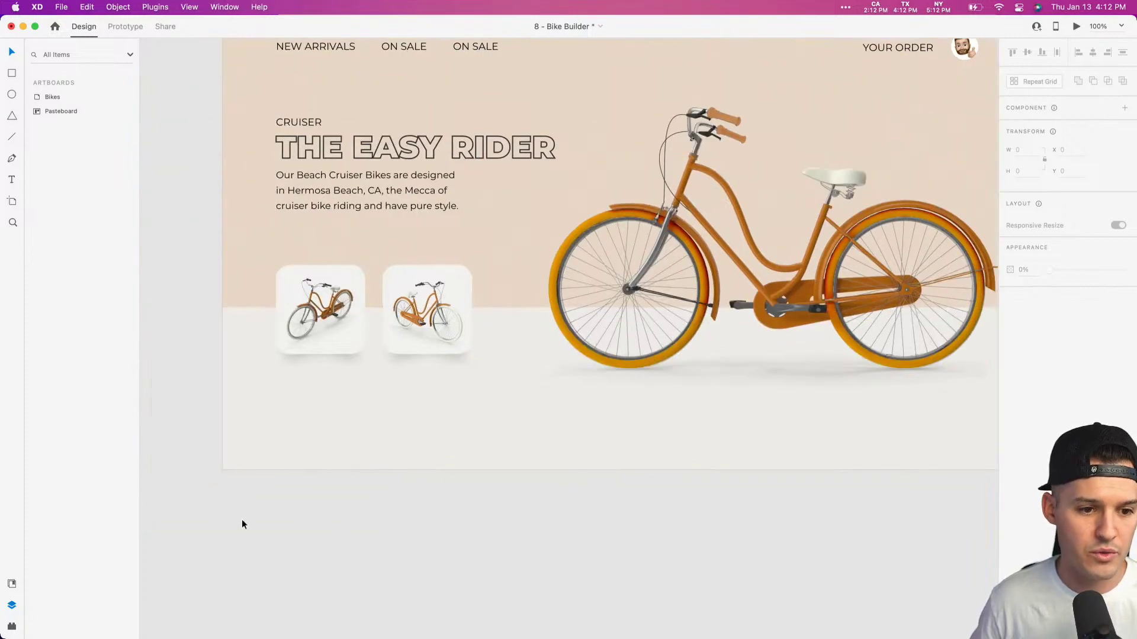
pyautogui.moveTo(241, 521); pyautogui.dragTo(460, 338)
pyautogui.press('super+v')
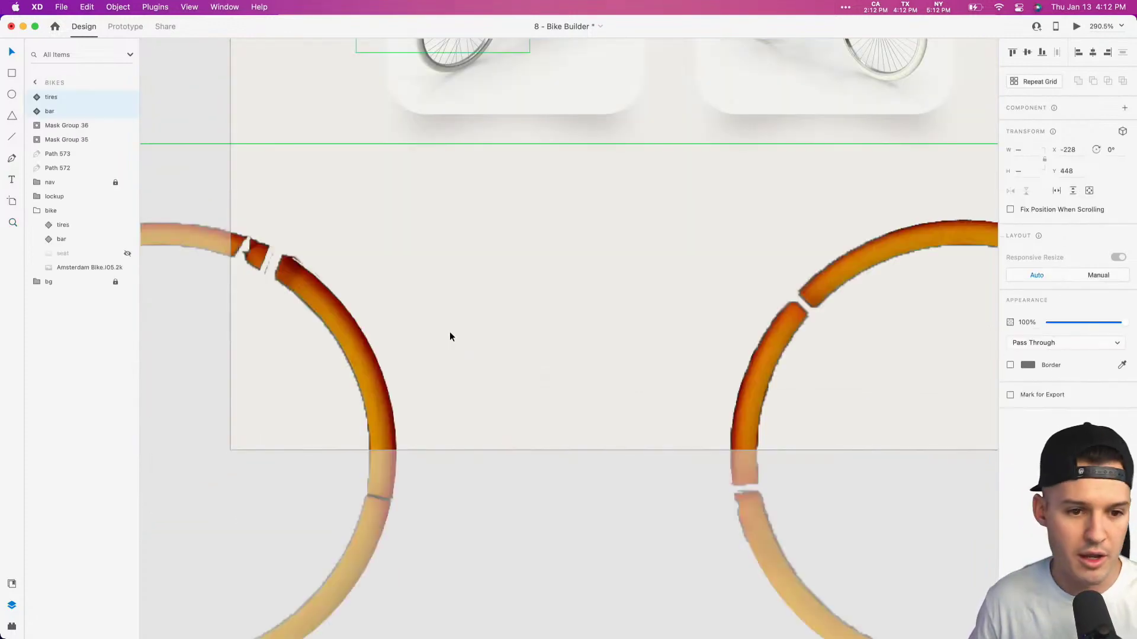
pyautogui.scroll(-5, 461, 335)
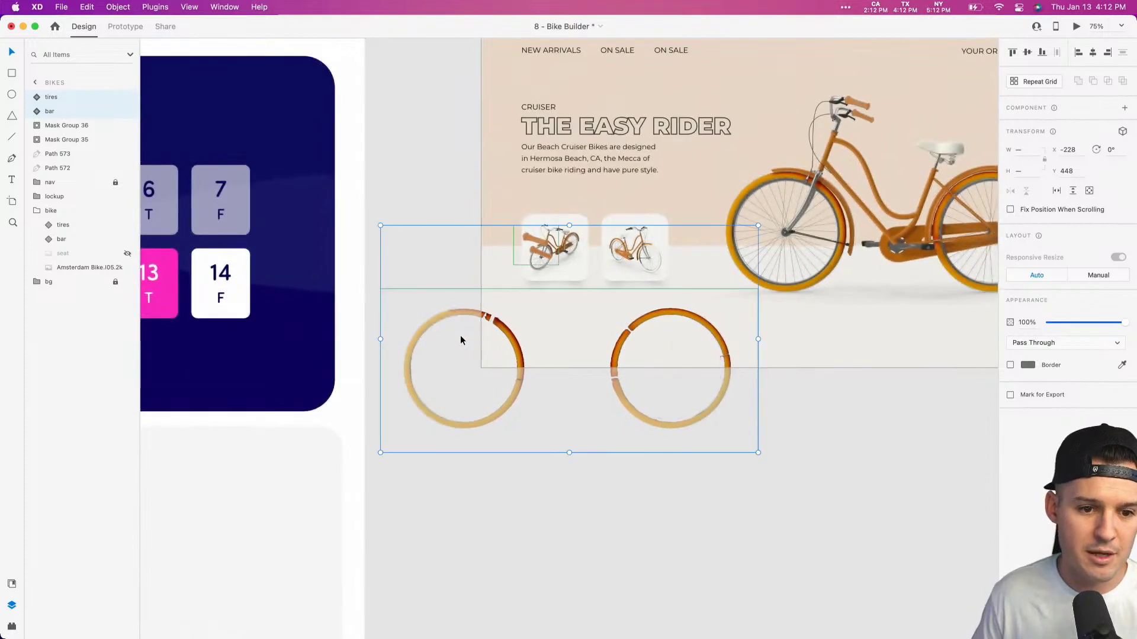
# Step: Scale the pasted tires down to 239 × 104 and place them beneath the bike at X 824, Y 640
pyautogui.moveTo(636, 390); pyautogui.dragTo(554, 410)
pyautogui.moveTo(302, 473); pyautogui.dragTo(406, 393)
pyautogui.click(413, 401)
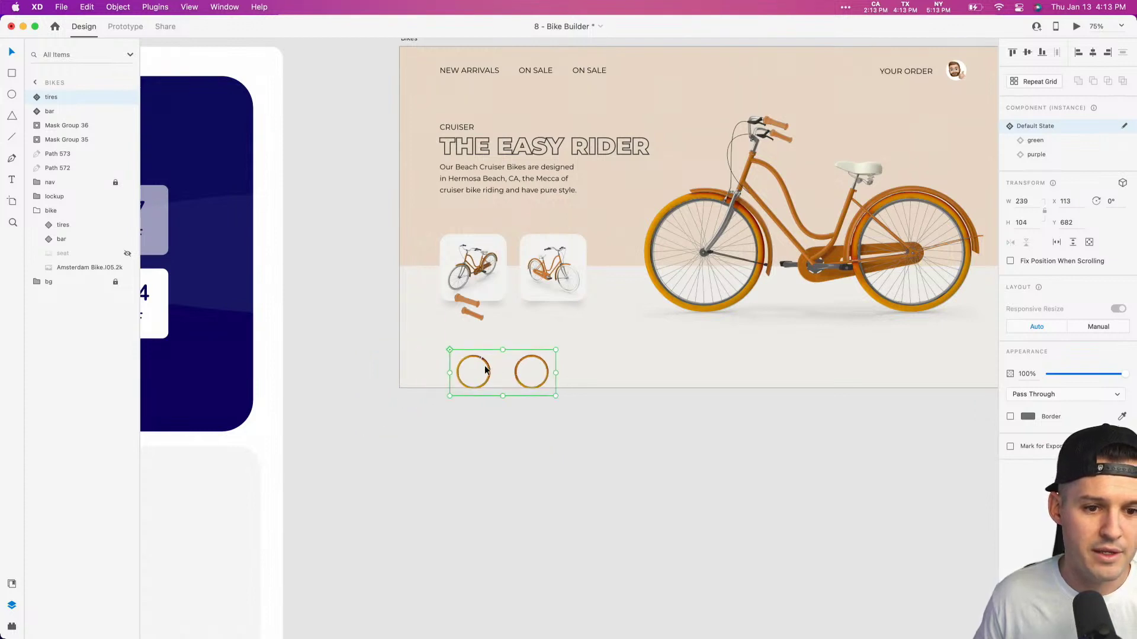
pyautogui.moveTo(484, 370); pyautogui.dragTo(800, 351)
pyautogui.hscroll(5, 592, 332)
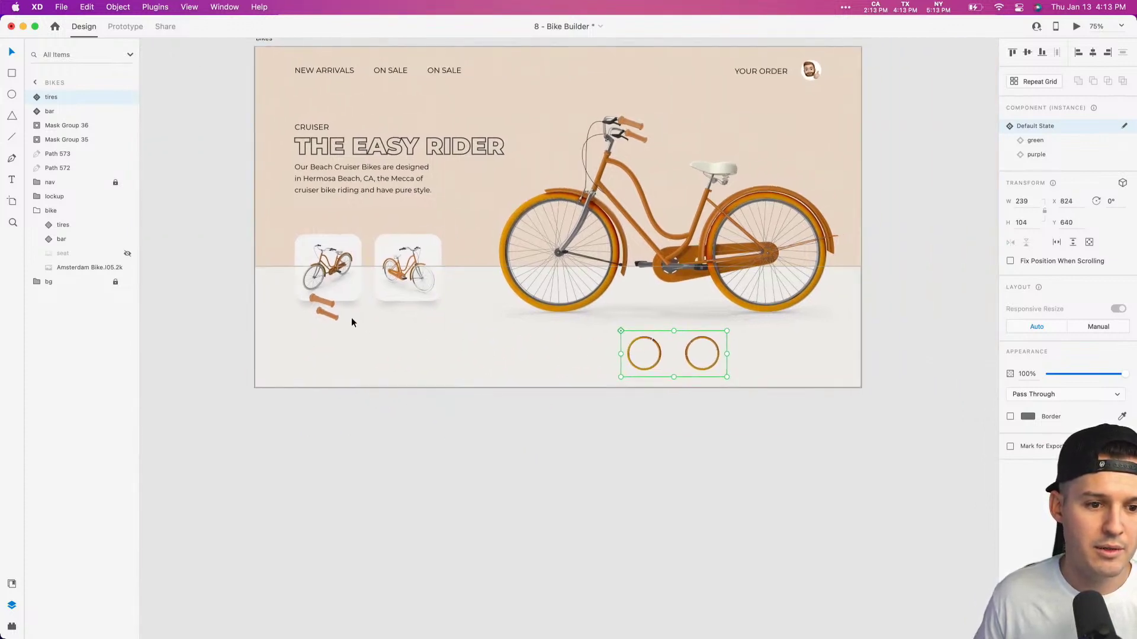
# Step: Place the pasted handlebar grips beside the small tires, shift both to X 710 and align their vertical centers
pyautogui.moveTo(325, 329); pyautogui.dragTo(496, 365)
pyautogui.moveTo(567, 360); pyautogui.dragTo(575, 356)
pyautogui.keyDown('shift'); pyautogui.click(652, 355); pyautogui.keyUp('shift')
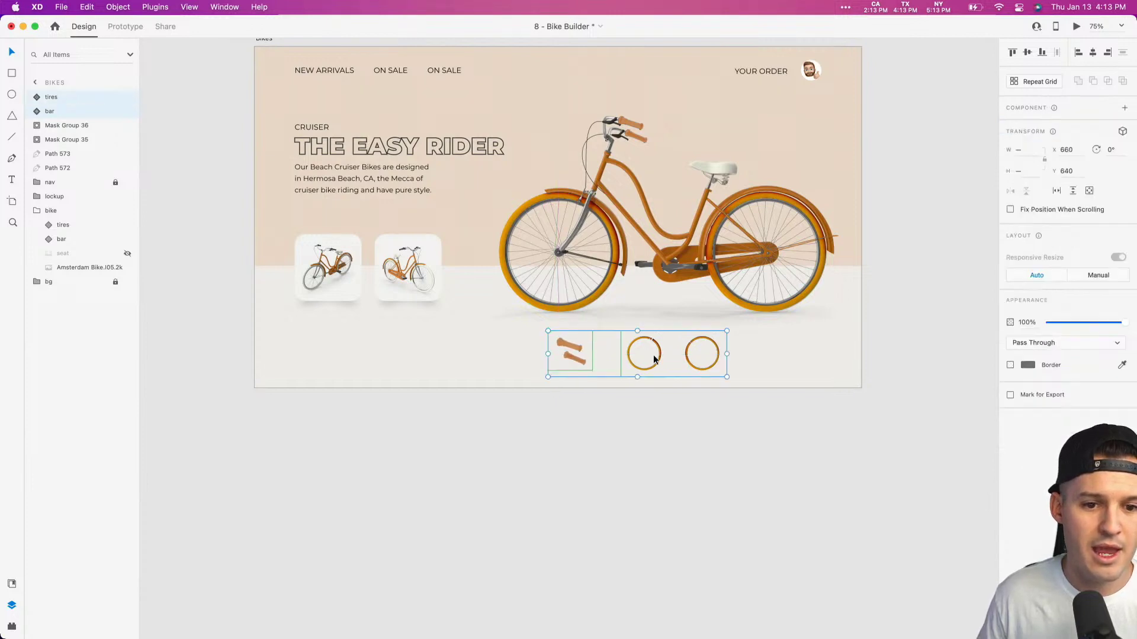
pyautogui.hscroll(2, 978, 241)
pyautogui.scroll(2, 978, 241)
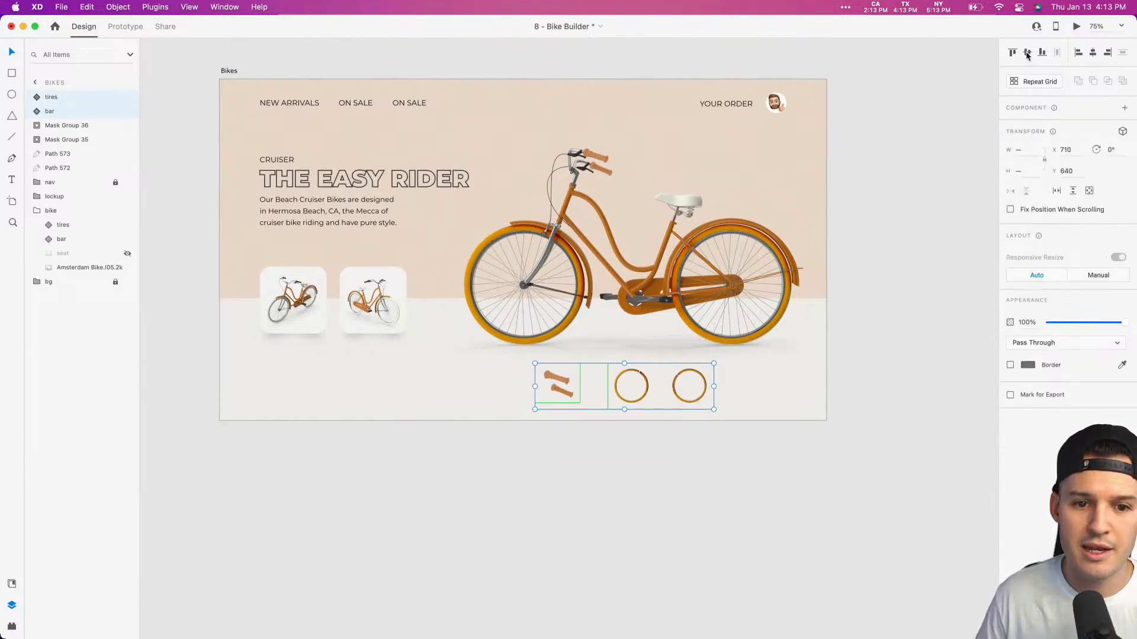
pyautogui.click(898, 325)
# Step: Move the bike group up and slightly right to X 452, Y -160, clear of the small parts below
pyautogui.scroll(-2, 900, 320)
pyautogui.hscroll(-1, 900, 320)
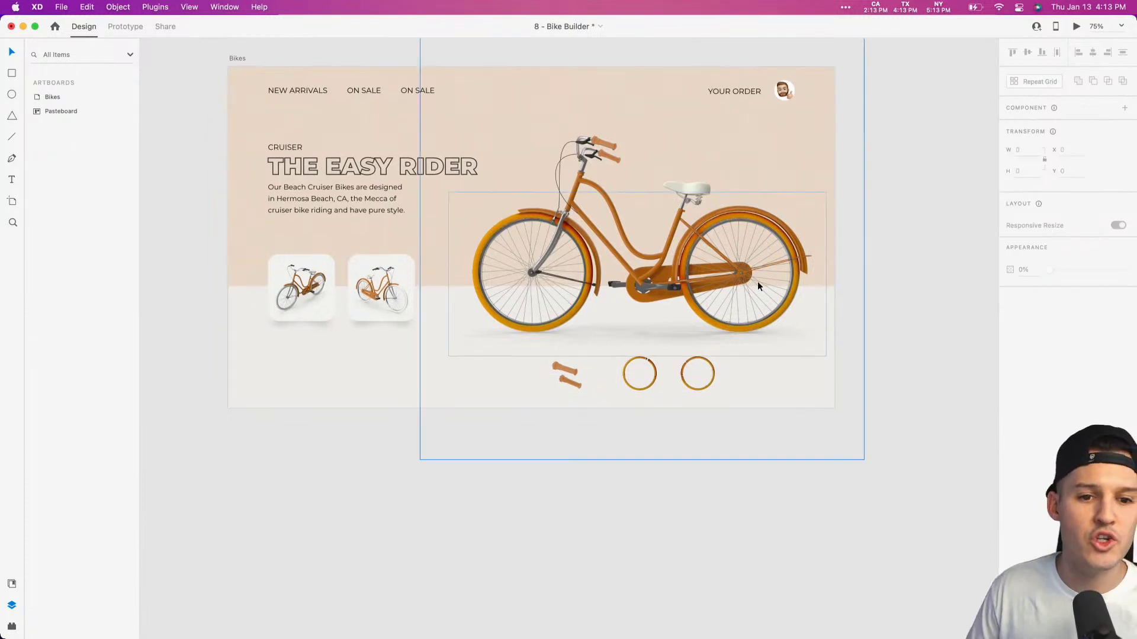
pyautogui.moveTo(758, 282); pyautogui.dragTo(758, 263)
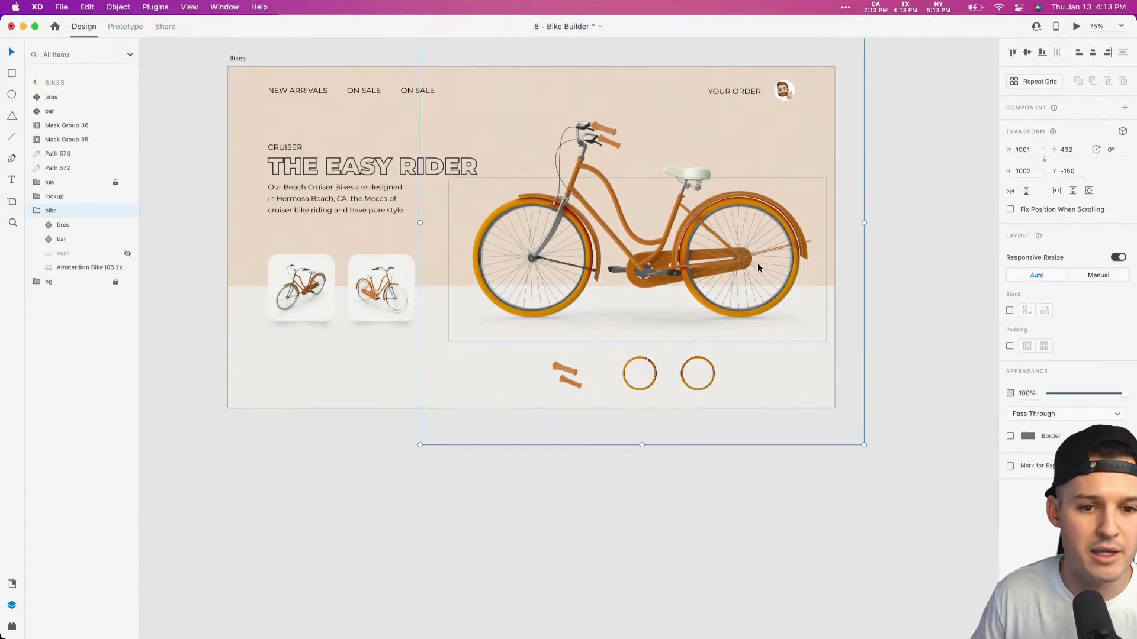
pyautogui.hotkey('shift', 'Right')
pyautogui.hotkey('shift', 'Right')
pyautogui.hotkey('shift', 'Up')
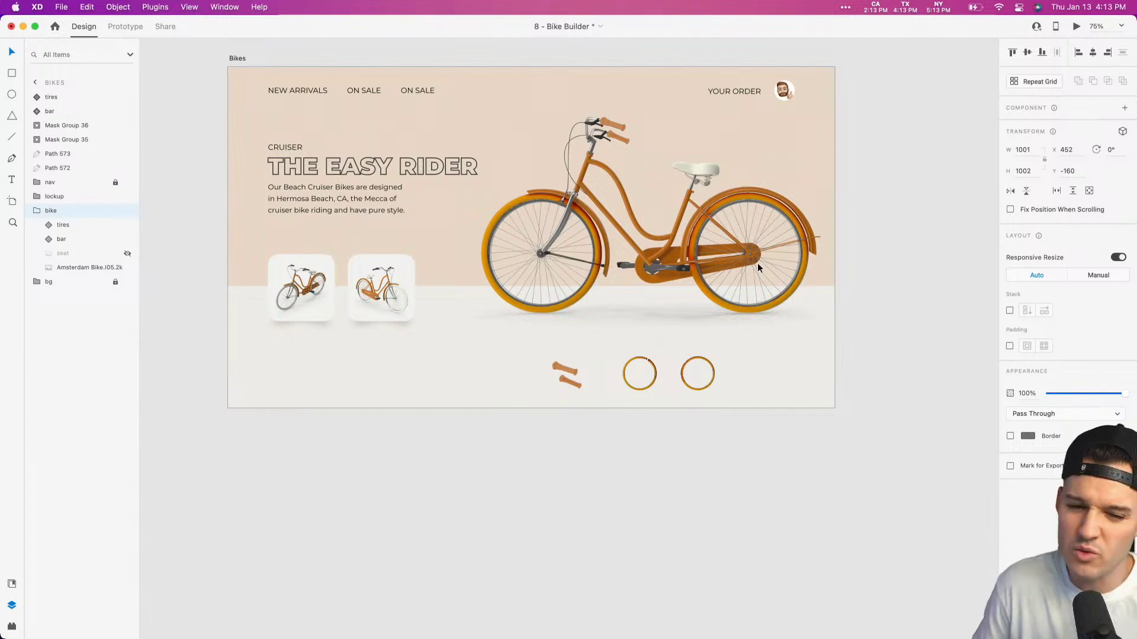
pyautogui.click(588, 507)
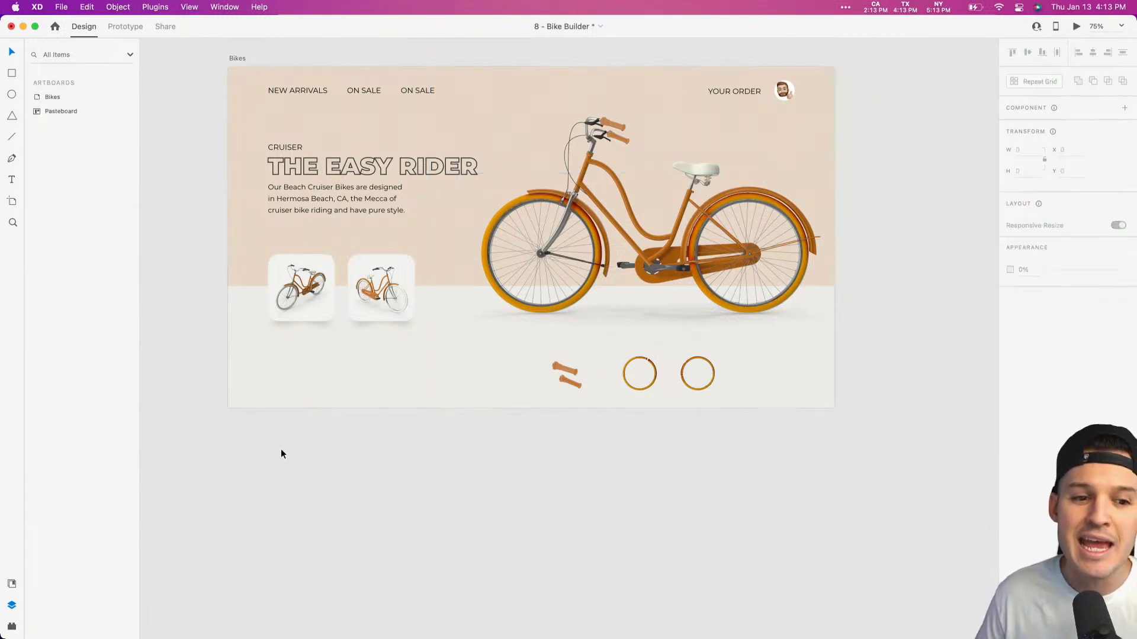
pyautogui.press('z')
pyautogui.moveTo(203, 322); pyautogui.dragTo(875, 236)
pyautogui.moveTo(445, 411); pyautogui.dragTo(633, 295)
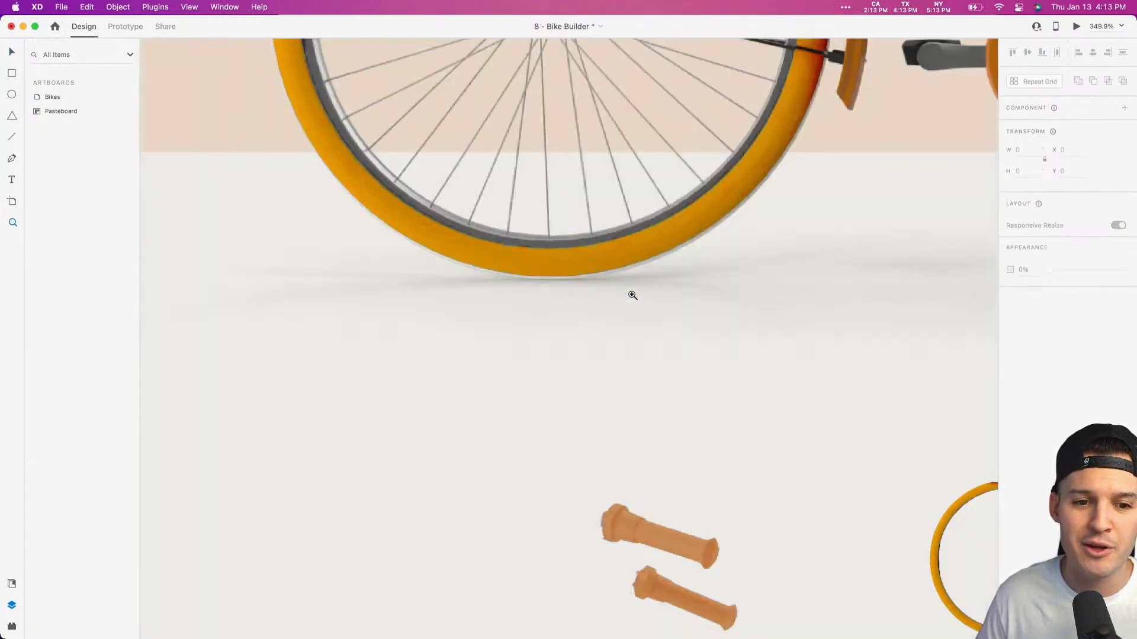
pyautogui.moveTo(454, 429); pyautogui.dragTo(361, 543)
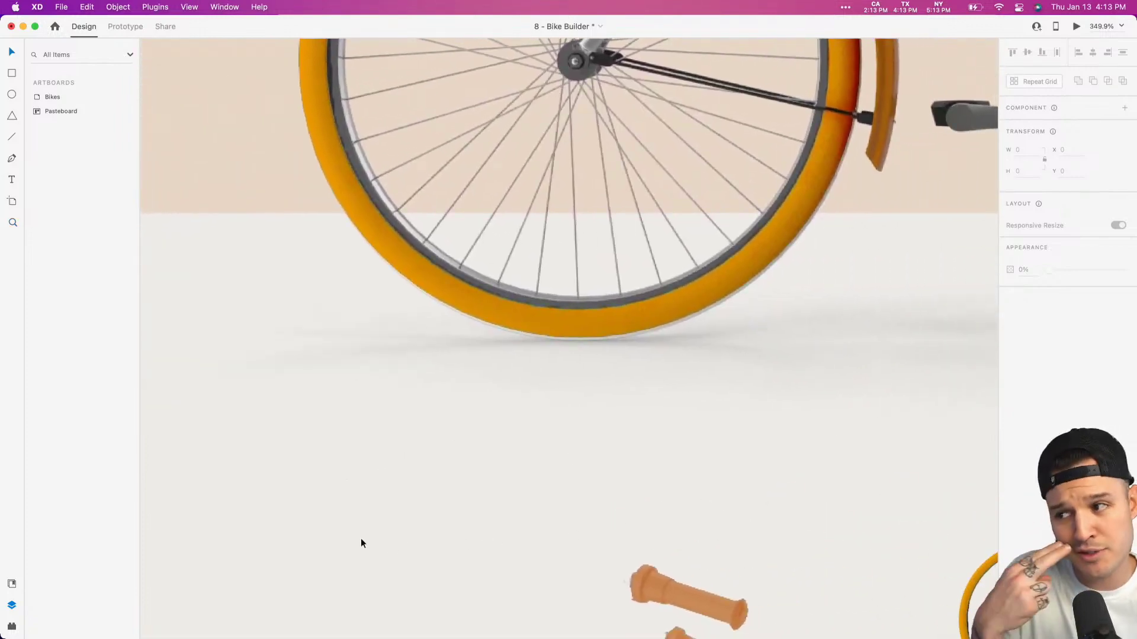
pyautogui.press('super+minus')
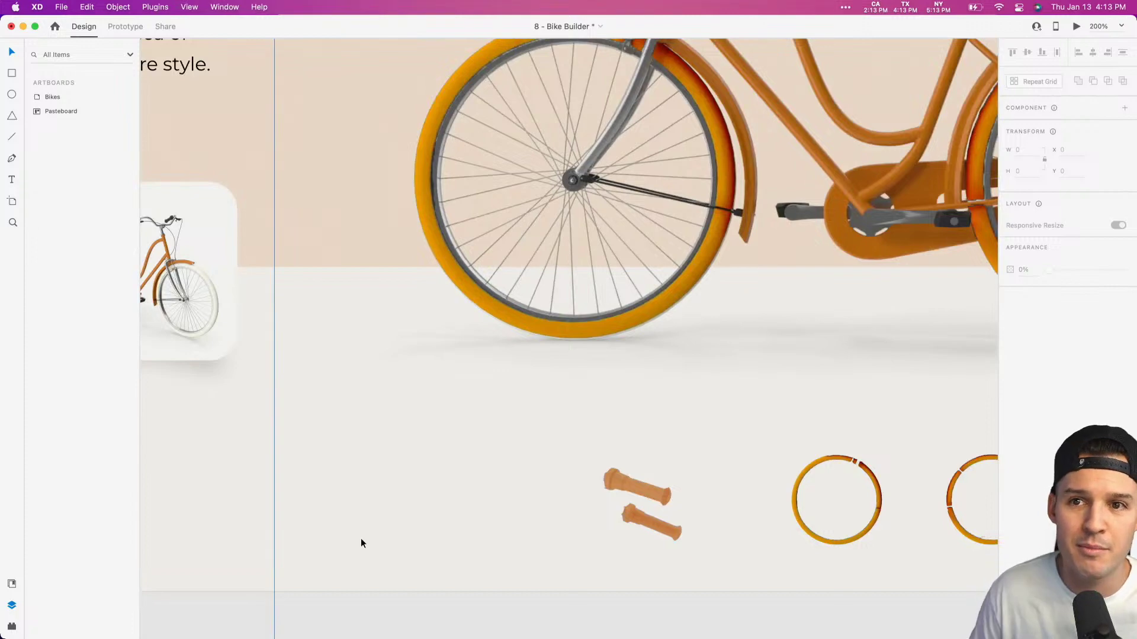
pyautogui.moveTo(539, 600)
pyautogui.press('super+minus')
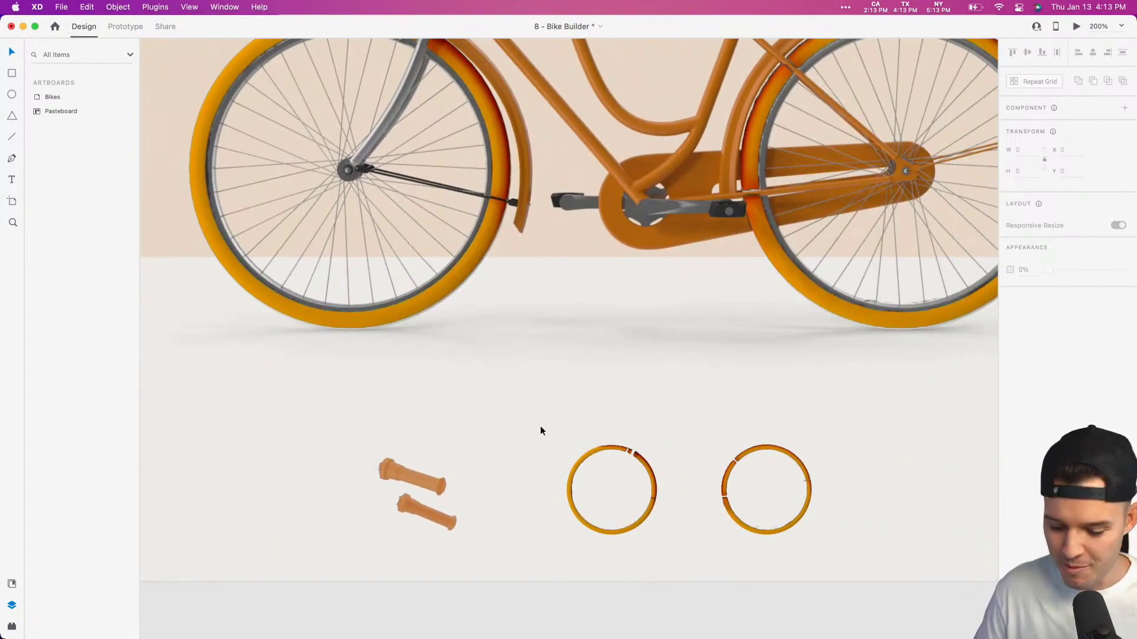
# Step: Move the small grips away from the small tires to X 669, and shift both components right together to X 732
pyautogui.press('super+0')
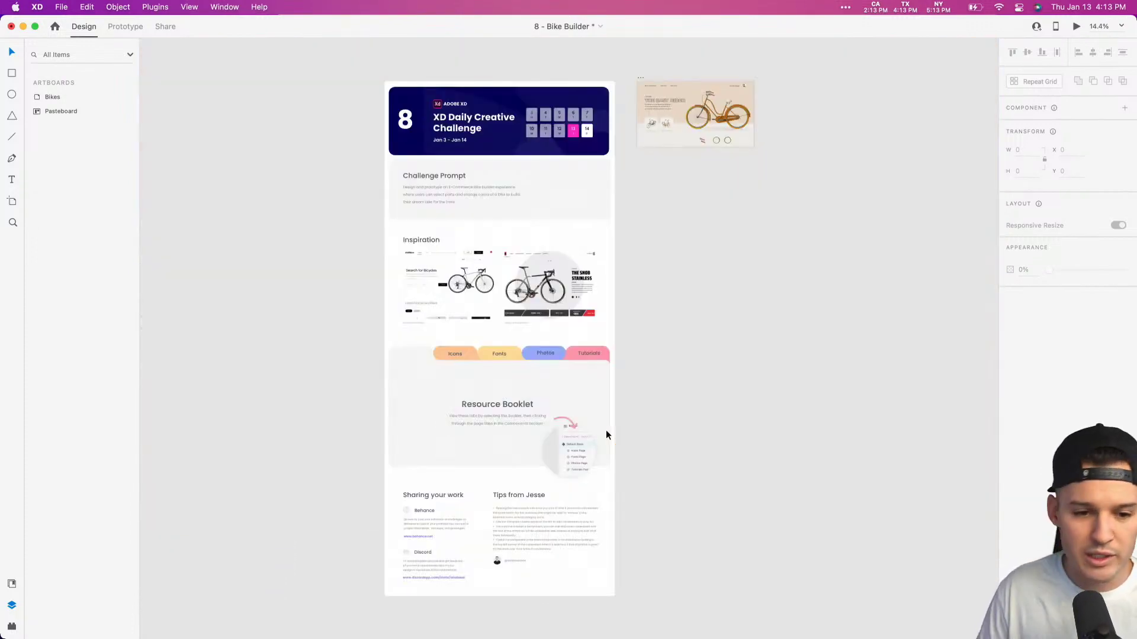
pyautogui.moveTo(774, 177); pyautogui.dragTo(640, 91)
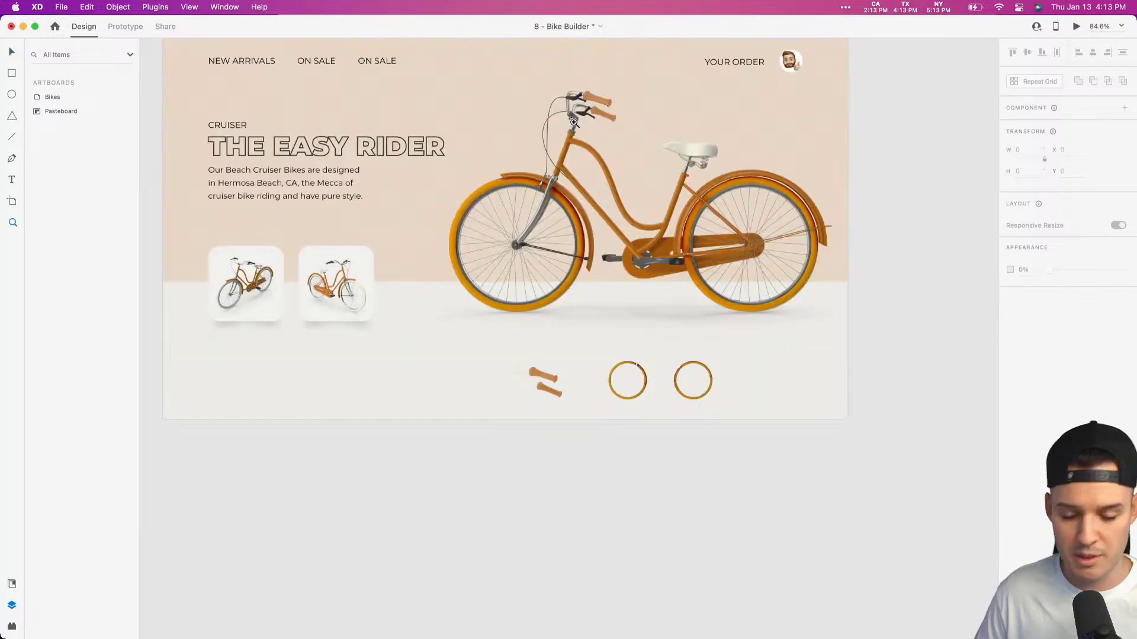
pyautogui.press('v')
pyautogui.hscroll(-3, 592, 267)
pyautogui.scroll(2, 592, 267)
pyautogui.click(615, 432)
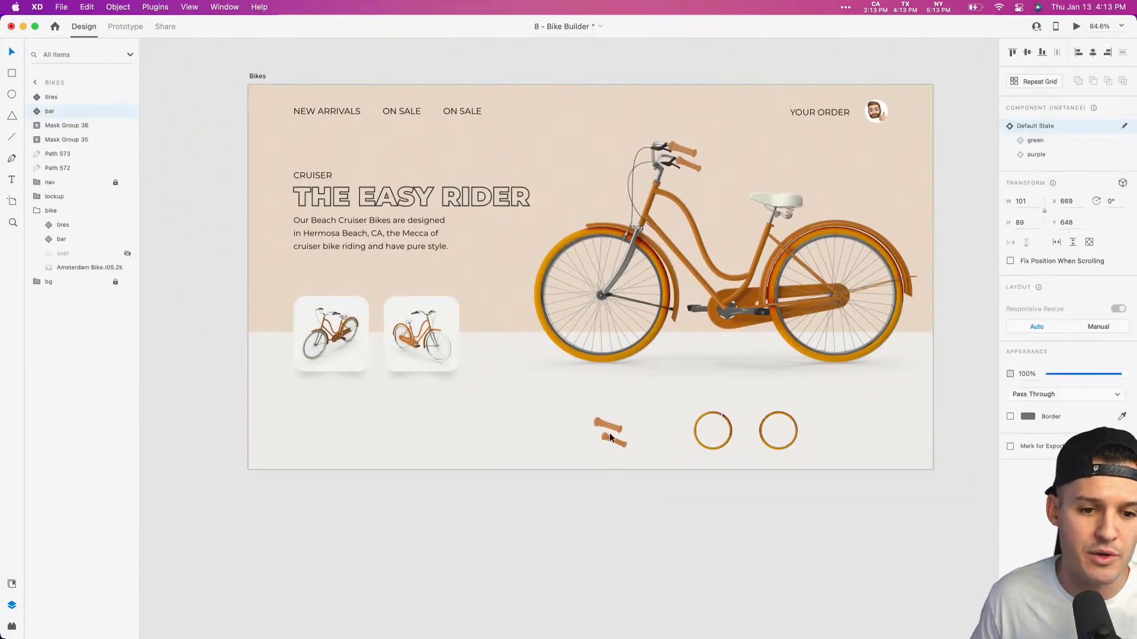
pyautogui.keyDown('shift'); pyautogui.click(718, 431); pyautogui.keyUp('shift')
pyautogui.moveTo(718, 431); pyautogui.dragTo(757, 435)
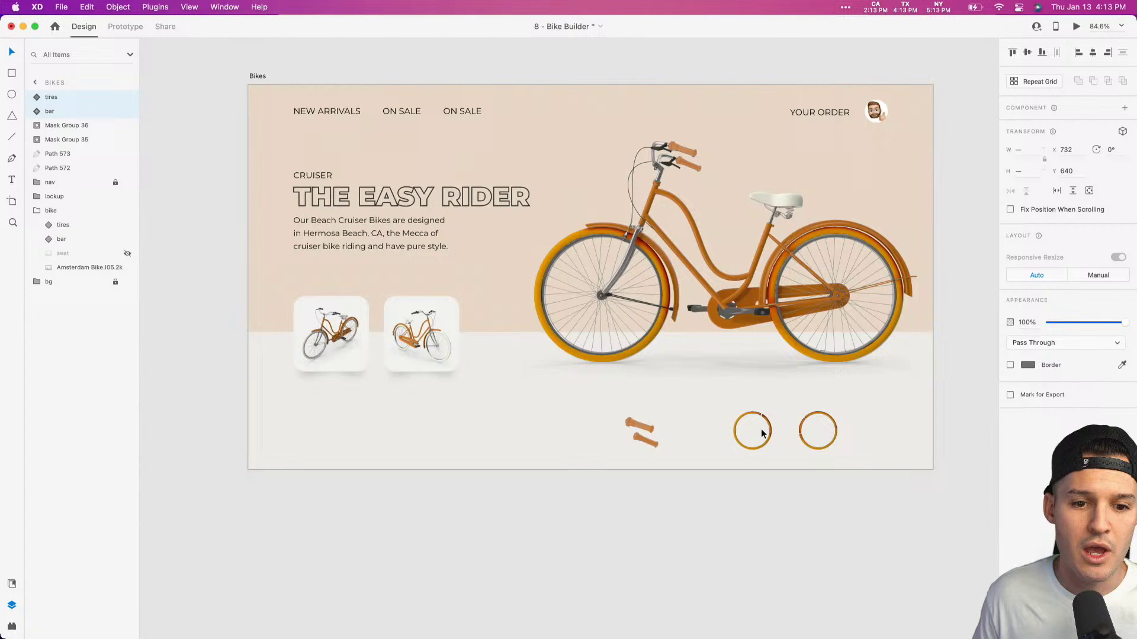
# Step: Duplicate the "THE EASY RIDER" title and place the copy above the small grips and tires at X 674, Y 584
pyautogui.click(413, 194)
pyautogui.click(507, 490)
pyautogui.press('z')
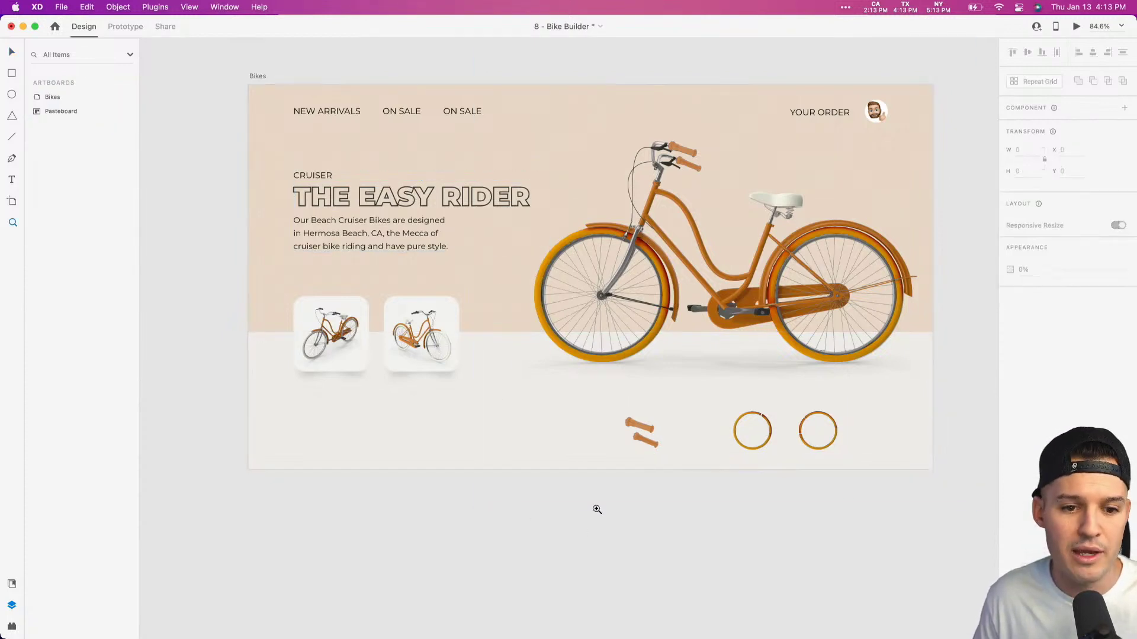
pyautogui.moveTo(596, 509); pyautogui.dragTo(834, 337)
pyautogui.press('v')
pyautogui.press('super+v')
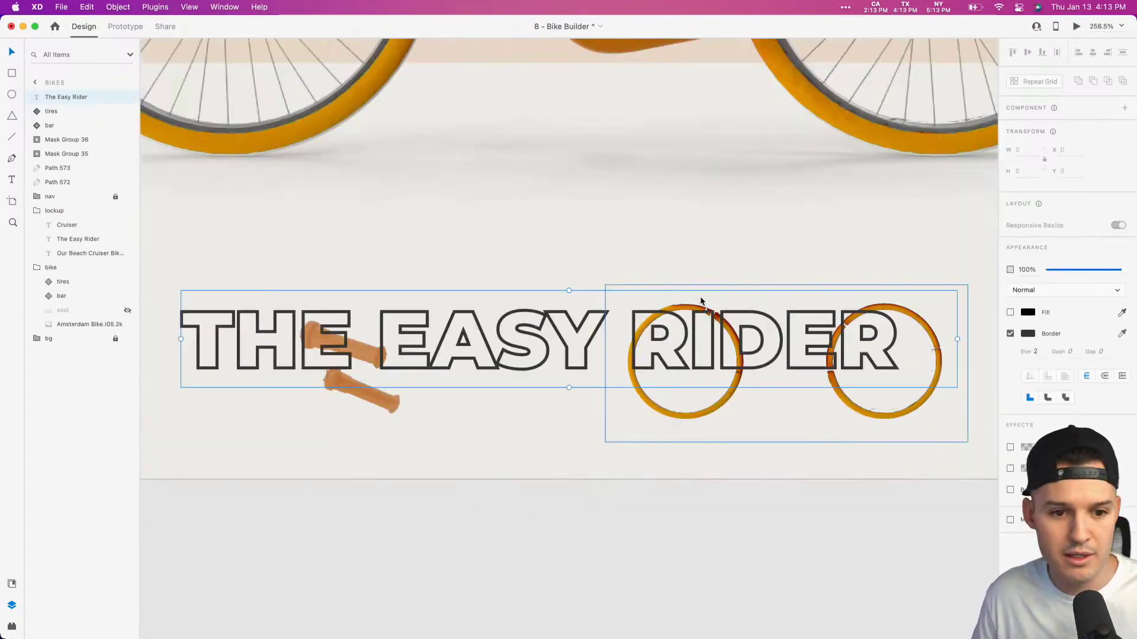
pyautogui.moveTo(544, 342); pyautogui.dragTo(545, 248)
# Step: Replace the duplicated title's text with "CUSTOMIZE"
pyautogui.doubleClick(546, 249)
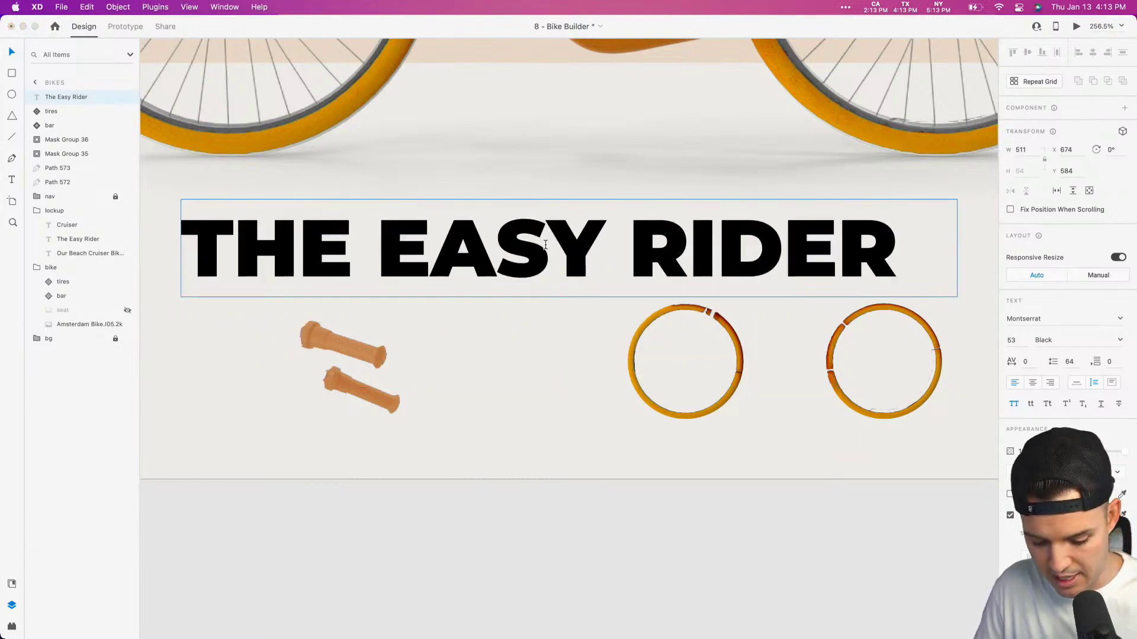
pyautogui.press('super+a')
pyautogui.write('CUSTOMIZE')
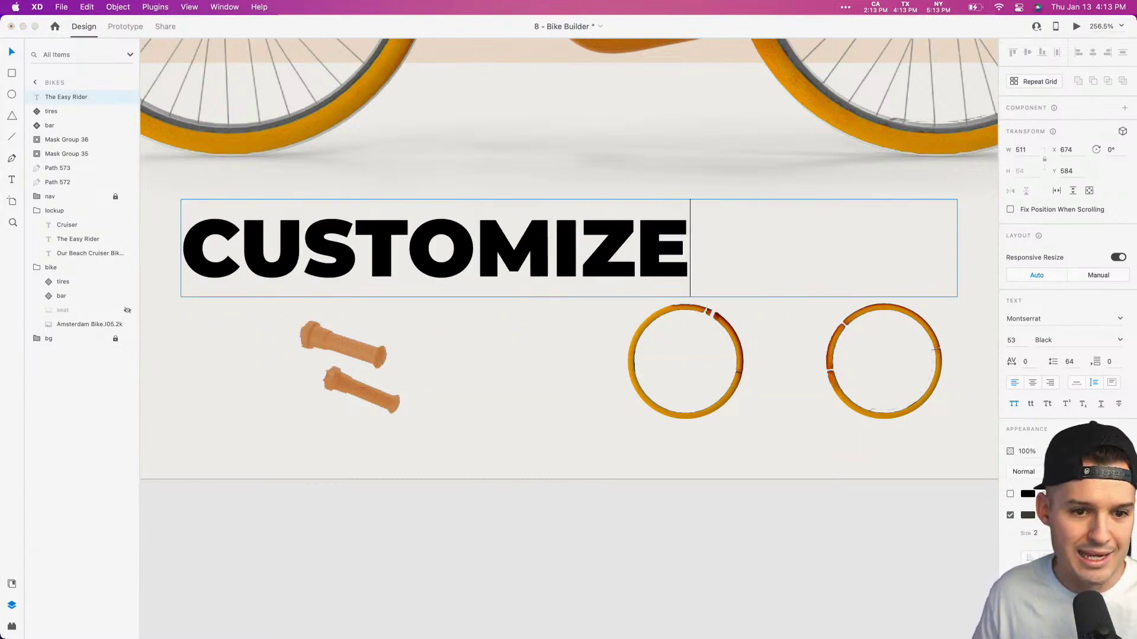
pyautogui.press('Escape')
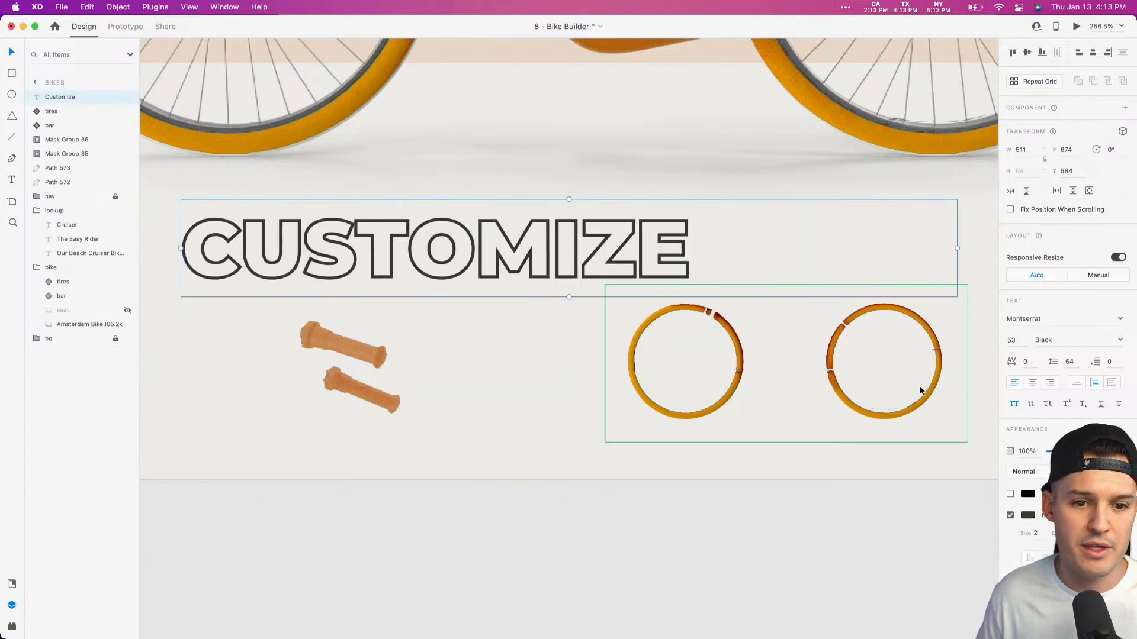
# Step: Set the CUSTOMIZE text to auto width with font size 33 and border size 1
pyautogui.click(1075, 383)
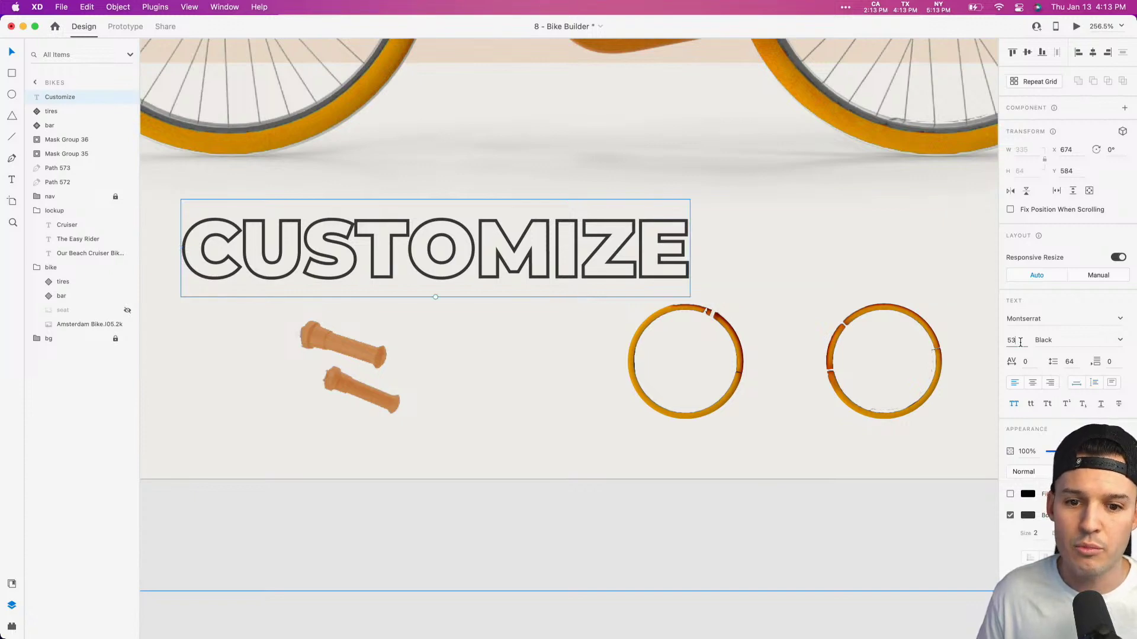
pyautogui.write('33')
pyautogui.press('Return')
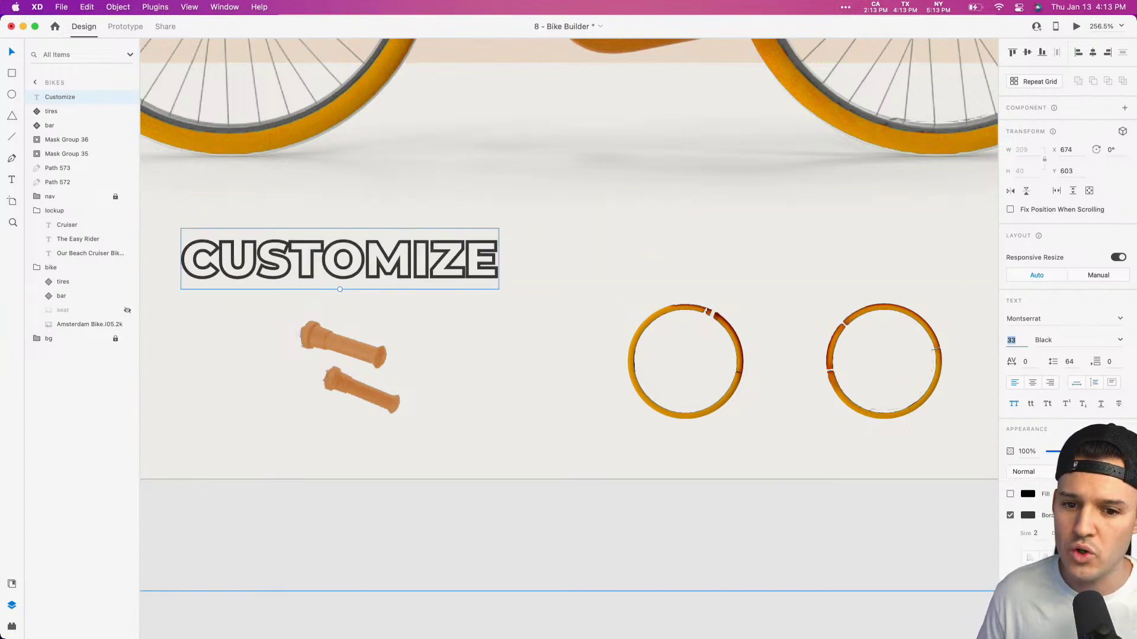
pyautogui.write('1')
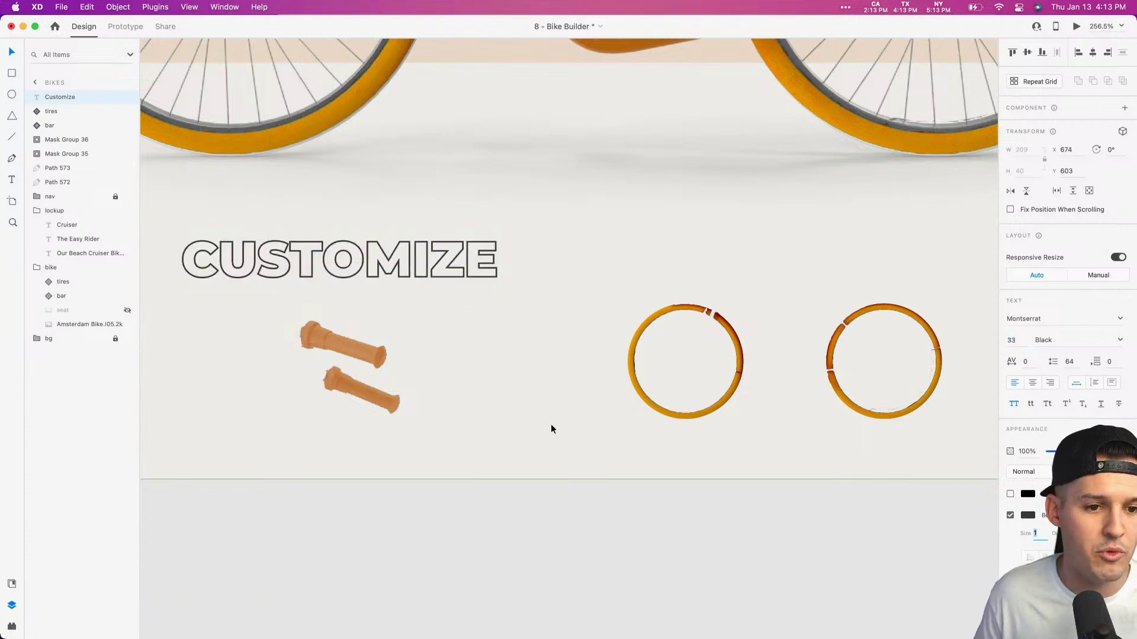
# Step: Place the CUSTOMIZE heading left of the small grips at X 590, vertically centered with the grips and tires
pyautogui.moveTo(461, 270); pyautogui.dragTo(651, 243)
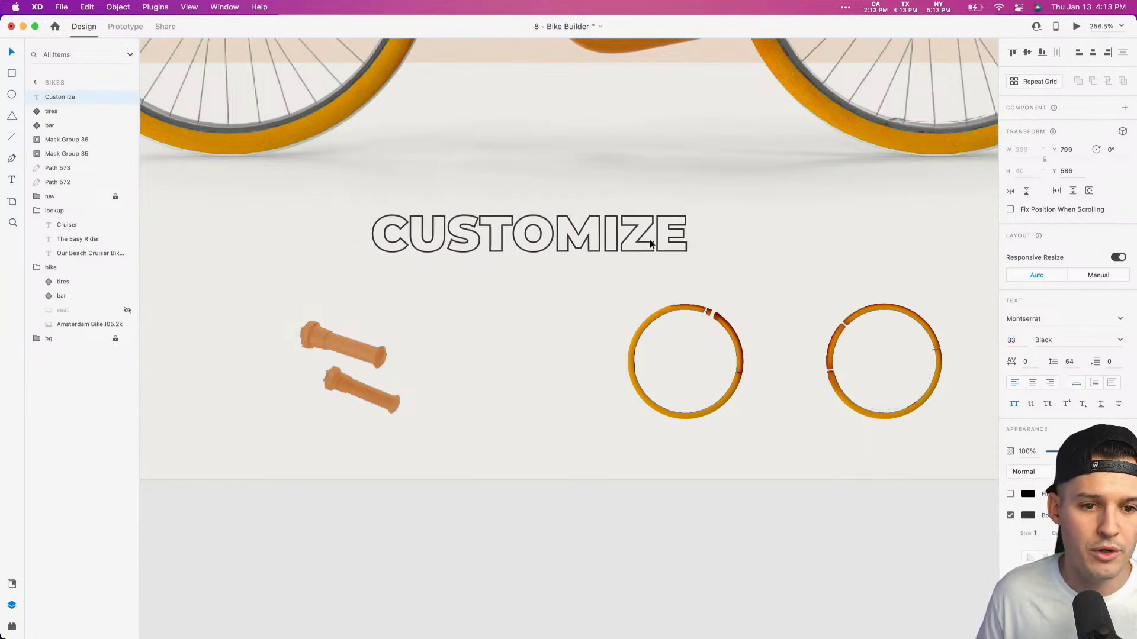
pyautogui.press('super+1')
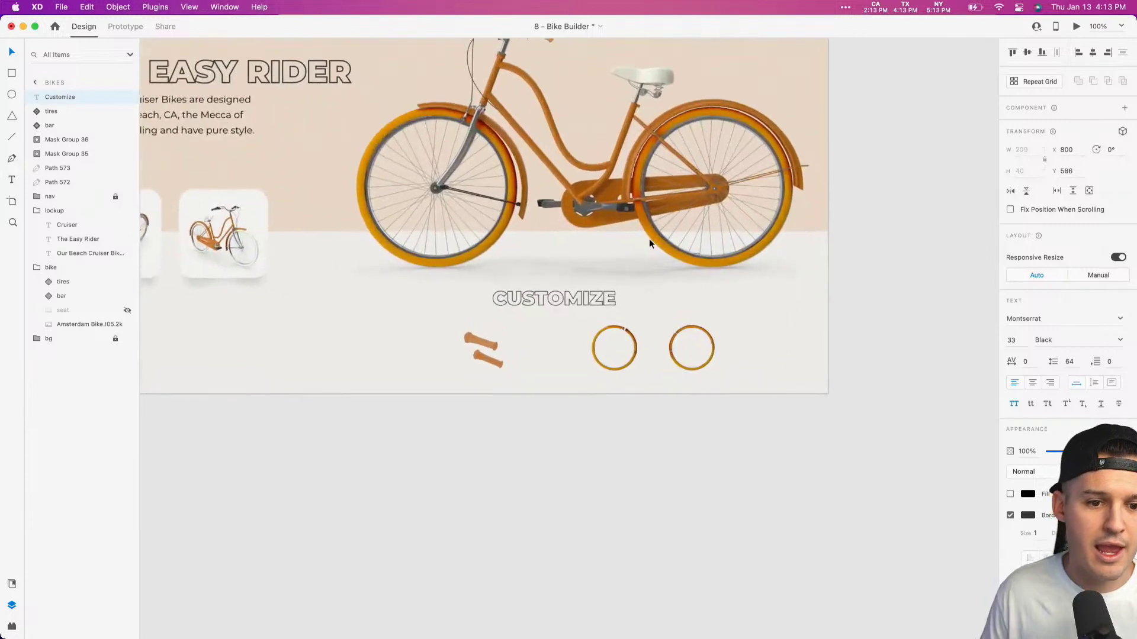
pyautogui.hscroll(-5, 649, 239)
pyautogui.moveTo(794, 317); pyautogui.dragTo(703, 358)
pyautogui.hscroll(5, 492, 364)
pyautogui.keyDown('shift'); pyautogui.click(492, 364); pyautogui.keyUp('shift')
pyautogui.keyDown('shift'); pyautogui.click(636, 359); pyautogui.keyUp('shift')
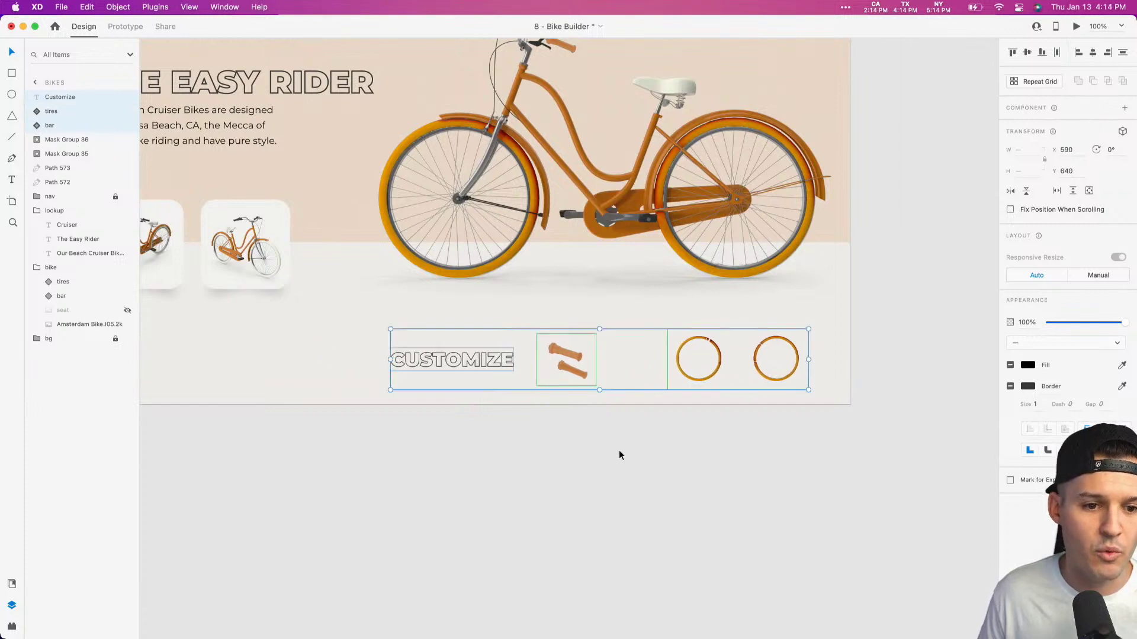
# Step: Spread out the bottom row by moving the CUSTOMIZE heading to X 503 and the small grips to X 842
pyautogui.click(495, 357)
pyautogui.moveTo(495, 358); pyautogui.dragTo(443, 359)
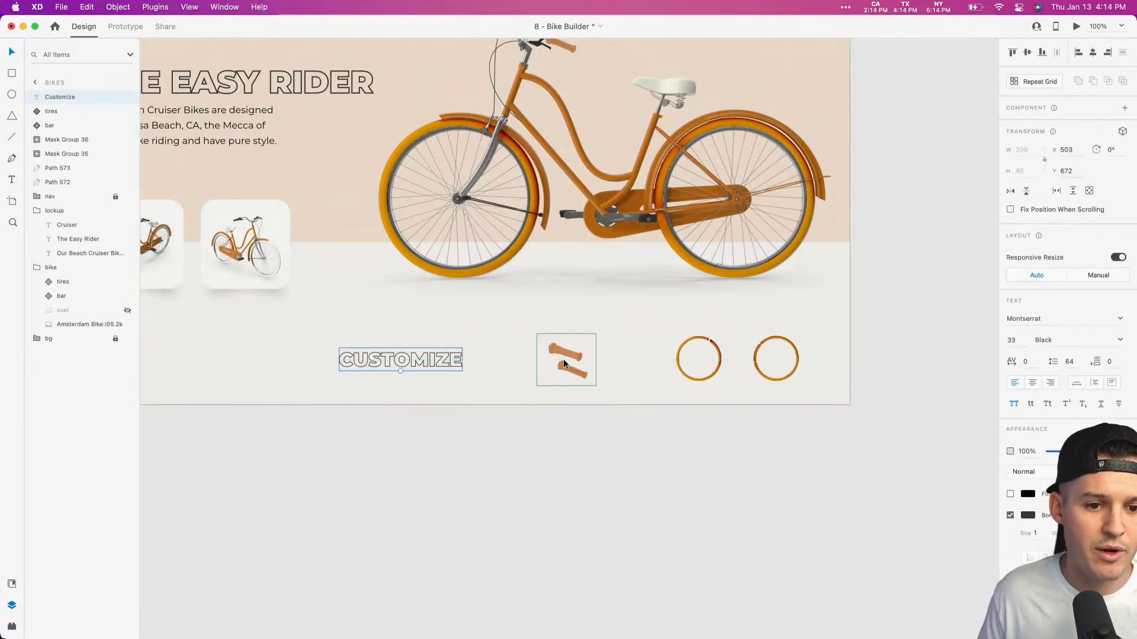
pyautogui.moveTo(563, 360); pyautogui.dragTo(566, 359)
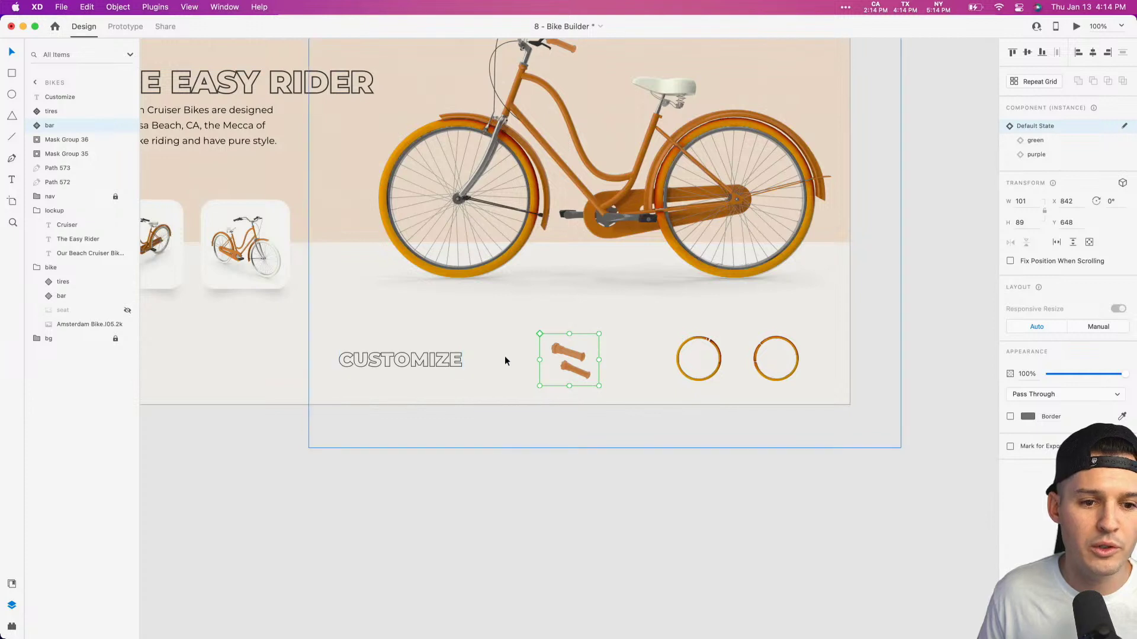
pyautogui.hscroll(3, 639, 498)
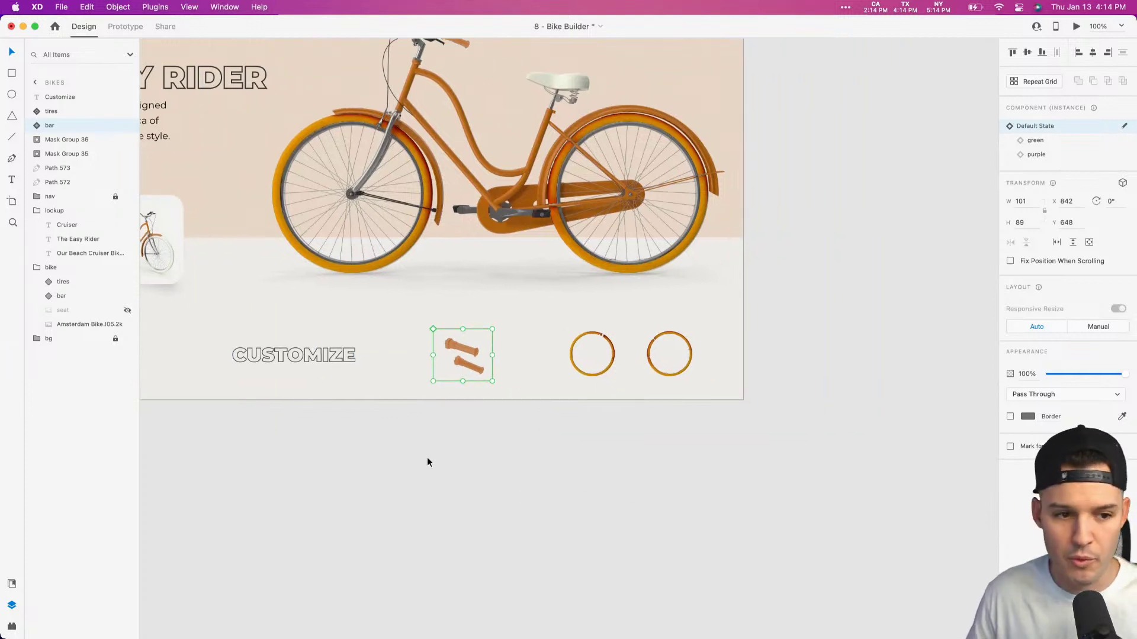
# Step: Copy the rounded background rectangle from the second bike thumbnail's mask group and paste it outside the group over the small grips
pyautogui.hscroll(-5, 415, 415)
pyautogui.doubleClick(340, 215)
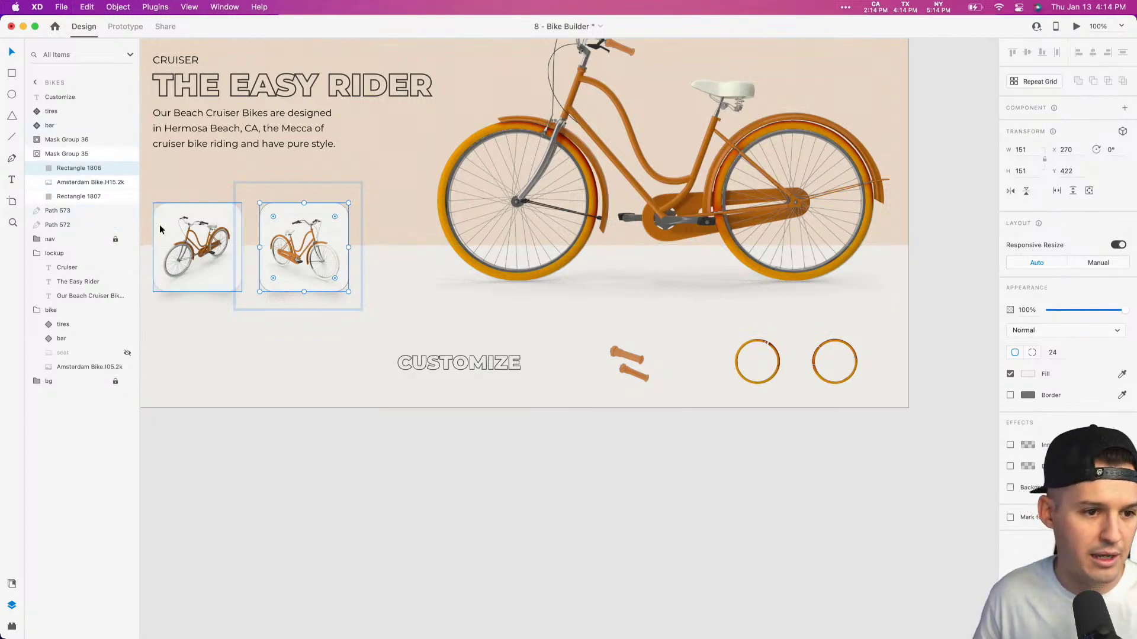
pyautogui.click(84, 198)
pyautogui.click(588, 492)
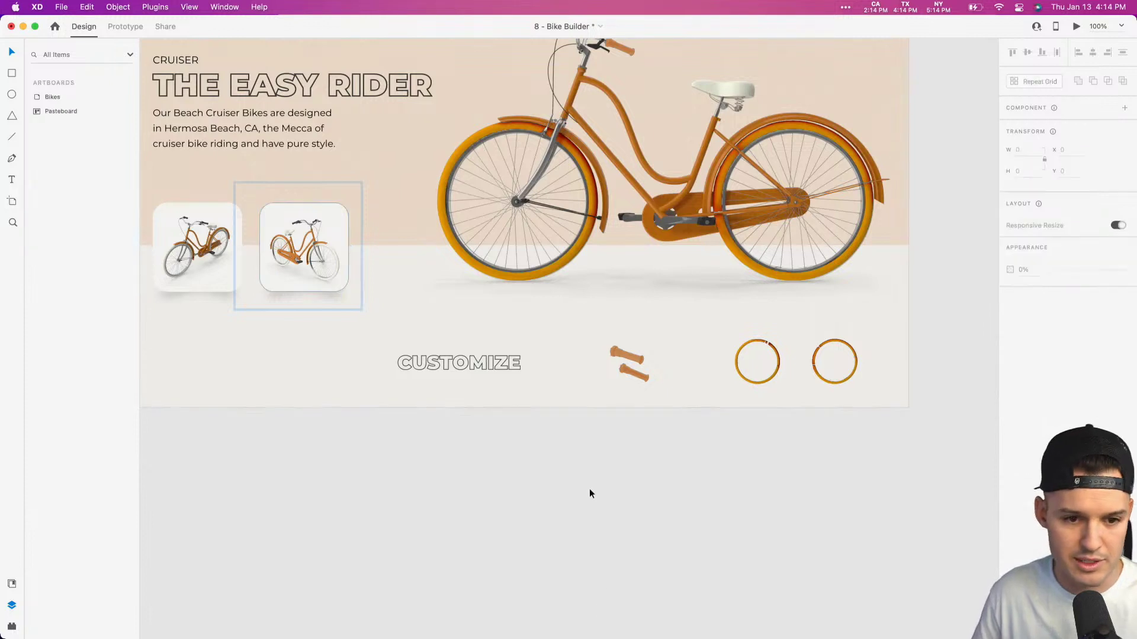
pyautogui.press('z')
pyautogui.moveTo(572, 433); pyautogui.dragTo(736, 268)
pyautogui.keyDown('super'); pyautogui.click(684, 303); pyautogui.keyUp('super')
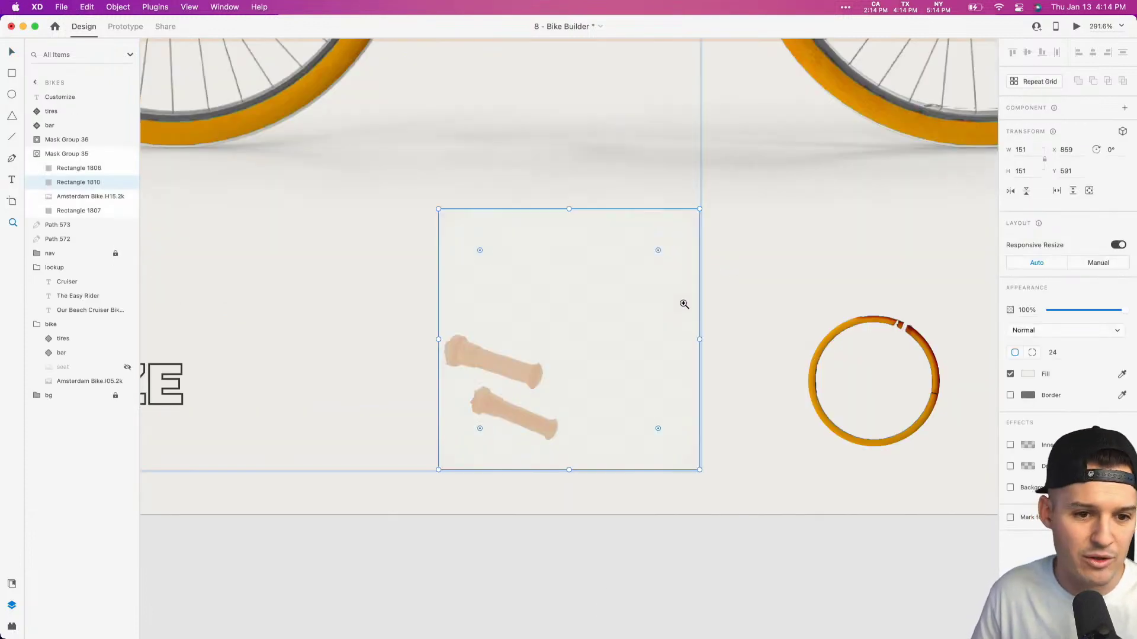
pyautogui.press('super+c')
pyautogui.press('Delete')
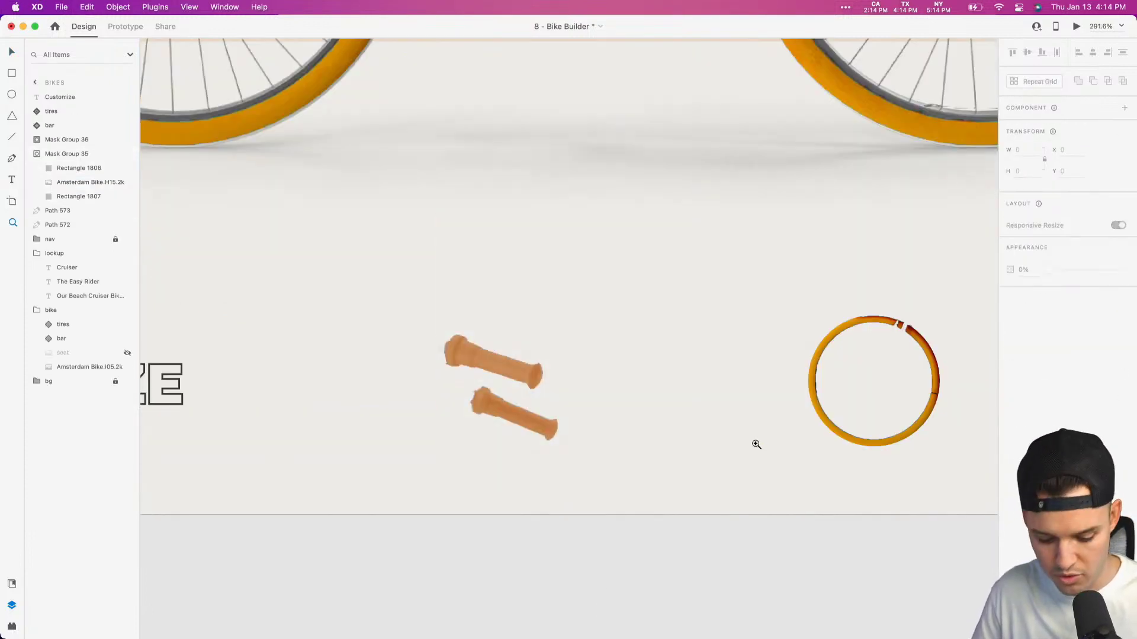
pyautogui.click(506, 382)
pyautogui.press('super+v')
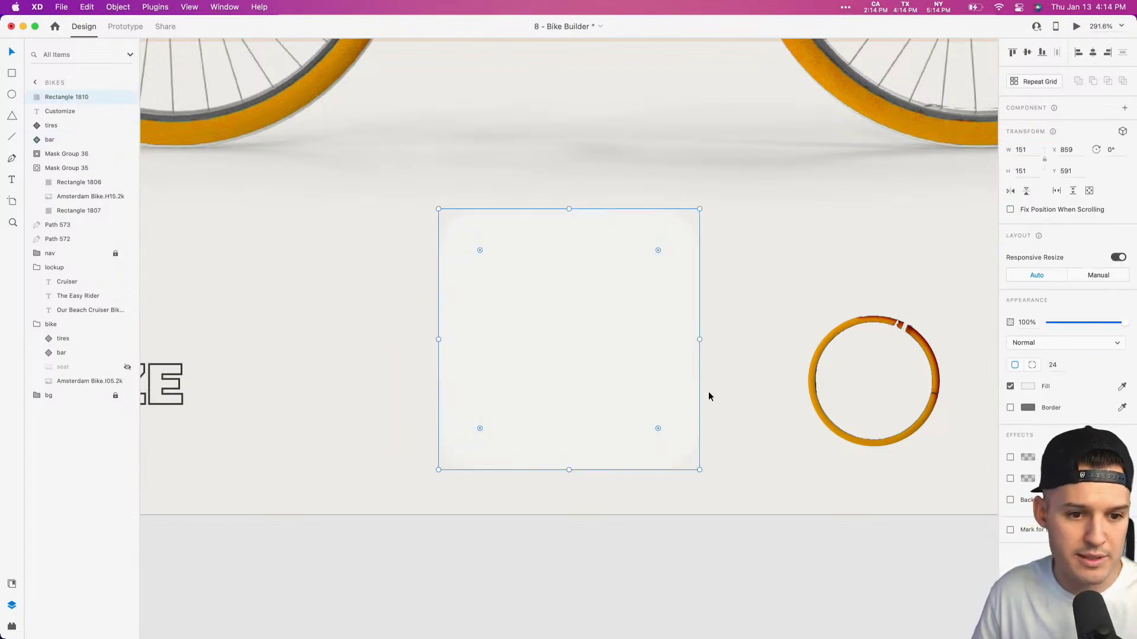
# Step: Send the pasted rounded card backward in the layer order until it sits behind the small grips
pyautogui.press('super+bracketleft')
pyautogui.press('super+bracketleft')
pyautogui.press('super+bracketleft')
pyautogui.press('super+bracketleft')
pyautogui.press('super+bracketleft')
pyautogui.press('super+bracketleft')
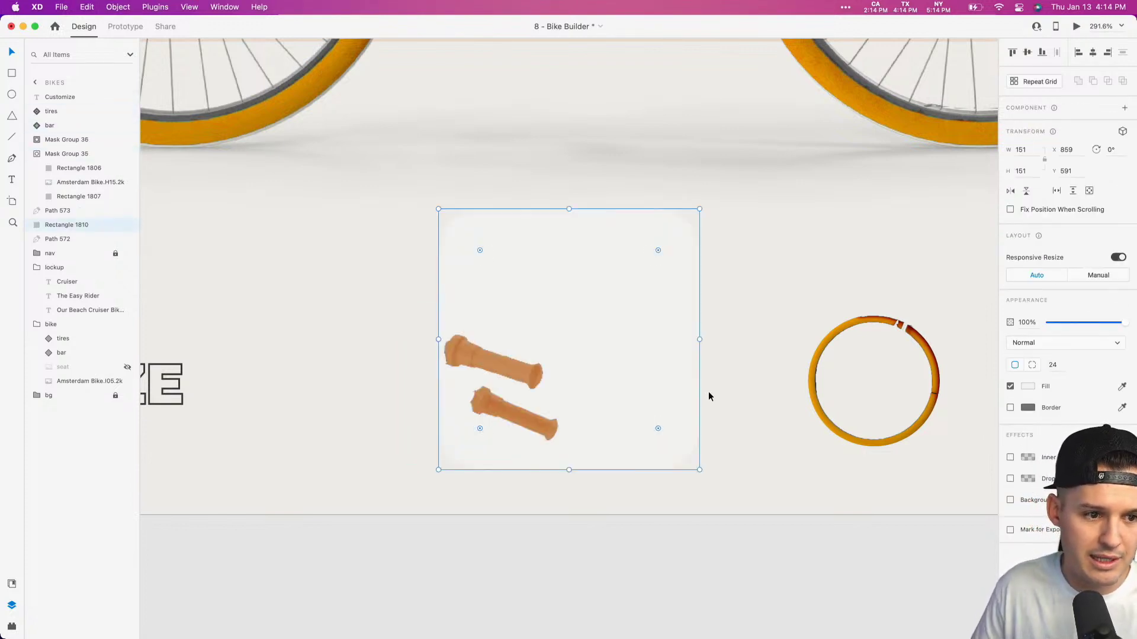
# Step: Resize the grip card to 163 × 114 and position it around the small grips at X 812, Y 635
pyautogui.scroll(-5, 625, 304)
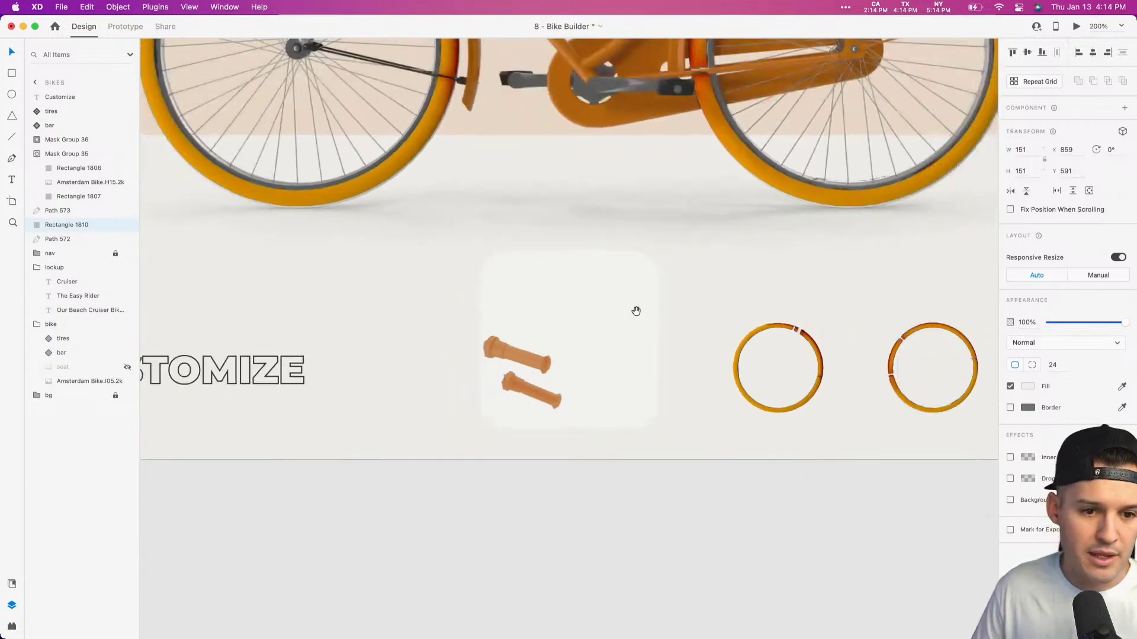
pyautogui.scroll(3, 634, 312)
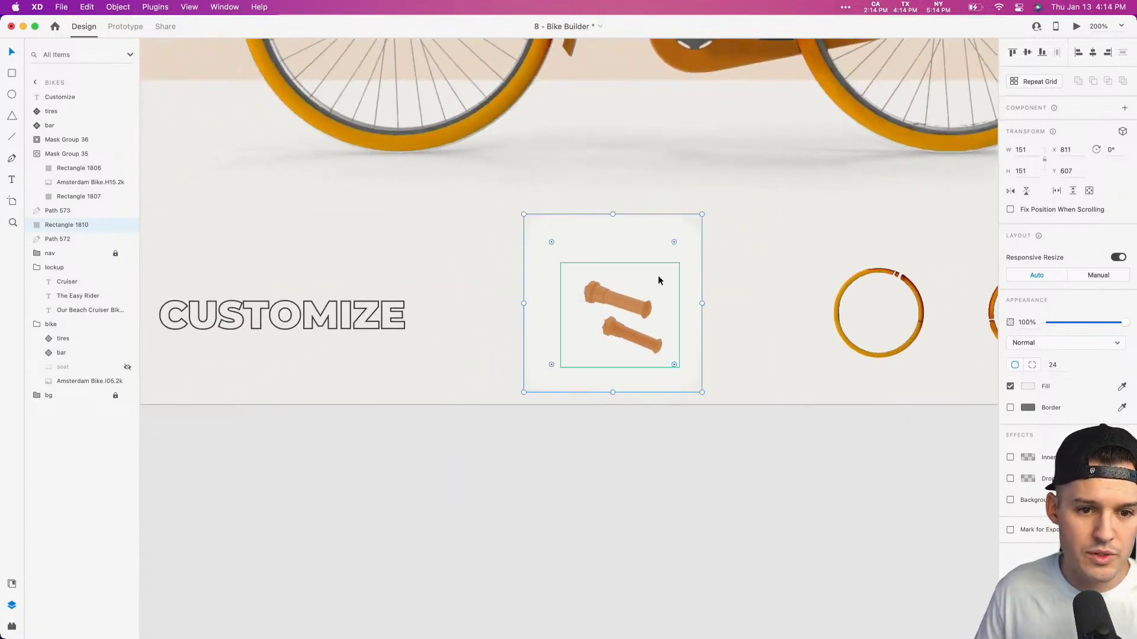
pyautogui.moveTo(618, 215); pyautogui.dragTo(613, 259)
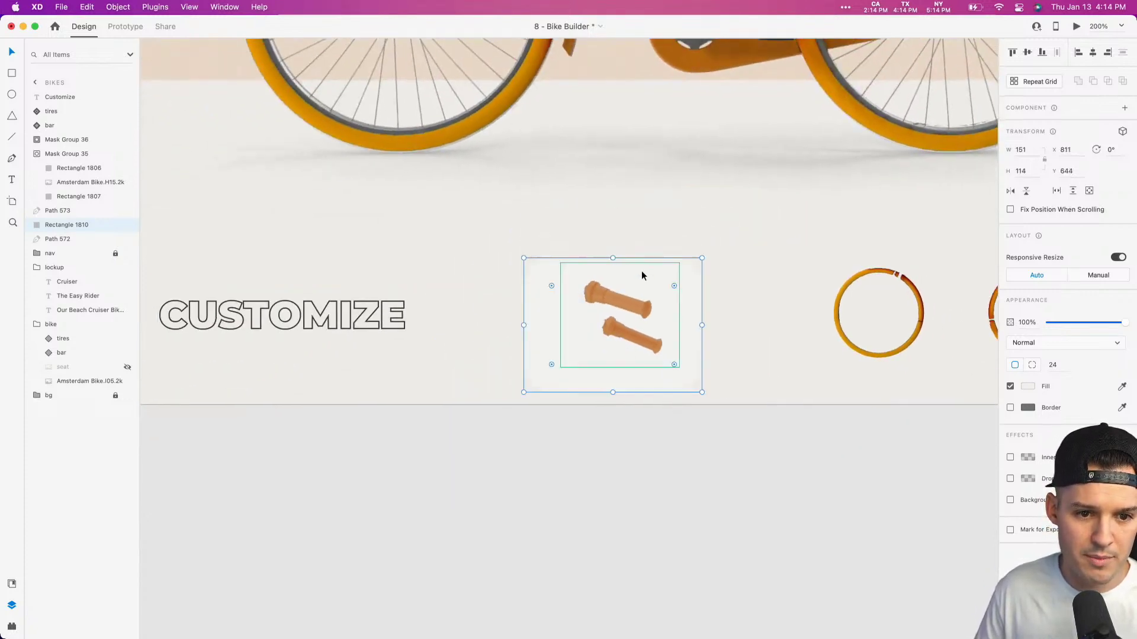
pyautogui.moveTo(697, 281); pyautogui.dragTo(697, 270)
pyautogui.moveTo(704, 312); pyautogui.dragTo(717, 315)
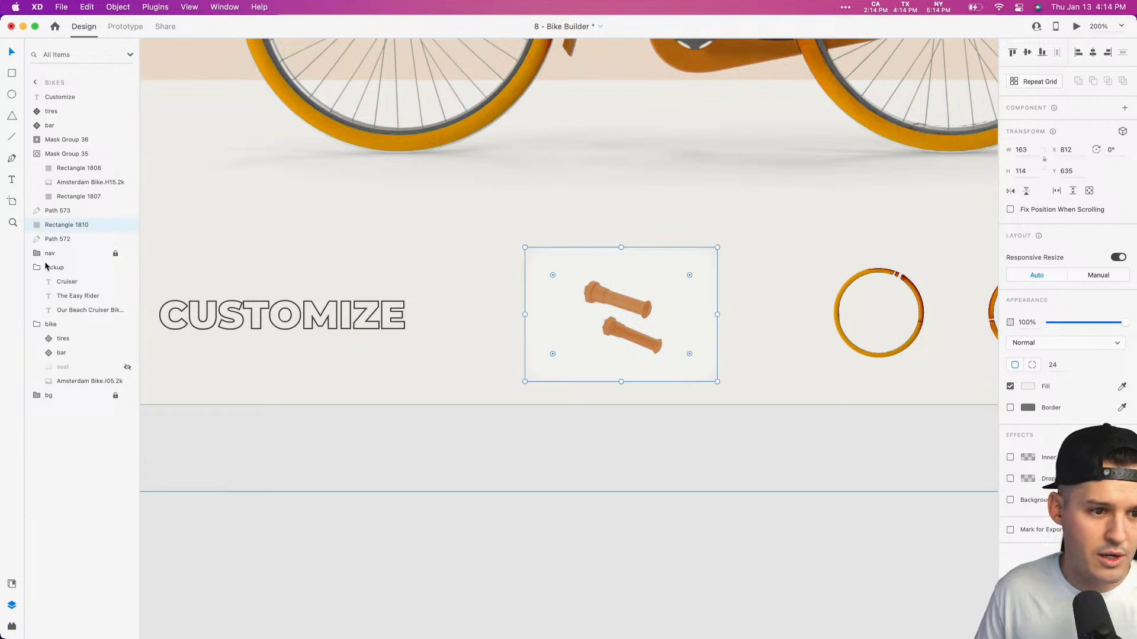
# Step: Copy the second bike thumbnail's blurred shadow and place it at the grip card's lower edge at about X 836, Y 731
pyautogui.click(38, 155)
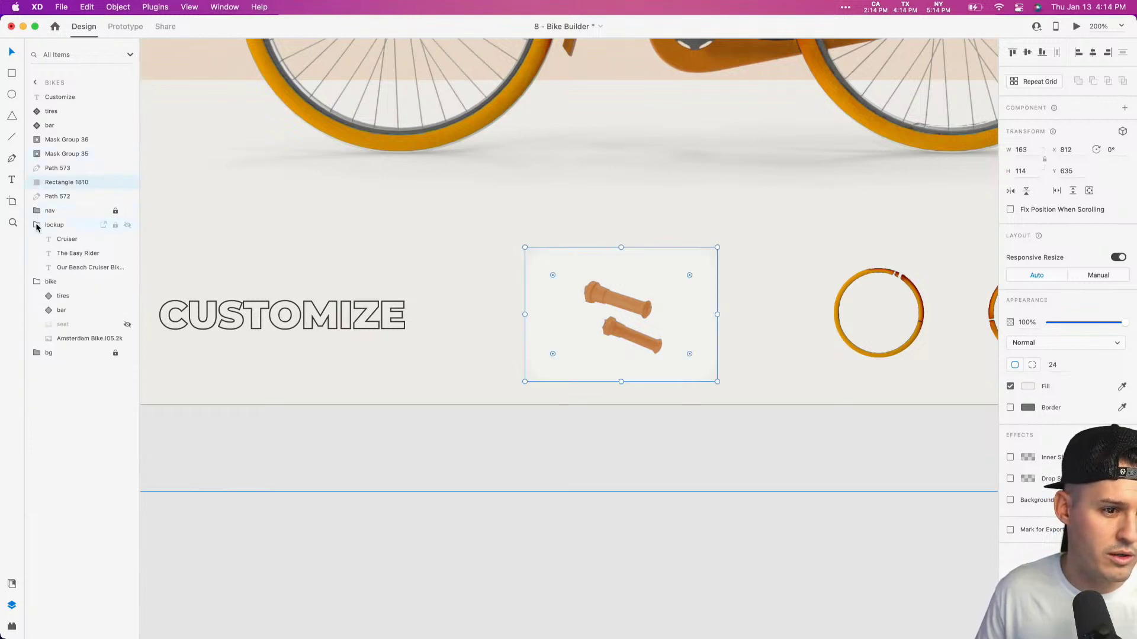
pyautogui.click(36, 225)
pyautogui.click(52, 197)
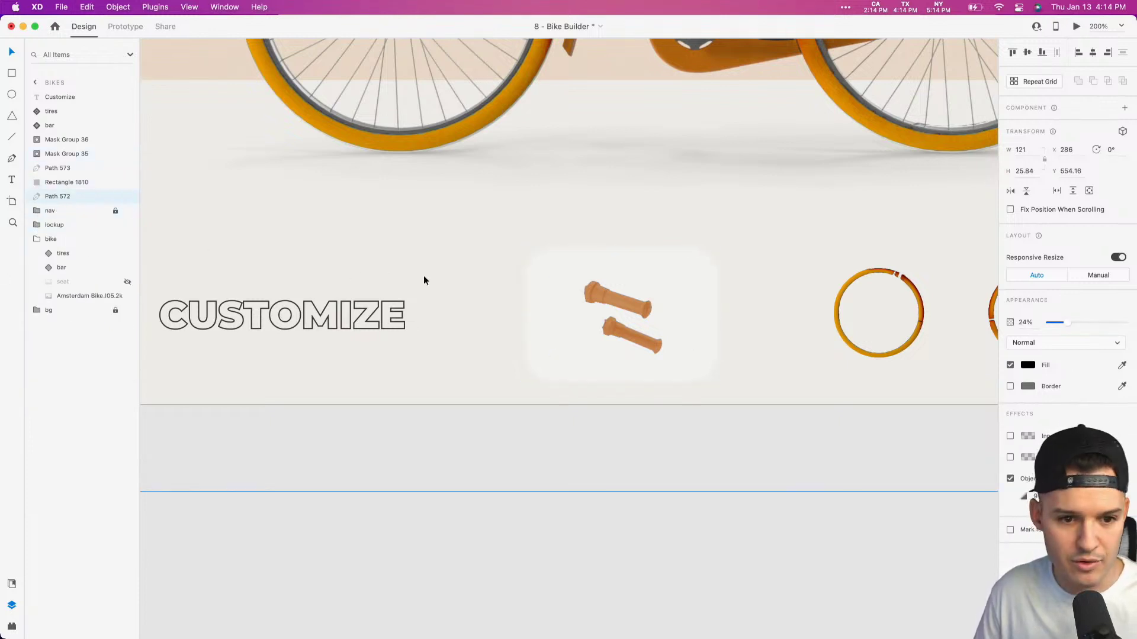
pyautogui.click(531, 312)
pyautogui.press('super+v')
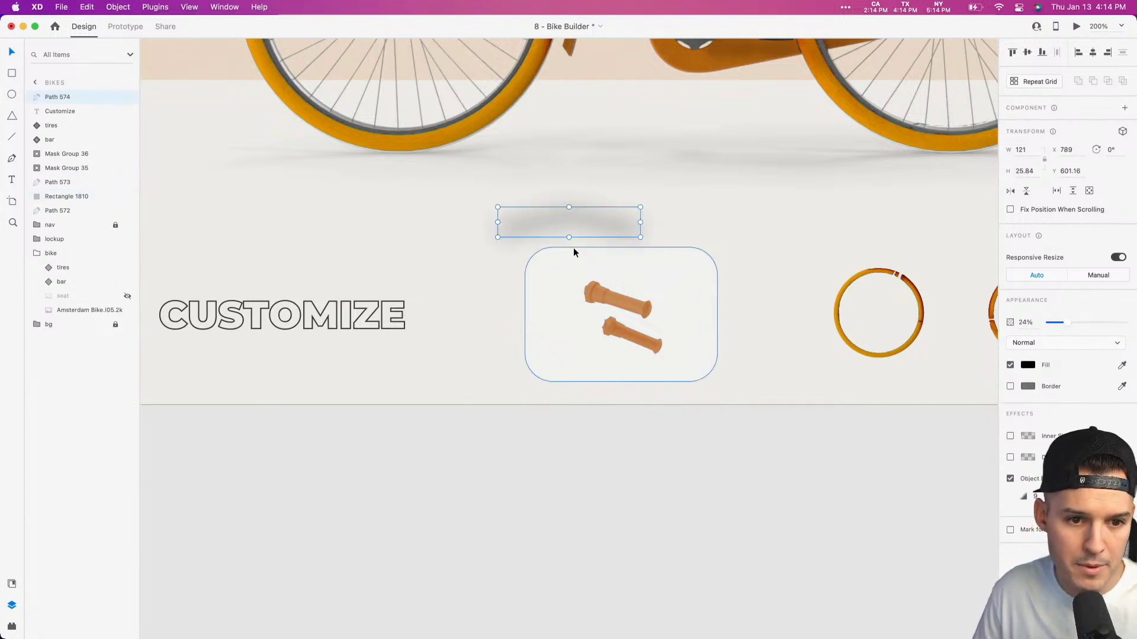
pyautogui.moveTo(589, 223); pyautogui.dragTo(643, 378)
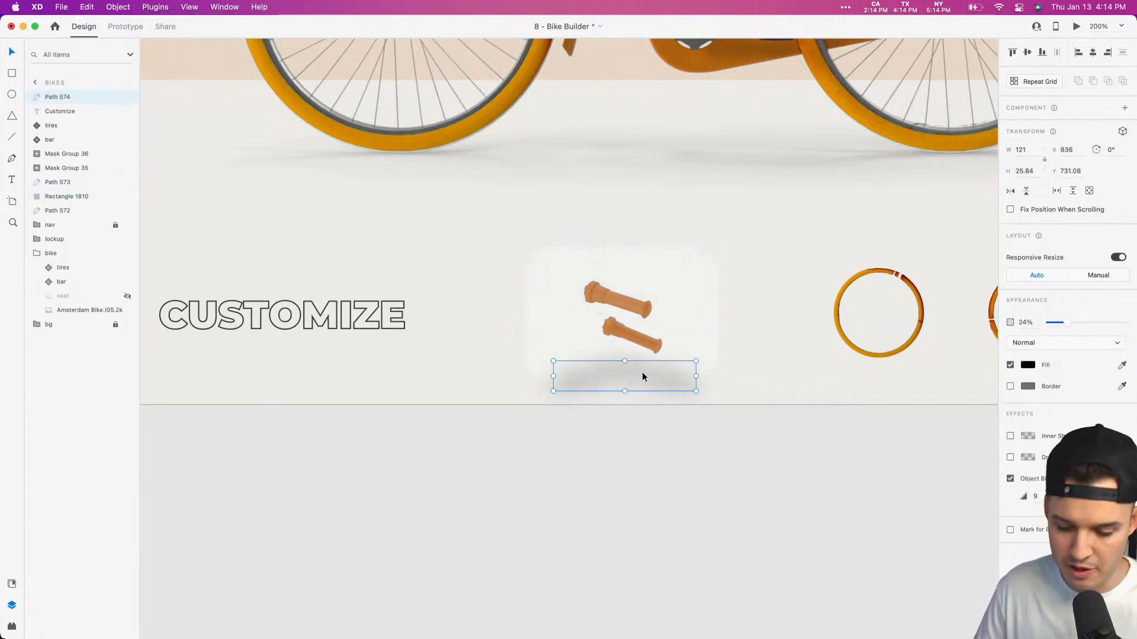
# Step: Send the copied shadow behind the grip card and nudge it left to X 835
pyautogui.press('super+bracketleft')
pyautogui.press('super+bracketleft')
pyautogui.press('super+bracketleft')
pyautogui.press('super+bracketleft')
pyautogui.press('super+bracketleft')
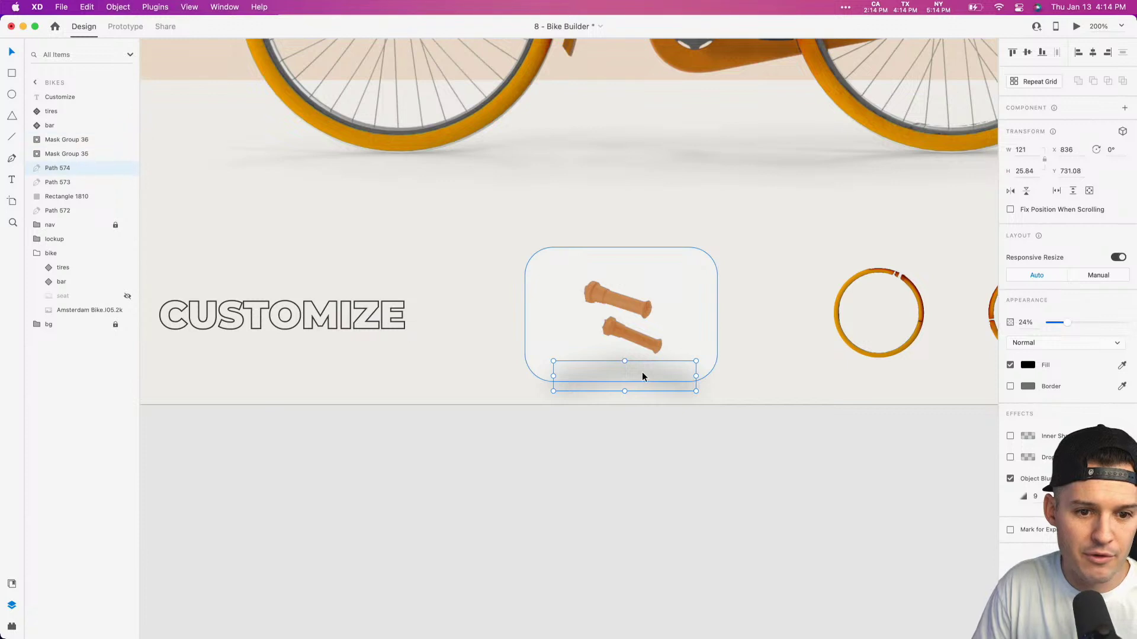
pyautogui.press('super+bracketleft')
pyautogui.press('super+bracketleft')
pyautogui.press('super+bracketleft')
pyautogui.press('Left')
pyautogui.press('Left')
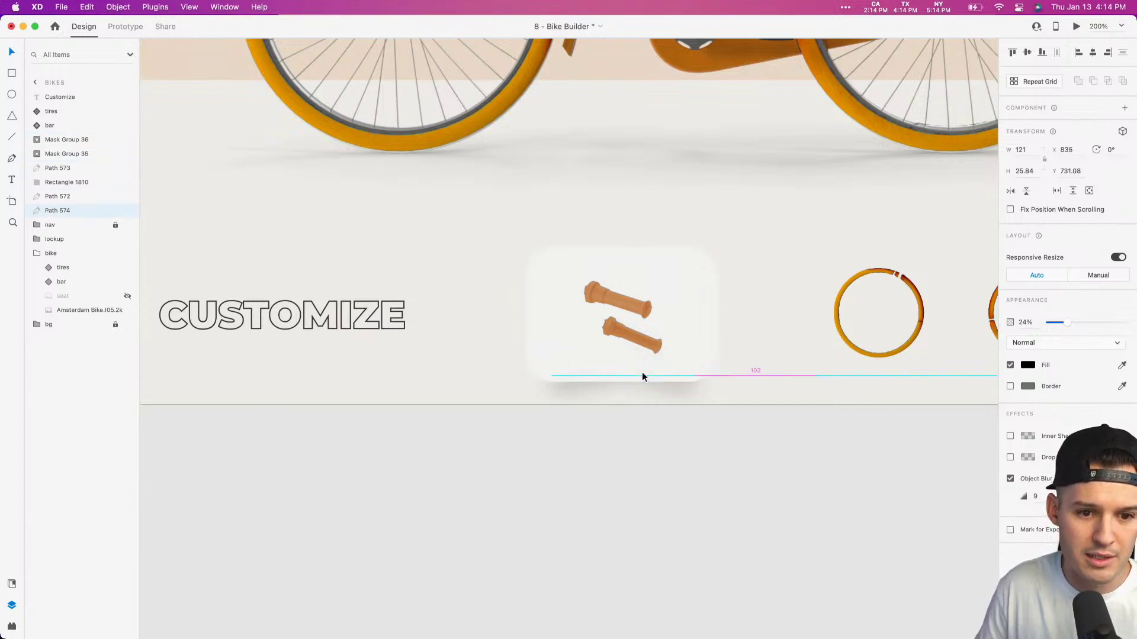
# Step: Move the grip card, its shadow and the small grips up together so the card sits at Y 607
pyautogui.keyDown('shift'); pyautogui.click(689, 308); pyautogui.keyUp('shift')
pyautogui.keyDown('shift'); pyautogui.click(634, 315); pyautogui.keyUp('shift')
pyautogui.moveTo(634, 315); pyautogui.dragTo(559, 318)
# Step: Duplicate the grip card and its shadow to the right at X 996, behind the tires
pyautogui.hscroll(2, 637, 300)
pyautogui.click(521, 349)
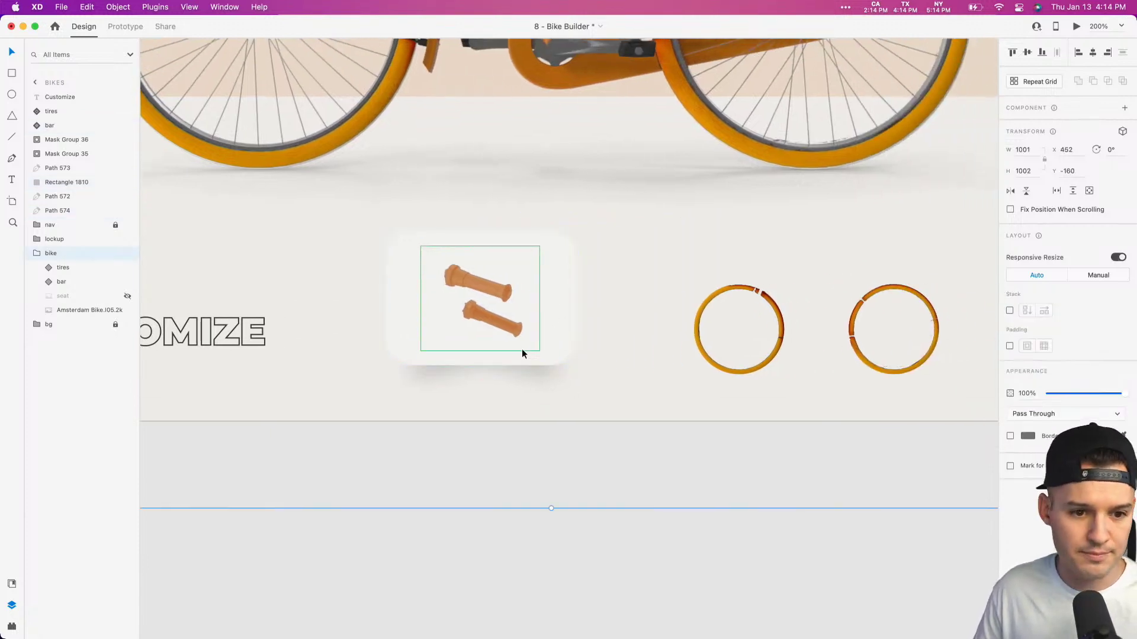
pyautogui.click(526, 366)
pyautogui.keyDown('shift'); pyautogui.click(554, 334); pyautogui.keyUp('shift')
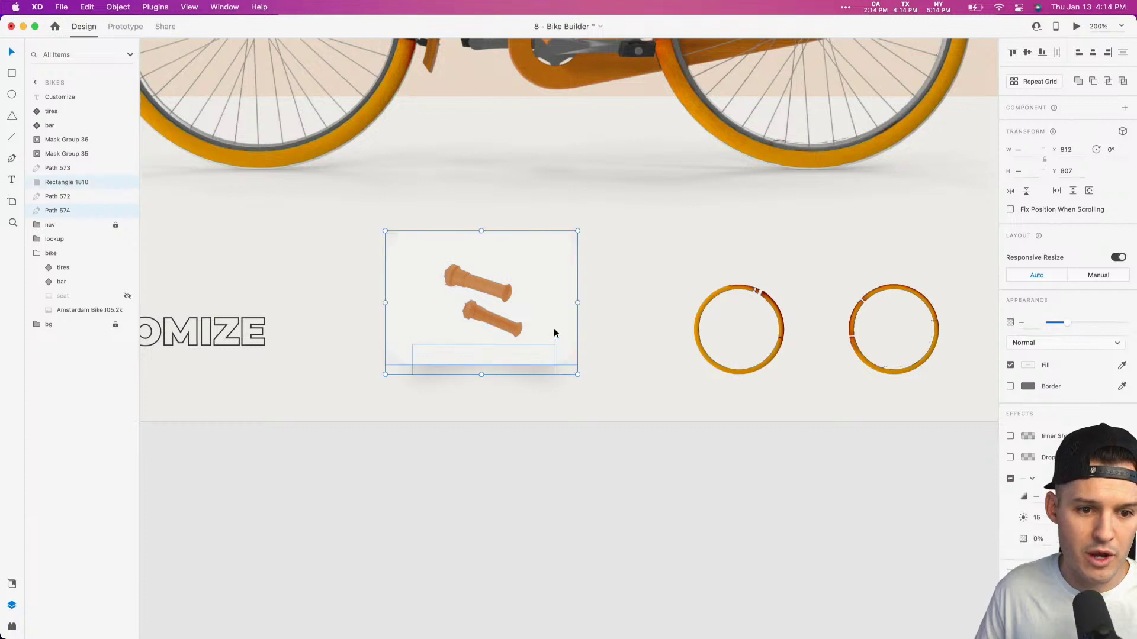
pyautogui.moveTo(554, 333); pyautogui.dragTo(772, 326)
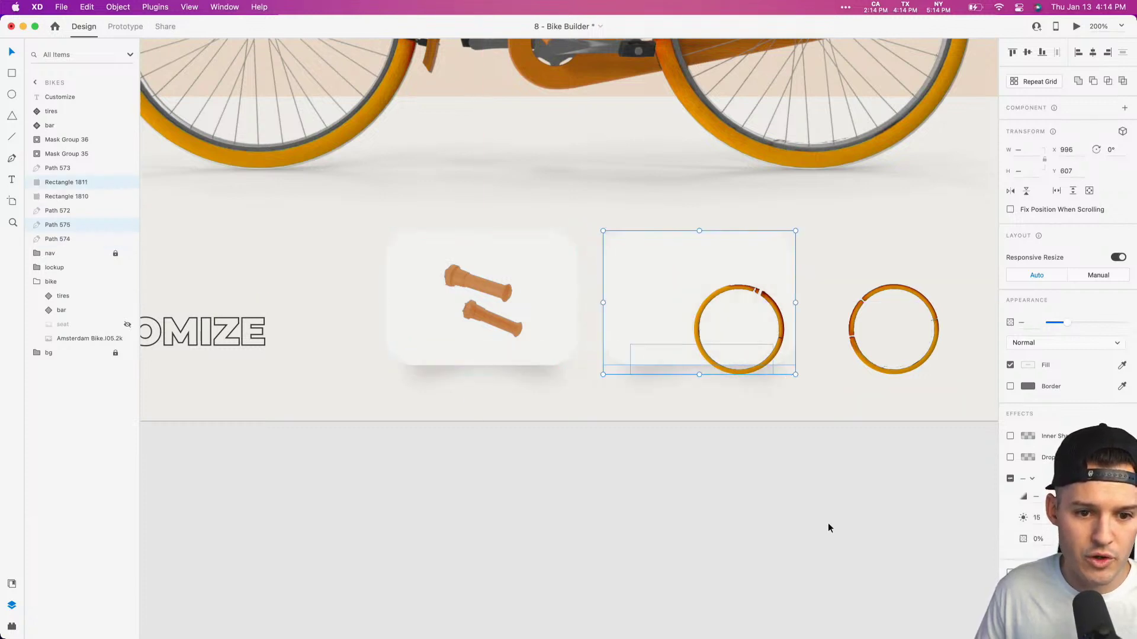
pyautogui.click(827, 528)
# Step: Widen the duplicated card to span both tires and center the tires on it at X 1031, Y 613
pyautogui.hscroll(5, 651, 503)
pyautogui.click(573, 264)
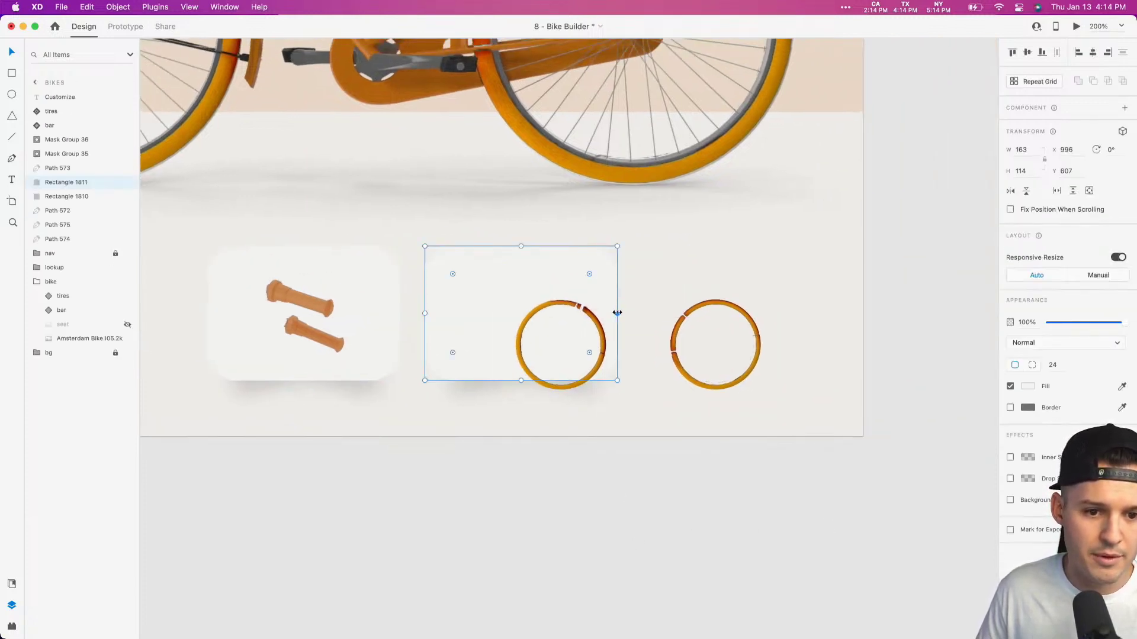
pyautogui.moveTo(617, 312); pyautogui.dragTo(679, 287)
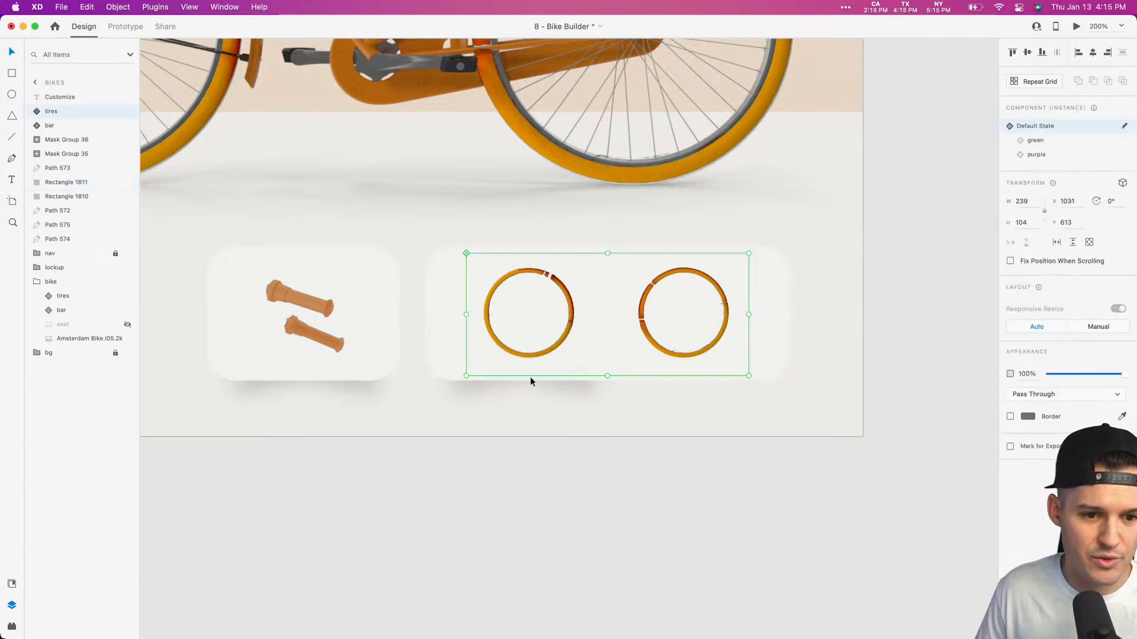
# Step: Stretch the tire card's shadow to a width of 261 so it runs beneath the widened card
pyautogui.click(581, 383)
pyautogui.moveTo(595, 376); pyautogui.dragTo(762, 374)
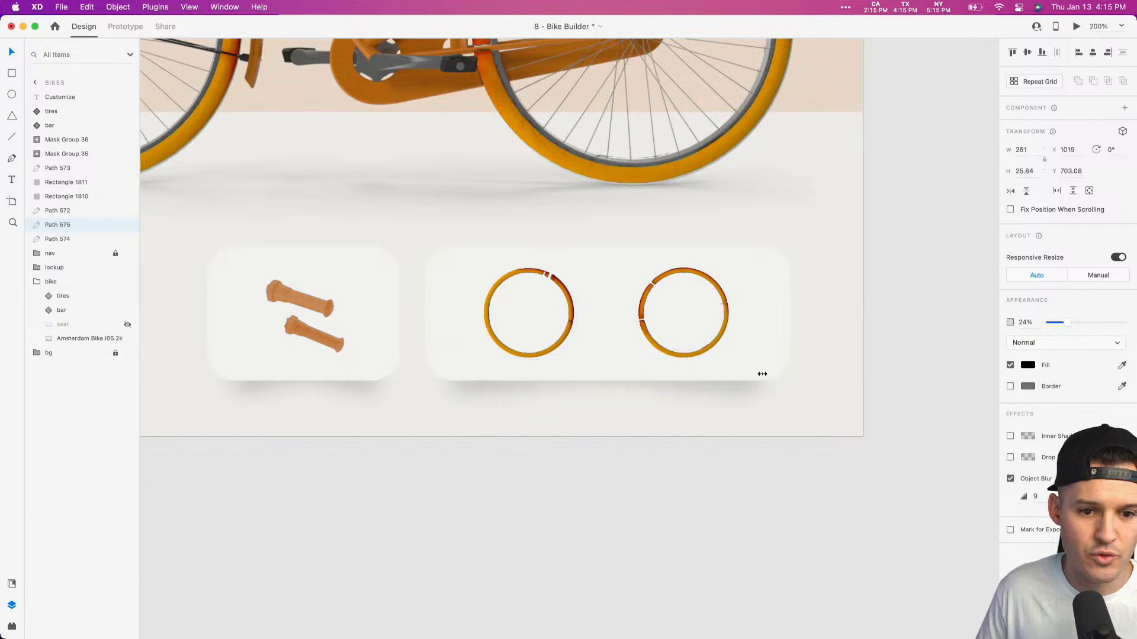
pyautogui.click(629, 528)
# Step: Move the CUSTOMIZE heading closer to the grip card and center it vertically with the two cards
pyautogui.hscroll(-5, 624, 517)
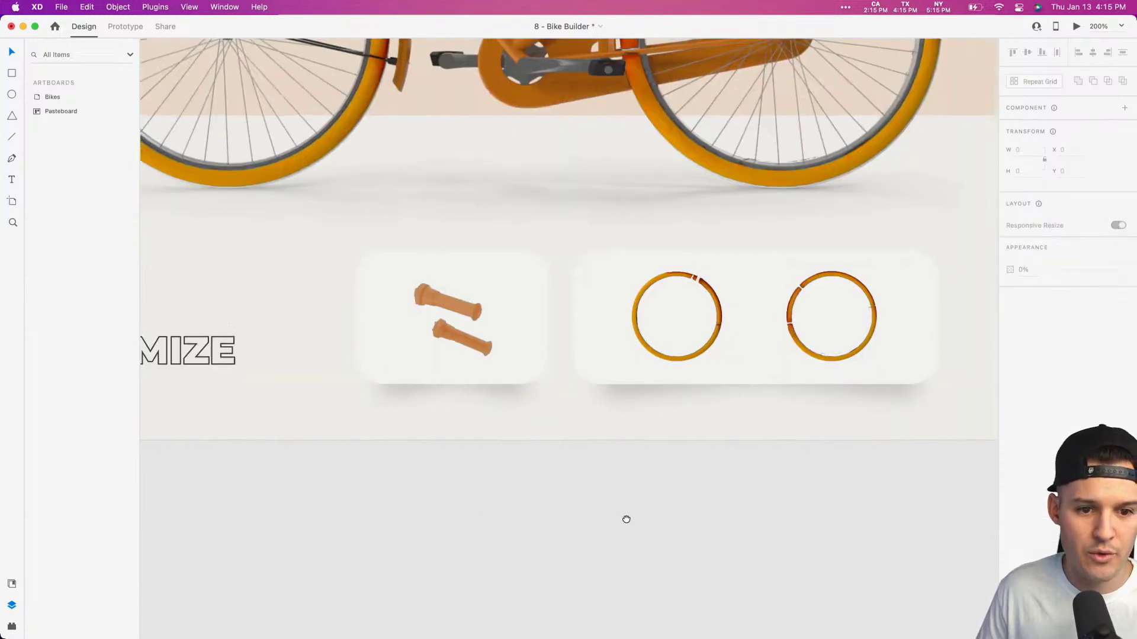
pyautogui.press('super+1')
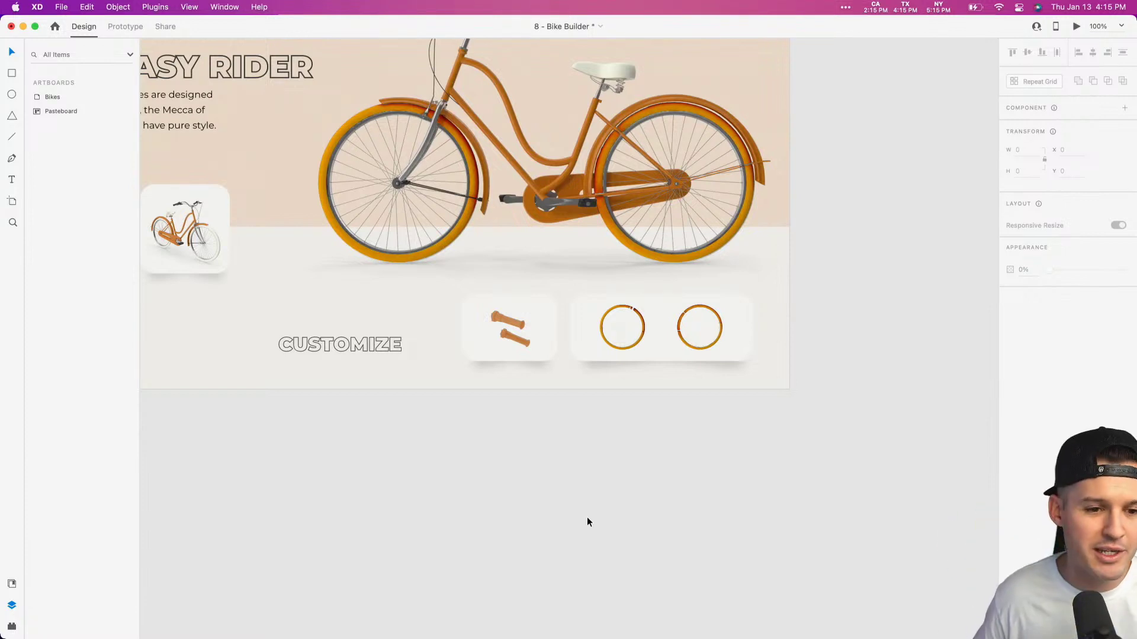
pyautogui.scroll(2, 529, 533)
pyautogui.moveTo(406, 389); pyautogui.dragTo(443, 379)
pyautogui.press('Escape')
pyautogui.scroll(1, 506, 500)
pyautogui.press('Escape')
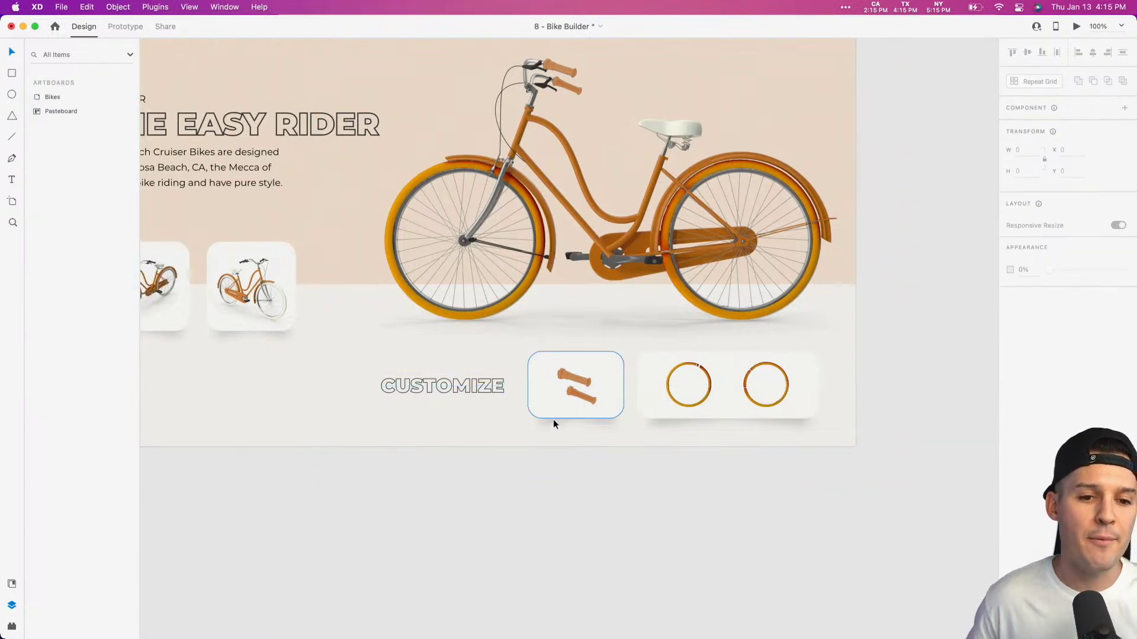
# Step: Switch the small grips component in the grip card to its green state
pyautogui.click(563, 388)
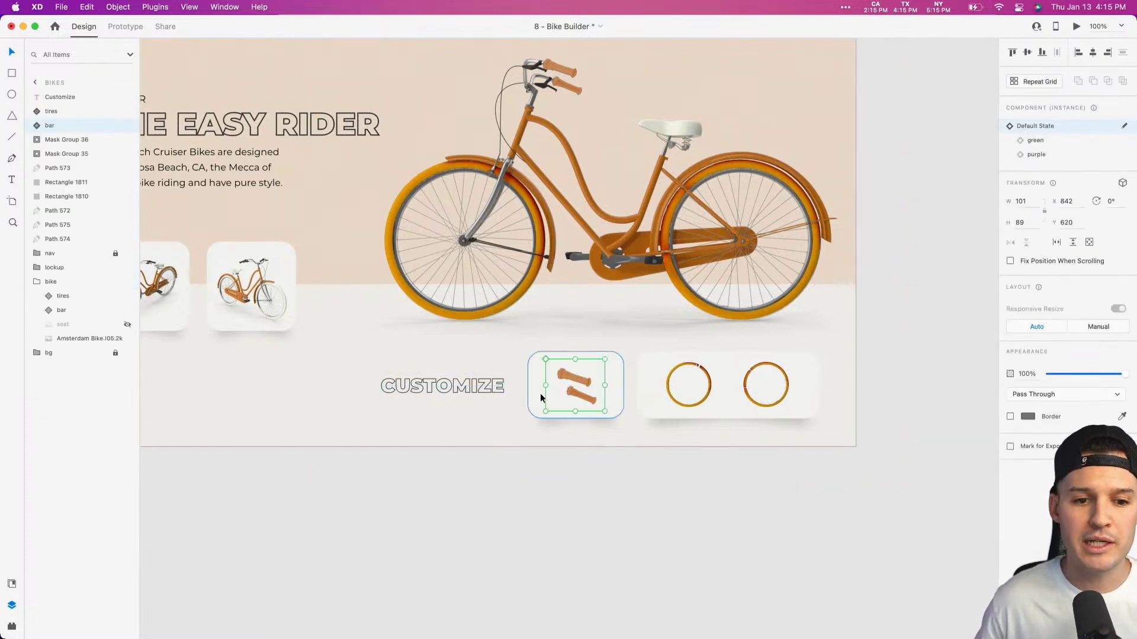
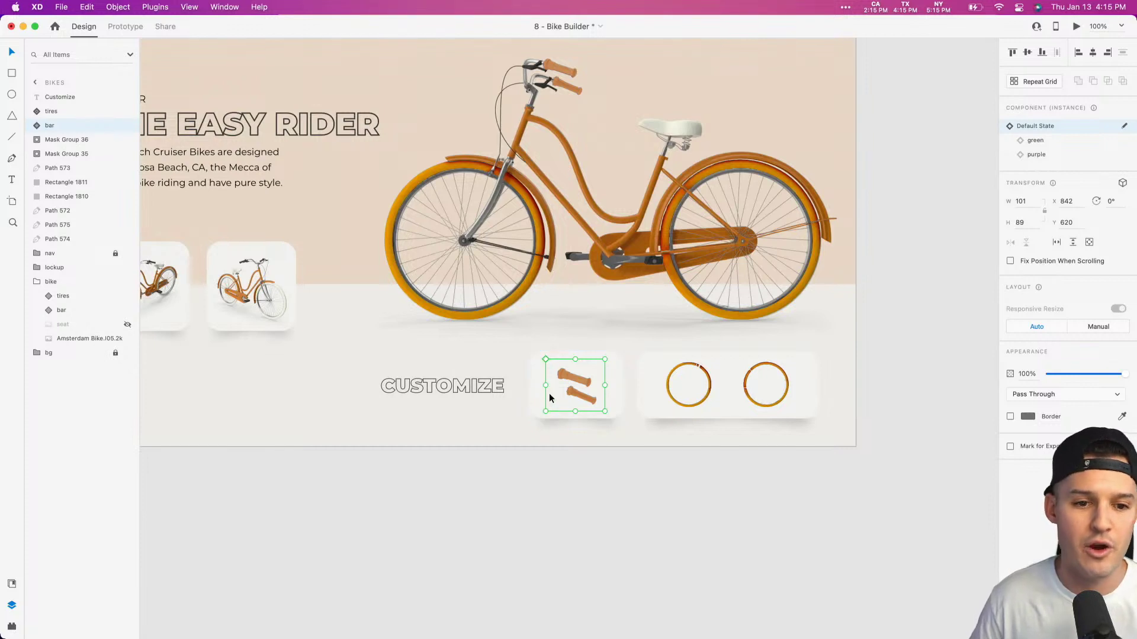
pyautogui.moveTo(553, 391); pyautogui.dragTo(687, 438)
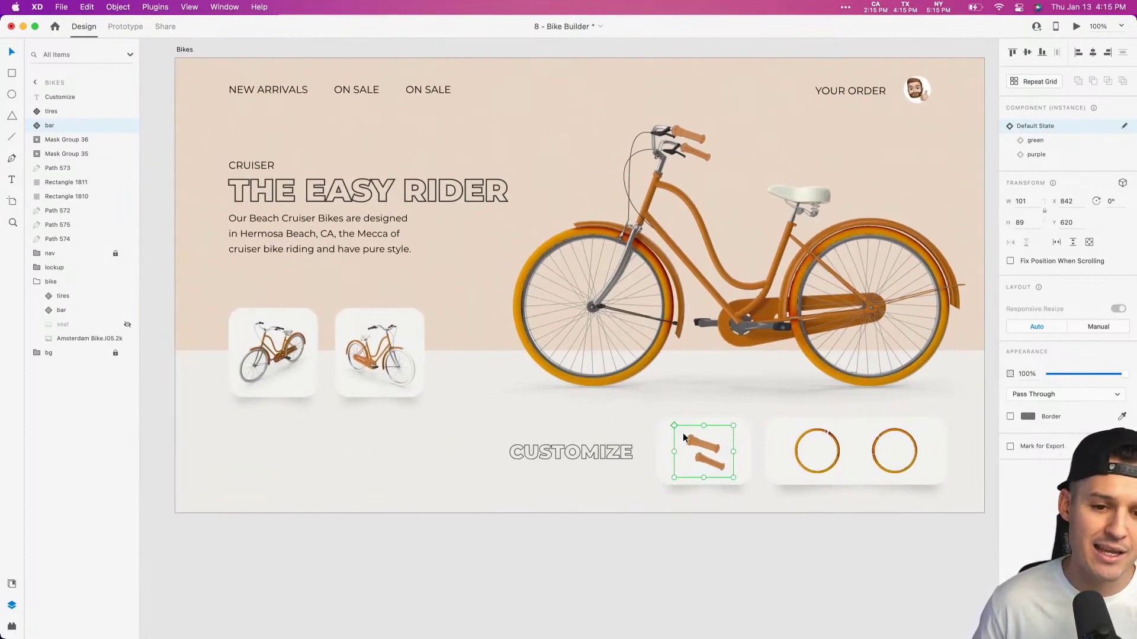
pyautogui.click(1035, 140)
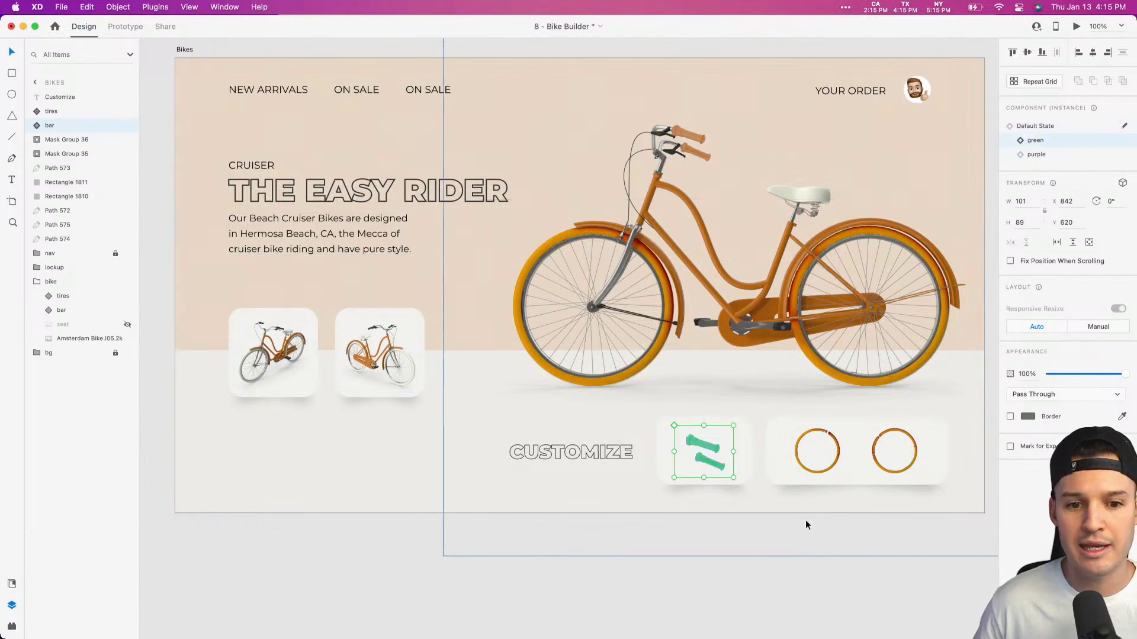
# Step: Move the CUSTOMIZE heading left and widen the grip card leftward to a width of 374, starting at X 601
pyautogui.moveTo(627, 454); pyautogui.dragTo(539, 456)
pyautogui.click(664, 463)
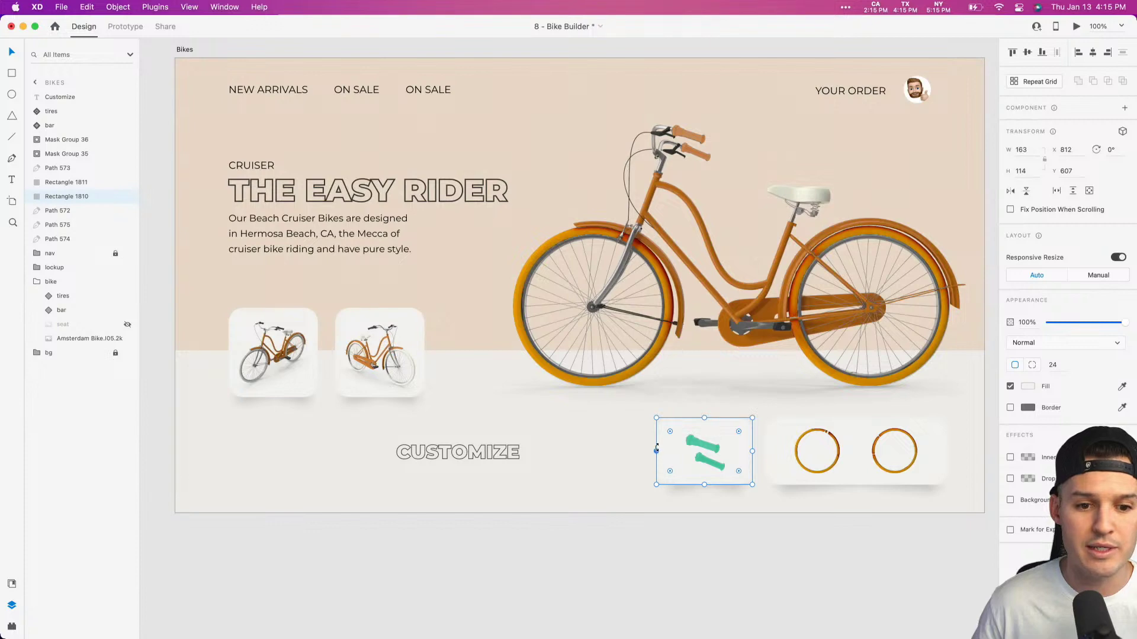
pyautogui.moveTo(656, 451); pyautogui.dragTo(531, 451)
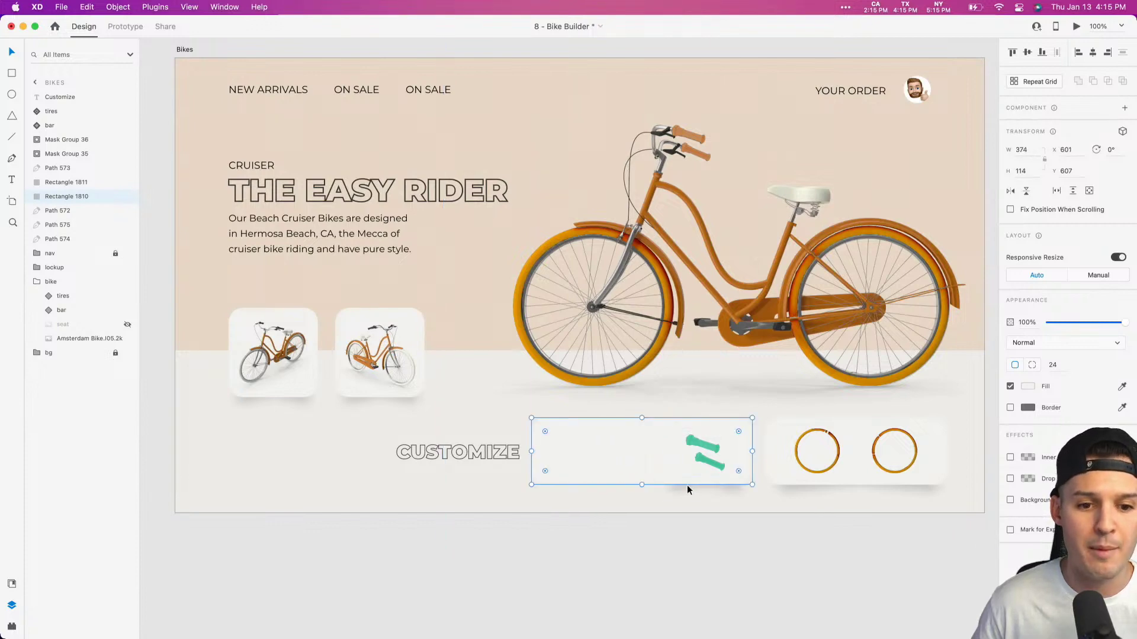
# Step: Stretch the grip card's shadow leftward so it runs beneath the full widened card
pyautogui.press('super+equal')
pyautogui.scroll(-5, 683, 528)
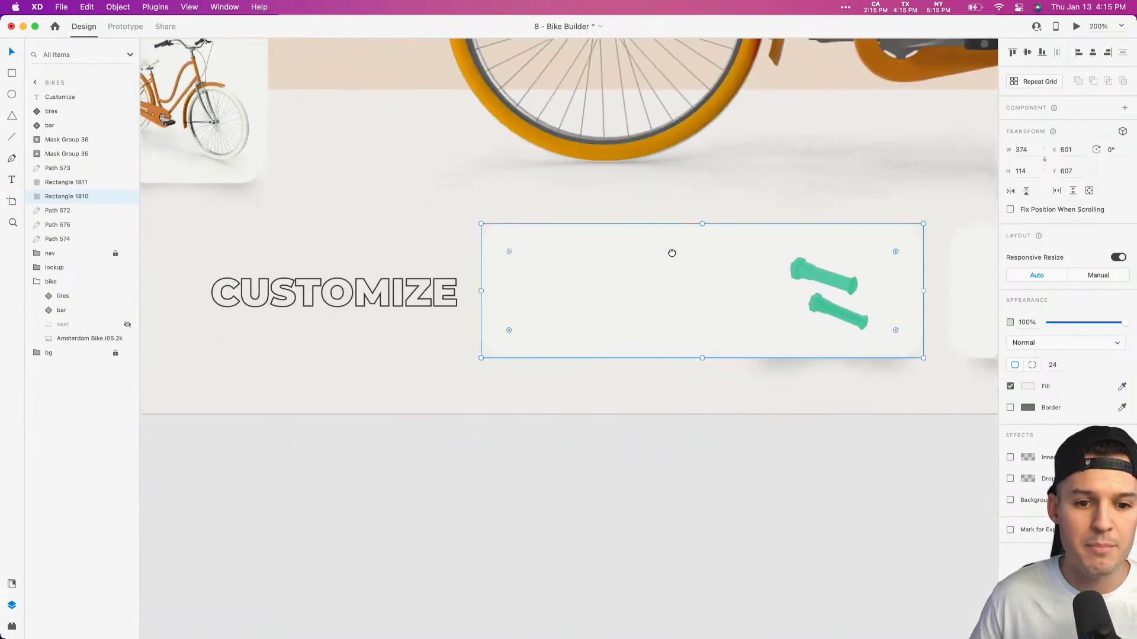
pyautogui.click(780, 360)
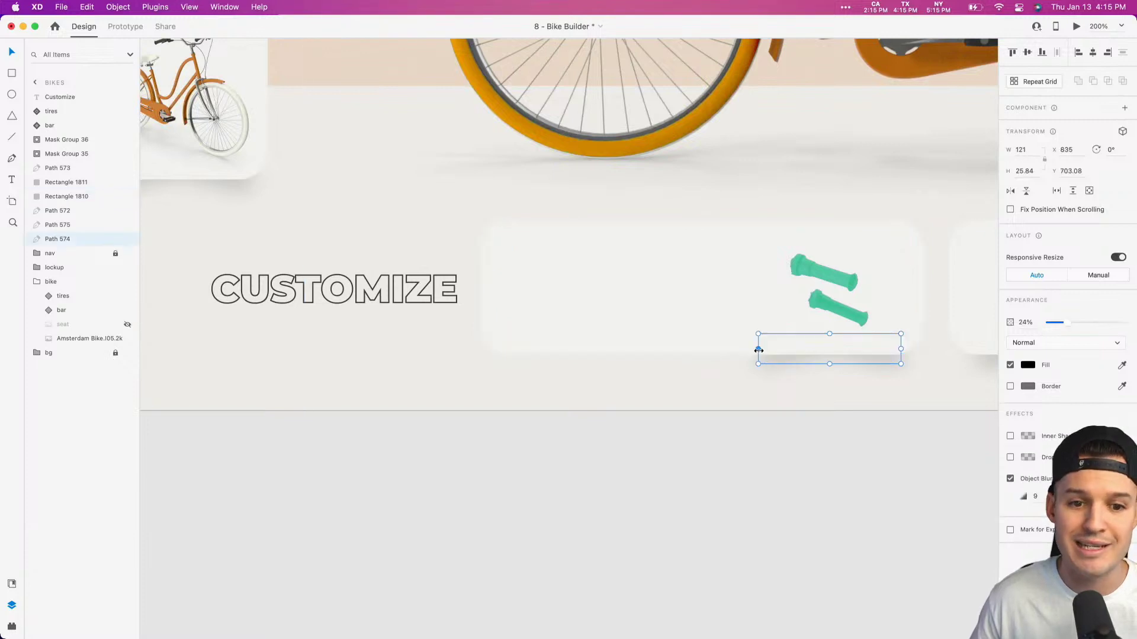
pyautogui.moveTo(758, 346); pyautogui.dragTo(500, 346)
# Step: Duplicate the green grips twice across the grip card to make three sets, with the leftmost copy at X 612
pyautogui.click(836, 296)
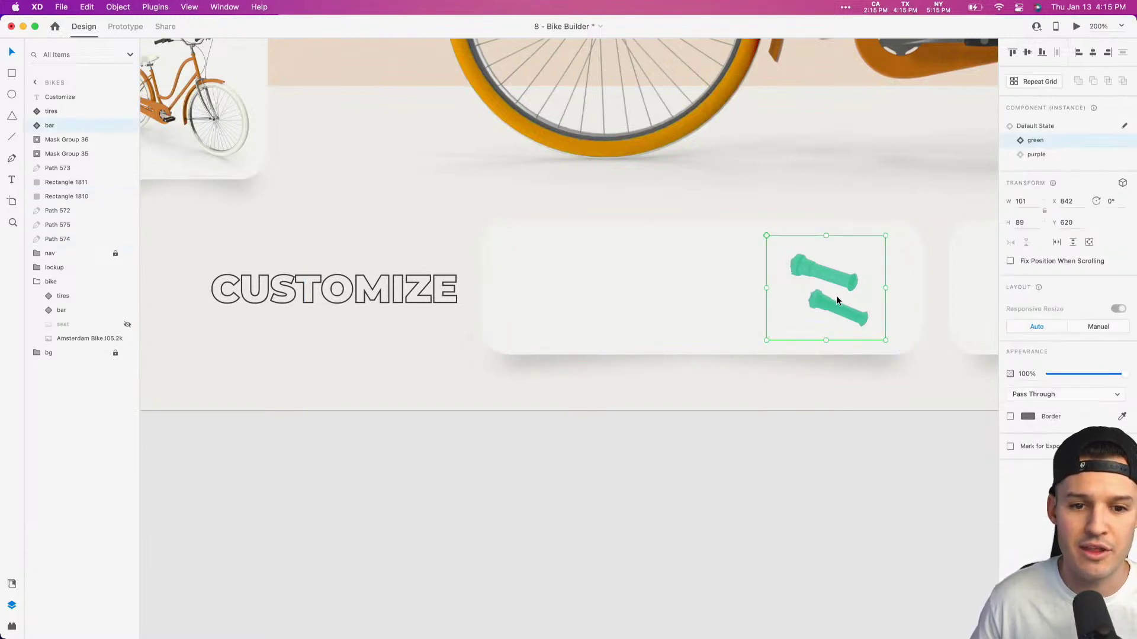
pyautogui.moveTo(836, 296); pyautogui.dragTo(561, 288)
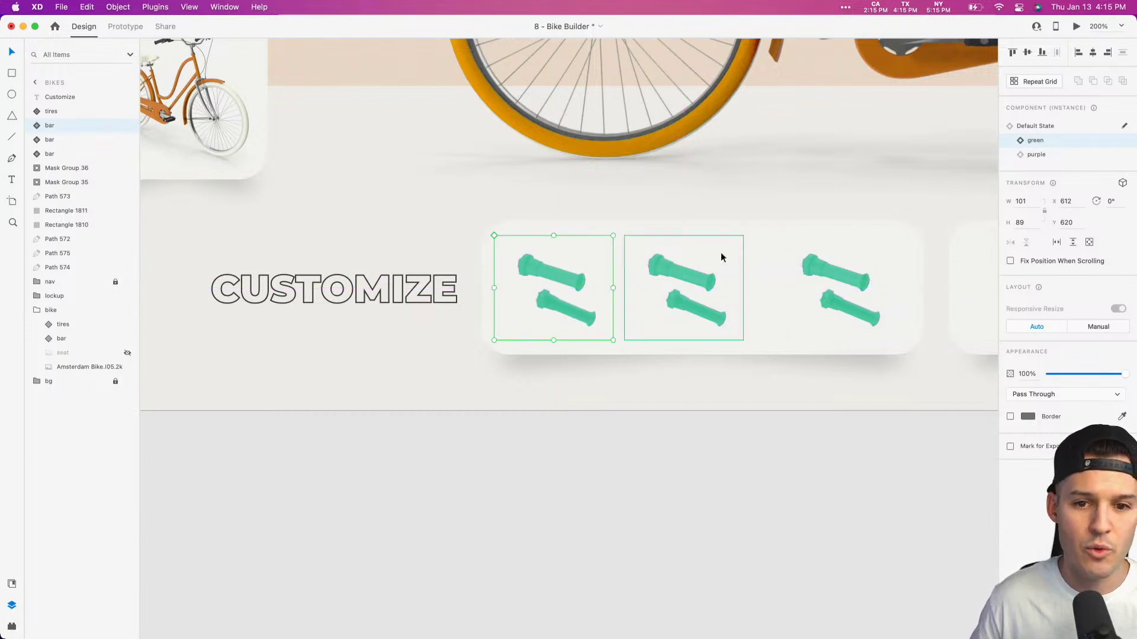
# Step: Set the leftmost grips in the grip card to the default state and the rightmost grips to the purple state
pyautogui.click(1046, 126)
pyautogui.click(692, 264)
pyautogui.click(876, 236)
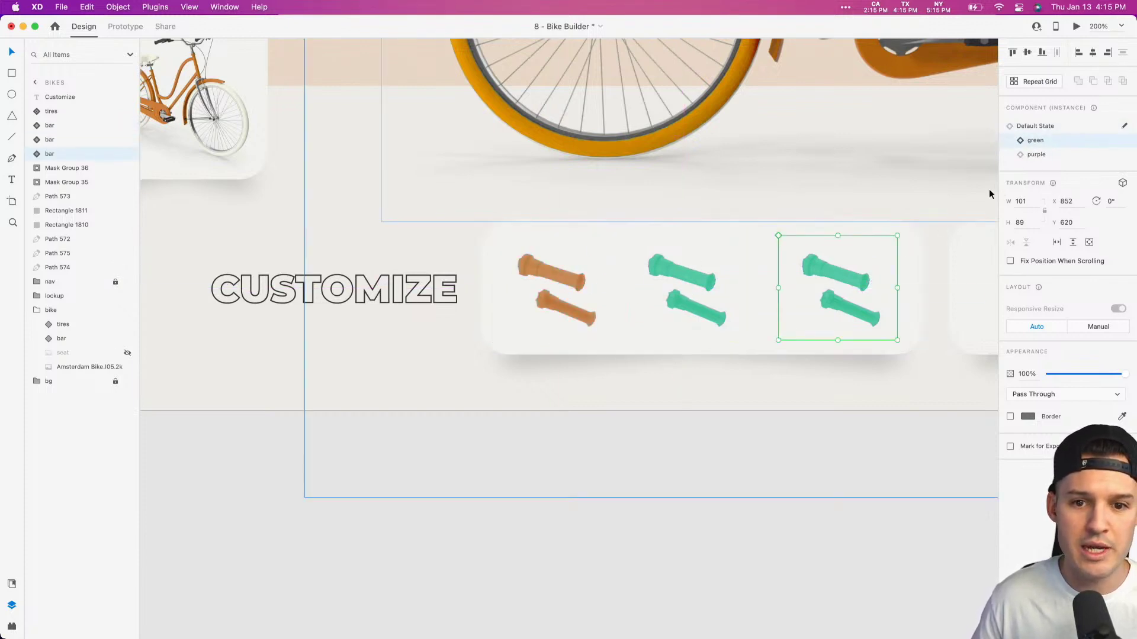
pyautogui.click(1035, 154)
# Step: Distribute the three grip sets evenly horizontally and center them within the grip card
pyautogui.moveTo(679, 290); pyautogui.dragTo(681, 290)
pyautogui.press('super+a')
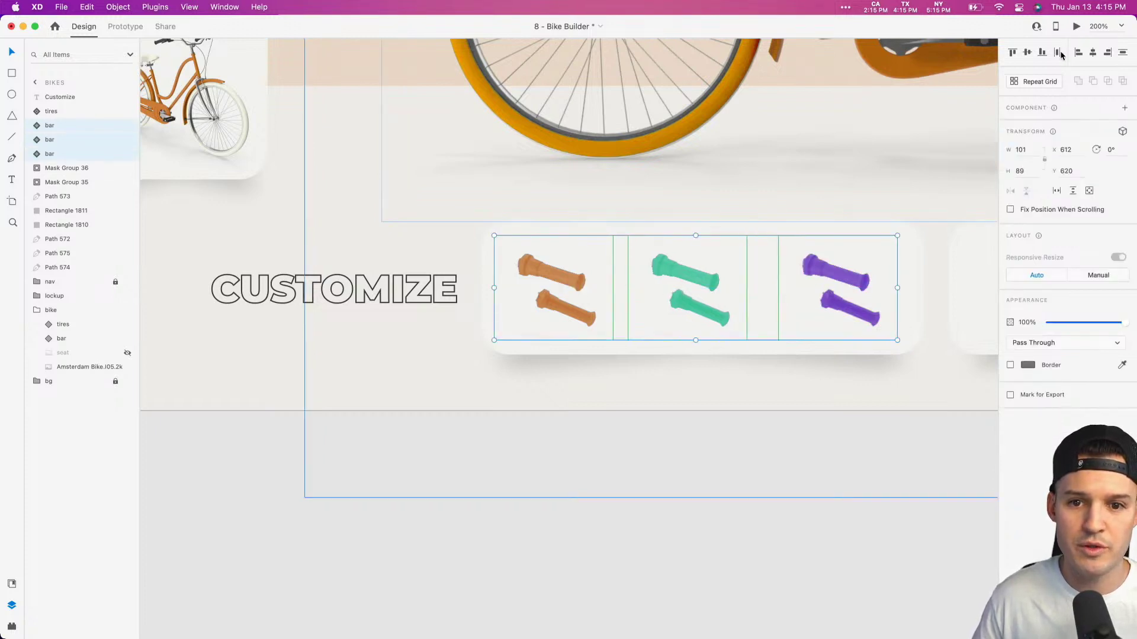
pyautogui.click(1059, 53)
pyautogui.moveTo(811, 275); pyautogui.dragTo(819, 275)
pyautogui.click(744, 481)
# Step: Lower the opacity of the green and purple grips so they look faded
pyautogui.click(724, 301)
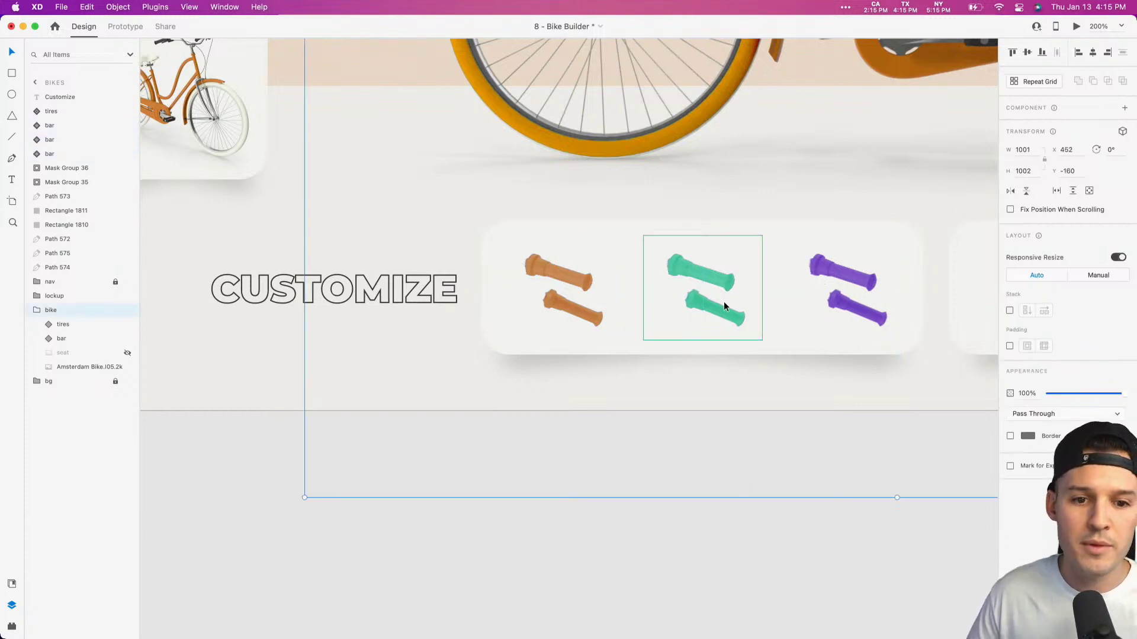
pyautogui.keyDown('shift'); pyautogui.click(822, 290); pyautogui.keyUp('shift')
pyautogui.moveTo(1094, 324); pyautogui.dragTo(1077, 325)
# Step: Group the three grip sets with their card and shadow, and name the group "toggle bars"
pyautogui.keyDown('shift'); pyautogui.click(582, 293); pyautogui.keyUp('shift')
pyautogui.keyDown('shift'); pyautogui.click(590, 236); pyautogui.keyUp('shift')
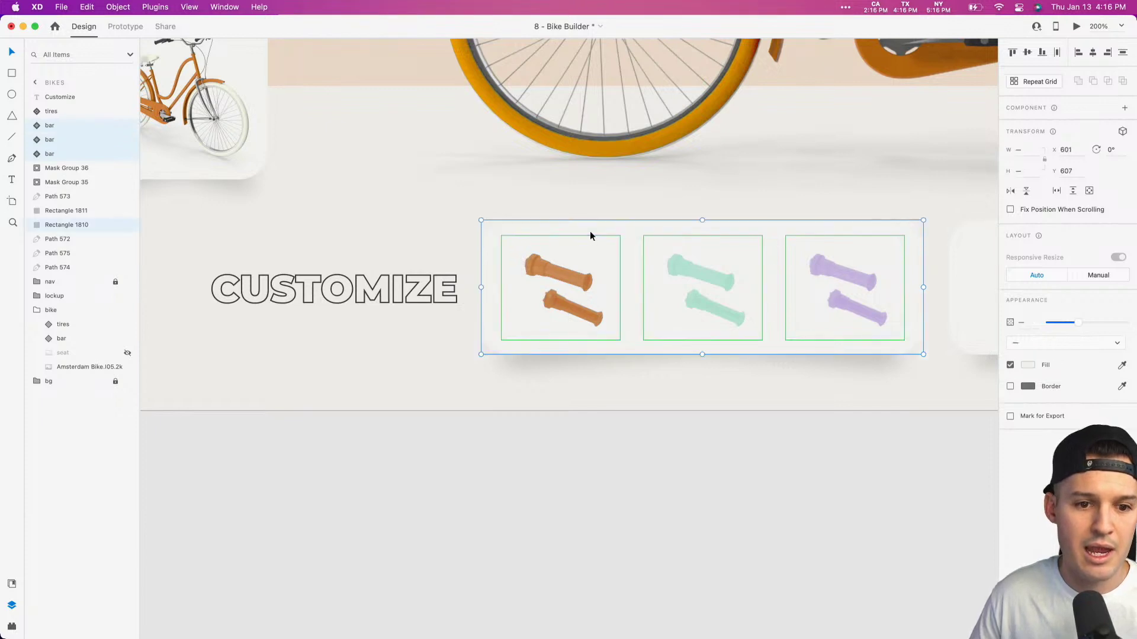
pyautogui.keyDown('shift'); pyautogui.click(531, 362); pyautogui.keyUp('shift')
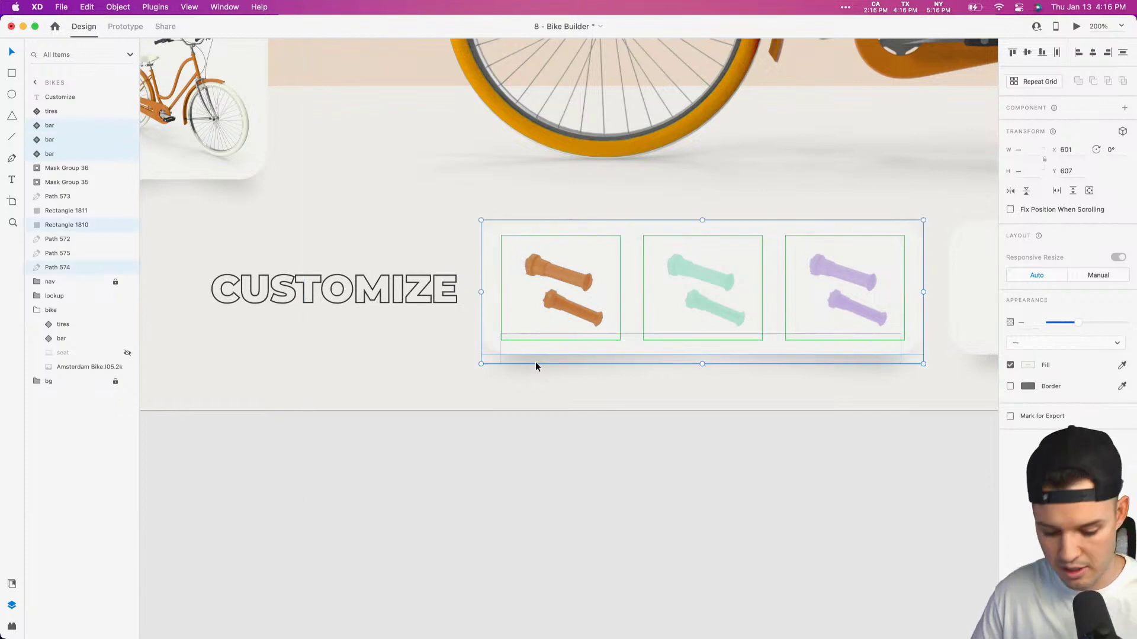
pyautogui.press('super+g')
pyautogui.doubleClick(57, 125)
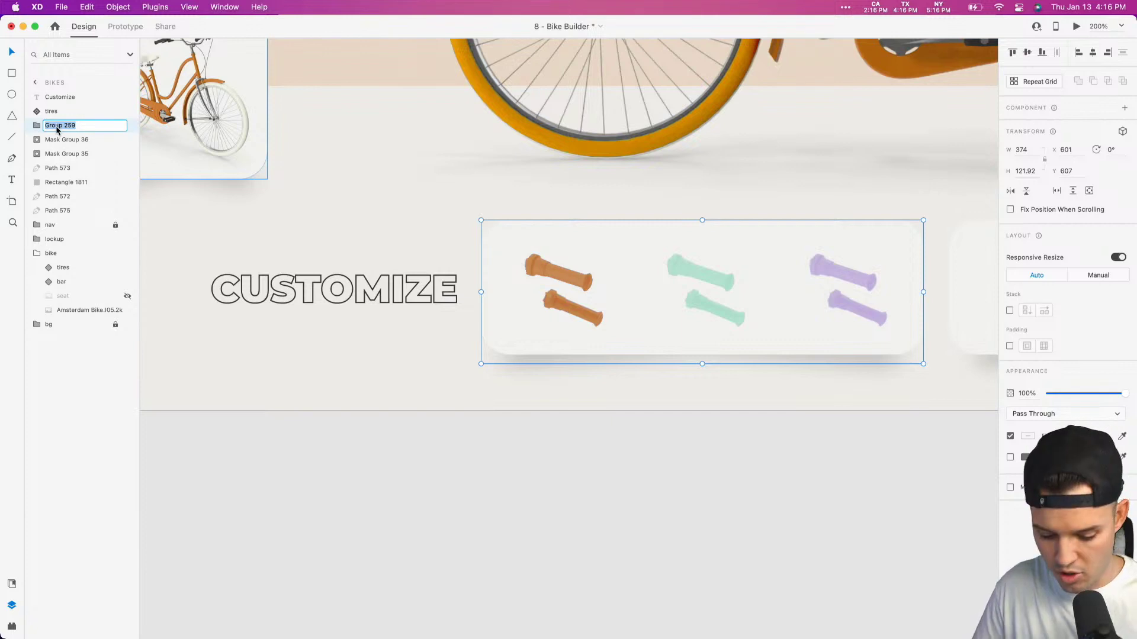
pyautogui.write('toggle bars')
pyautogui.press('Return')
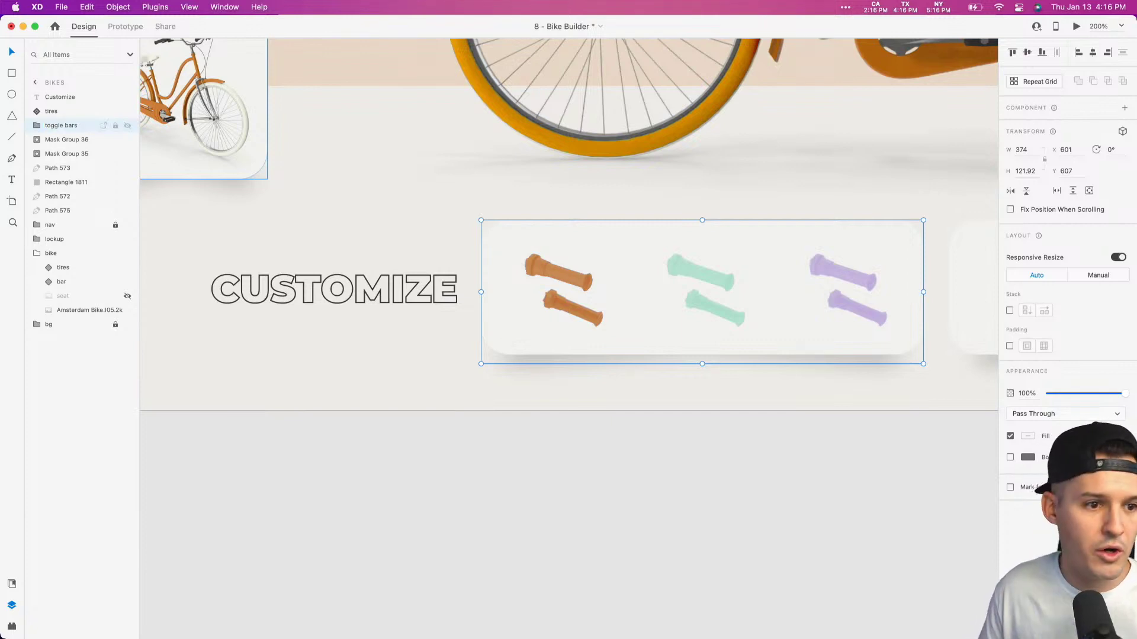
pyautogui.press('super+k')
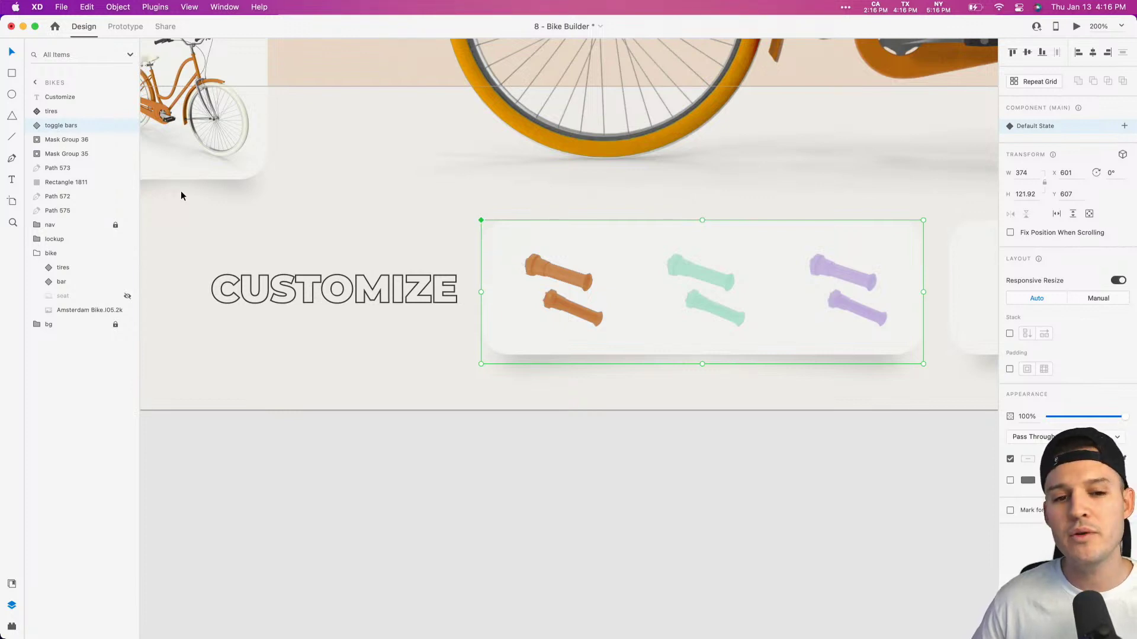
pyautogui.press('super+z')
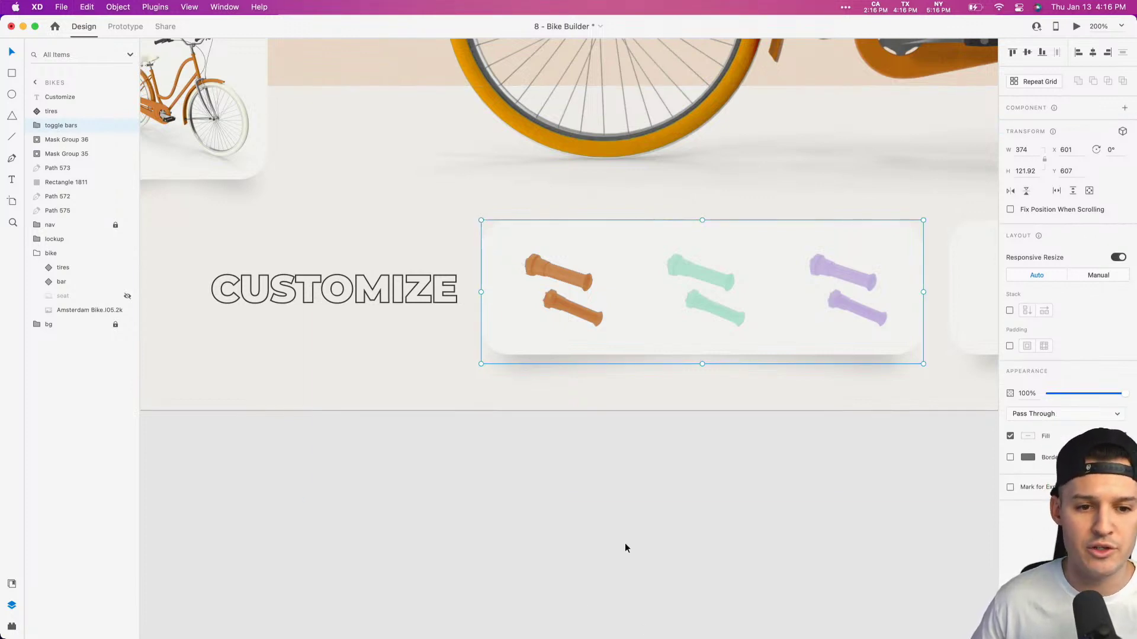
pyautogui.click(616, 517)
# Step: Move the CUSTOMIZE heading together with the toggle bars group left so the heading starts at X 90
pyautogui.press('super+minus')
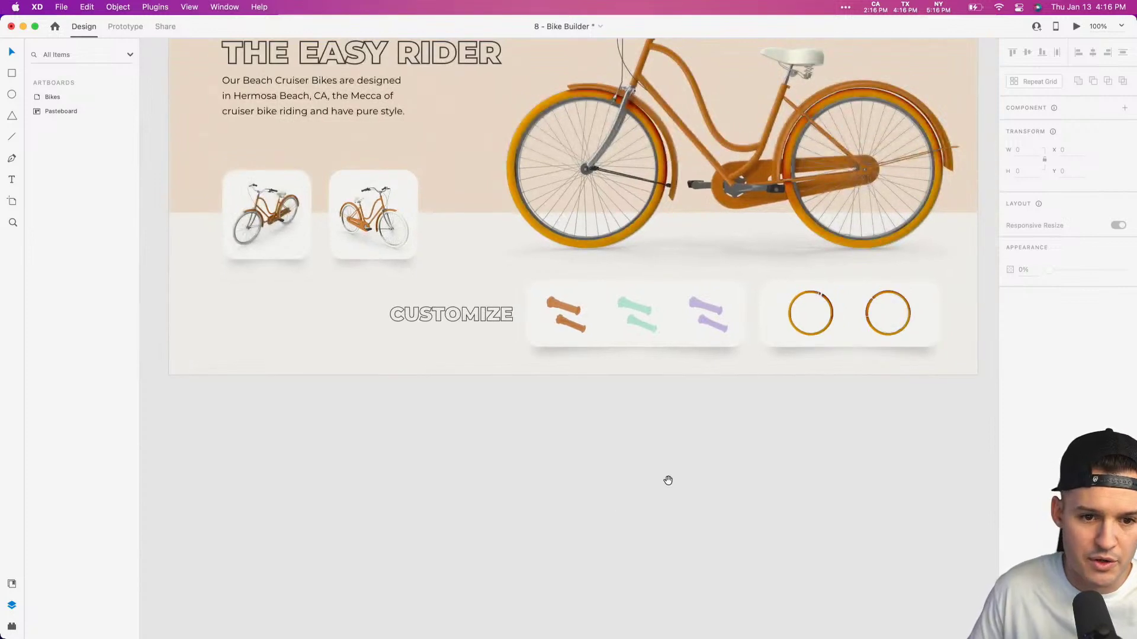
pyautogui.hscroll(3, 652, 473)
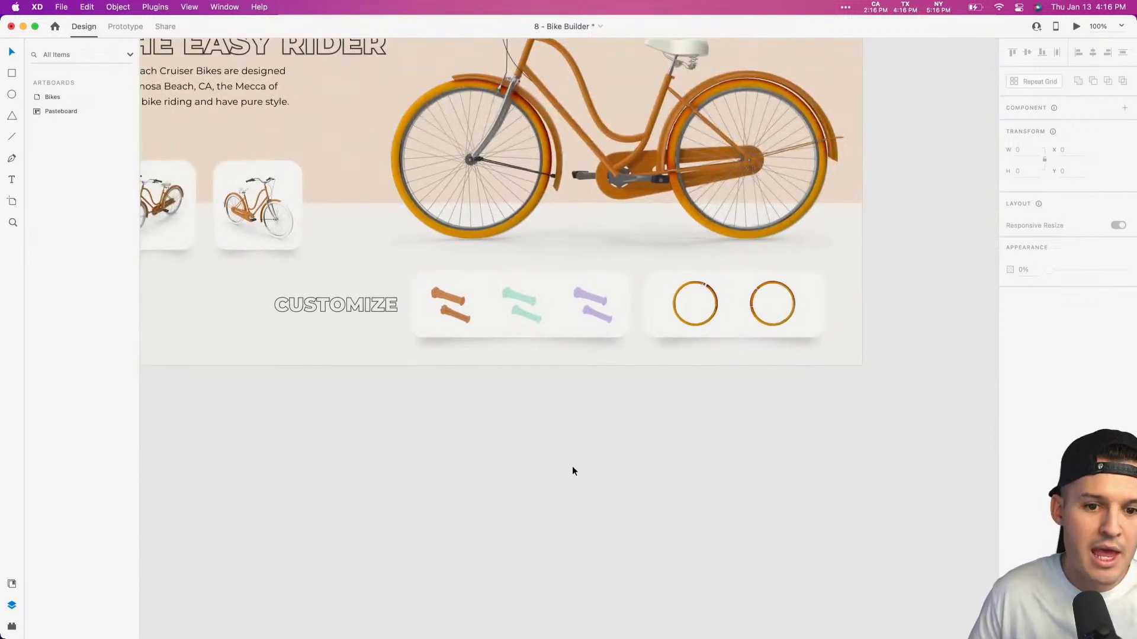
pyautogui.click(695, 296)
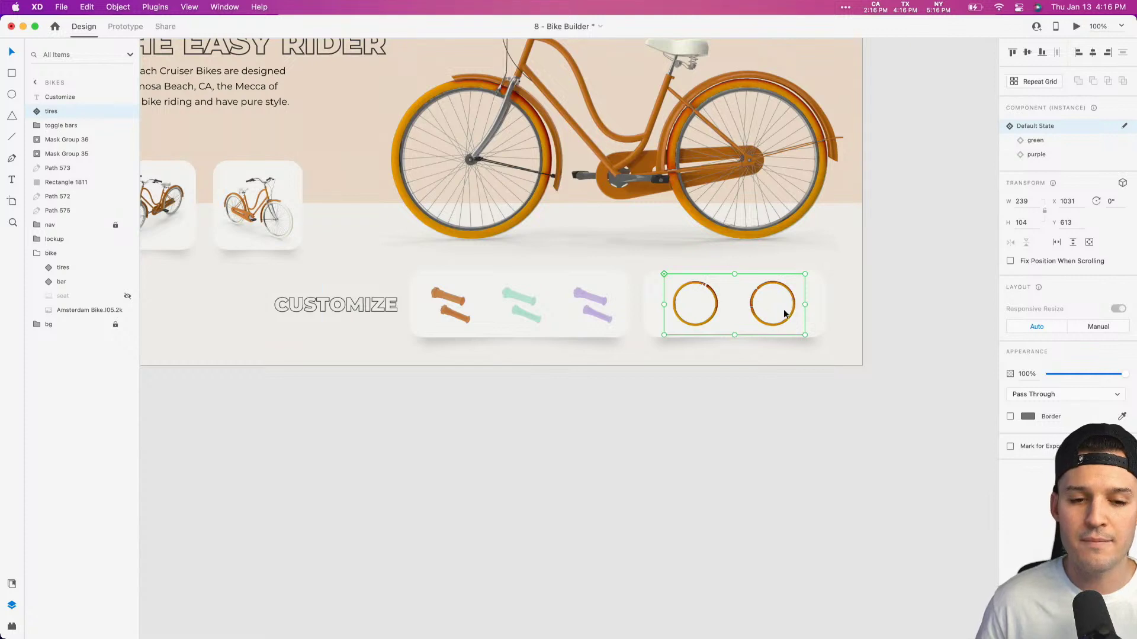
pyautogui.hscroll(-5, 771, 294)
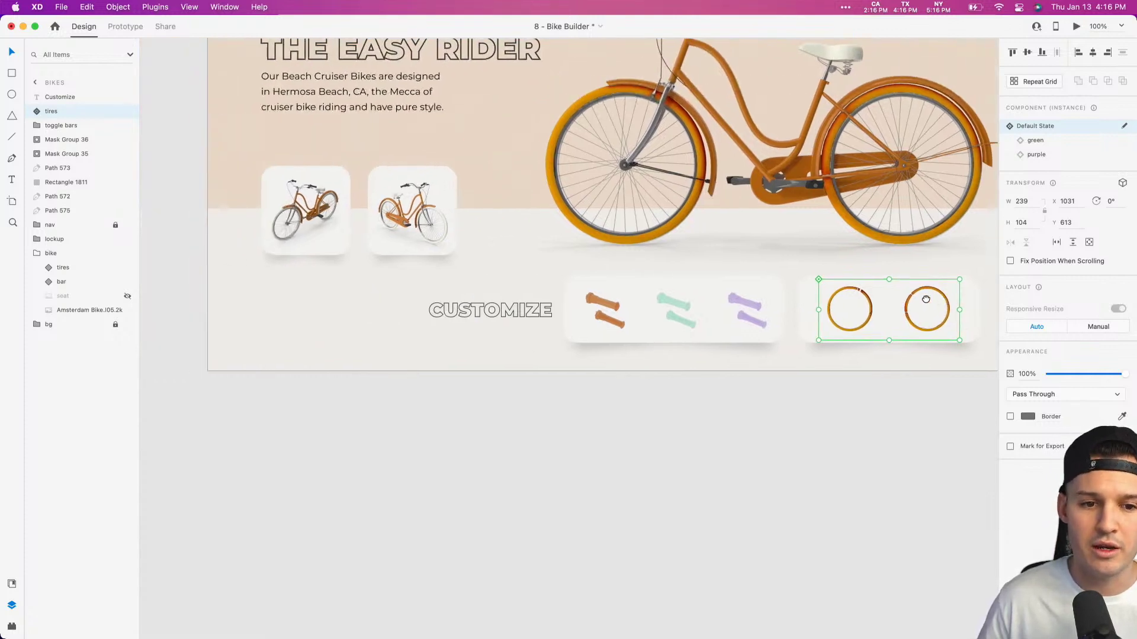
pyautogui.click(473, 310)
pyautogui.moveTo(581, 305); pyautogui.dragTo(424, 301)
# Step: Widen the tire card and its shadow leftward to a card width of 582, starting at X 723
pyautogui.hscroll(6, 371, 315)
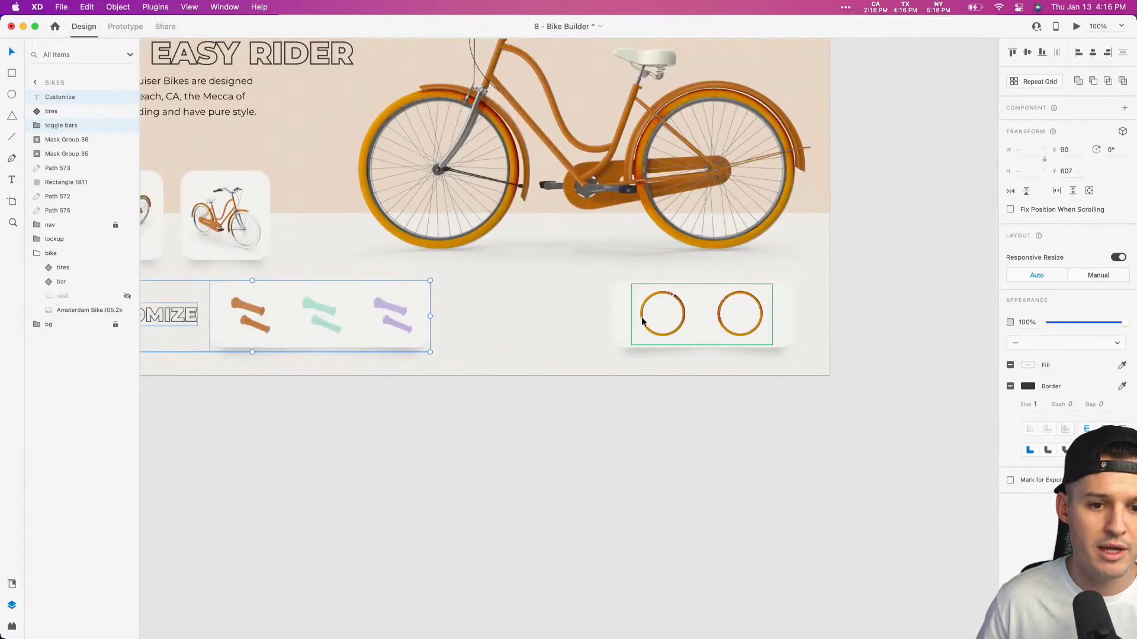
pyautogui.click(625, 320)
pyautogui.click(640, 351)
pyautogui.click(641, 351)
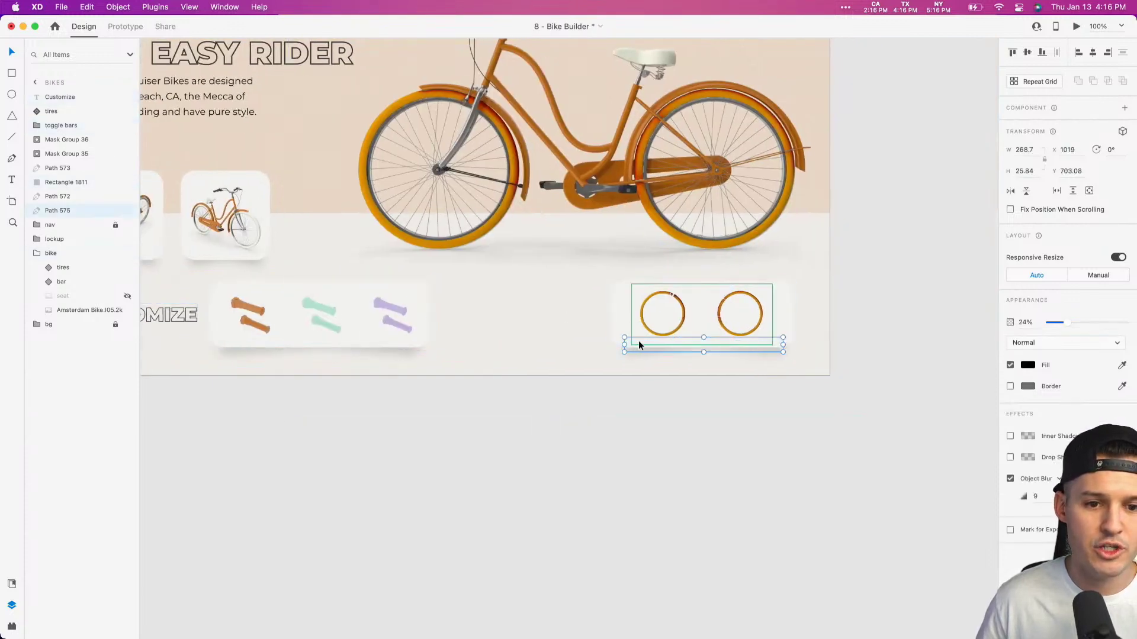
pyautogui.keyDown('shift'); pyautogui.click(617, 323); pyautogui.keyUp('shift')
pyautogui.moveTo(611, 314); pyautogui.dragTo(449, 318)
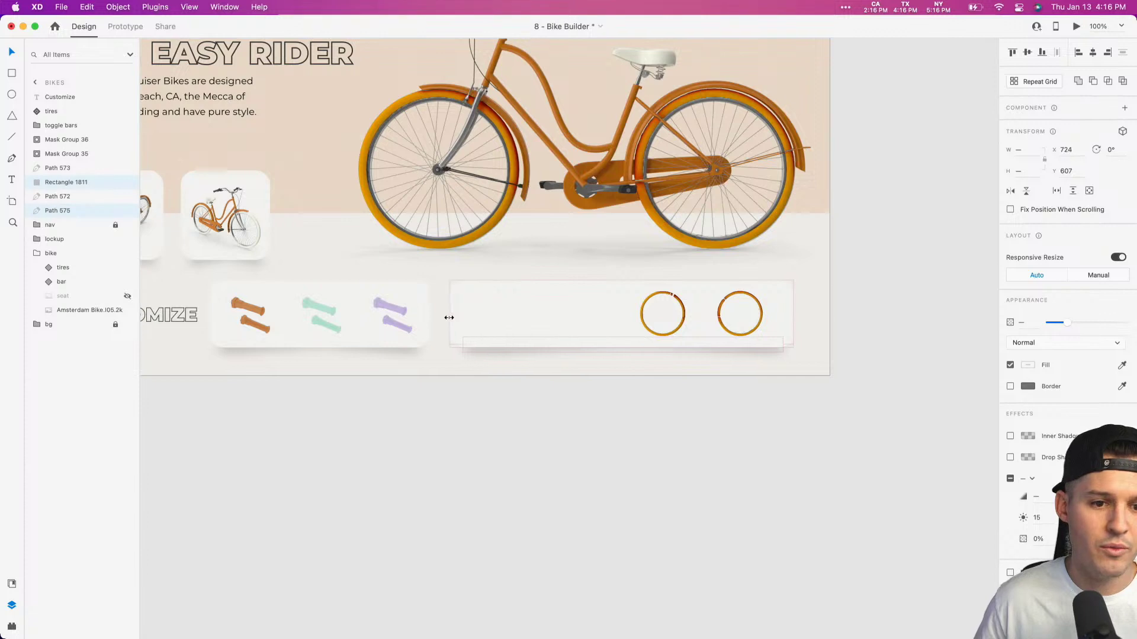
pyautogui.click(700, 475)
# Step: Duplicate the orange tires side by side inside the widened card, with the right pair at X 1028
pyautogui.hscroll(-5, 701, 474)
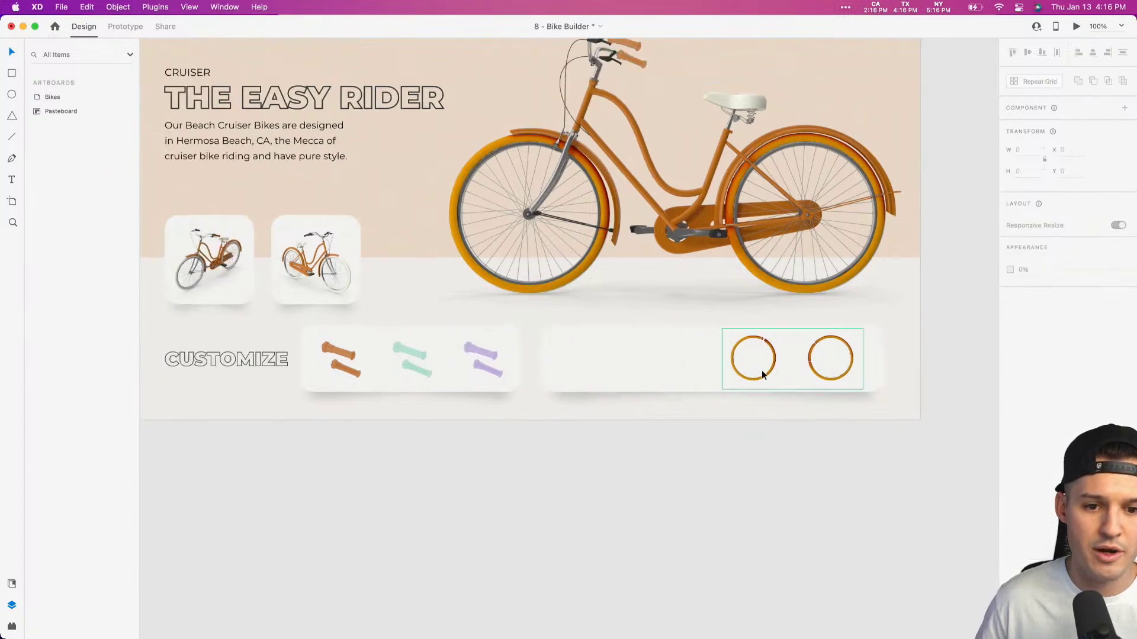
pyautogui.click(761, 363)
pyautogui.moveTo(761, 363)
pyautogui.mouseDown()
pyautogui.moveTo(607, 364)
pyautogui.moveTo(782, 362)
pyautogui.moveTo(771, 363)
pyautogui.mouseUp()
pyautogui.moveTo(675, 358); pyautogui.dragTo(679, 358)
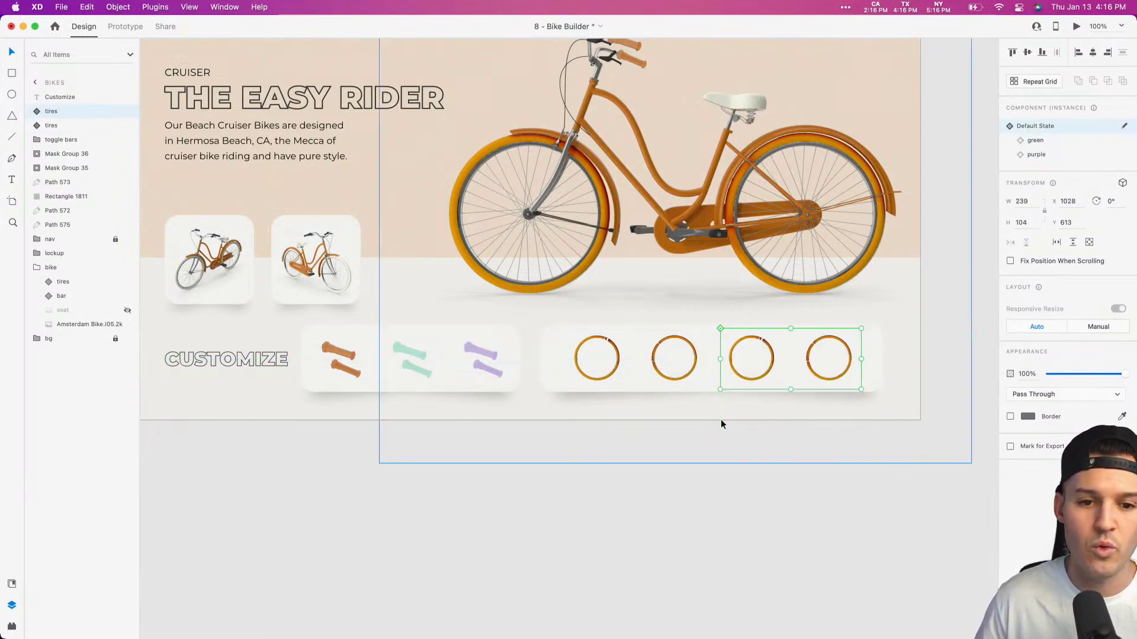
# Step: Switch the right tire pair to its green state, scaled down to 237 by 103 with 26% opacity
pyautogui.moveTo(790, 525); pyautogui.dragTo(651, 504)
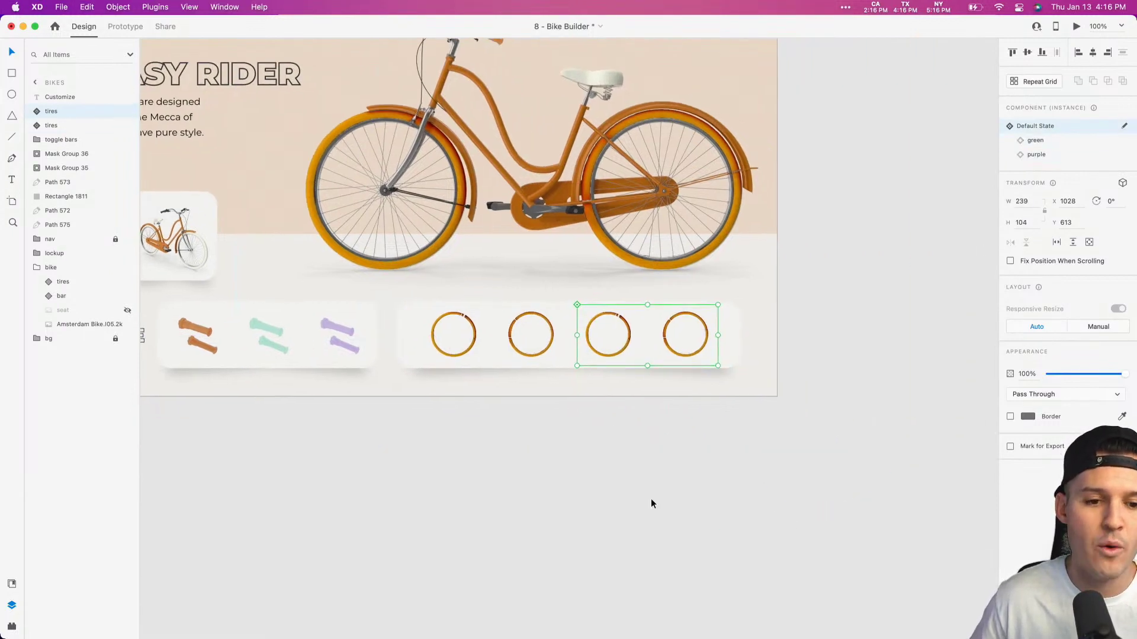
pyautogui.click(1065, 143)
pyautogui.hscroll(5, 903, 457)
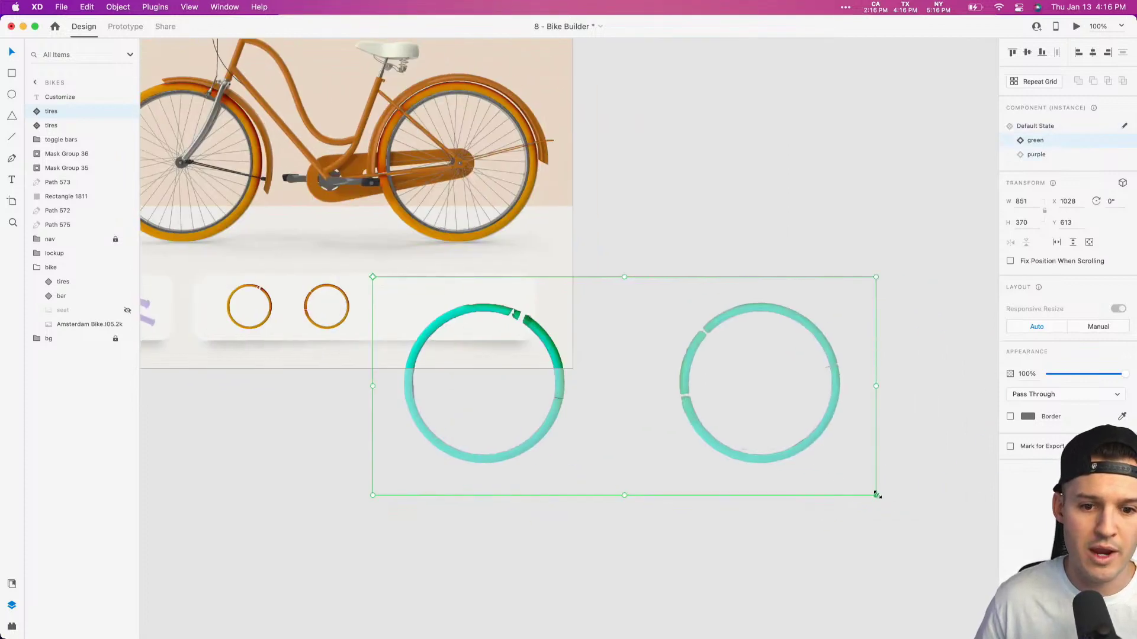
pyautogui.moveTo(877, 495); pyautogui.dragTo(884, 382)
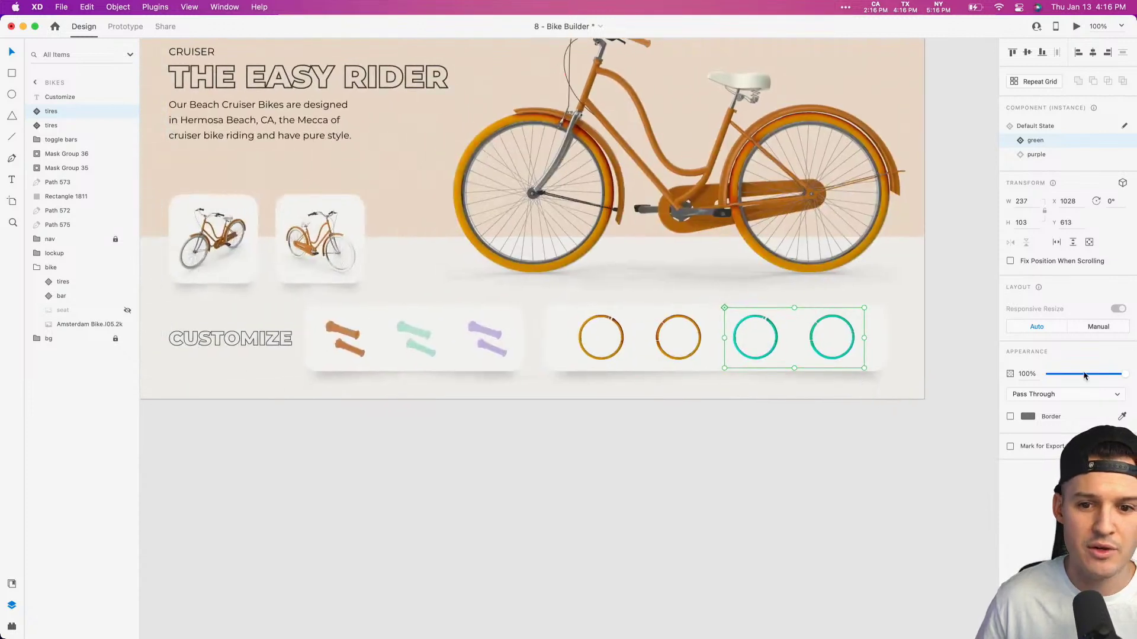
pyautogui.moveTo(1123, 375); pyautogui.dragTo(1051, 378)
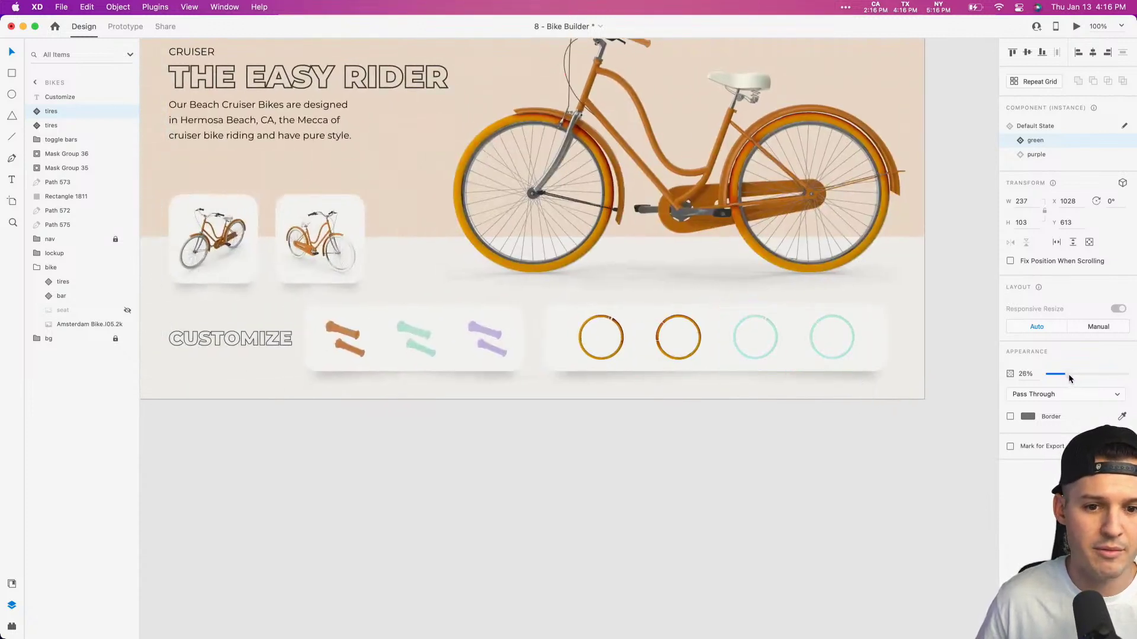
# Step: Group both tire pairs with their card and shadow, and name the group "toggle tires"
pyautogui.keyDown('shift'); pyautogui.click(683, 352); pyautogui.keyUp('shift')
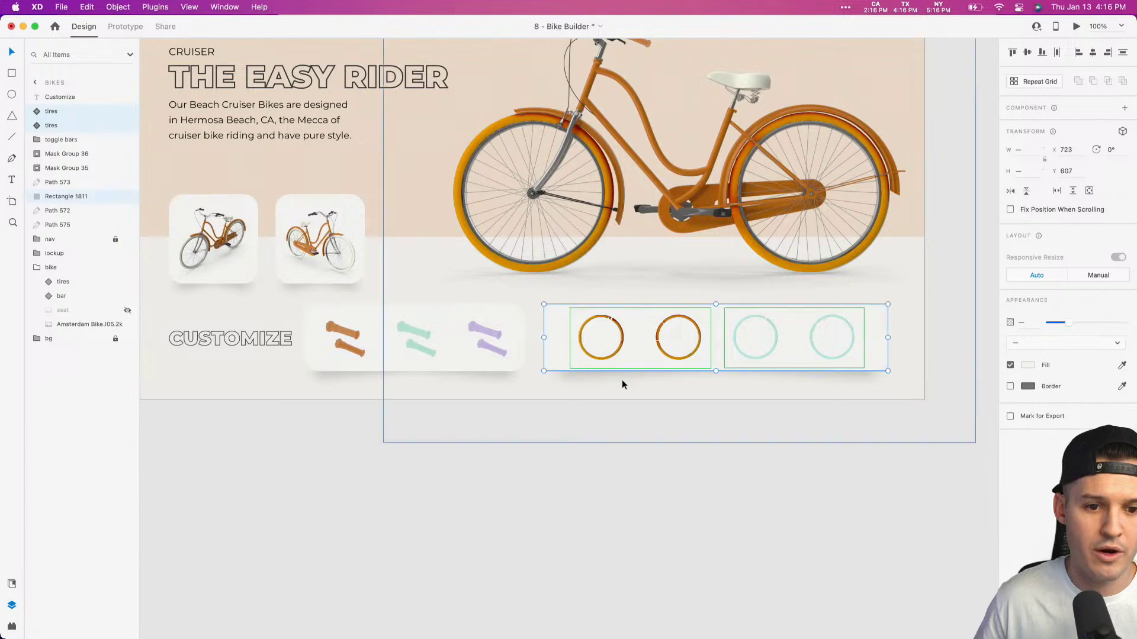
pyautogui.keyDown('shift'); pyautogui.click(591, 375); pyautogui.keyUp('shift')
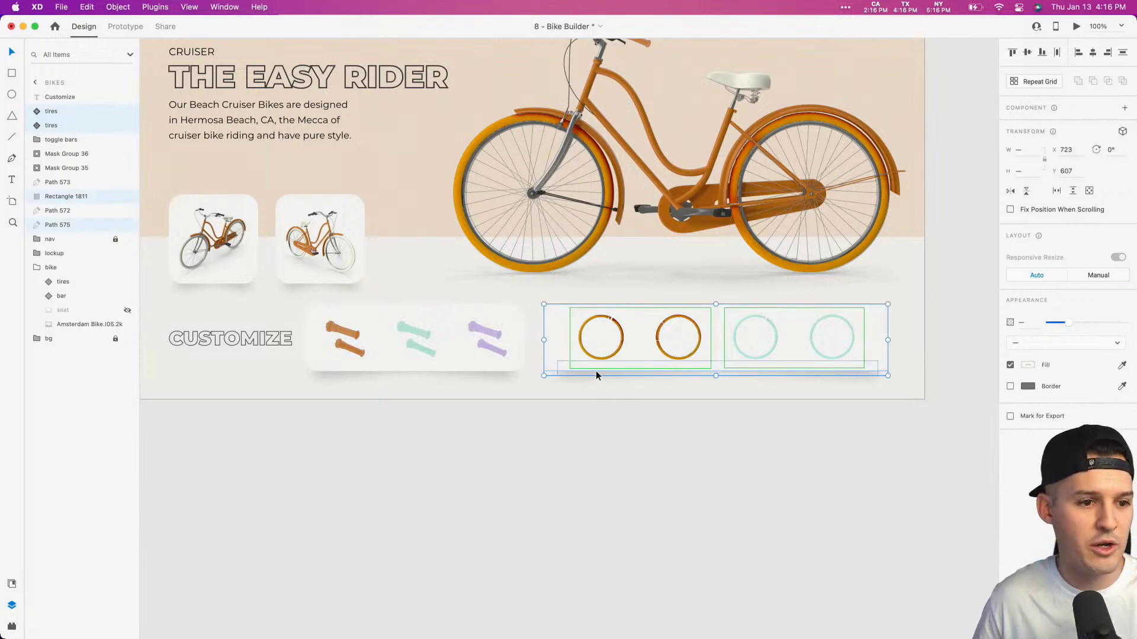
pyautogui.press('super+g')
pyautogui.doubleClick(61, 112)
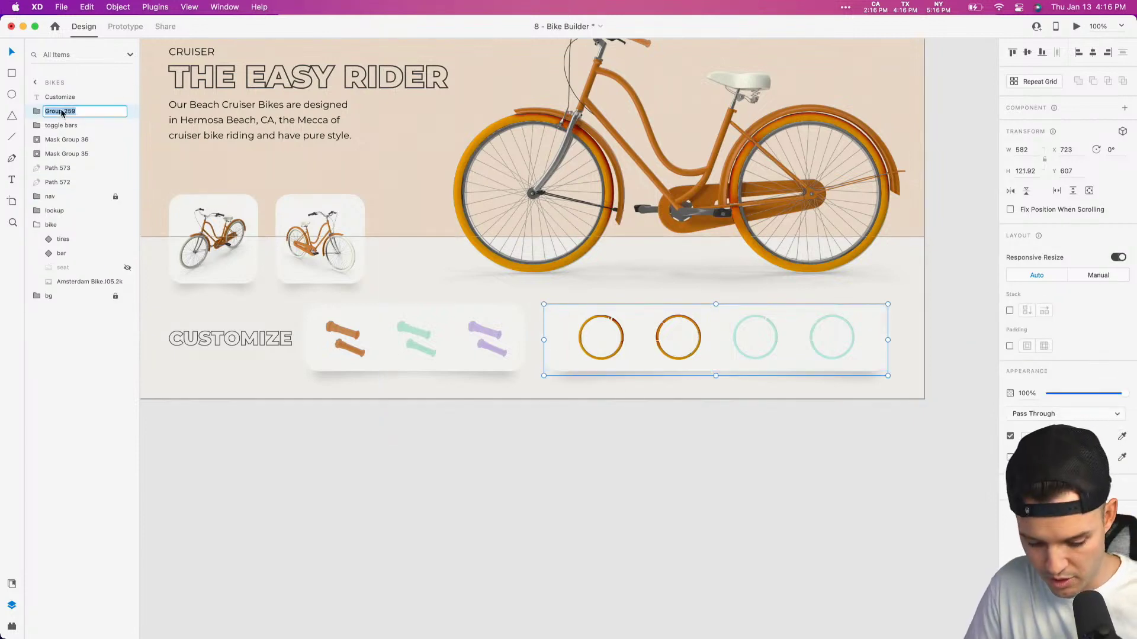
pyautogui.write('toggle t')
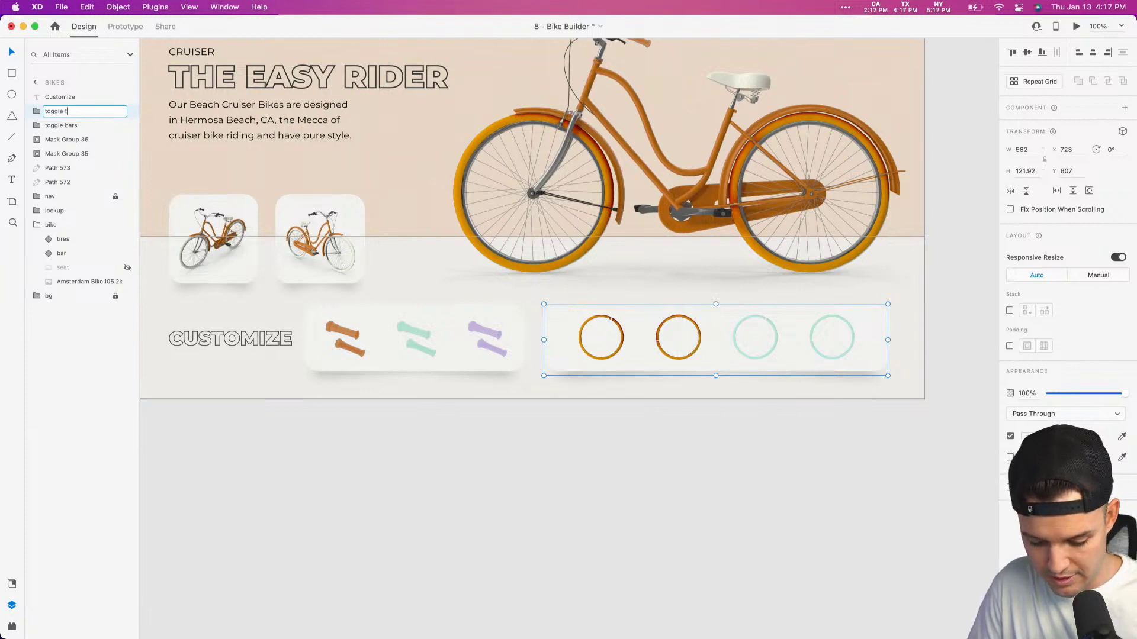
pyautogui.write('ire')
pyautogui.press('Return')
# Step: Move the two bike thumbnail cards up together with their shadows to Y 382
pyautogui.moveTo(470, 414); pyautogui.dragTo(531, 503)
pyautogui.press('super+minus')
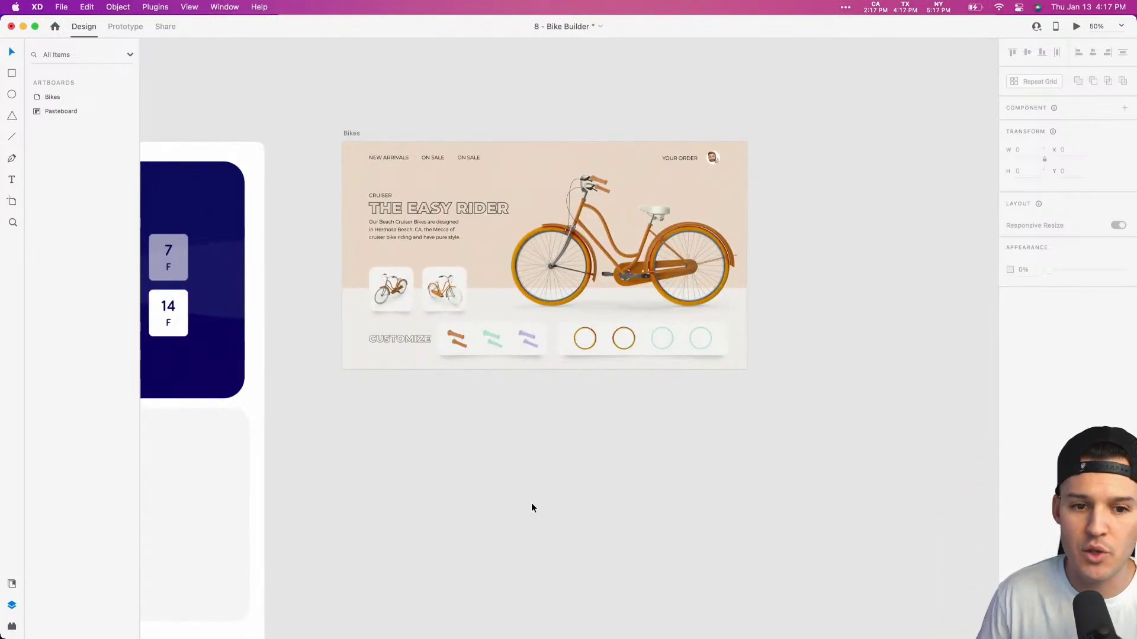
pyautogui.moveTo(531, 503); pyautogui.dragTo(397, 500)
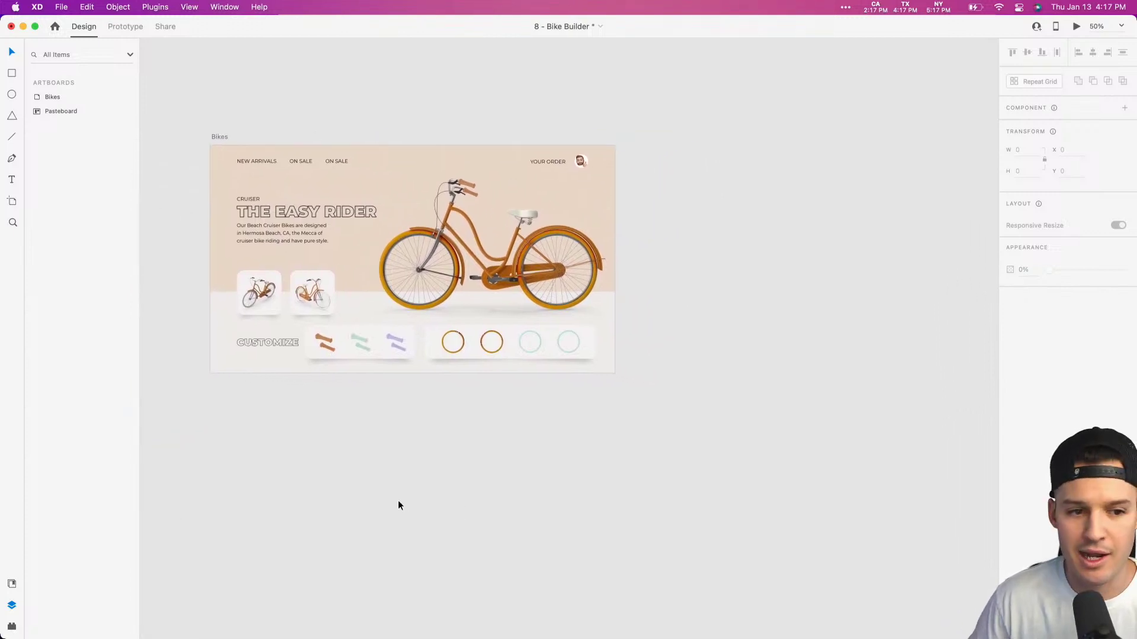
pyautogui.press('z')
pyautogui.moveTo(195, 407); pyautogui.dragTo(736, 111)
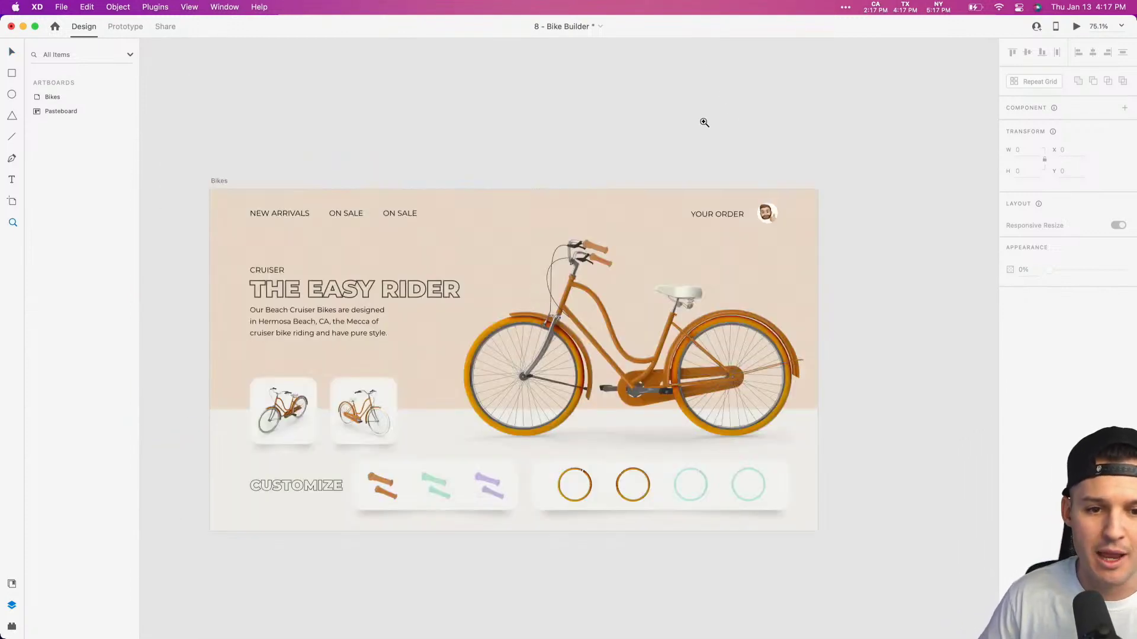
pyautogui.click(363, 408)
pyautogui.keyDown('shift'); pyautogui.click(304, 402); pyautogui.keyUp('shift')
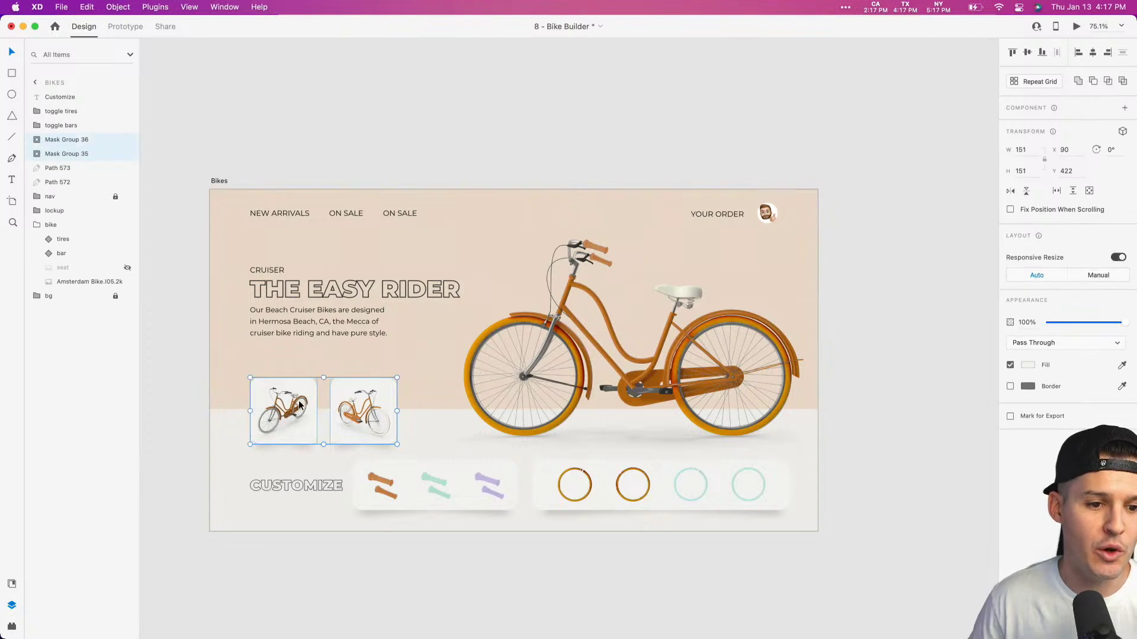
pyautogui.moveTo(303, 402); pyautogui.dragTo(304, 381)
pyautogui.press('super+z')
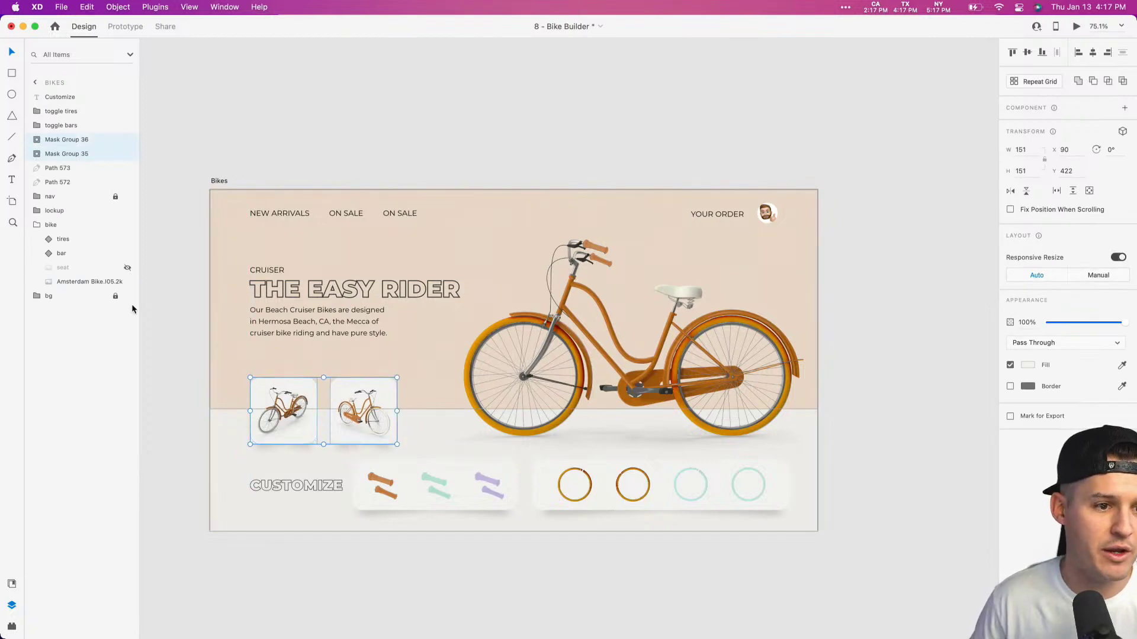
pyautogui.keyDown('shift'); pyautogui.click(69, 181); pyautogui.keyUp('shift')
pyautogui.hotkey('shift', 'Up')
pyautogui.hotkey('shift', 'Up')
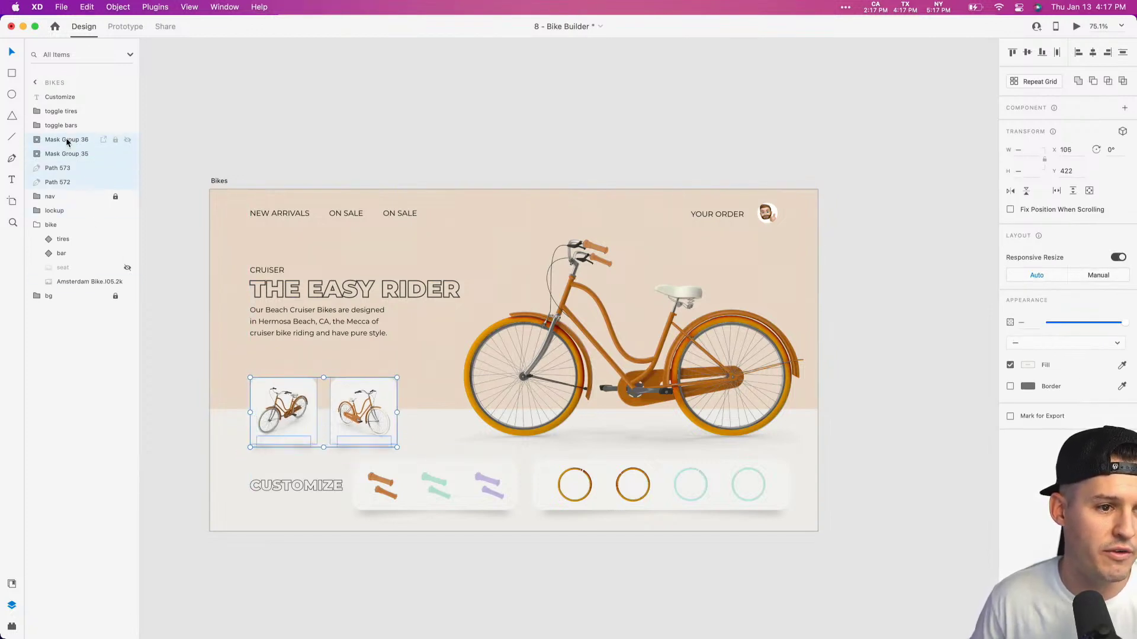
pyautogui.hotkey('shift', 'Up')
pyautogui.hotkey('shift', 'Up')
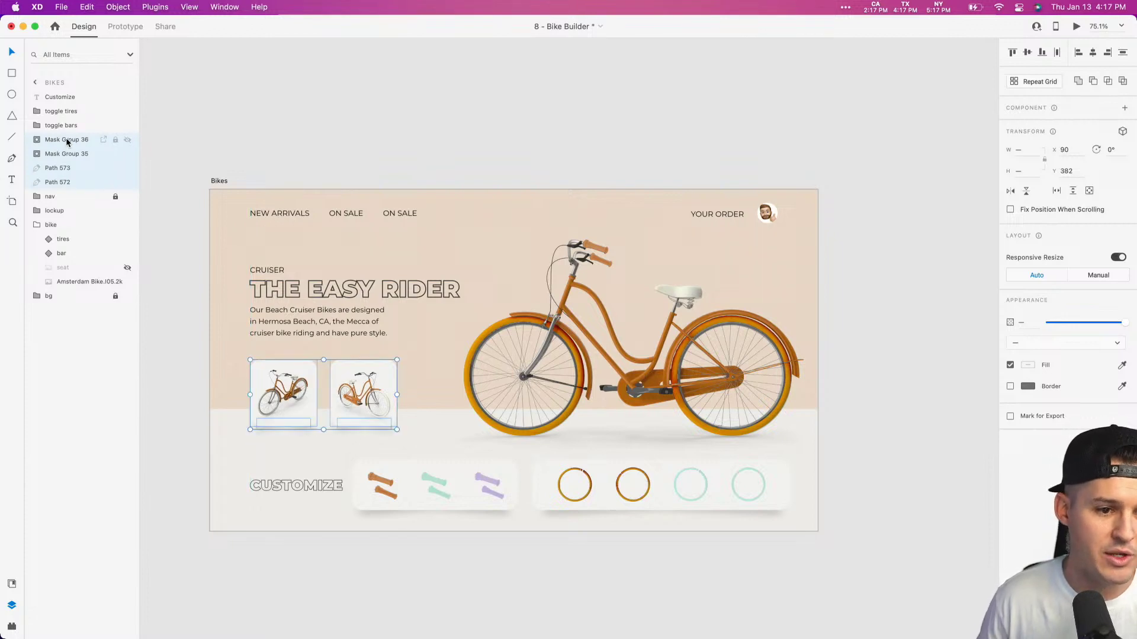
# Step: Scale the CUSTOMIZE heading down to text size 25, keeping its left edge at X 90
pyautogui.click(432, 616)
pyautogui.moveTo(442, 606); pyautogui.dragTo(407, 577)
pyautogui.click(279, 457)
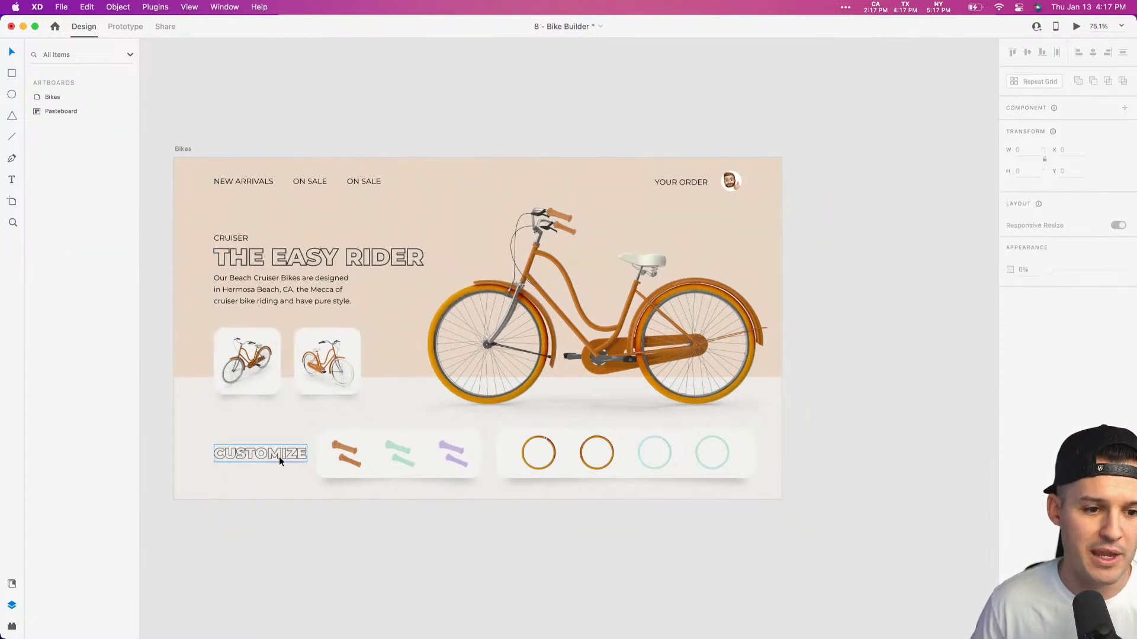
pyautogui.moveTo(259, 462); pyautogui.dragTo(251, 451)
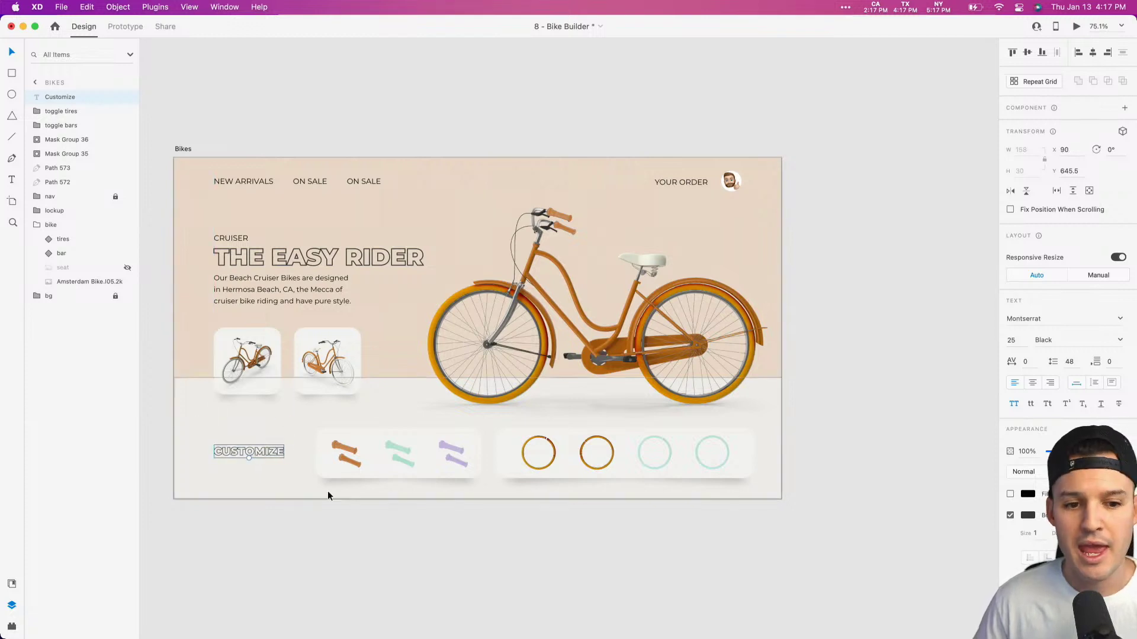
# Step: Duplicate the Bikes artboard and place the copy to the right of the original
pyautogui.click(541, 572)
pyautogui.moveTo(541, 571); pyautogui.dragTo(550, 533)
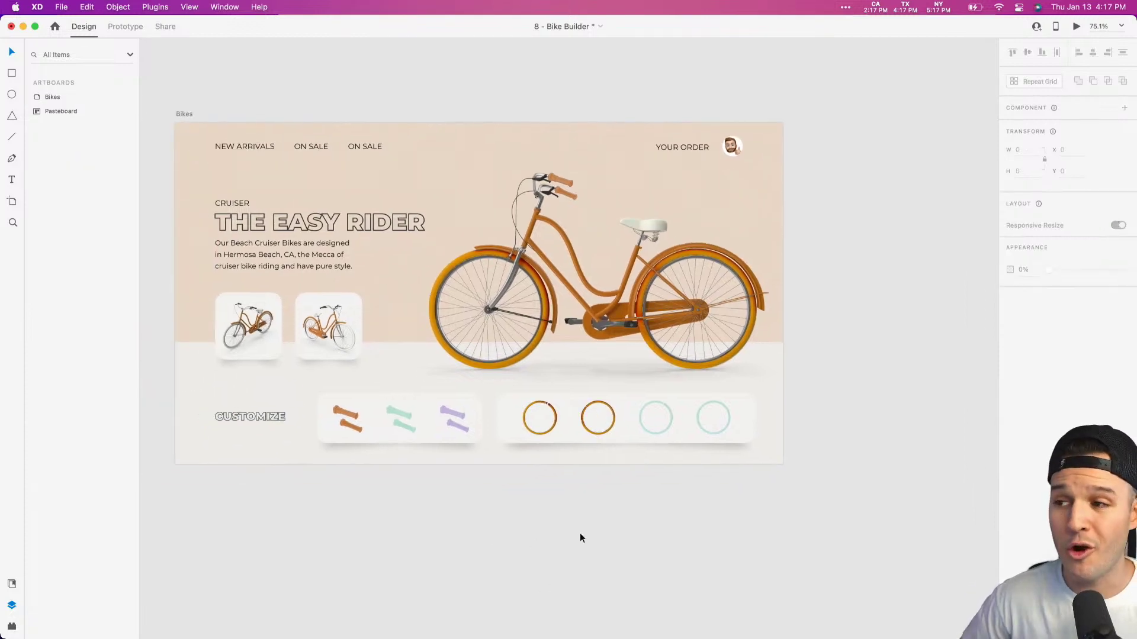
pyautogui.scroll(-1, 581, 538)
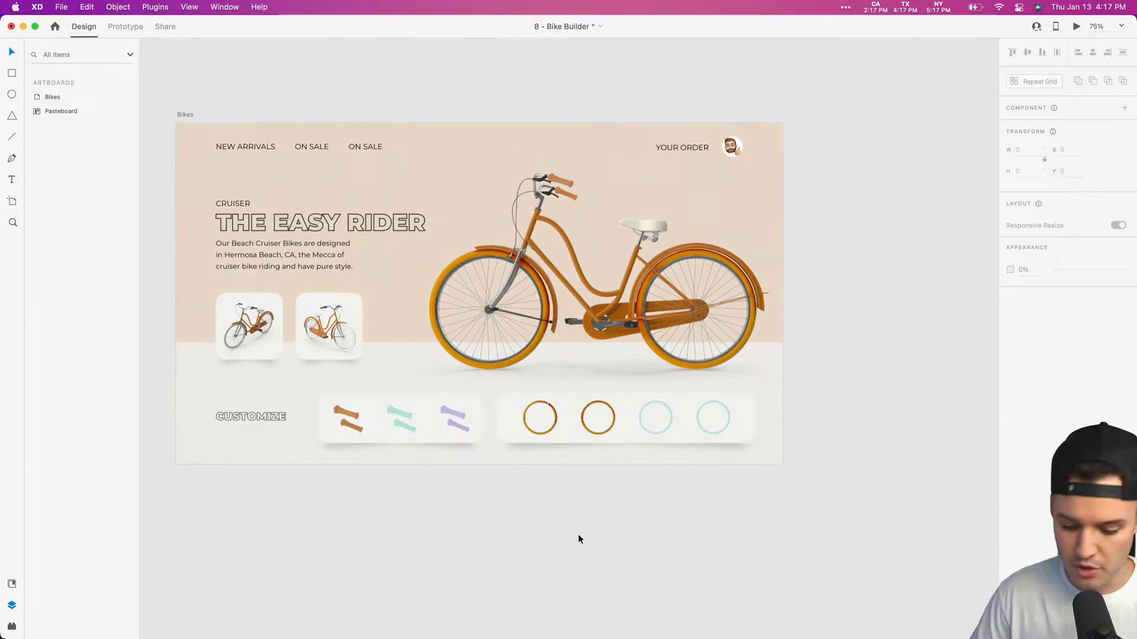
pyautogui.scroll(-3, 578, 534)
pyautogui.scroll(-2, 691, 477)
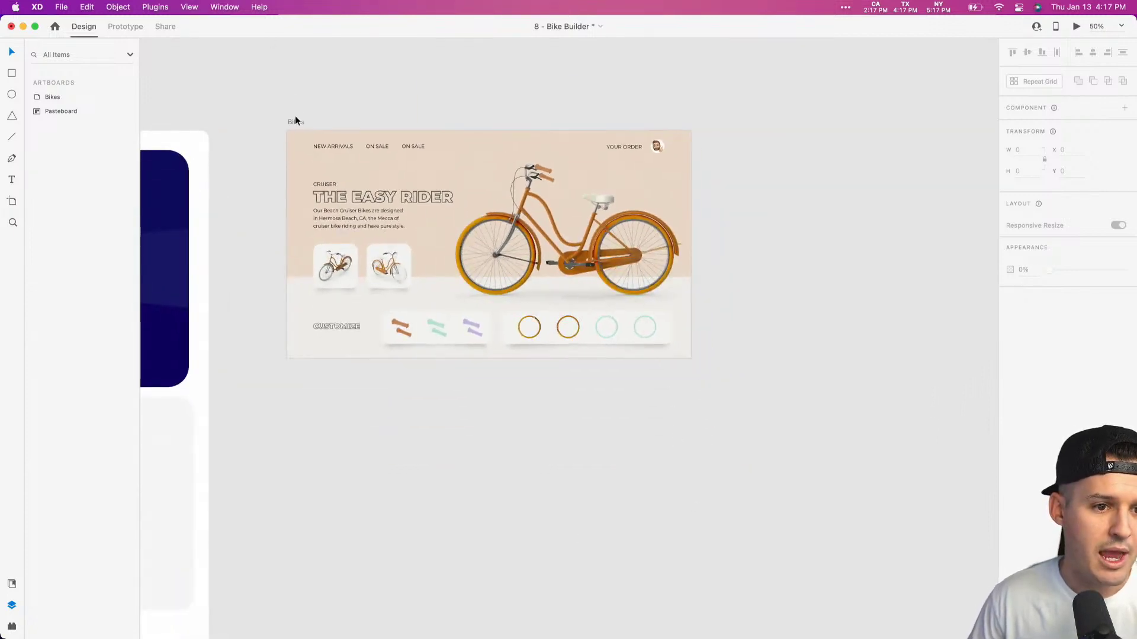
pyautogui.moveTo(295, 121); pyautogui.dragTo(753, 129)
pyautogui.moveTo(728, 126); pyautogui.dragTo(729, 126)
pyautogui.moveTo(812, 92); pyautogui.dragTo(483, 92)
# Step: On the copied artboard, raise the green tire toggles to 100% opacity and fade the orange tire toggles
pyautogui.click(742, 328)
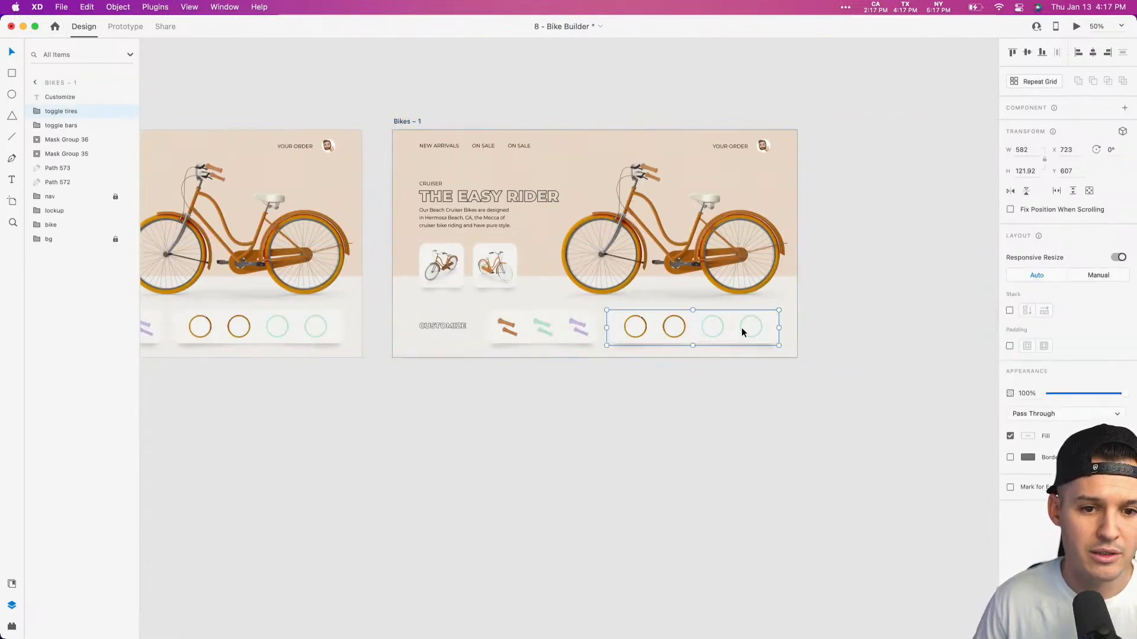
pyautogui.doubleClick(741, 328)
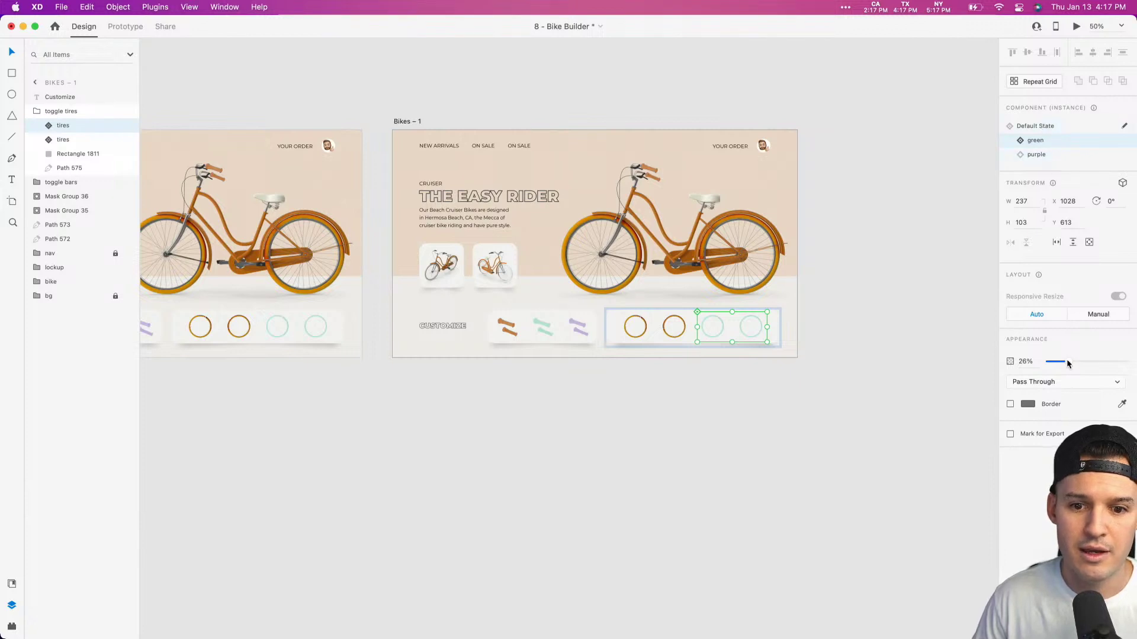
pyautogui.moveTo(1067, 361); pyautogui.dragTo(1134, 362)
pyautogui.click(663, 327)
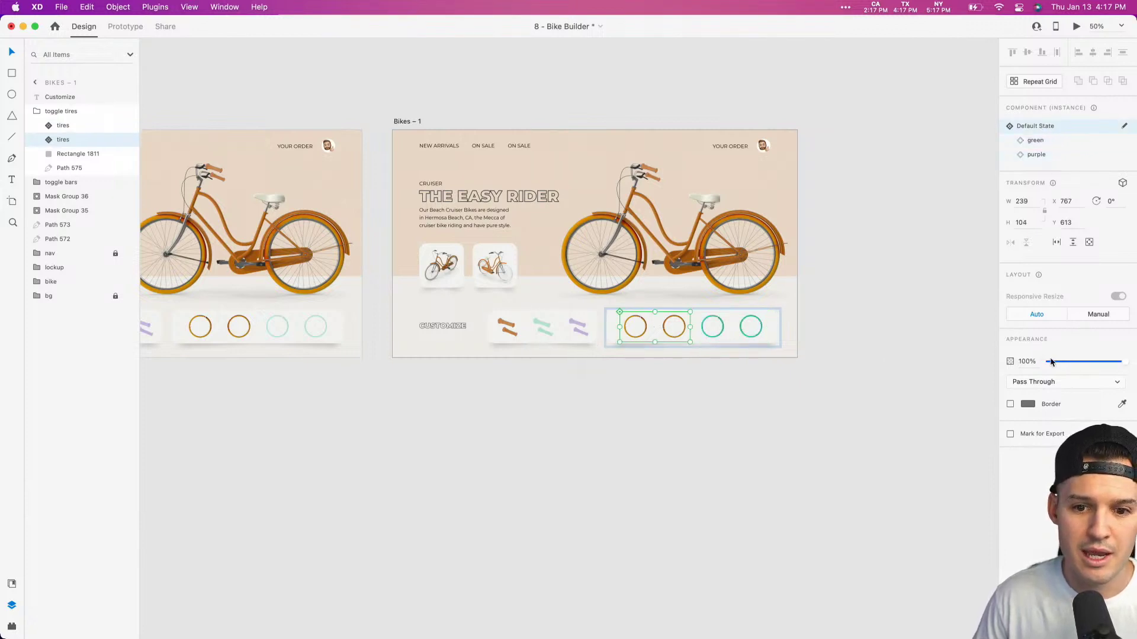
pyautogui.moveTo(1053, 362); pyautogui.dragTo(1066, 363)
pyautogui.click(544, 332)
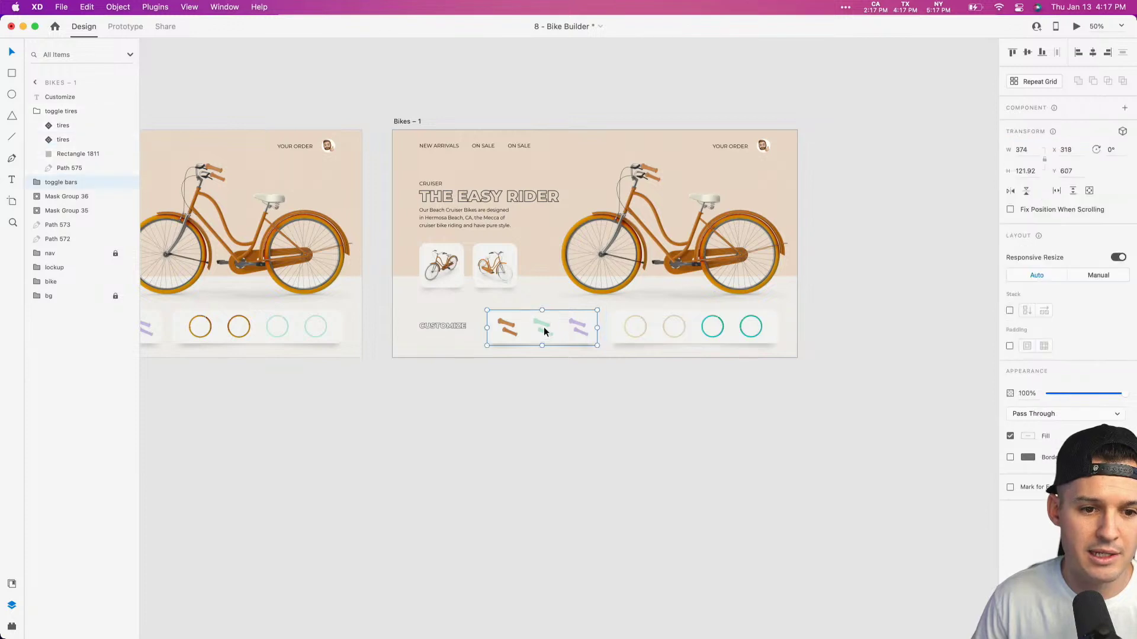
pyautogui.doubleClick(544, 331)
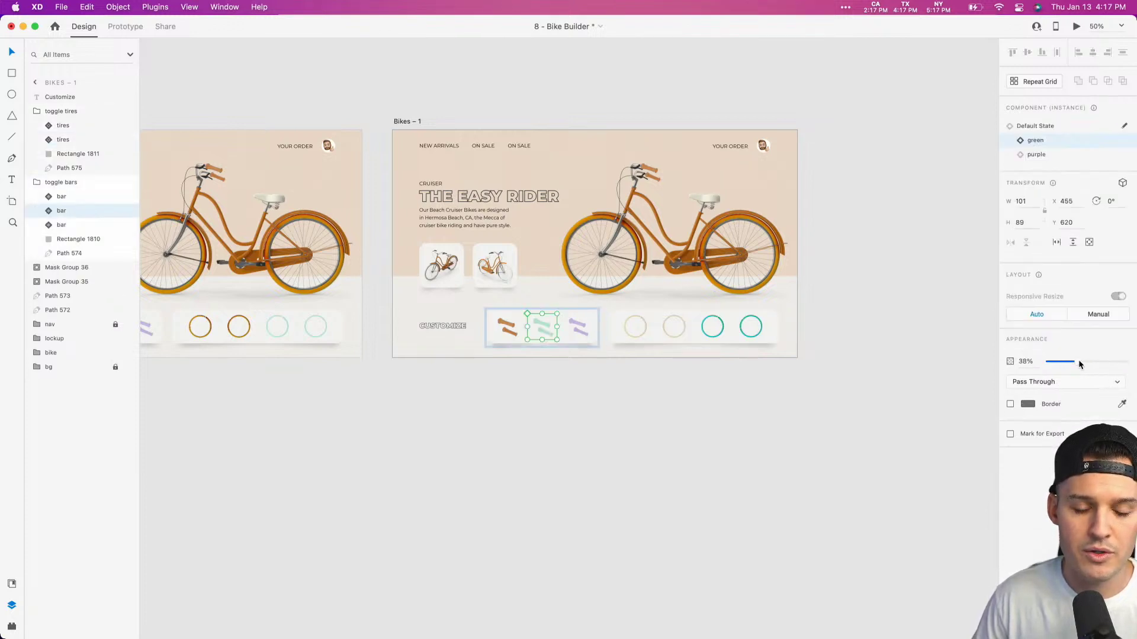
pyautogui.click(632, 104)
# Step: Switch the tires component inside the bike group on the Bikes – 1 artboard to its green state
pyautogui.moveTo(536, 89); pyautogui.dragTo(688, 89)
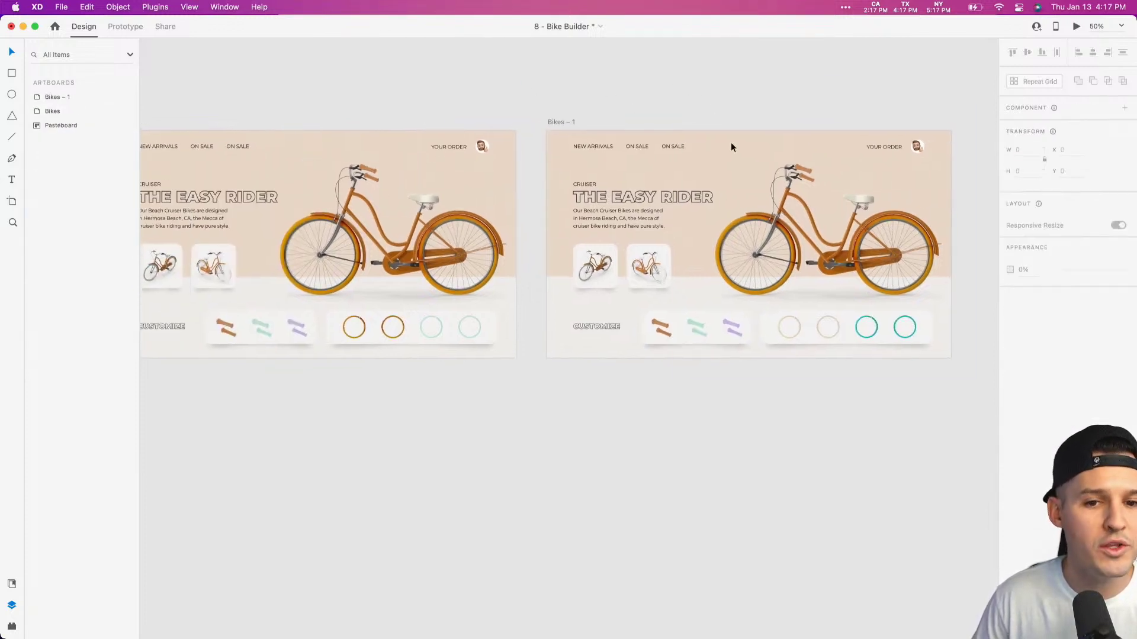
pyautogui.click(791, 210)
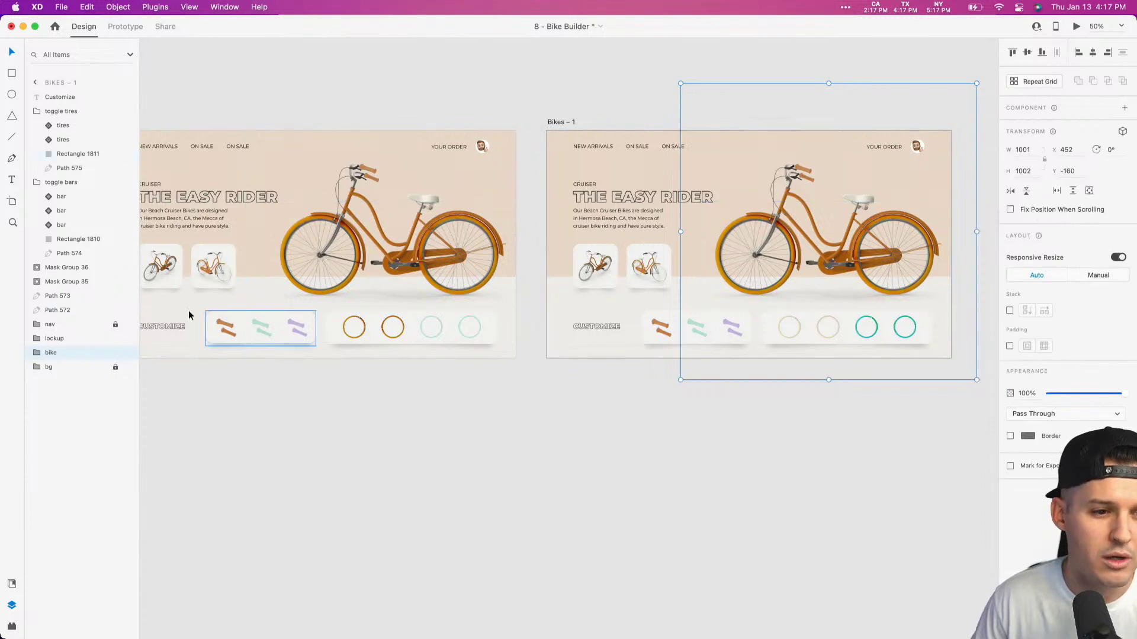
pyautogui.click(32, 353)
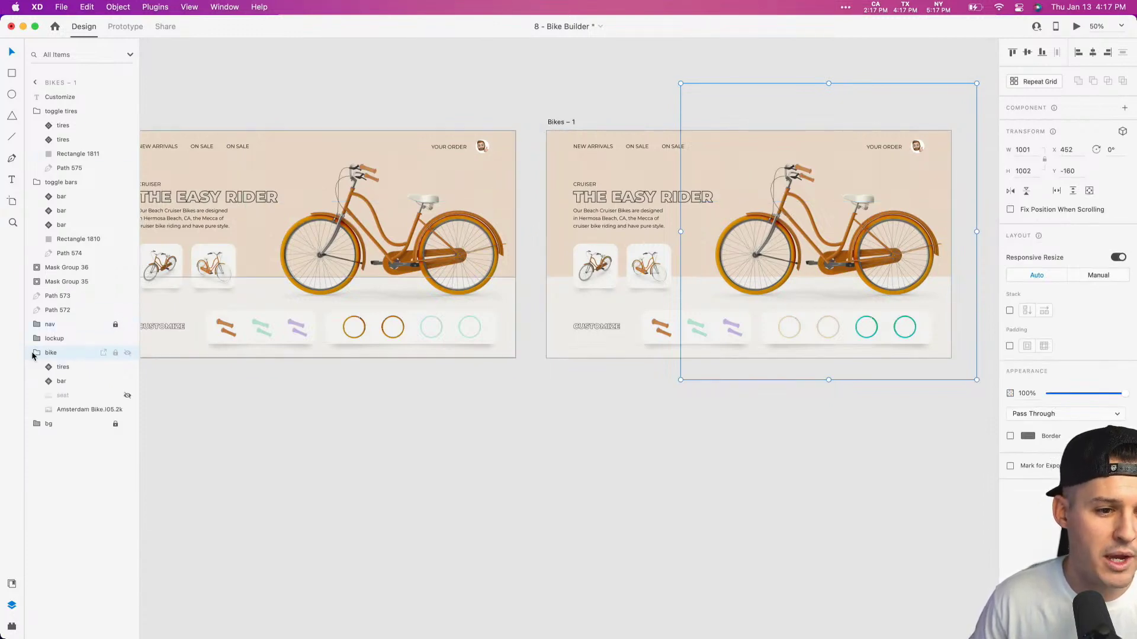
pyautogui.click(63, 367)
pyautogui.click(1042, 141)
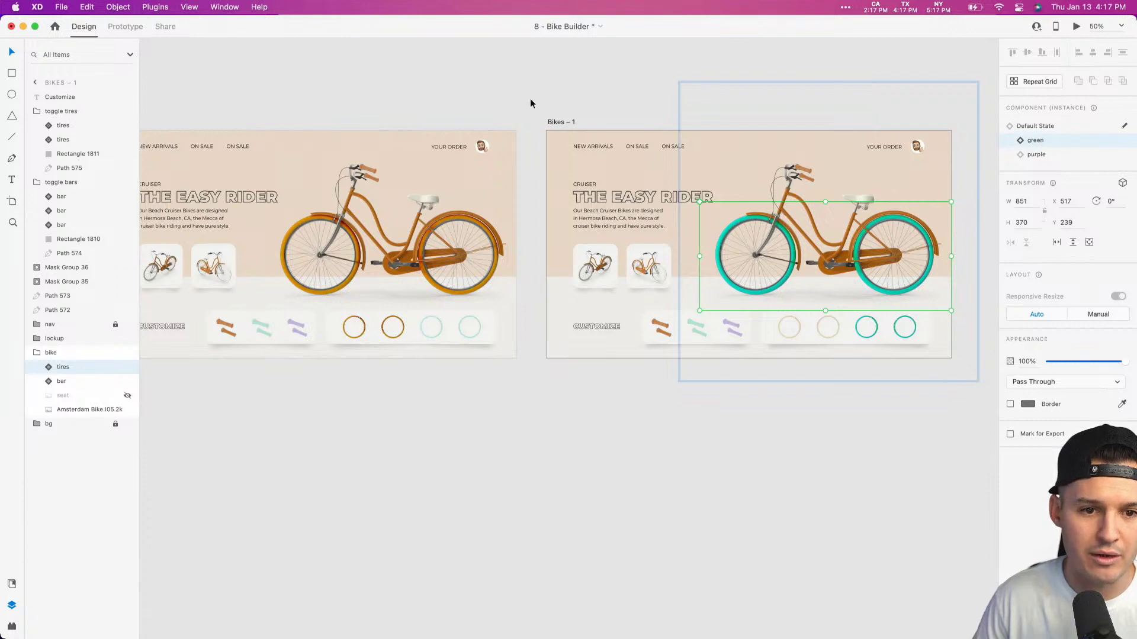
pyautogui.click(530, 103)
# Step: In Prototype mode, link the green tire toggles on the Bikes artboard to Bikes – 1 with a Tap transition
pyautogui.moveTo(530, 104); pyautogui.dragTo(577, 108)
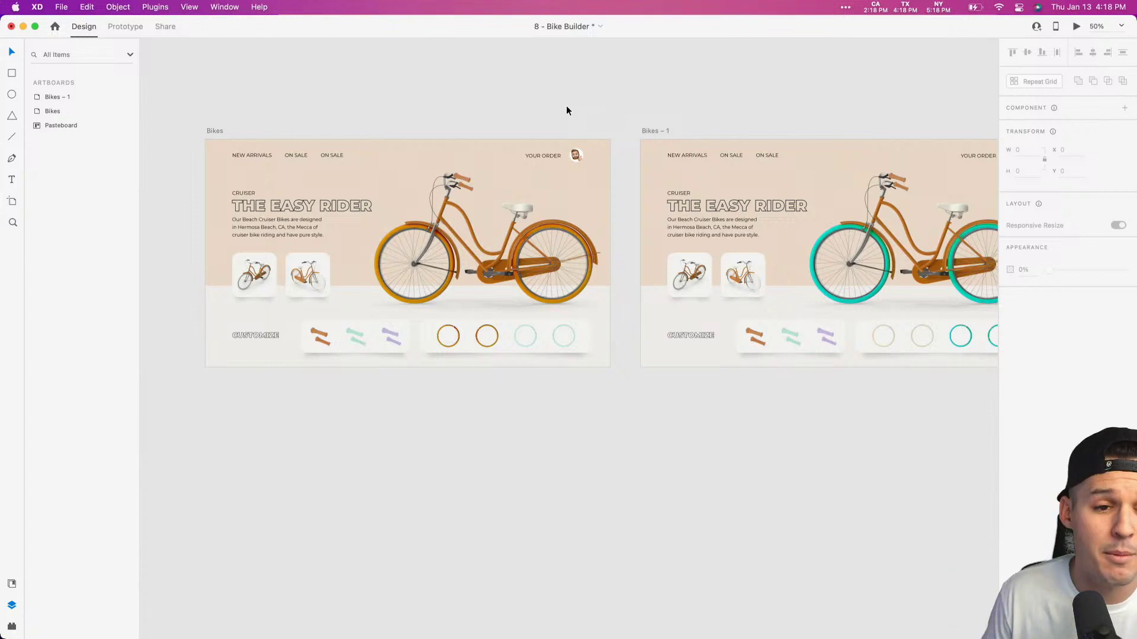
pyautogui.click(125, 26)
pyautogui.click(530, 336)
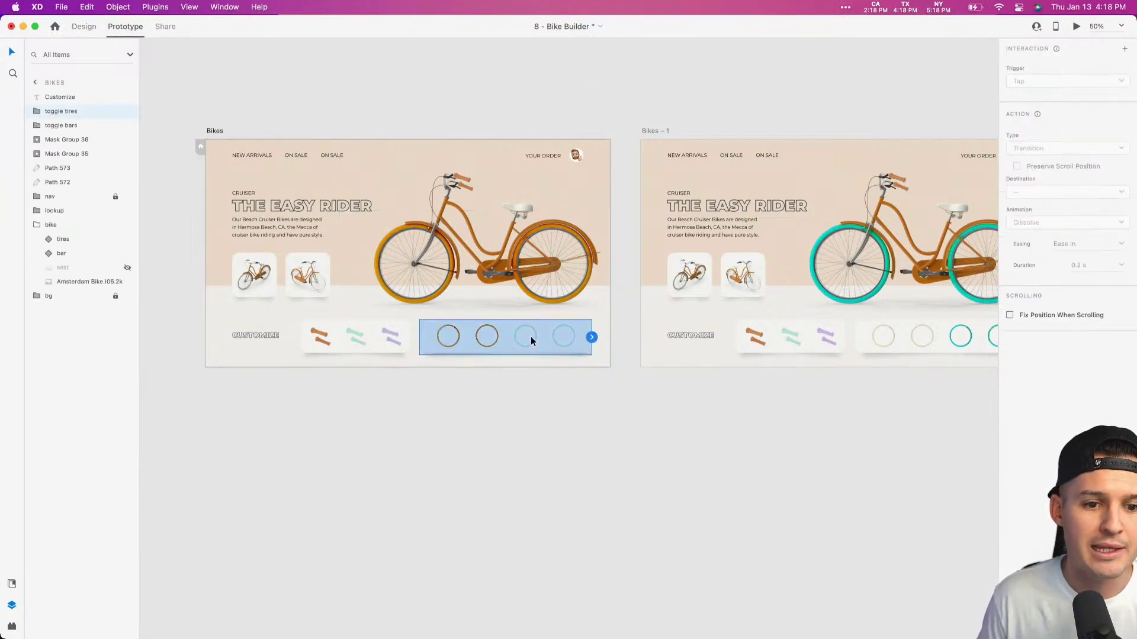
pyautogui.doubleClick(530, 336)
pyautogui.hscroll(3, 530, 336)
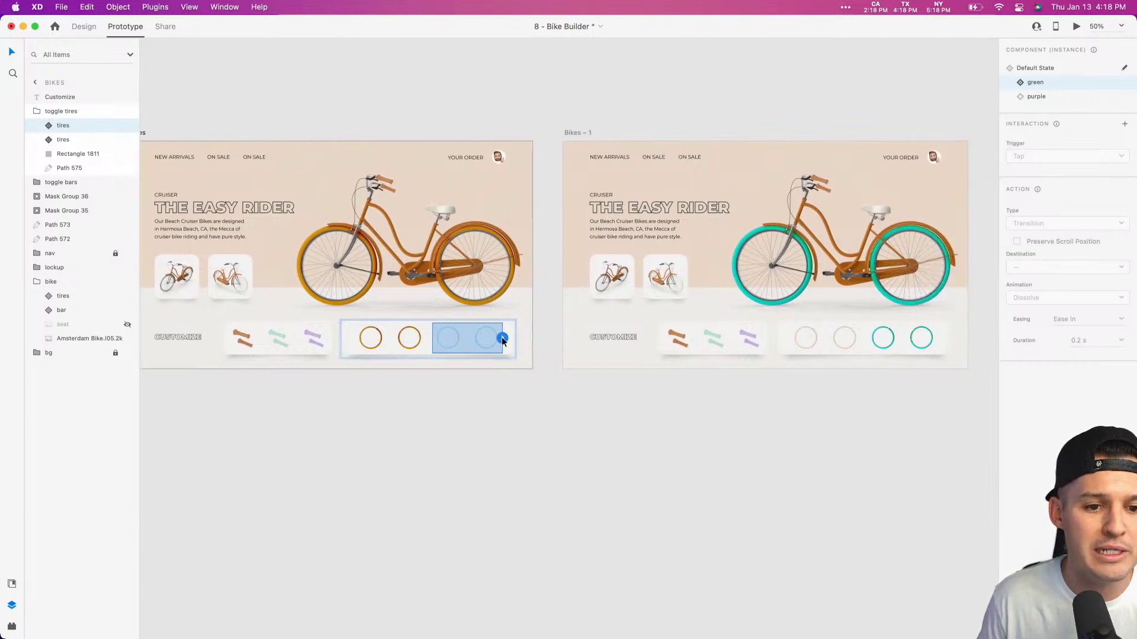
pyautogui.moveTo(502, 338); pyautogui.dragTo(591, 310)
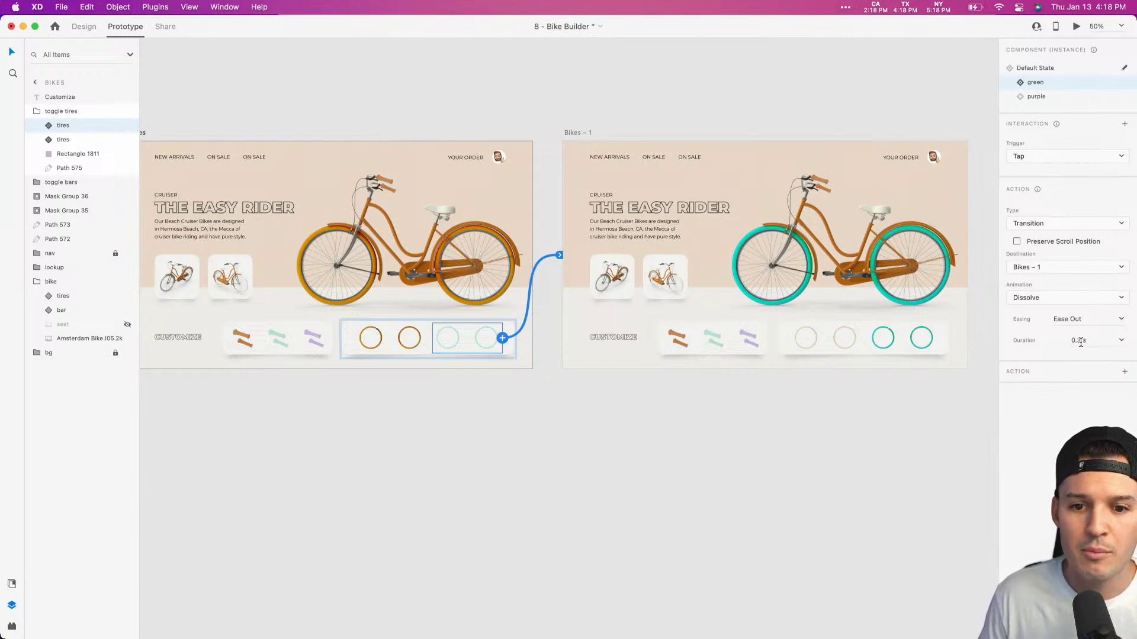
# Step: Set the green tire link's transition to a Dissolve animation lasting 0.2 s
pyautogui.click(1121, 341)
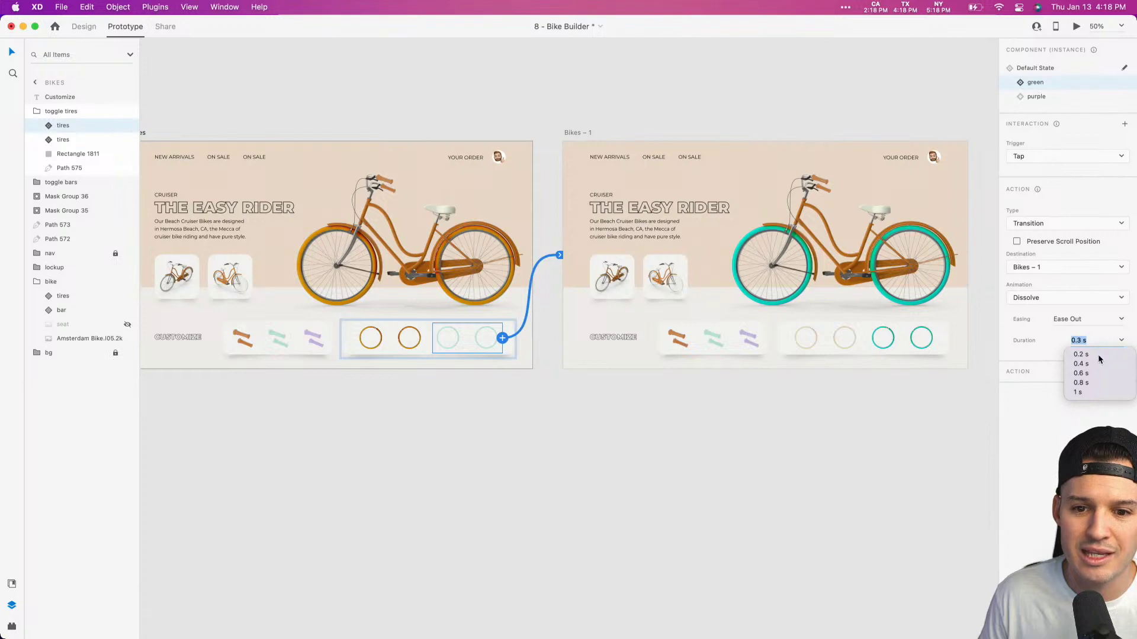
pyautogui.click(1078, 354)
pyautogui.click(1118, 298)
pyautogui.click(1090, 285)
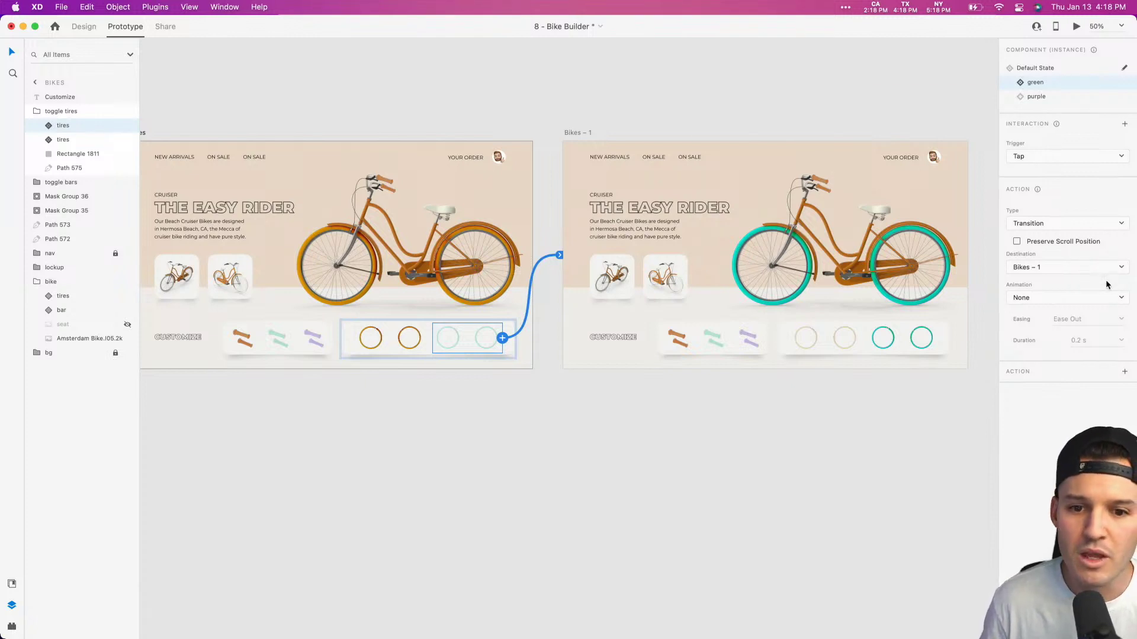
pyautogui.click(1119, 299)
pyautogui.click(1106, 309)
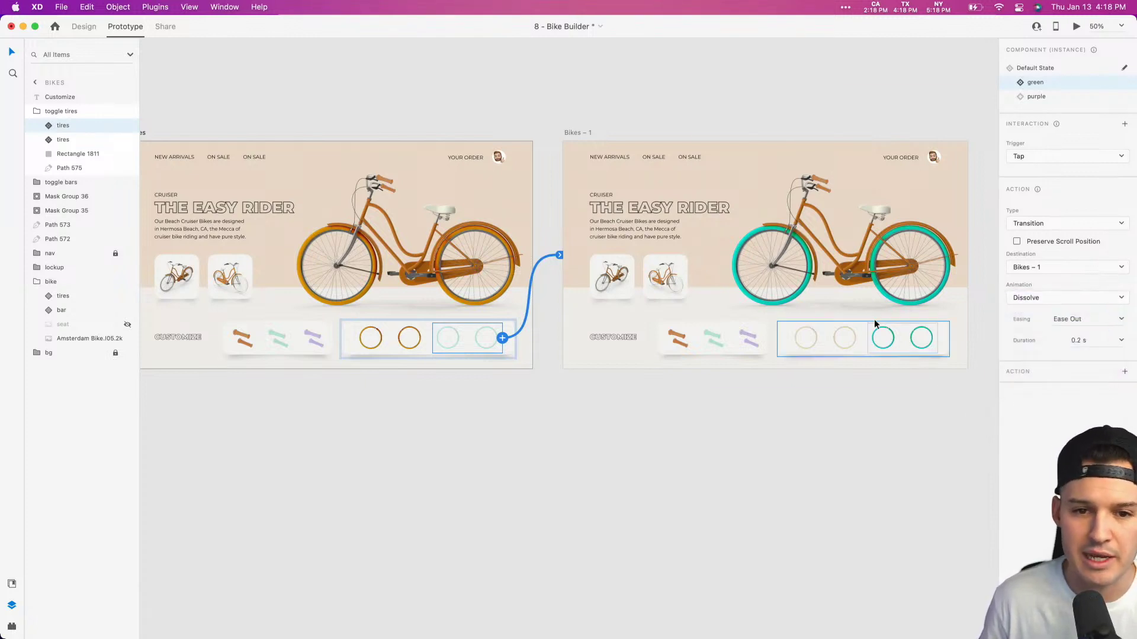
# Step: Link the faded orange tire toggles on Bikes – 1 back to the Bikes artboard
pyautogui.click(805, 338)
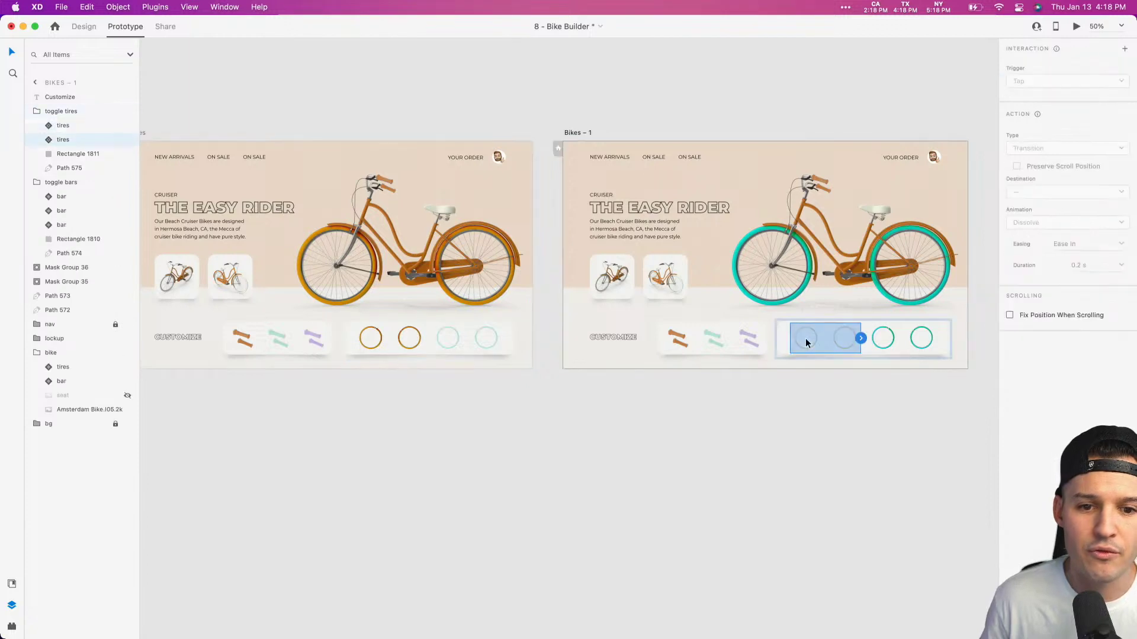
pyautogui.moveTo(860, 338); pyautogui.dragTo(527, 255)
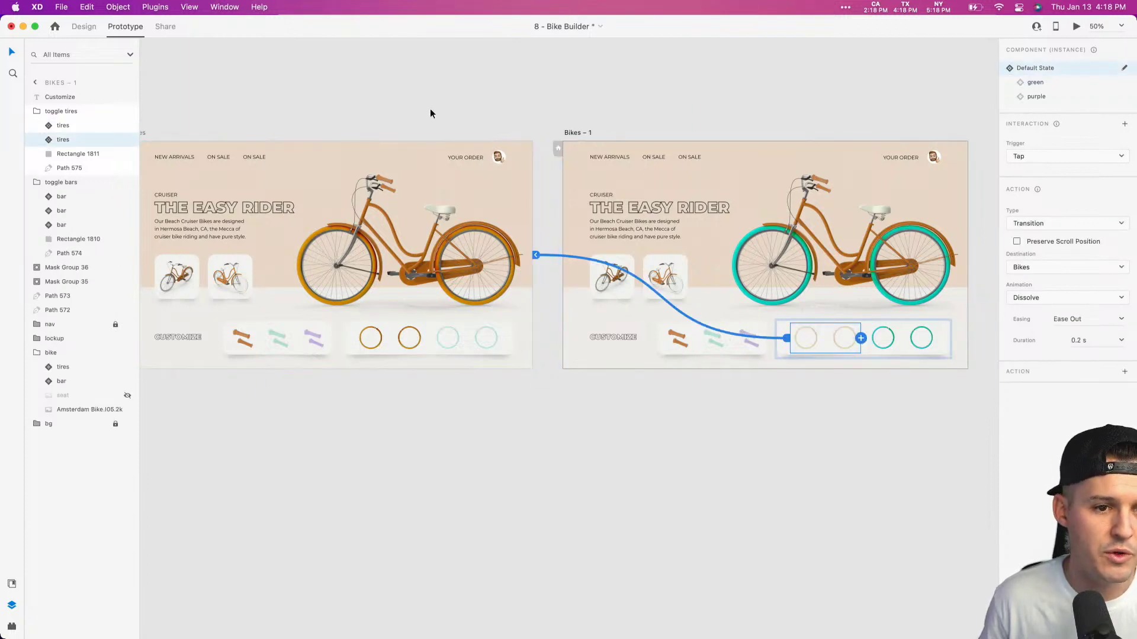
# Step: Make the Bikes artboard a flow starting point and name the flow "Bike"
pyautogui.moveTo(429, 109); pyautogui.dragTo(554, 121)
pyautogui.click(278, 144)
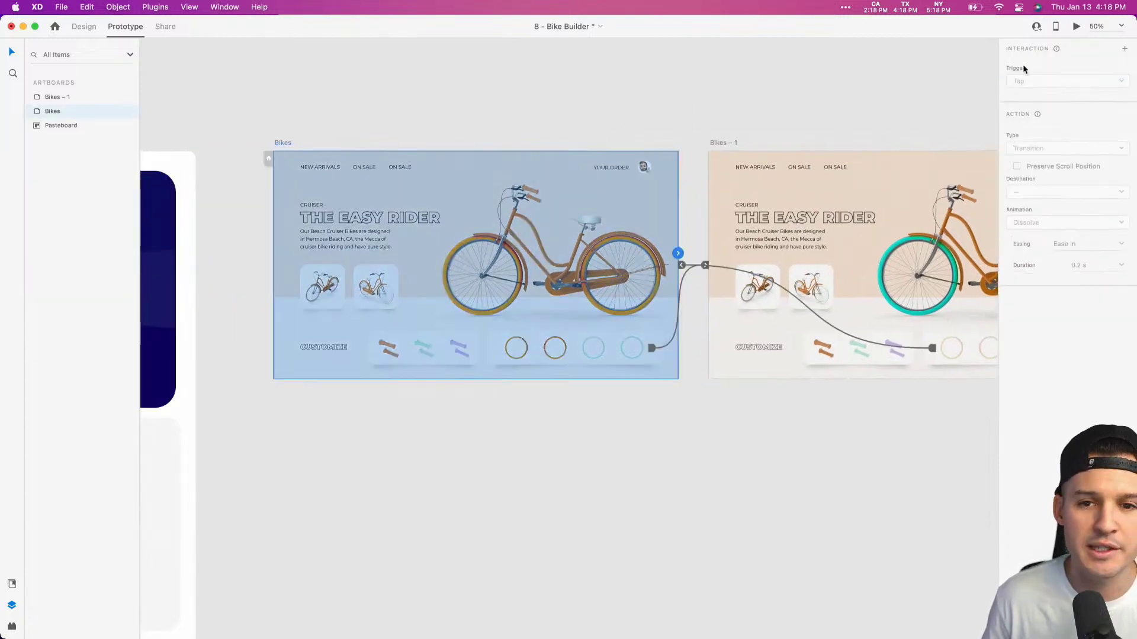
pyautogui.click(267, 158)
pyautogui.doubleClick(289, 124)
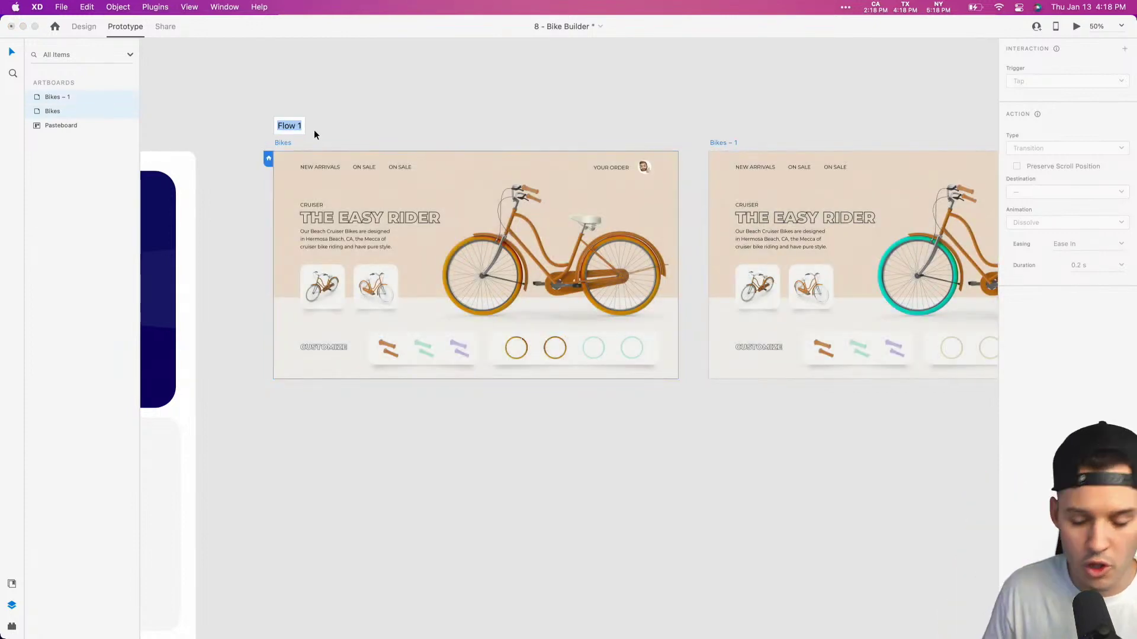
pyautogui.write('Bike')
pyautogui.press('Return')
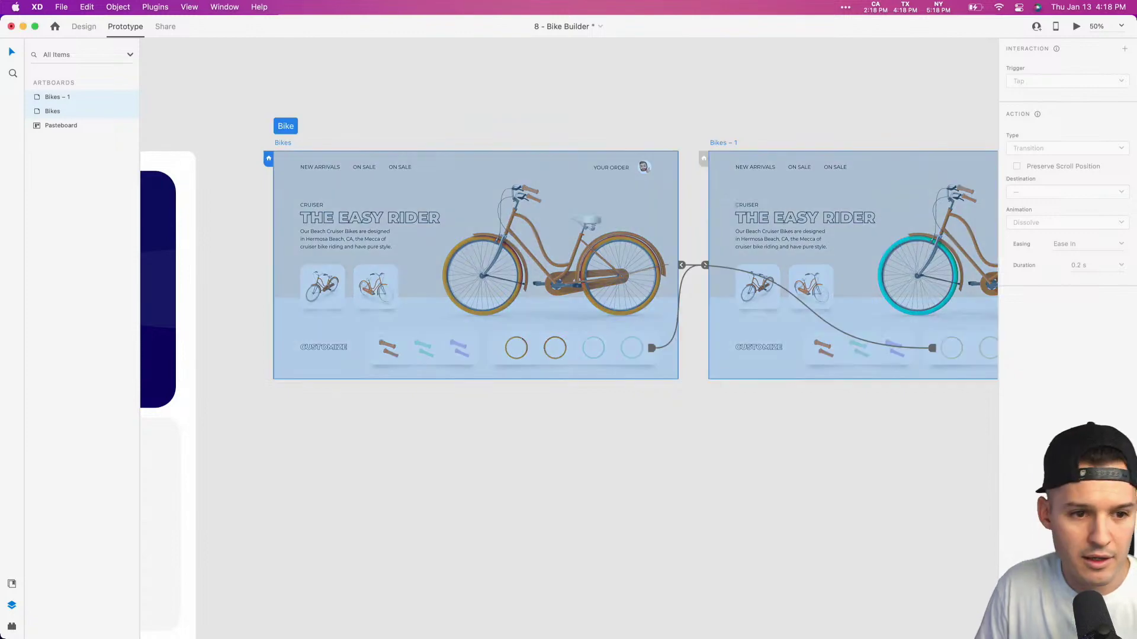
# Step: Preview the prototype, test switching between the green and orange tires repeatedly, and close the preview
pyautogui.click(1075, 27)
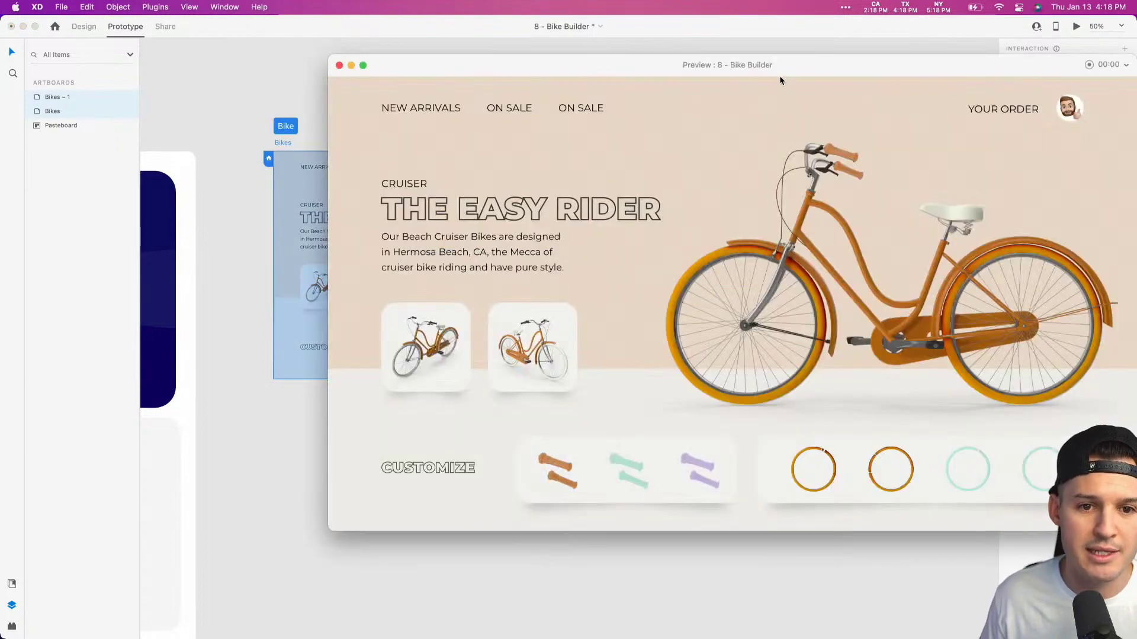
pyautogui.moveTo(779, 76); pyautogui.dragTo(645, 86)
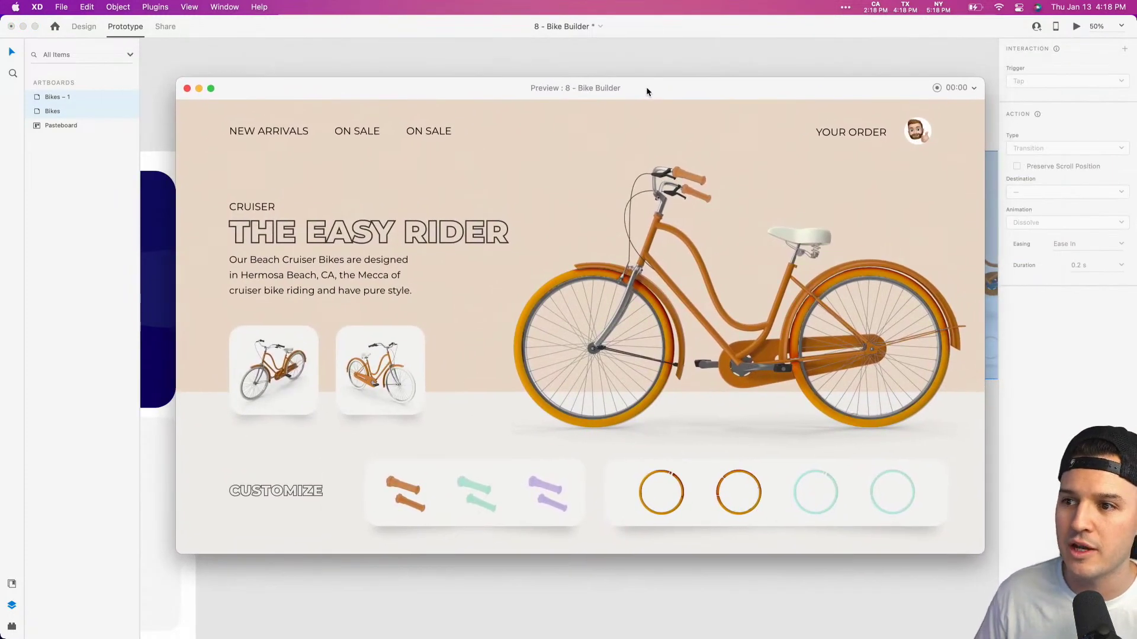
pyautogui.click(831, 485)
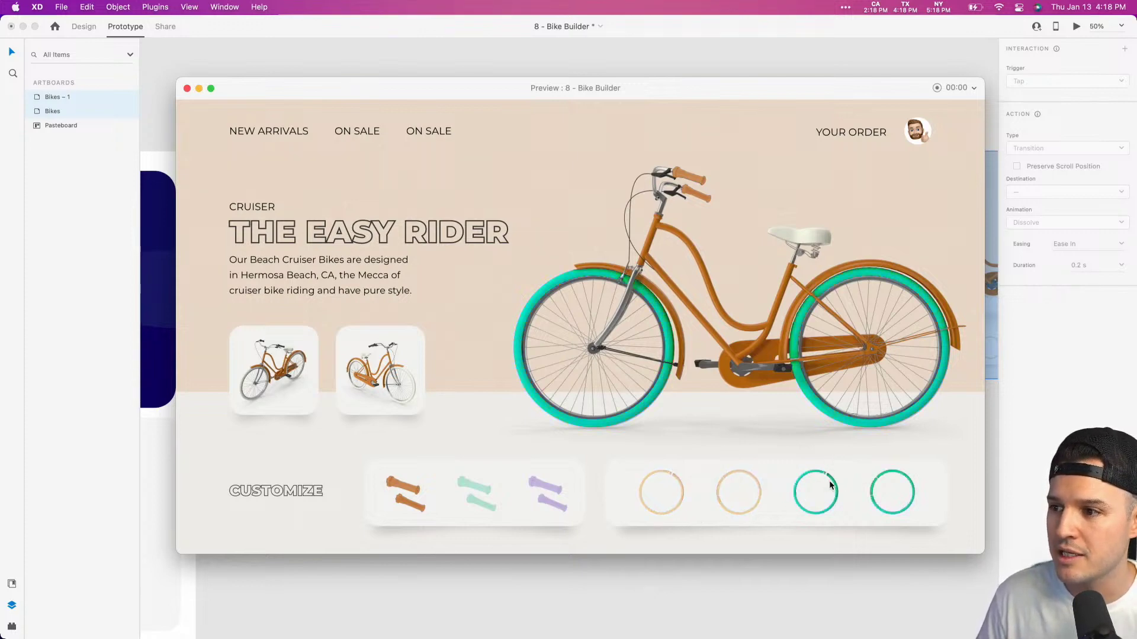
pyautogui.click(740, 488)
pyautogui.click(820, 493)
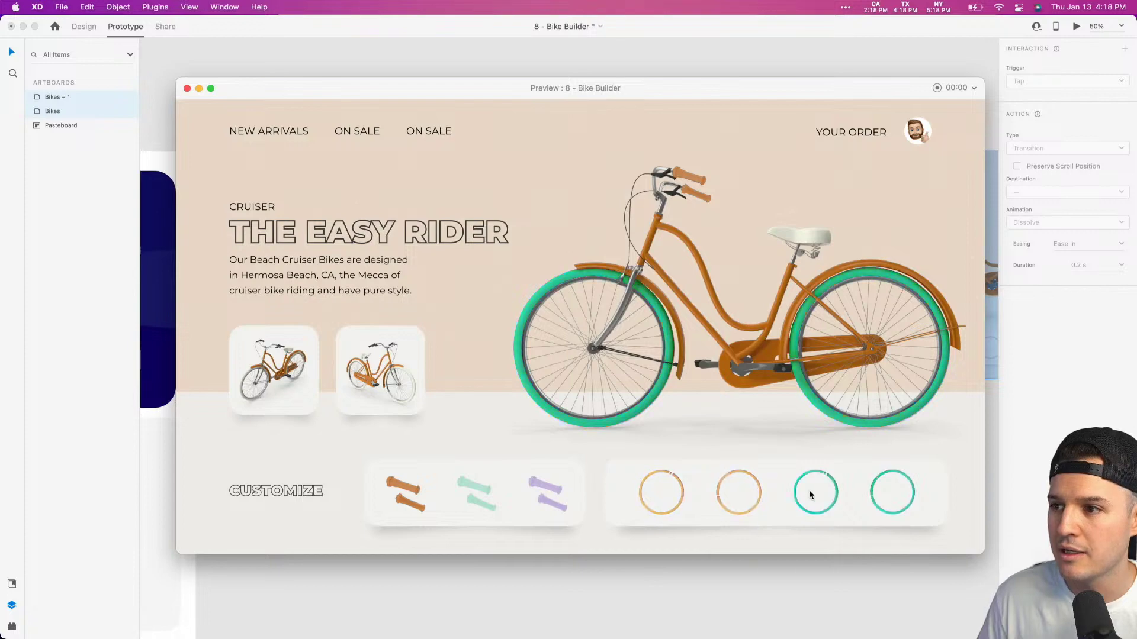
pyautogui.click(741, 494)
pyautogui.click(816, 492)
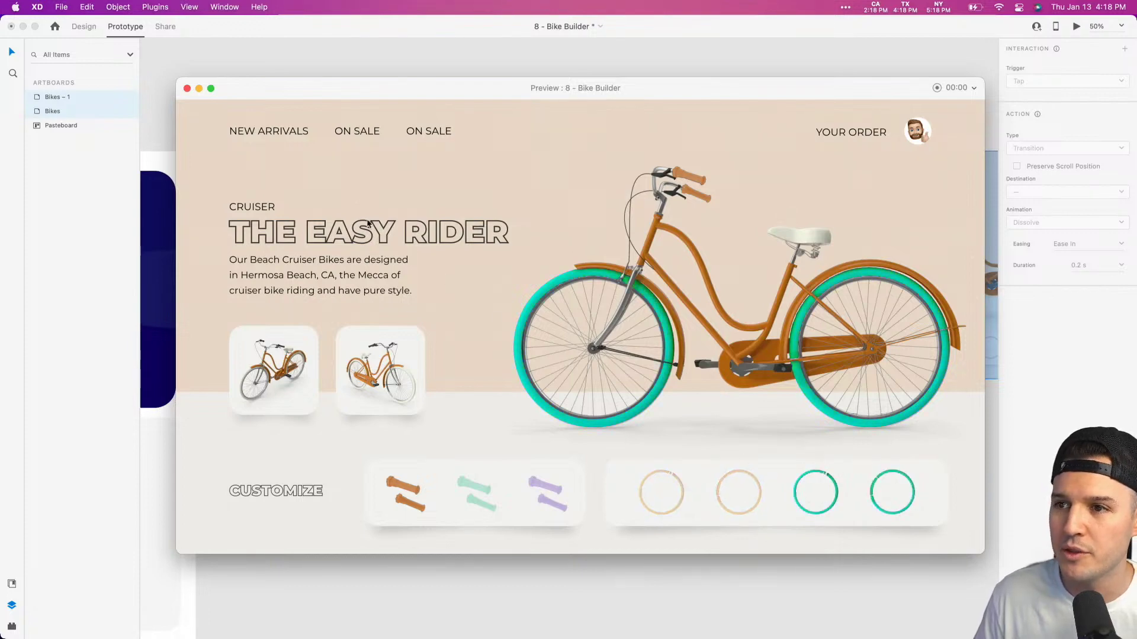
pyautogui.click(187, 88)
pyautogui.click(505, 114)
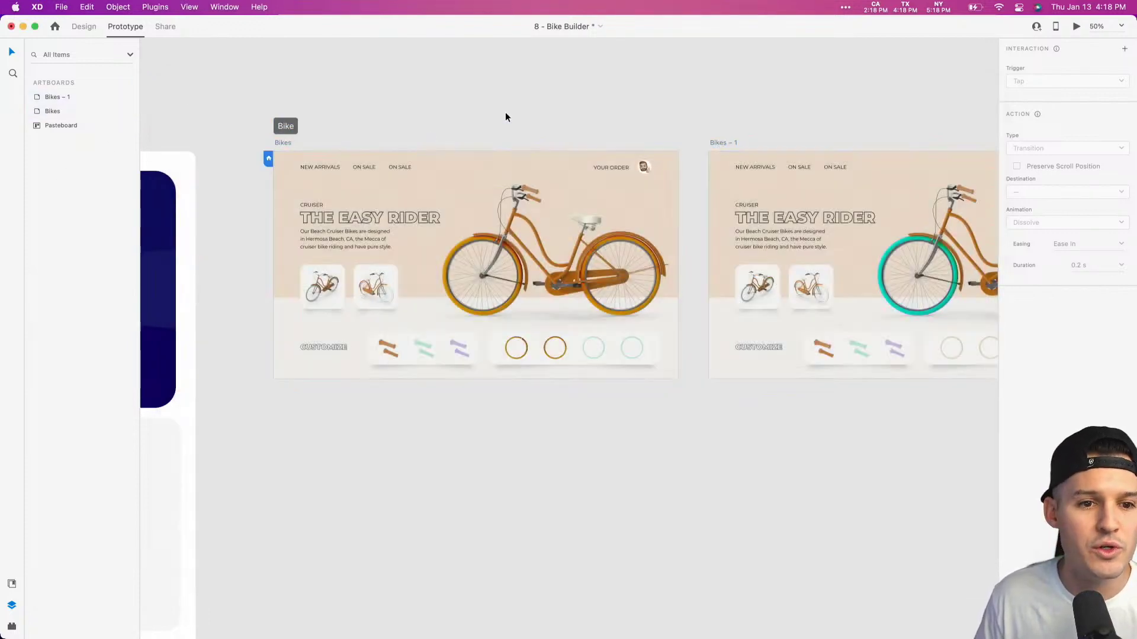
# Step: Duplicate the Bikes – 1 artboard and place the copy directly beneath it
pyautogui.hscroll(5, 472, 61)
pyautogui.moveTo(472, 61); pyautogui.dragTo(316, 81)
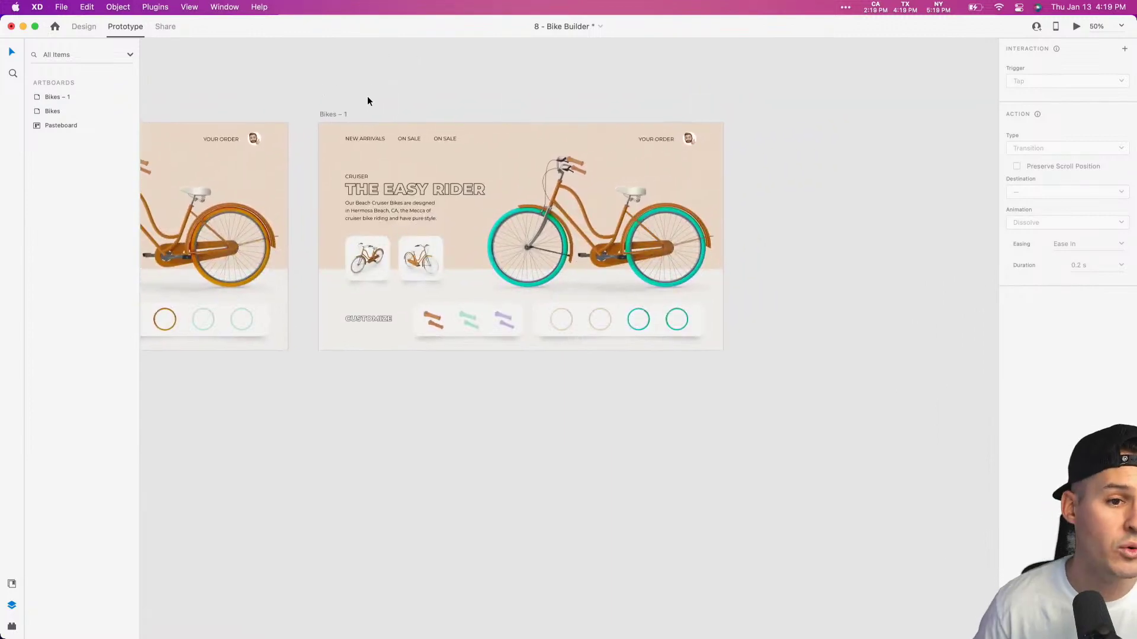
pyautogui.click(340, 114)
pyautogui.press('super+d')
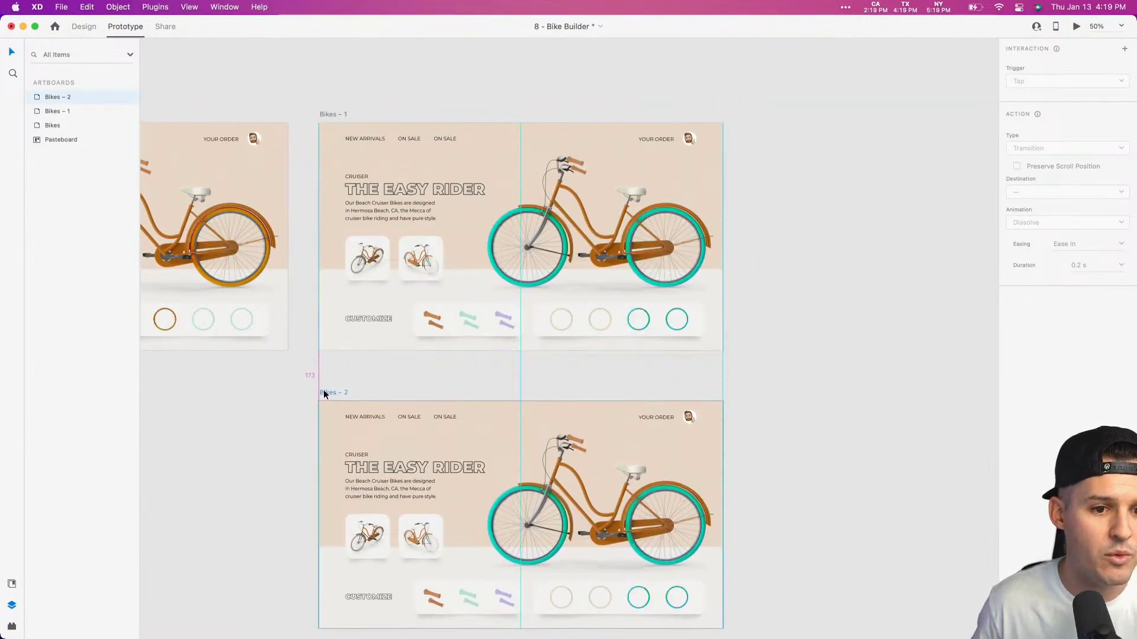
# Step: On the Bikes – 2 artboard, make the green grip toggle opaque and fade the orange grip toggle to about 22% opacity
pyautogui.press('super+1')
pyautogui.scroll(-4, 808, 290)
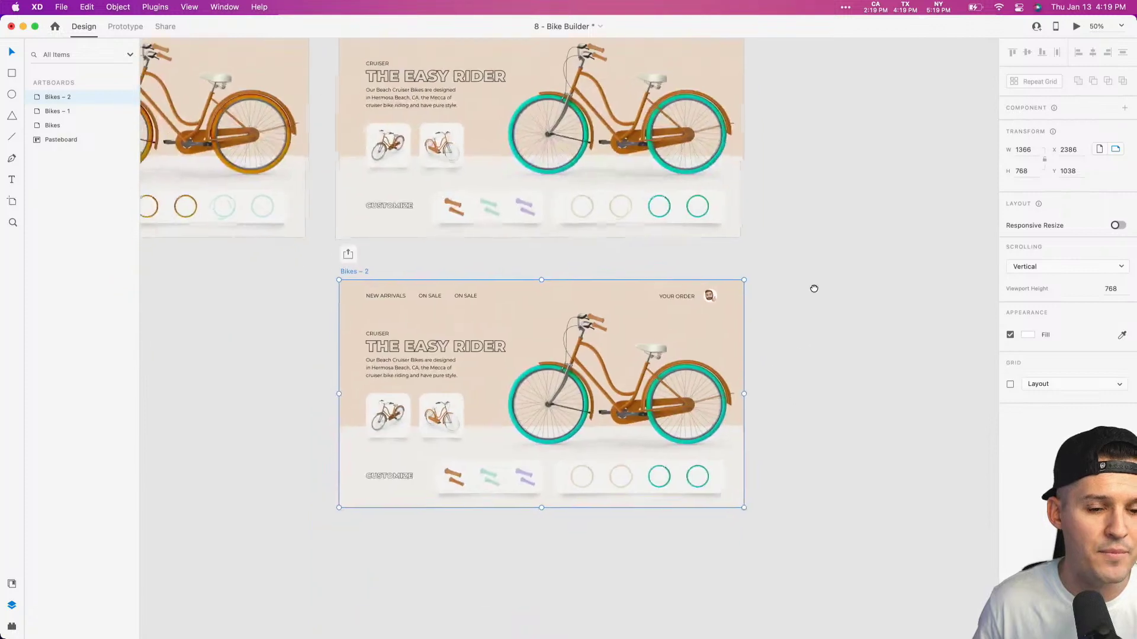
pyautogui.click(490, 477)
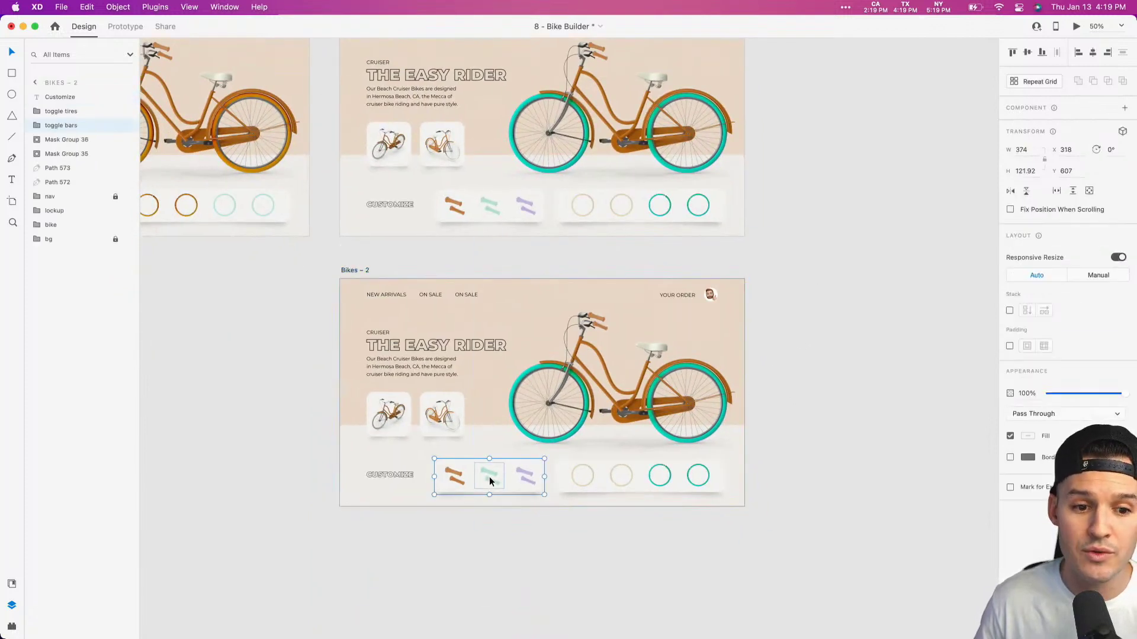
pyautogui.doubleClick(490, 477)
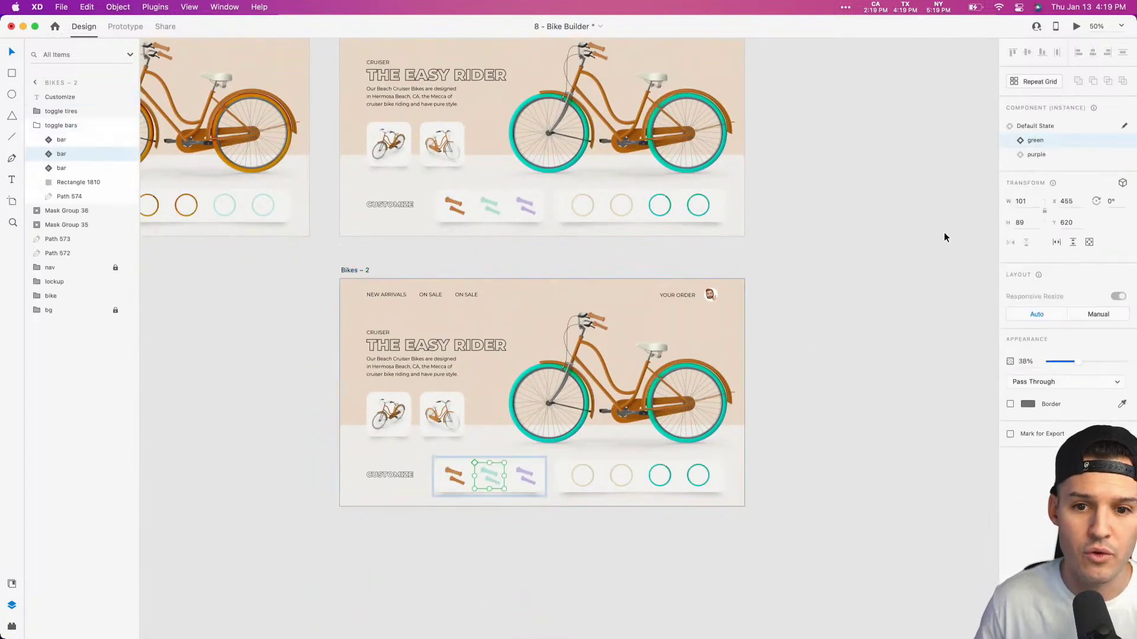
pyautogui.press('0')
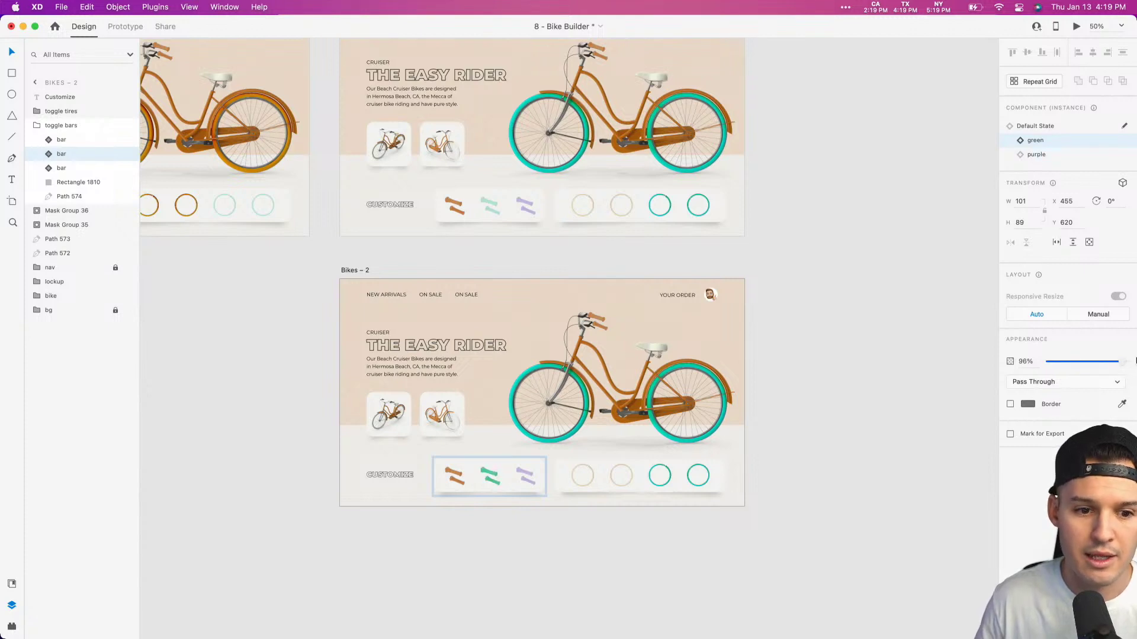
pyautogui.click(454, 475)
pyautogui.moveTo(1120, 362); pyautogui.dragTo(1067, 363)
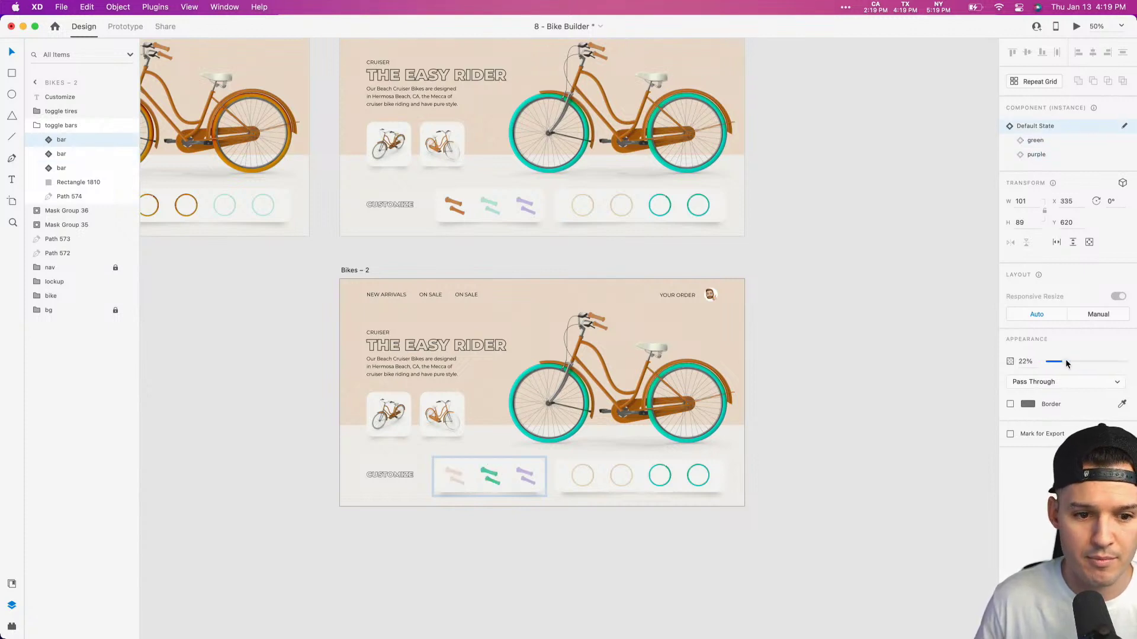
pyautogui.click(855, 210)
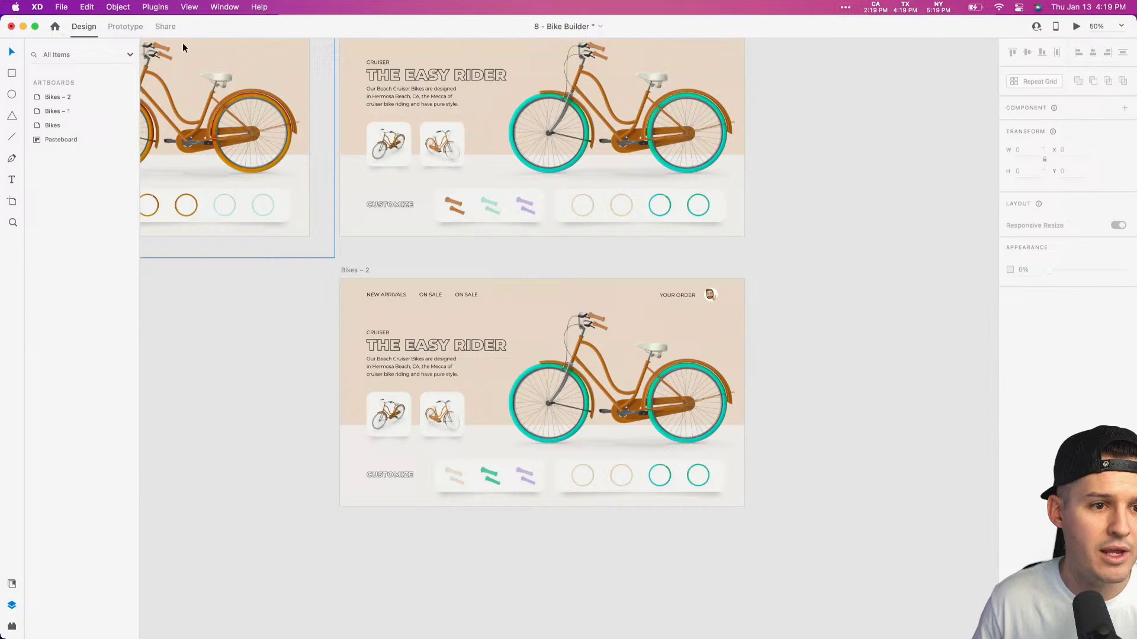
# Step: Link the faded green grip toggle on Bikes – 1 to the Bikes – 2 artboard with a tap-triggered Dissolve transition
pyautogui.click(122, 26)
pyautogui.doubleClick(482, 204)
pyautogui.moveTo(503, 205); pyautogui.dragTo(505, 355)
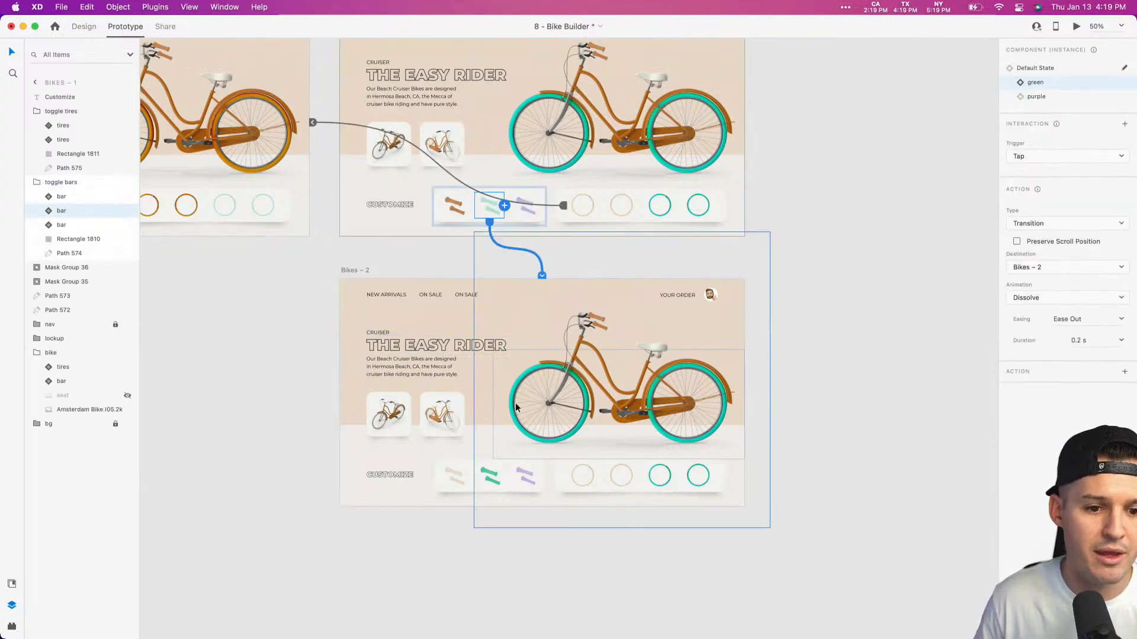
# Step: Link the faded orange grip toggle on Bikes – 2 back to the Bikes – 1 artboard
pyautogui.doubleClick(458, 475)
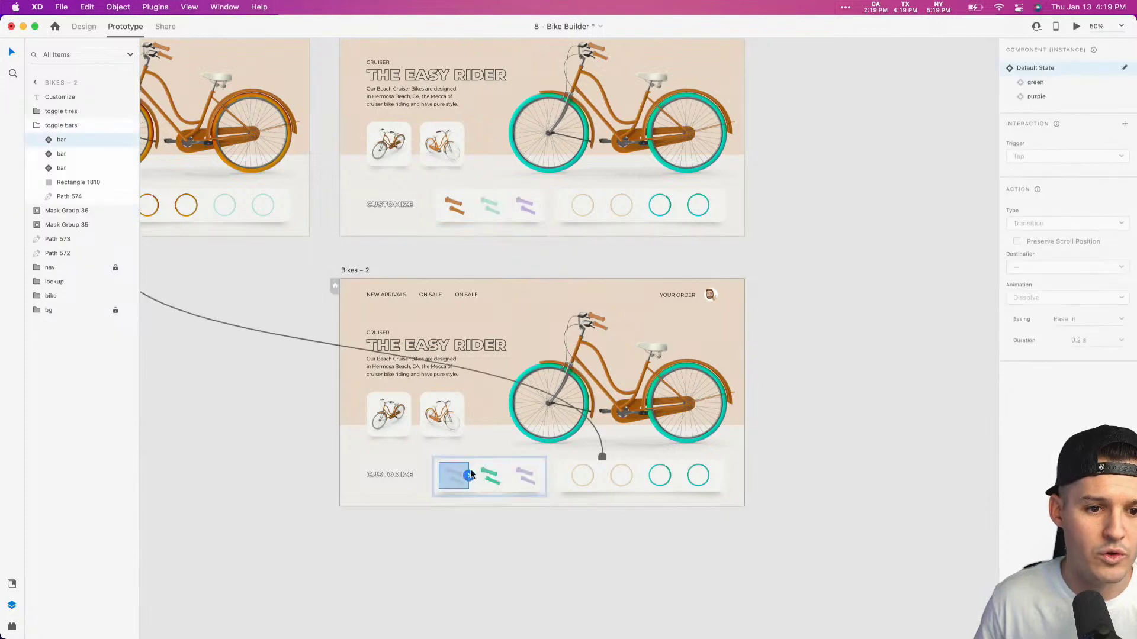
pyautogui.moveTo(468, 475); pyautogui.dragTo(445, 196)
# Step: Preview the prototype from the Bikes artboard, test the tire toggles and the green grip toggle, and close the preview
pyautogui.hscroll(-10, 321, 132)
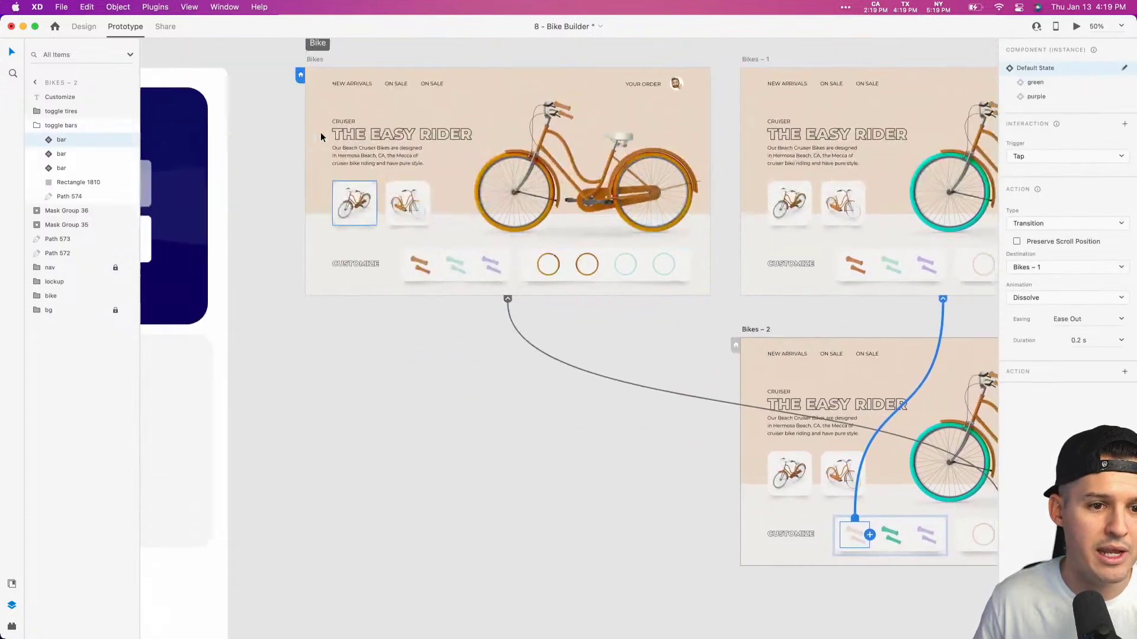
pyautogui.click(314, 106)
pyautogui.press('super+Return')
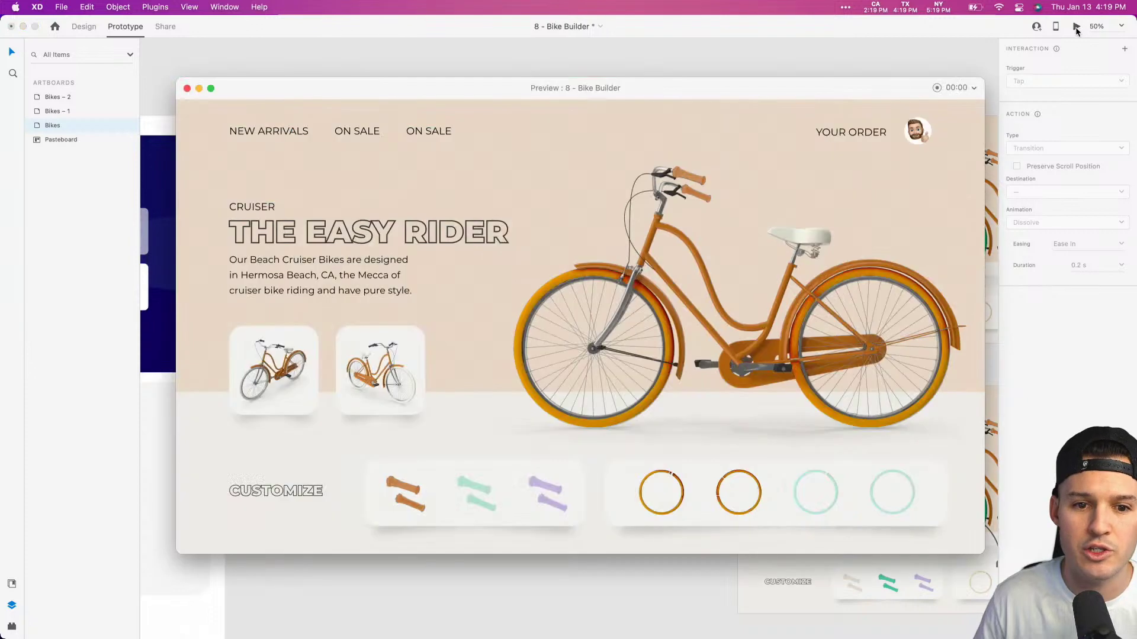
pyautogui.click(842, 499)
pyautogui.click(673, 497)
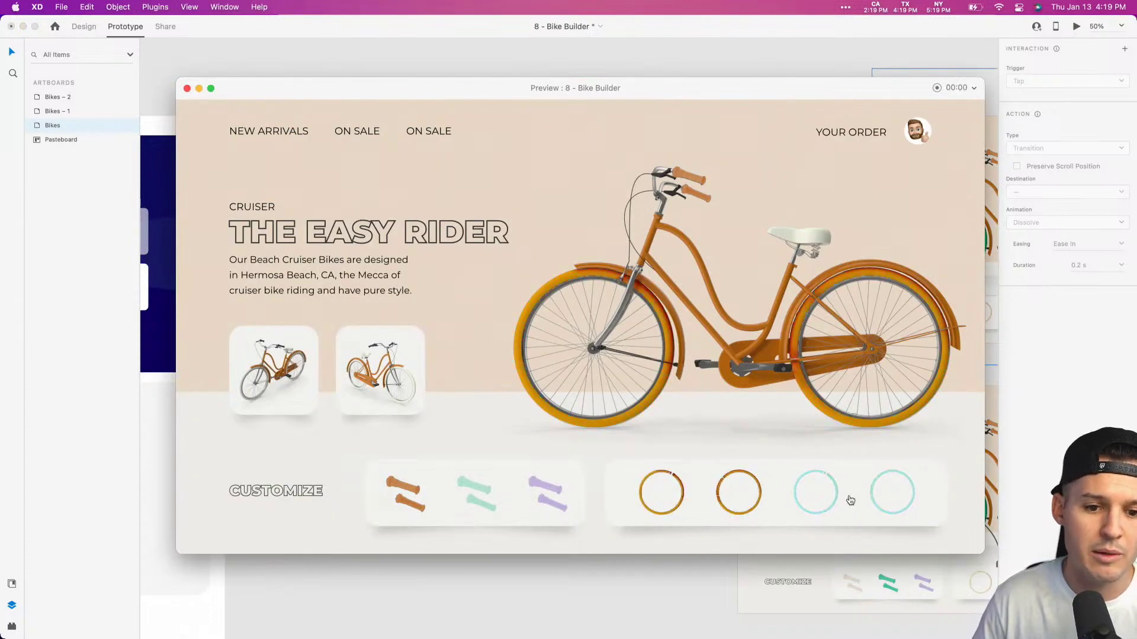
pyautogui.click(843, 498)
pyautogui.click(470, 499)
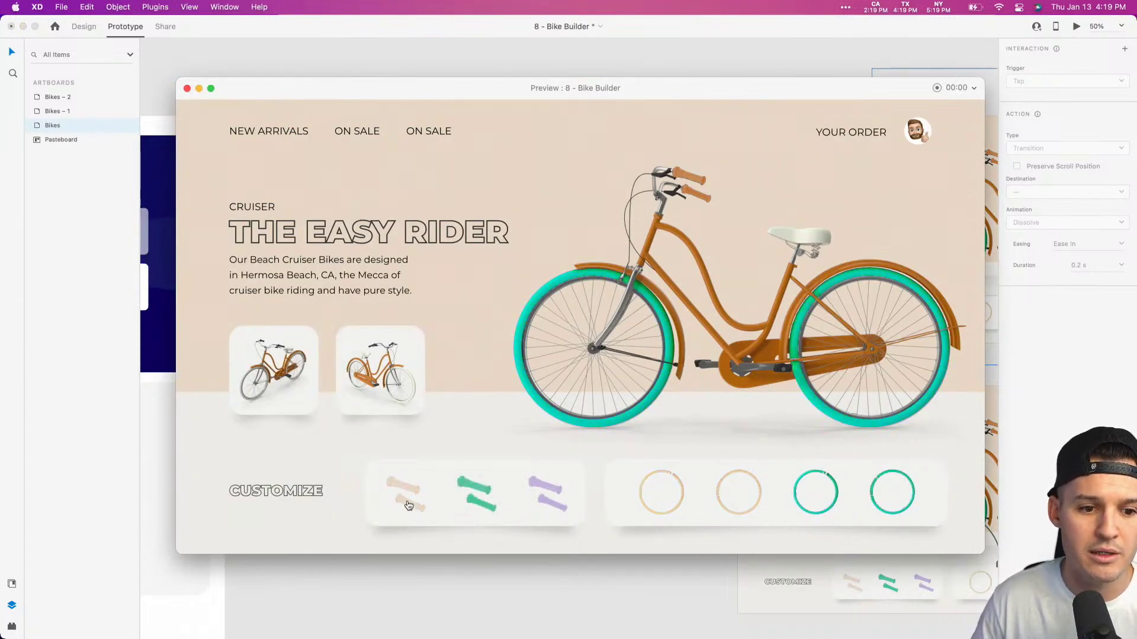
pyautogui.click(187, 89)
# Step: Switch the handlebar grips of the bike on the Bikes – 2 artboard to their green component state
pyautogui.scroll(-3, 509, 231)
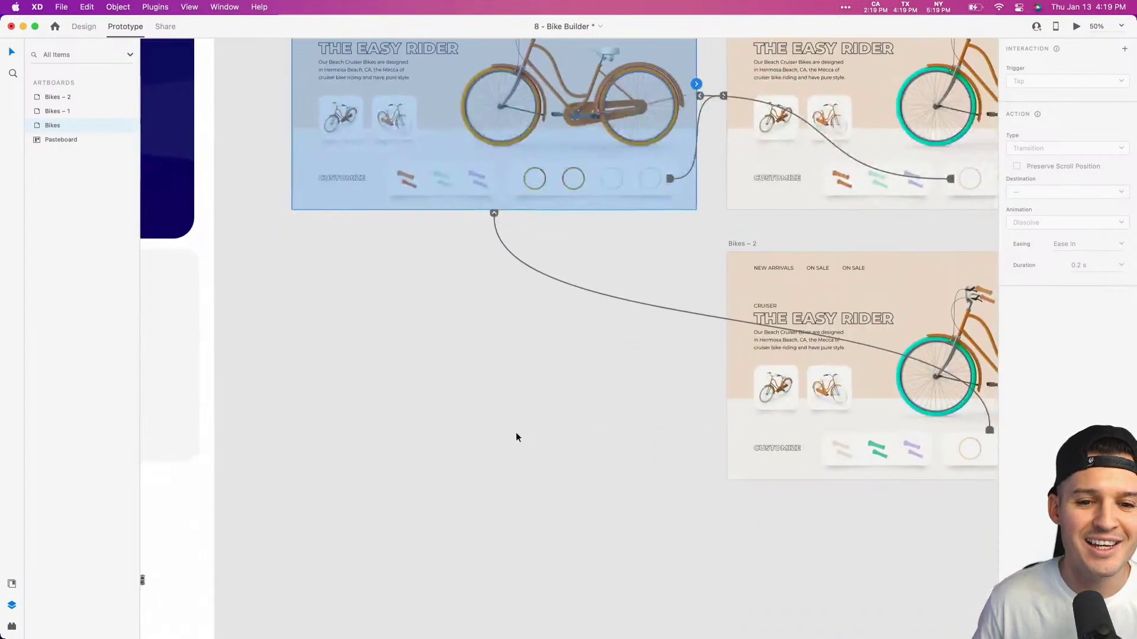
pyautogui.hscroll(5, 517, 431)
pyautogui.scroll(5, 516, 478)
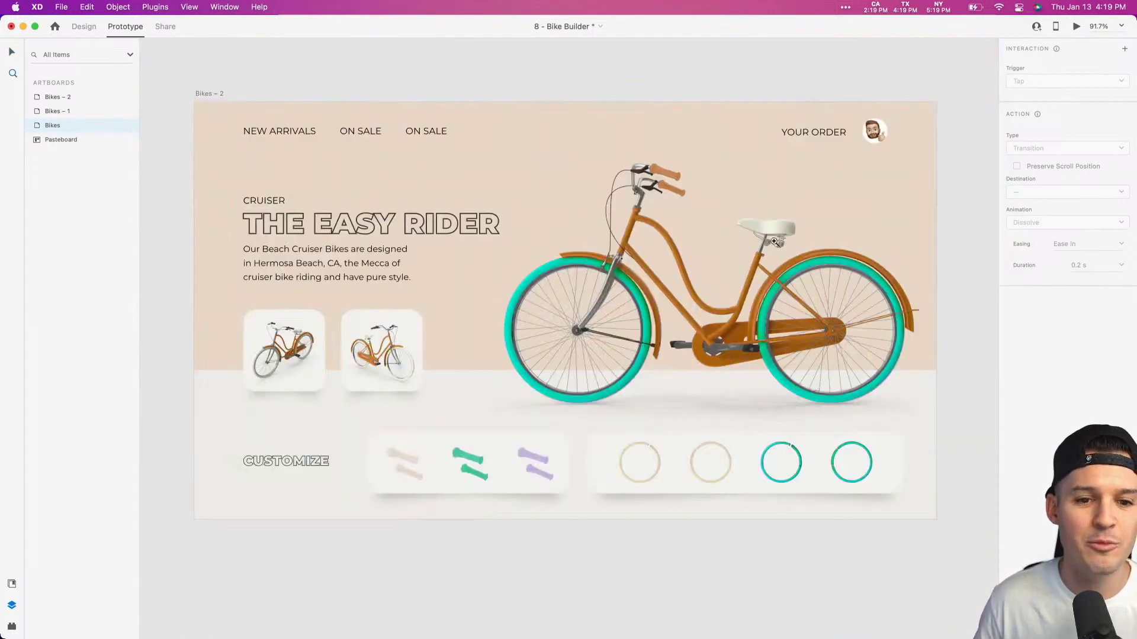
pyautogui.scroll(1, 621, 267)
pyautogui.hscroll(1, 621, 267)
pyautogui.doubleClick(629, 228)
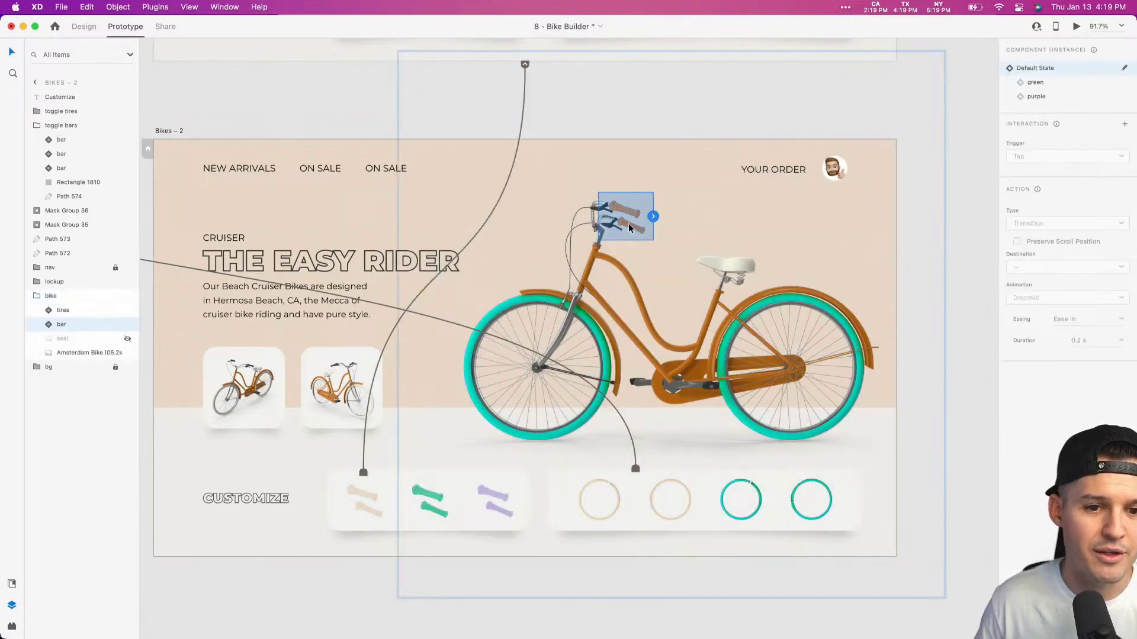
pyautogui.press('super+1')
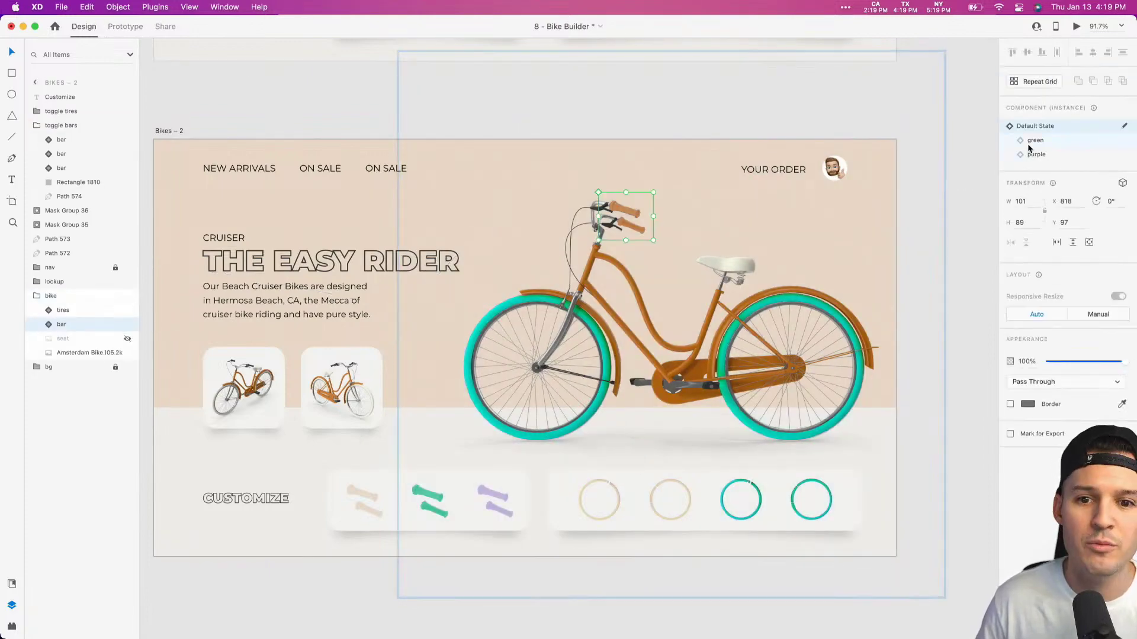
pyautogui.click(1035, 143)
pyautogui.click(975, 240)
# Step: Preview the prototype again, test switching tire and grip colors between orange and green, and close the preview
pyautogui.click(1076, 27)
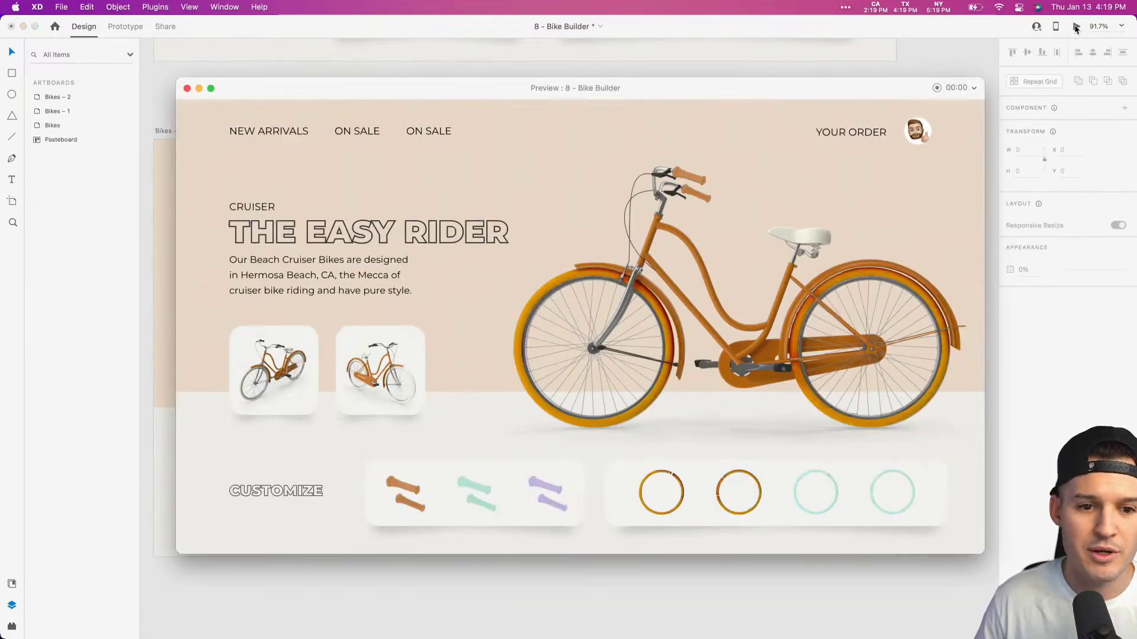
pyautogui.click(845, 491)
pyautogui.click(739, 492)
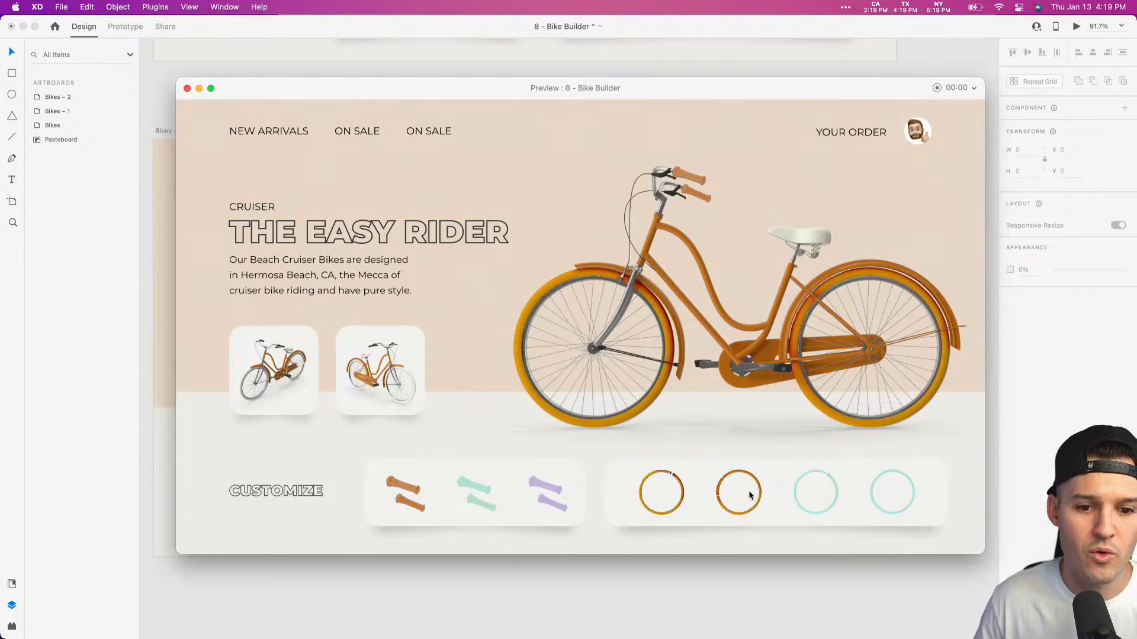
pyautogui.click(900, 490)
pyautogui.click(473, 501)
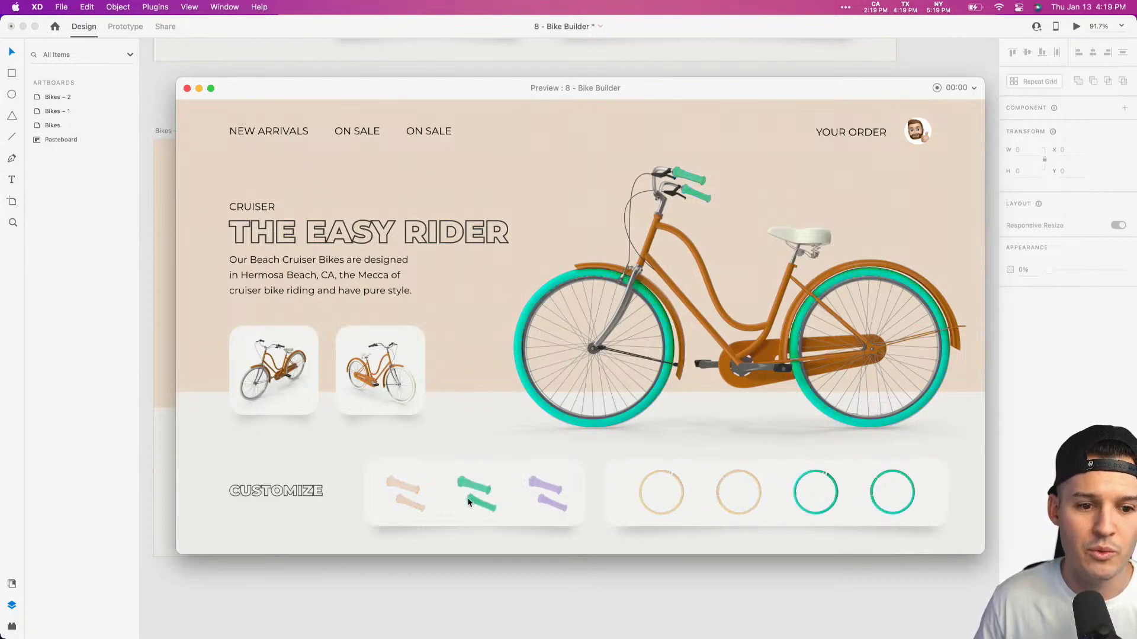
pyautogui.click(406, 500)
pyautogui.click(471, 493)
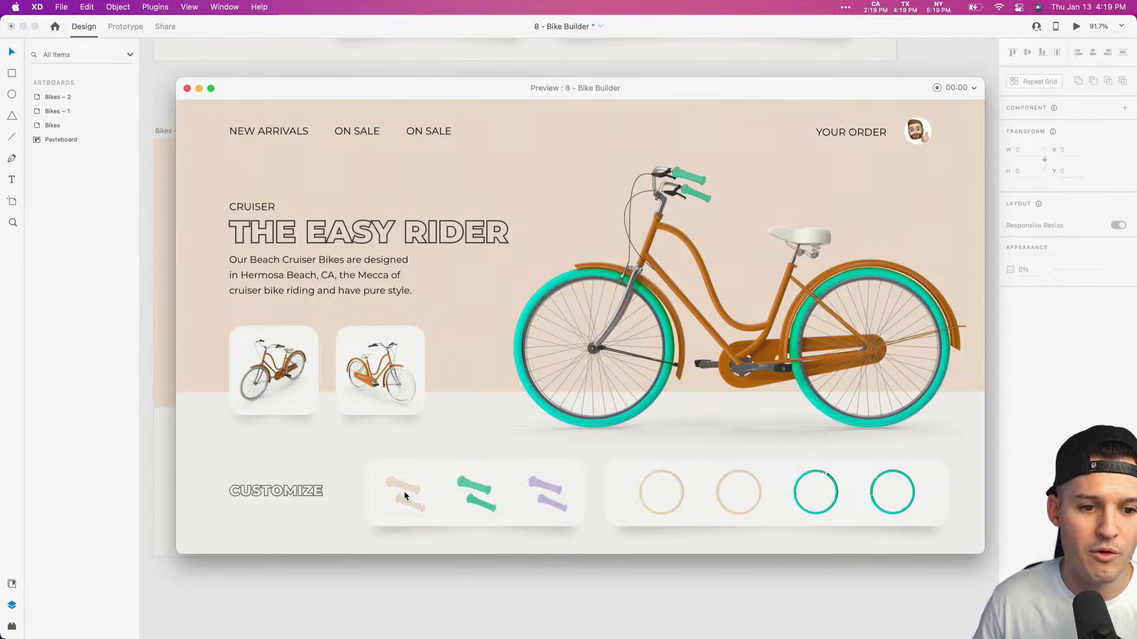
pyautogui.click(406, 497)
pyautogui.click(737, 493)
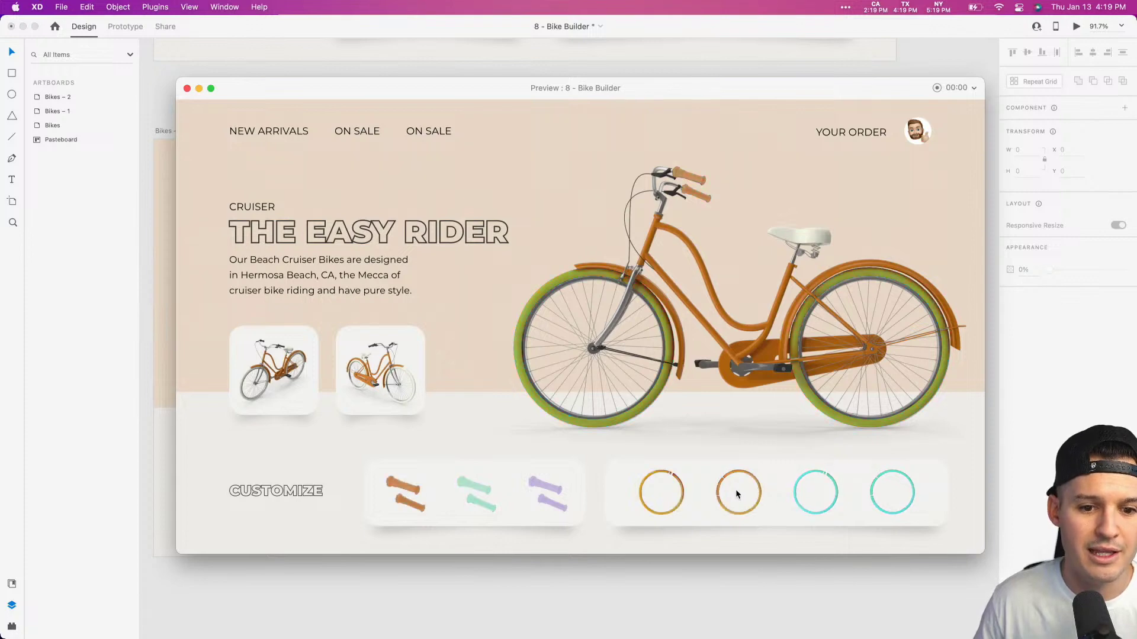
pyautogui.click(475, 494)
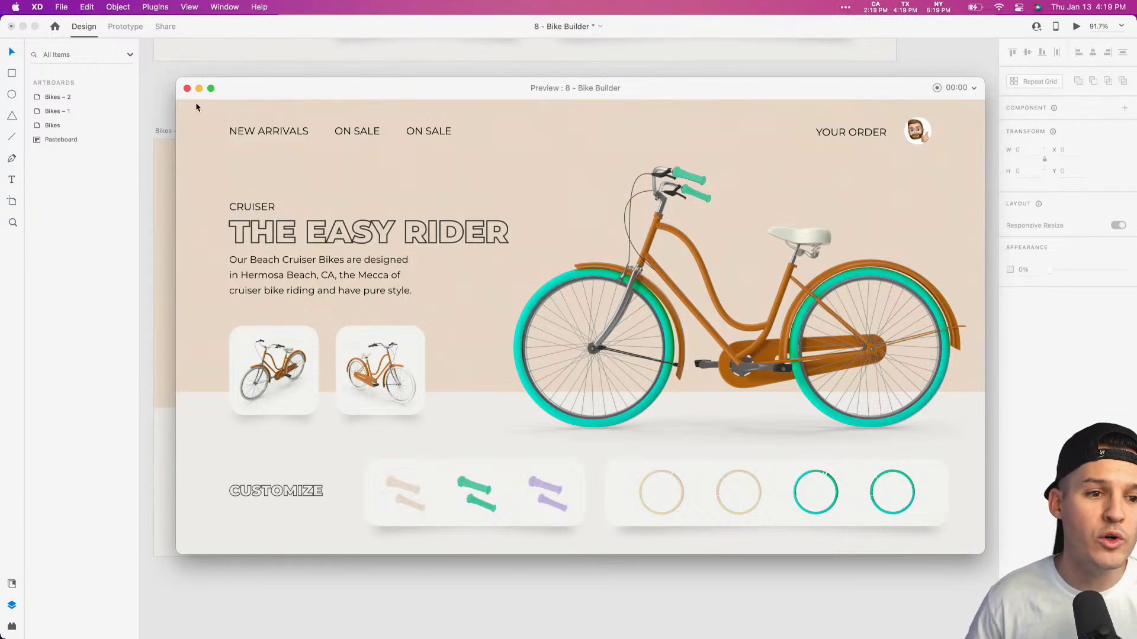
pyautogui.click(187, 88)
# Step: Delete the Bikes – 1 and Bikes – 2 artboards, keeping only the original Bikes artboard
pyautogui.press('super+0')
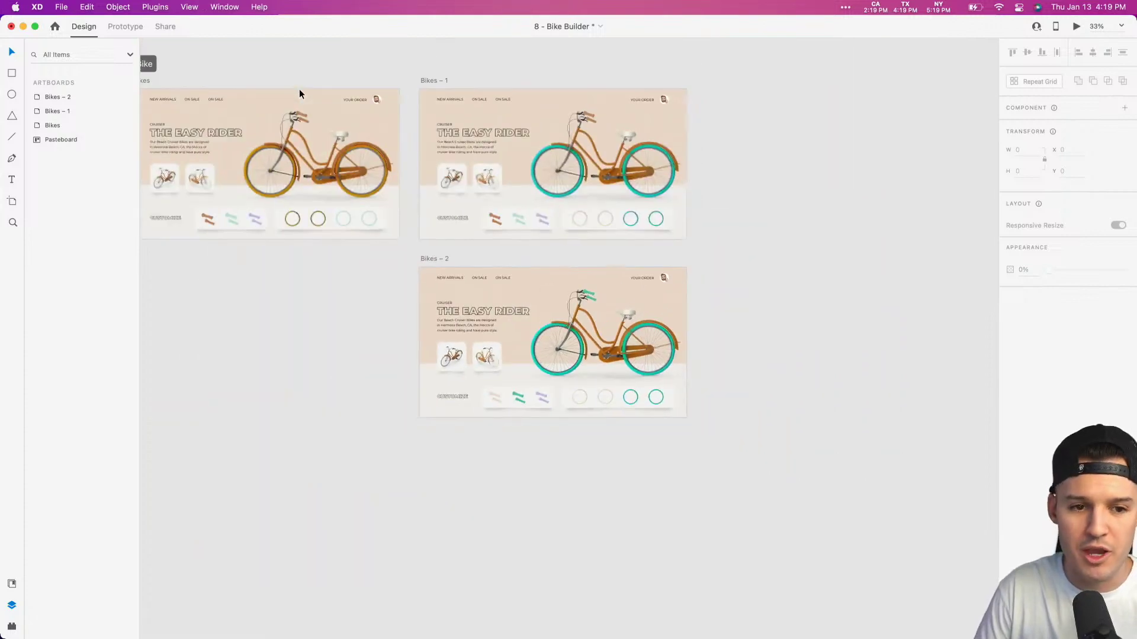
pyautogui.press('super+equal')
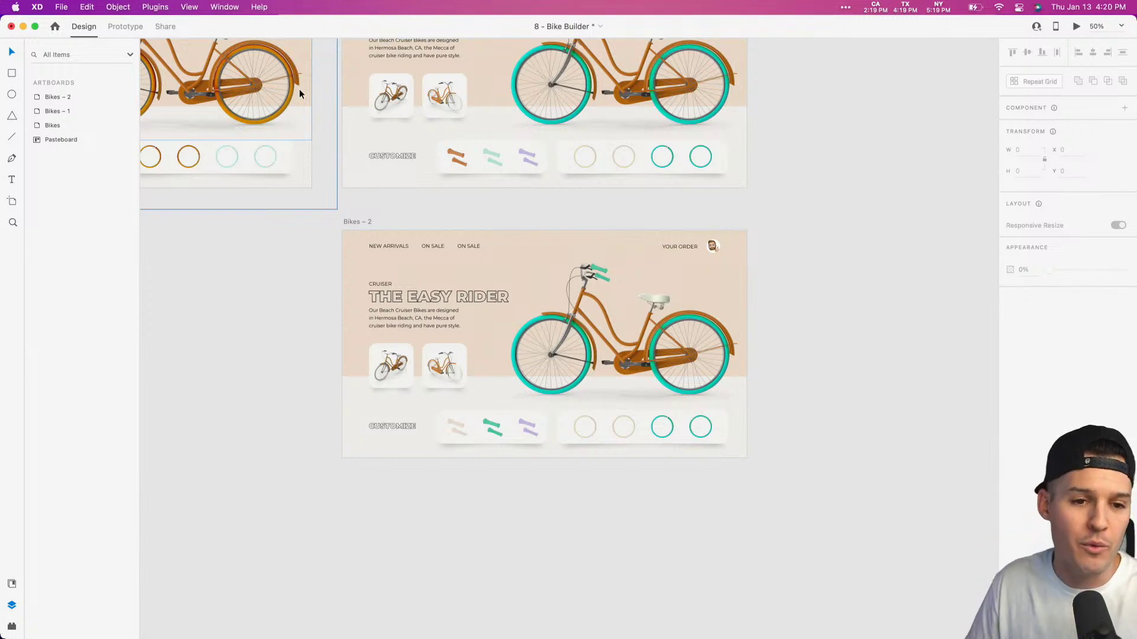
pyautogui.moveTo(379, 197); pyautogui.dragTo(620, 381)
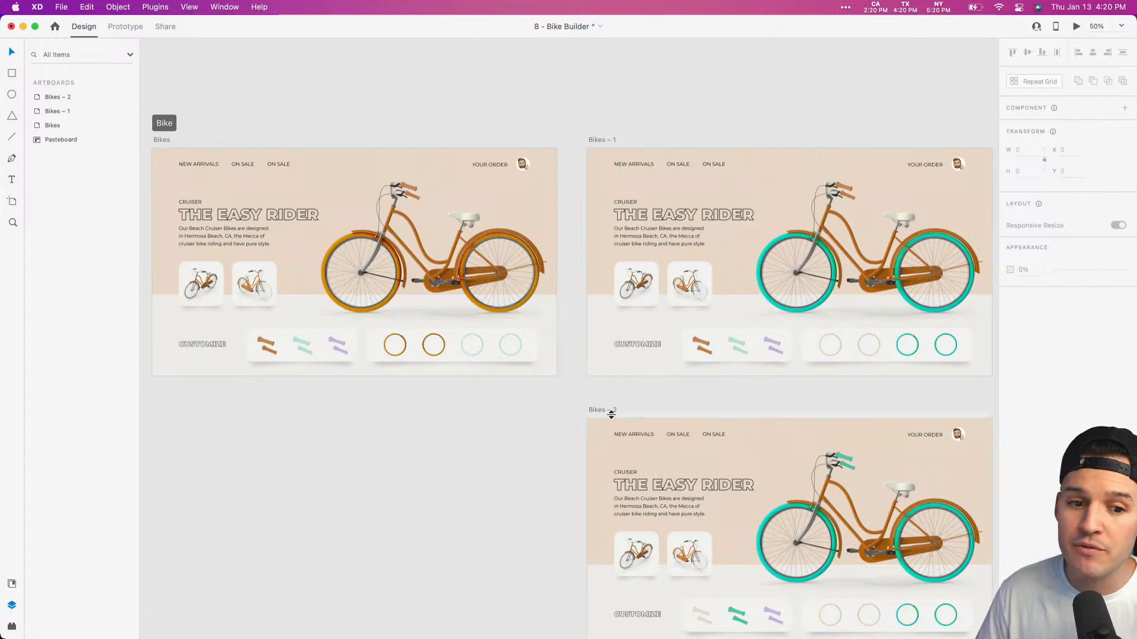
pyautogui.click(609, 409)
pyautogui.keyDown('shift'); pyautogui.click(598, 141); pyautogui.keyUp('shift')
pyautogui.press('Delete')
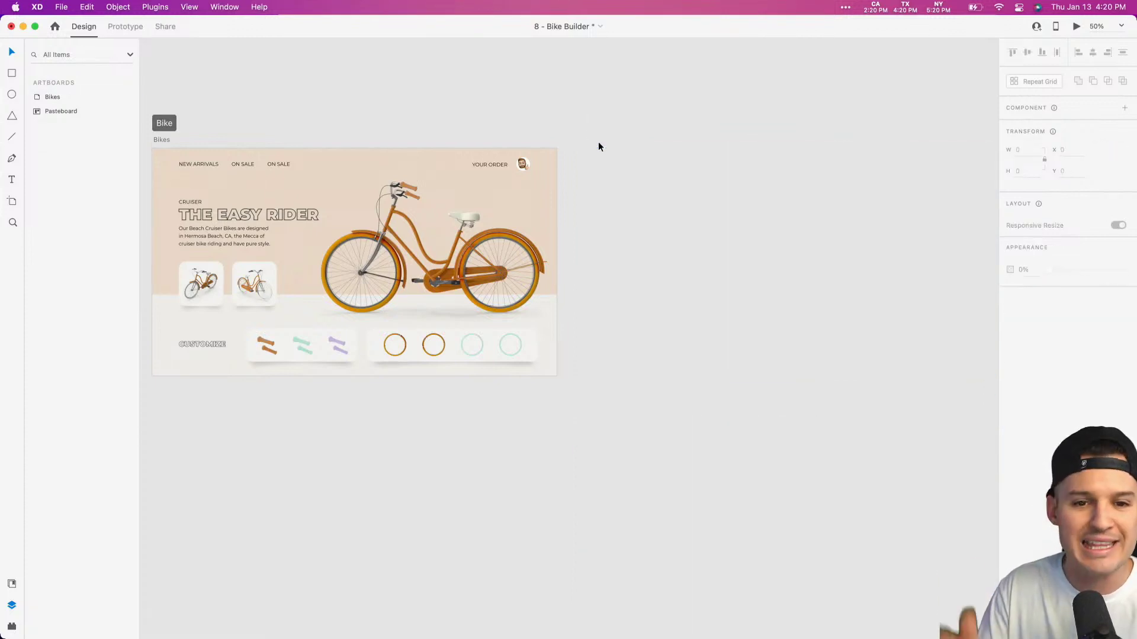
# Step: Convert the whole bike group on the Bikes artboard into a component
pyautogui.moveTo(621, 148); pyautogui.dragTo(682, 165)
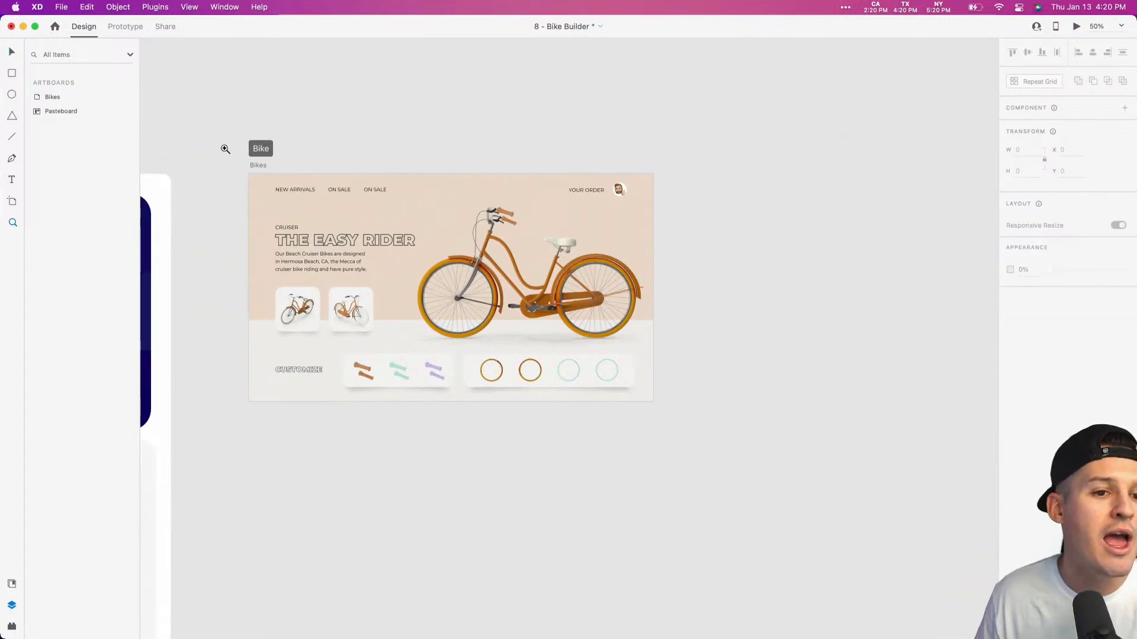
pyautogui.scroll(5, 223, 148)
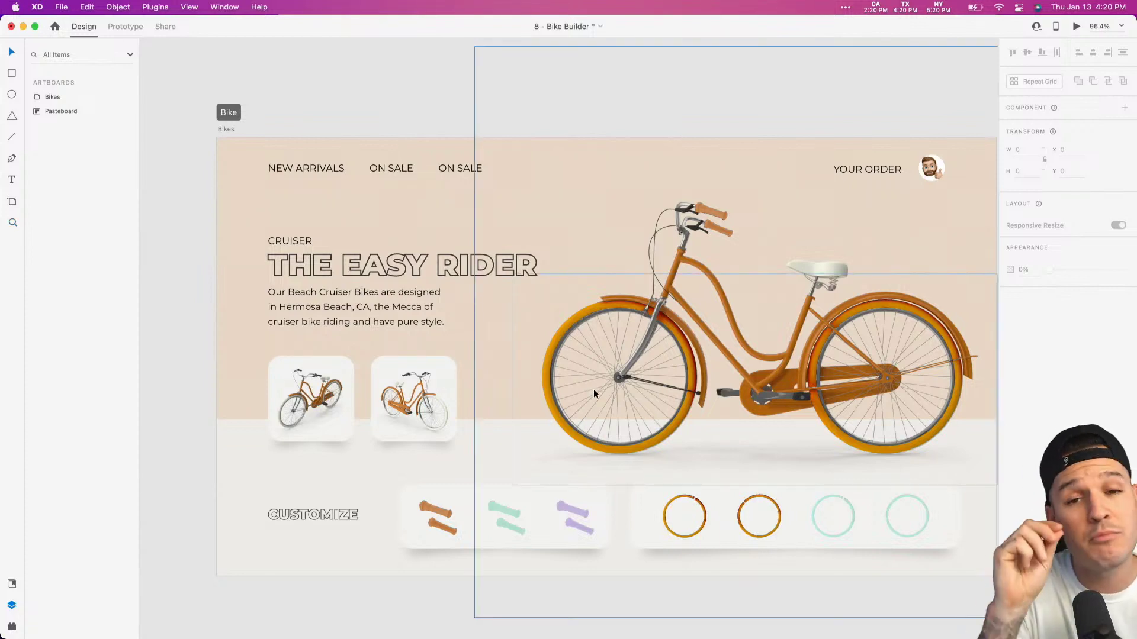
pyautogui.click(617, 408)
pyautogui.hscroll(5, 592, 356)
pyautogui.scroll(-3, 592, 355)
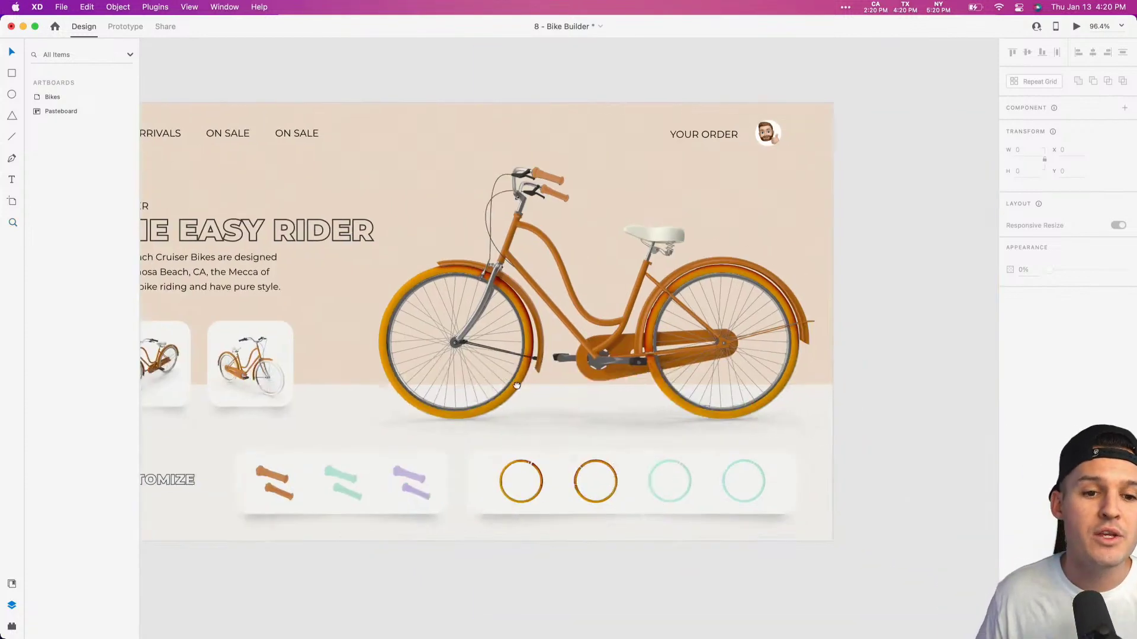
pyautogui.doubleClick(585, 292)
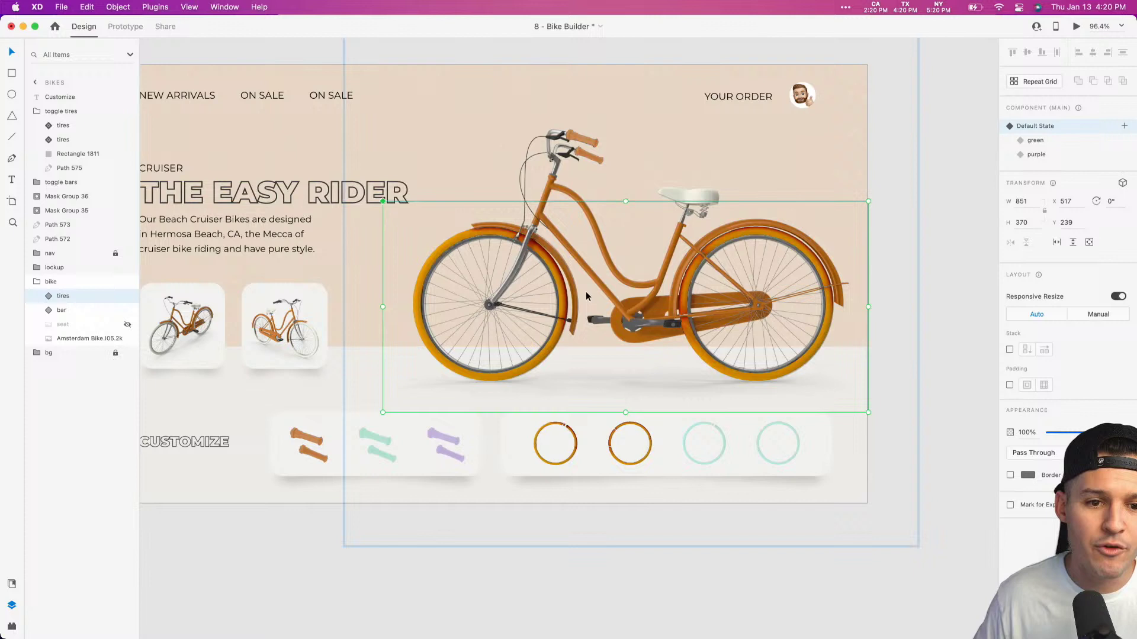
pyautogui.click(48, 282)
pyautogui.click(51, 282)
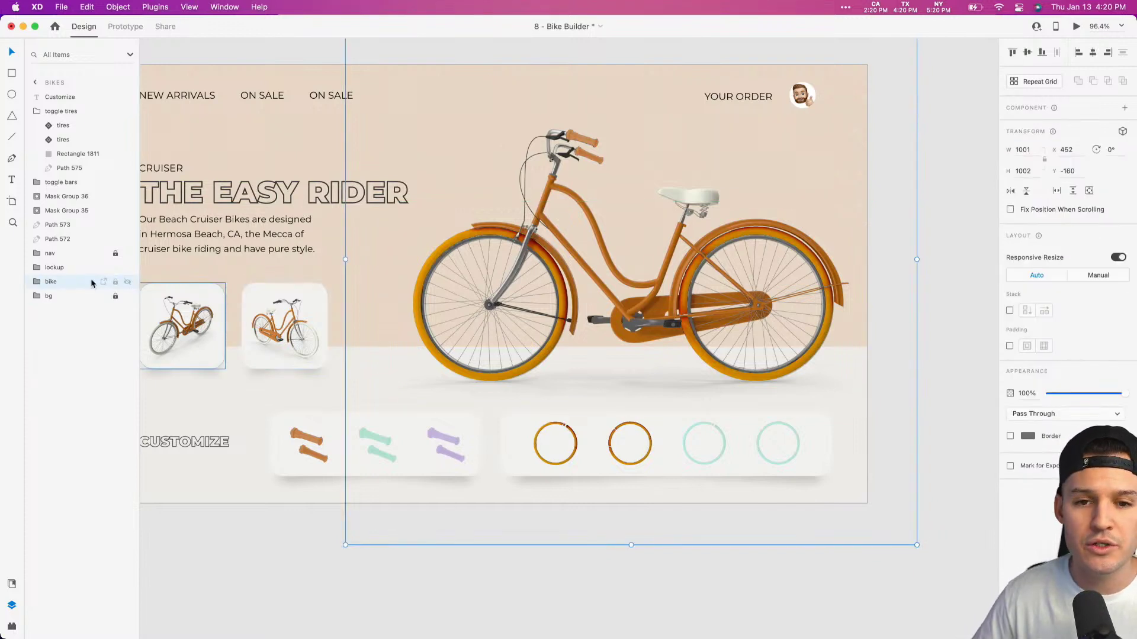
pyautogui.click(1124, 108)
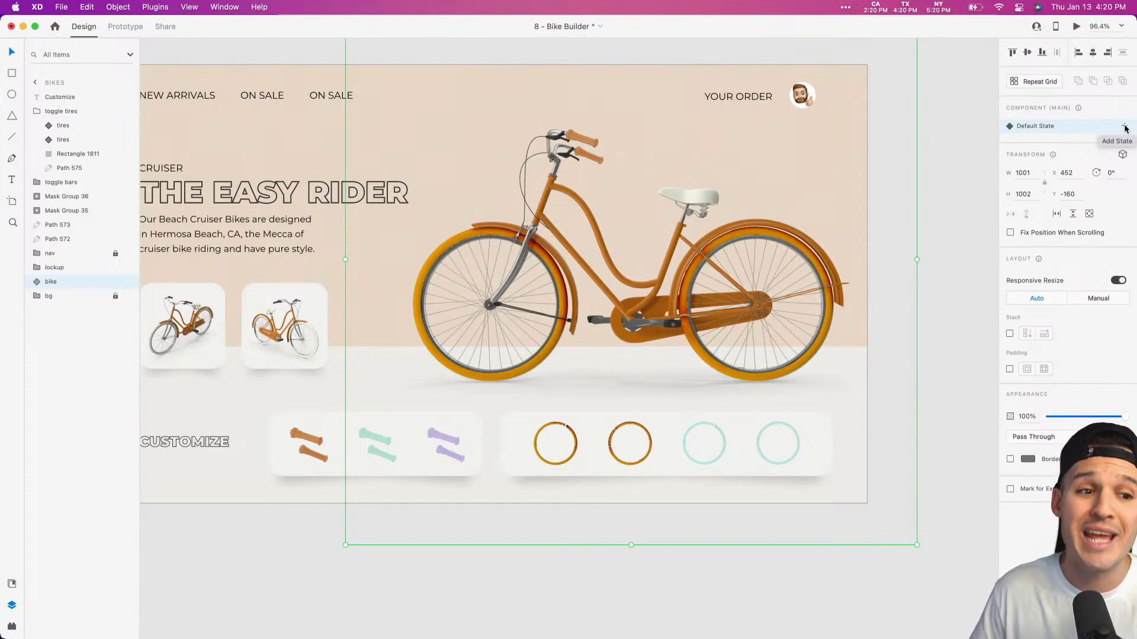
# Step: Add a new state named "orange on green" to the main bike component
pyautogui.click(31, 282)
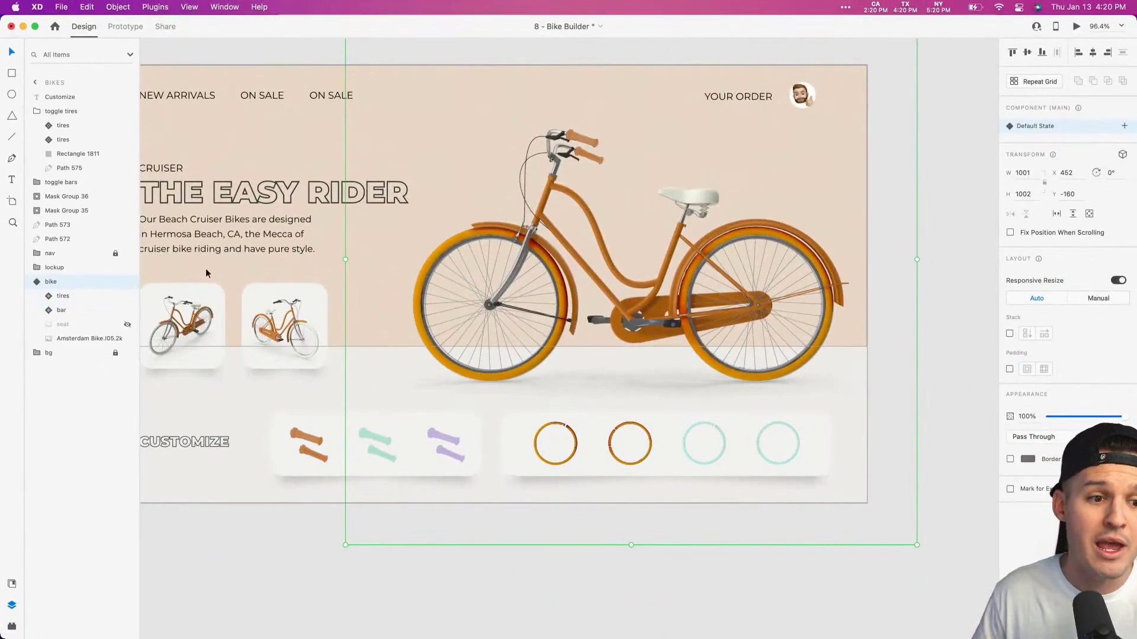
pyautogui.click(1123, 126)
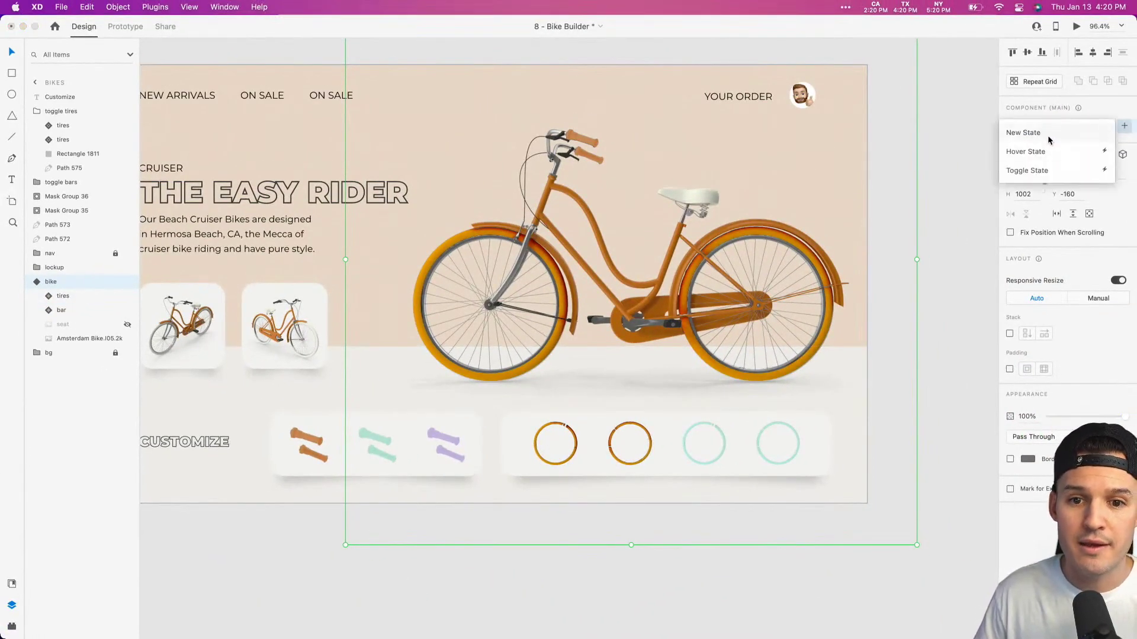
pyautogui.click(1047, 135)
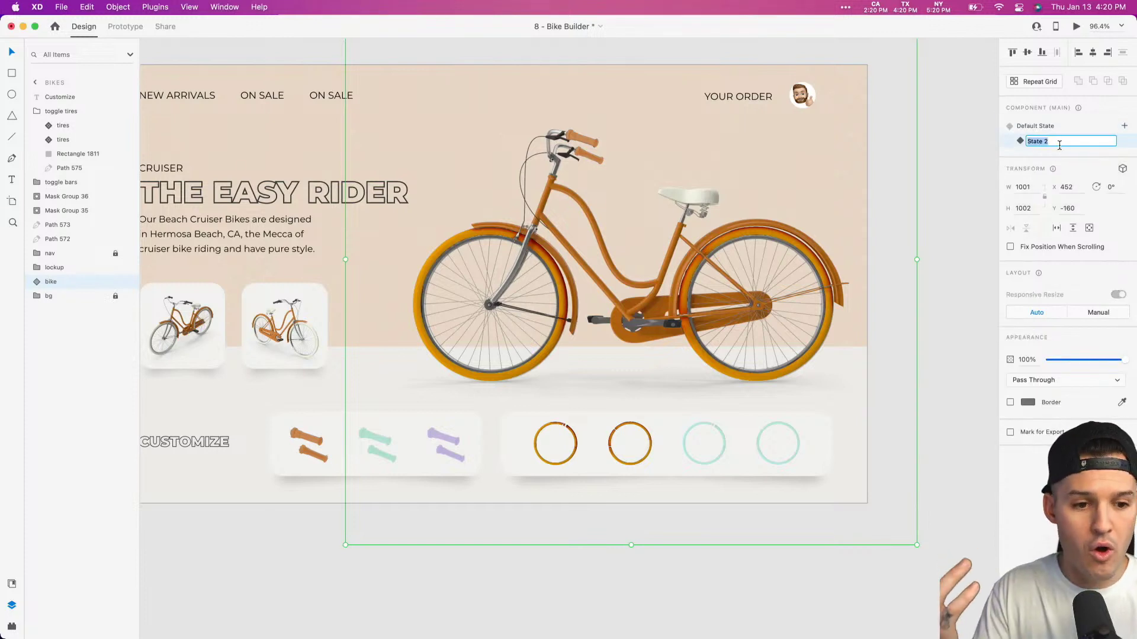
pyautogui.write('green')
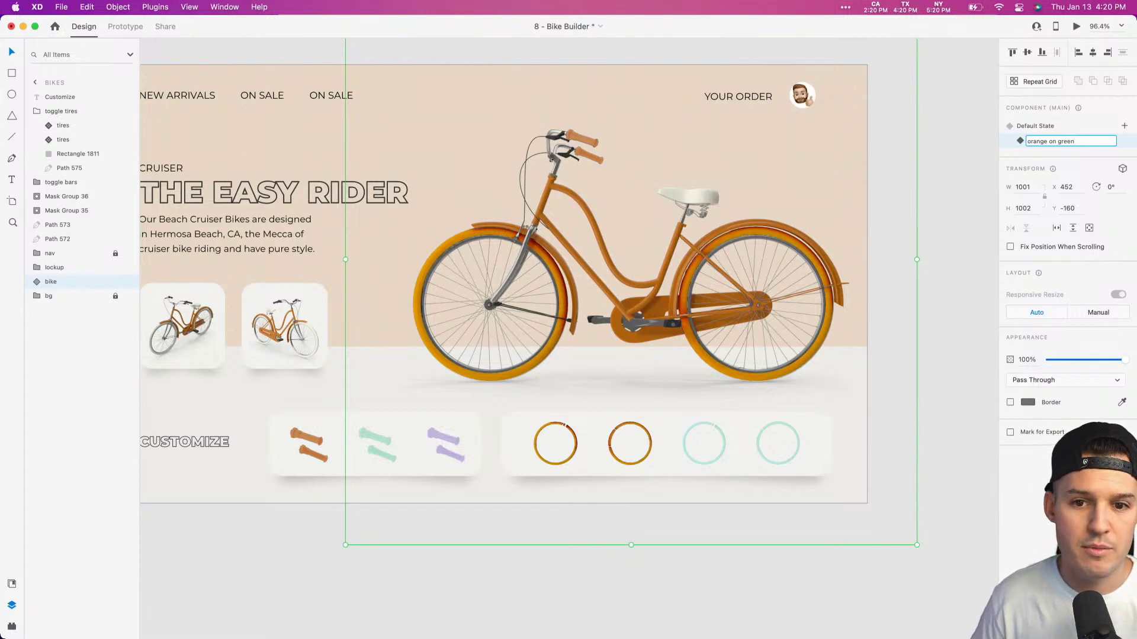
pyautogui.press('Return')
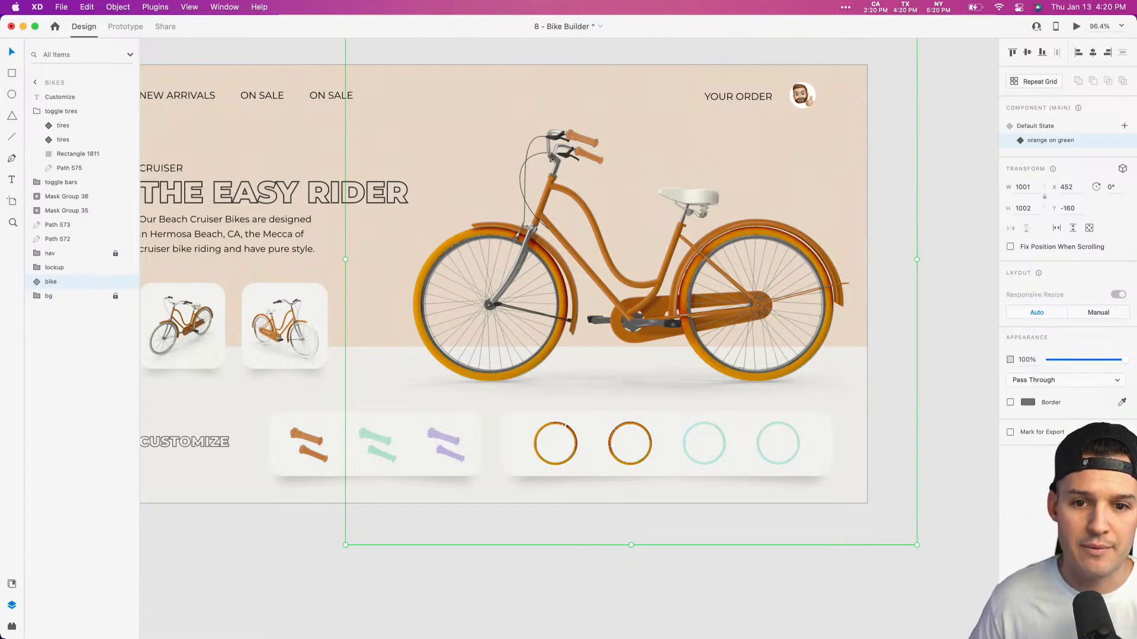
# Step: Switch the nested tires to their green state within the bike's "orange on green" state
pyautogui.doubleClick(692, 278)
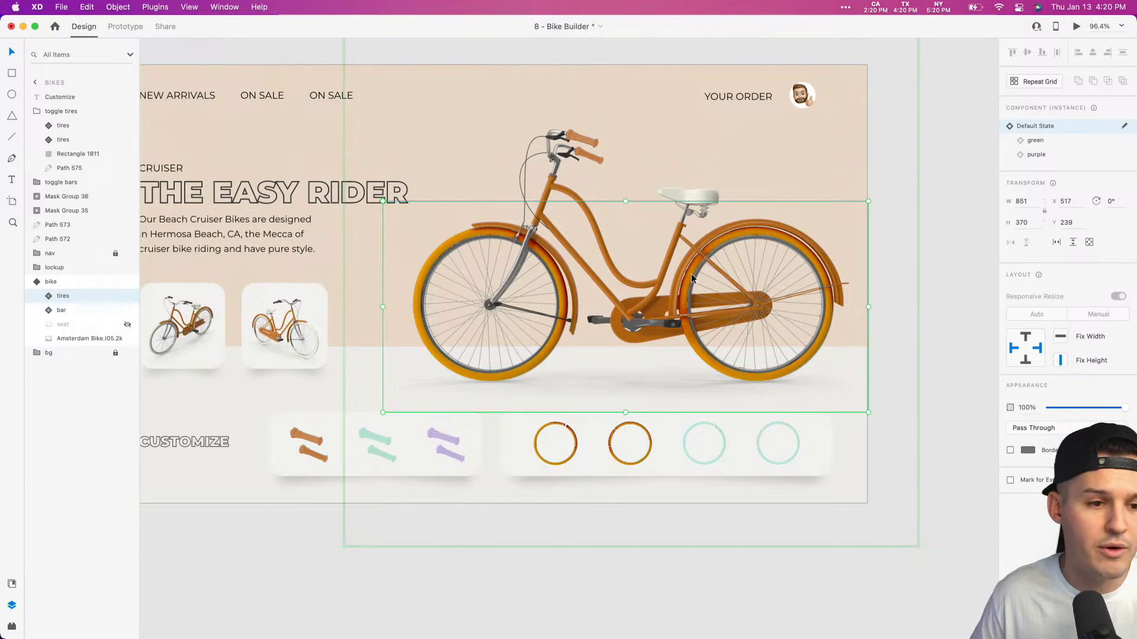
pyautogui.click(1051, 141)
pyautogui.click(944, 247)
pyautogui.moveTo(943, 248); pyautogui.dragTo(1017, 237)
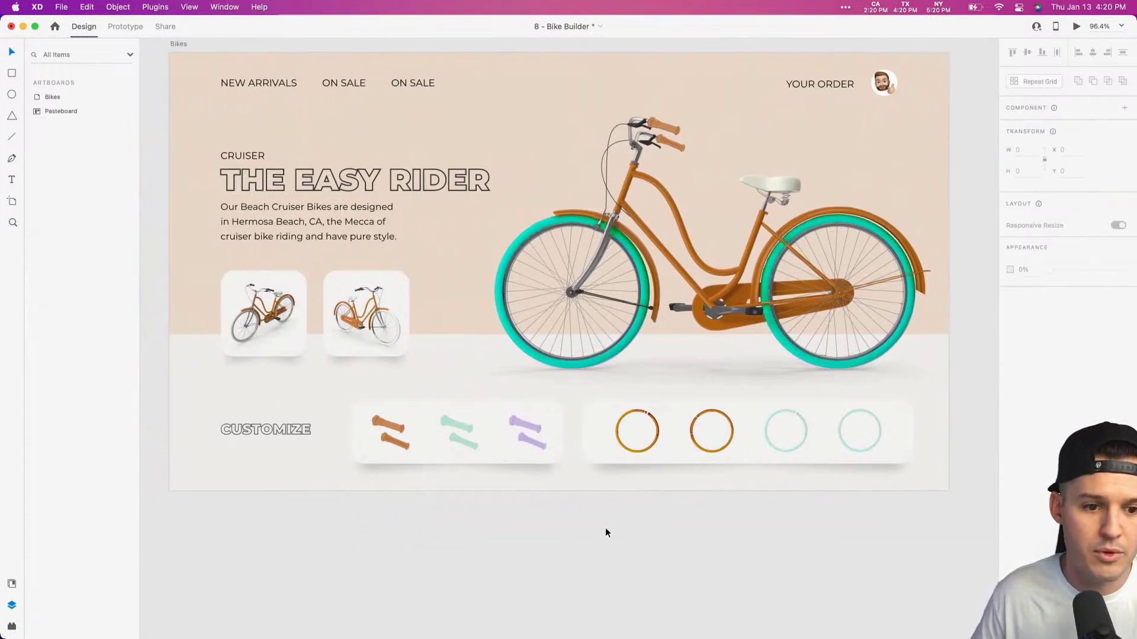
pyautogui.moveTo(606, 530); pyautogui.dragTo(572, 536)
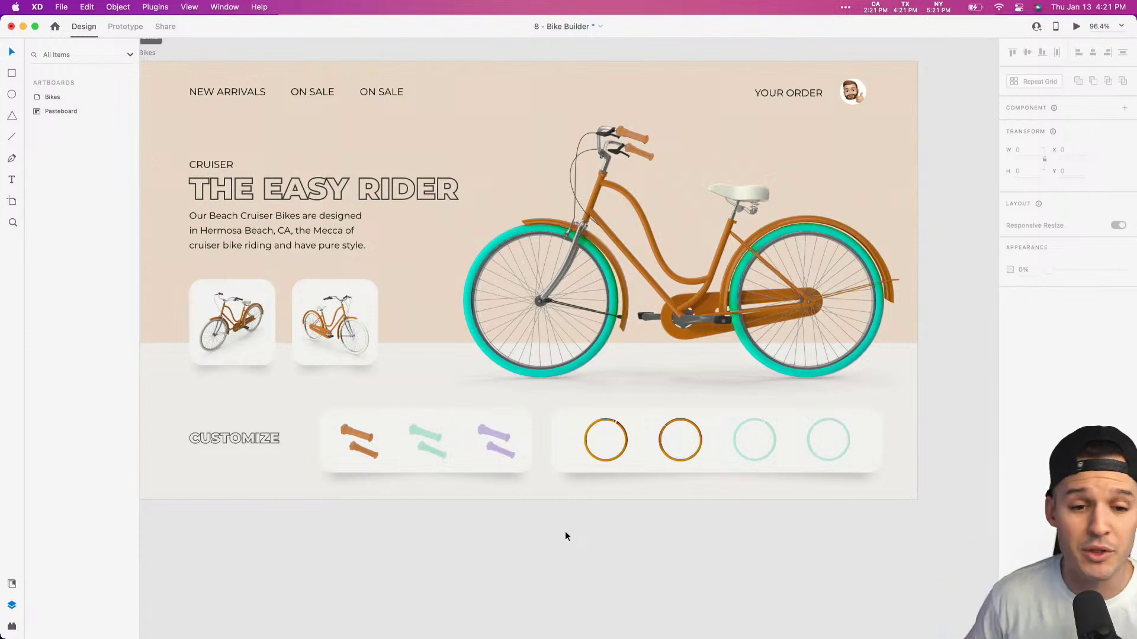
# Step: Add another state named "orange on purple" to the main bike component
pyautogui.doubleClick(725, 311)
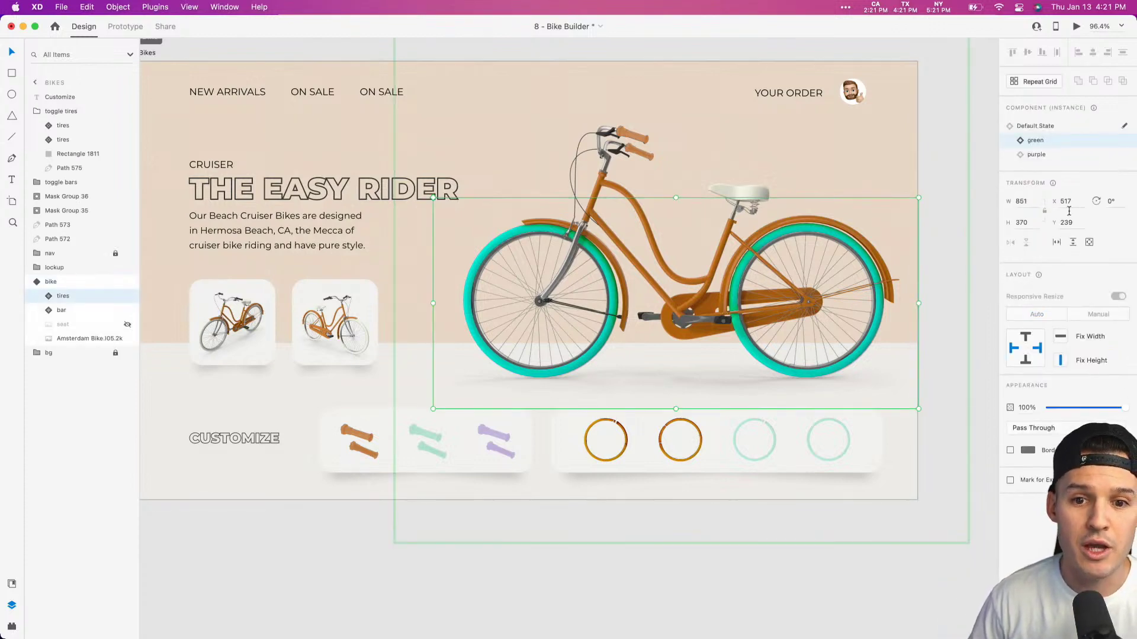
pyautogui.click(62, 282)
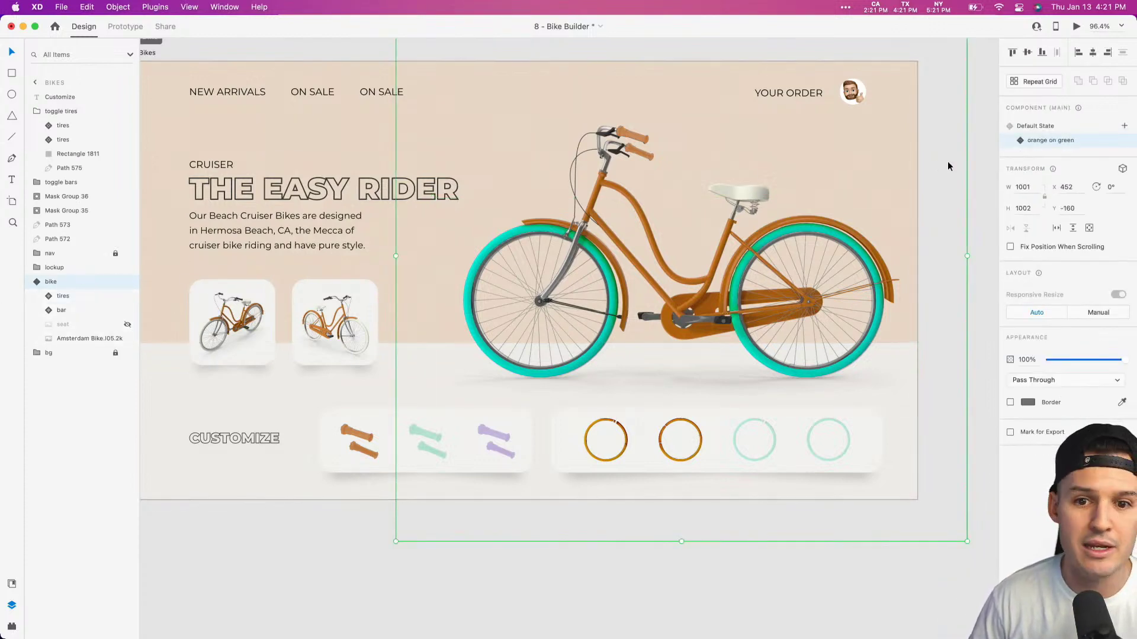
pyautogui.click(1123, 126)
pyautogui.click(1041, 133)
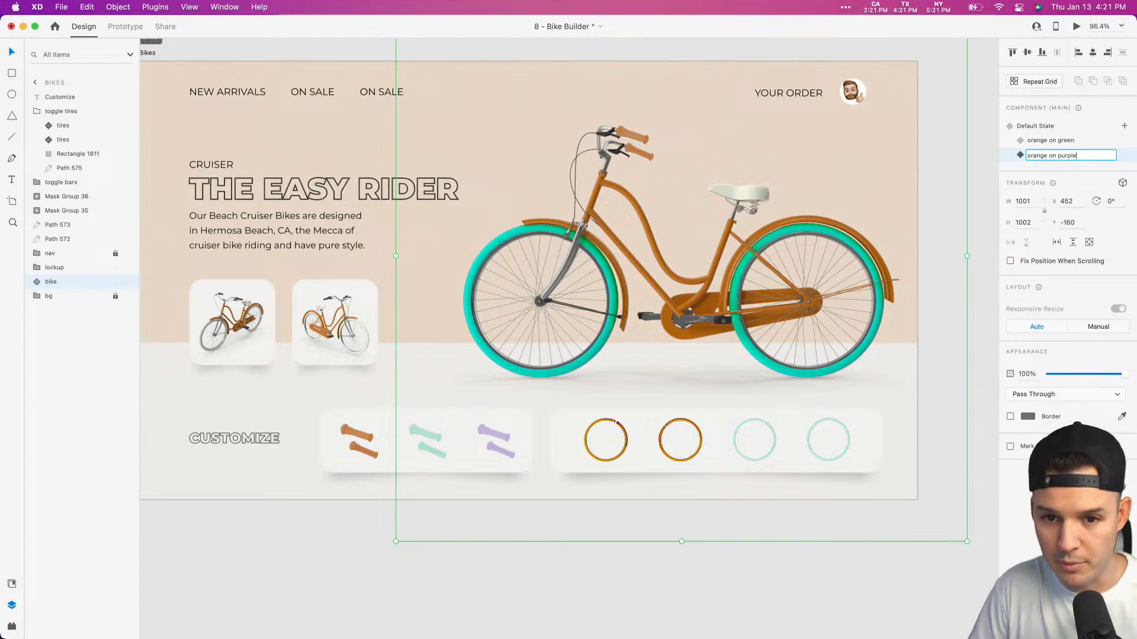
# Step: Try the nested tires' purple and green states in the bike's "orange on purple" state, then return them to the default state
pyautogui.doubleClick(777, 286)
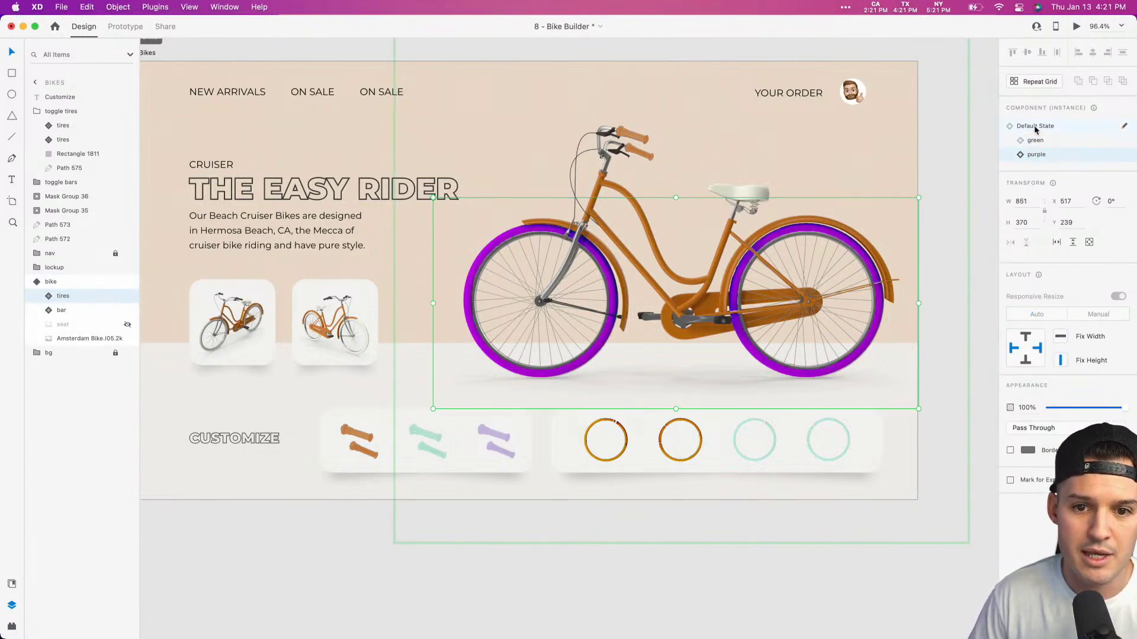
pyautogui.click(1035, 127)
pyautogui.click(1036, 142)
pyautogui.click(1038, 125)
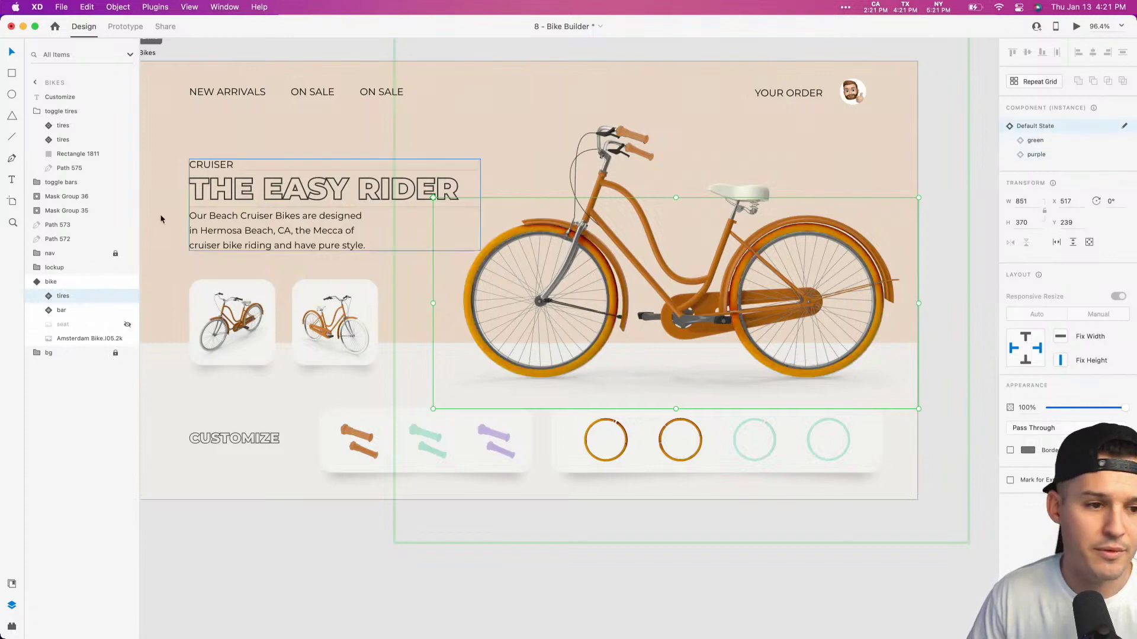
# Step: Add a bike component state named "green on orange" and switch its nested handlebar grips to green
pyautogui.click(73, 283)
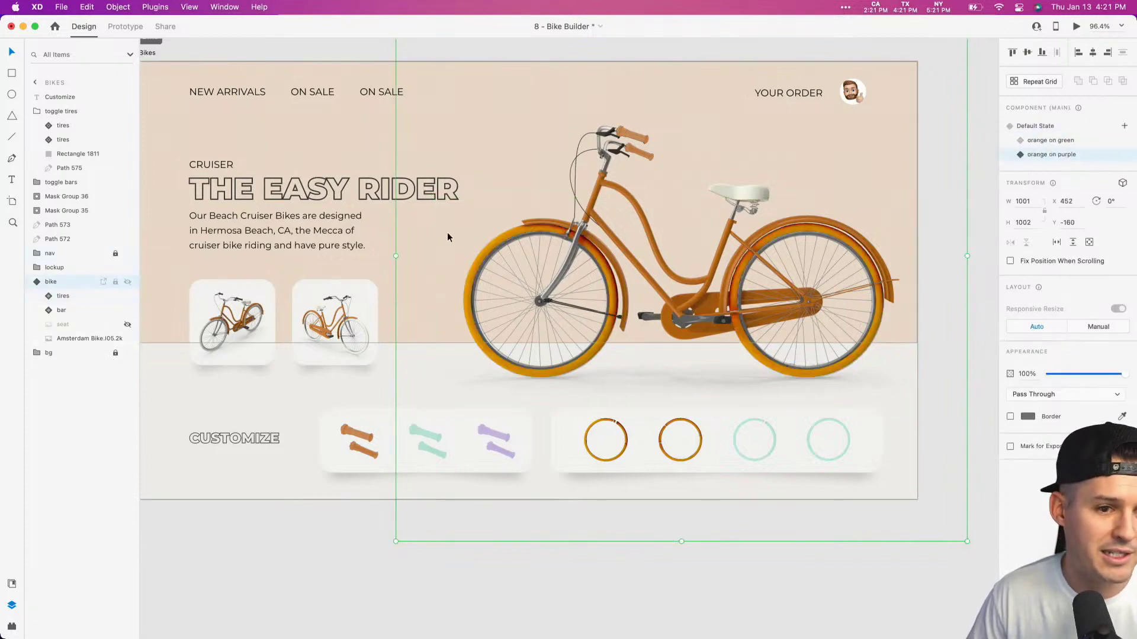
pyautogui.click(1125, 127)
pyautogui.click(1055, 129)
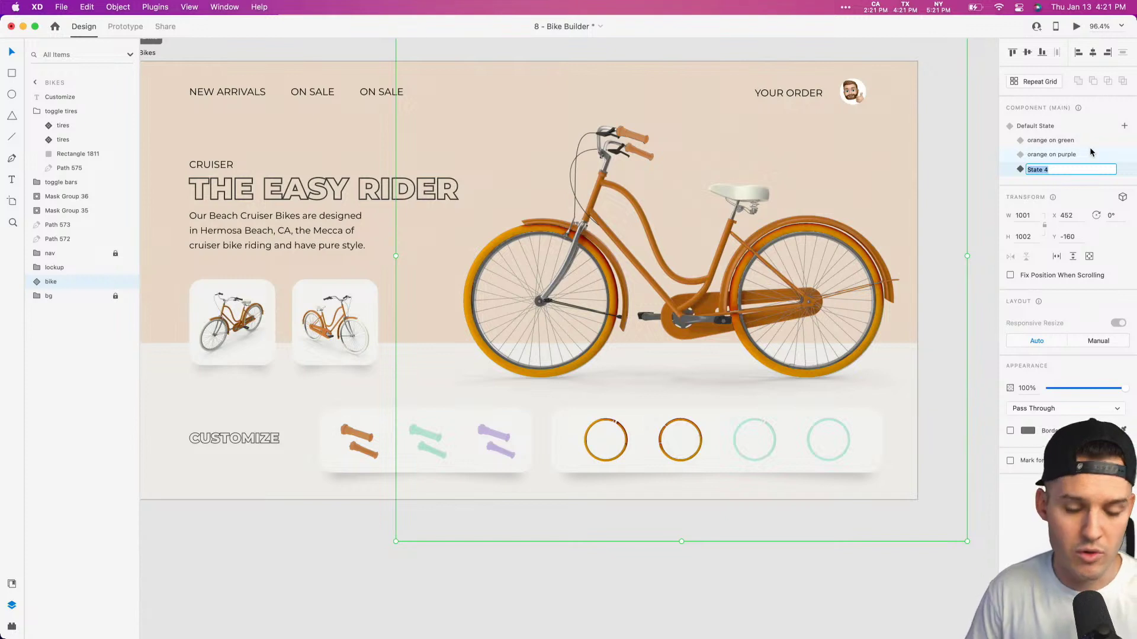
pyautogui.write('green on orange')
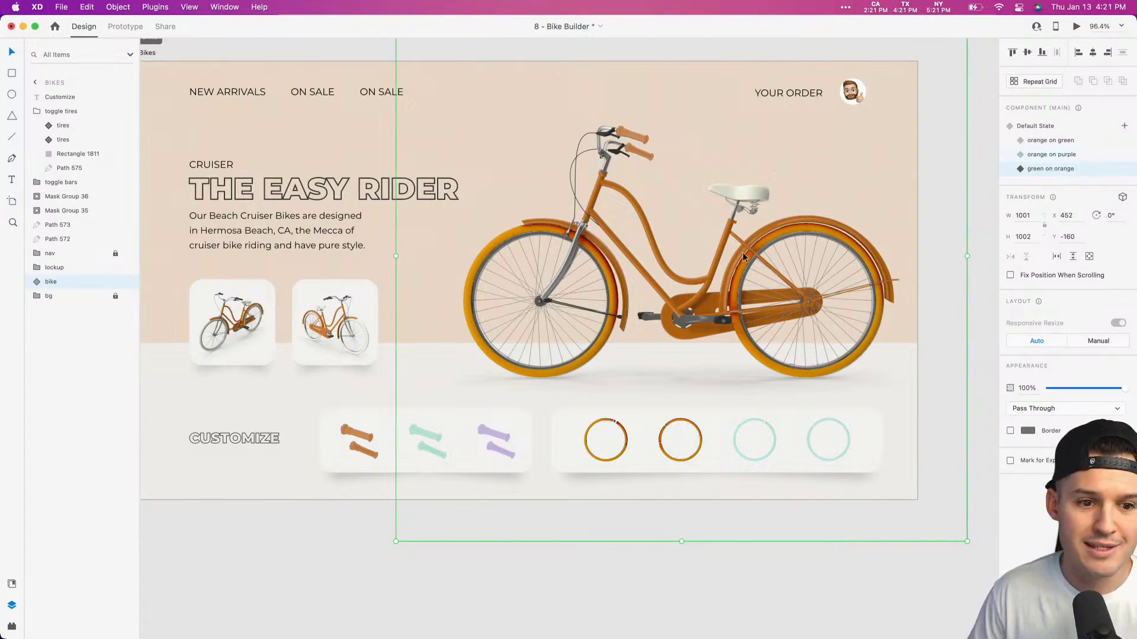
pyautogui.doubleClick(623, 143)
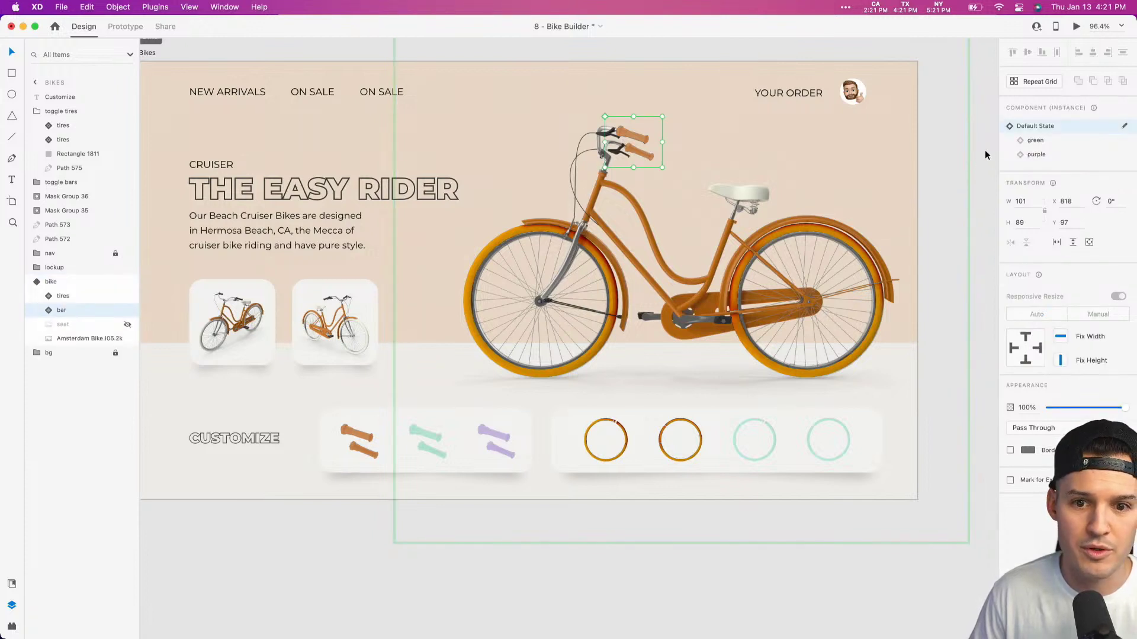
pyautogui.click(1043, 141)
pyautogui.click(985, 290)
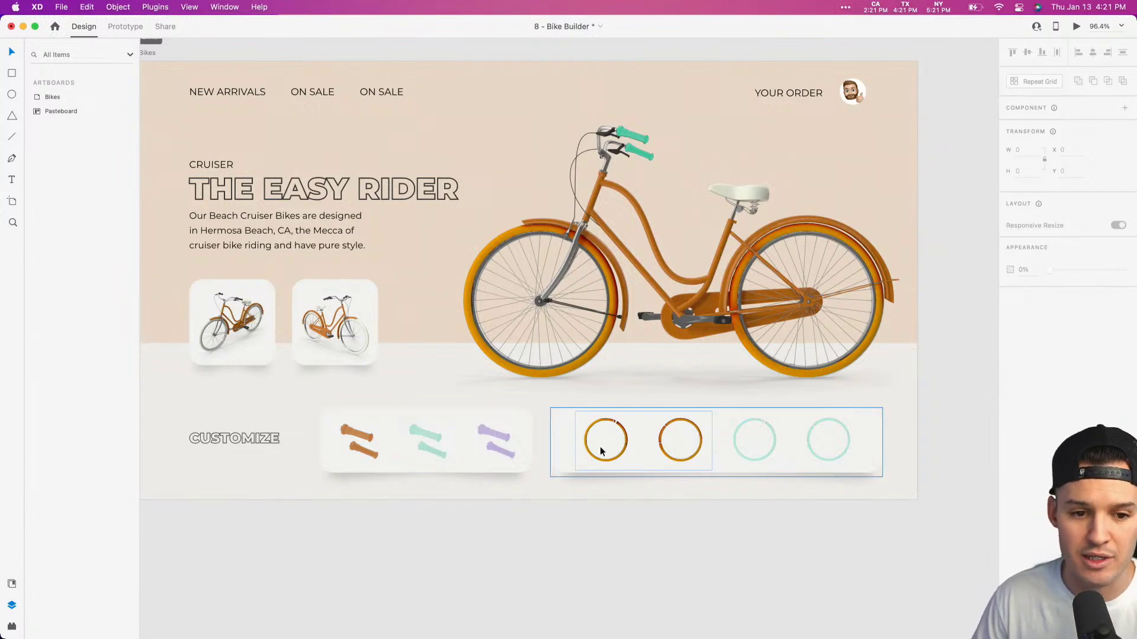
# Step: Convert the toggle bars group and the toggle tires group into separate components
pyautogui.click(688, 338)
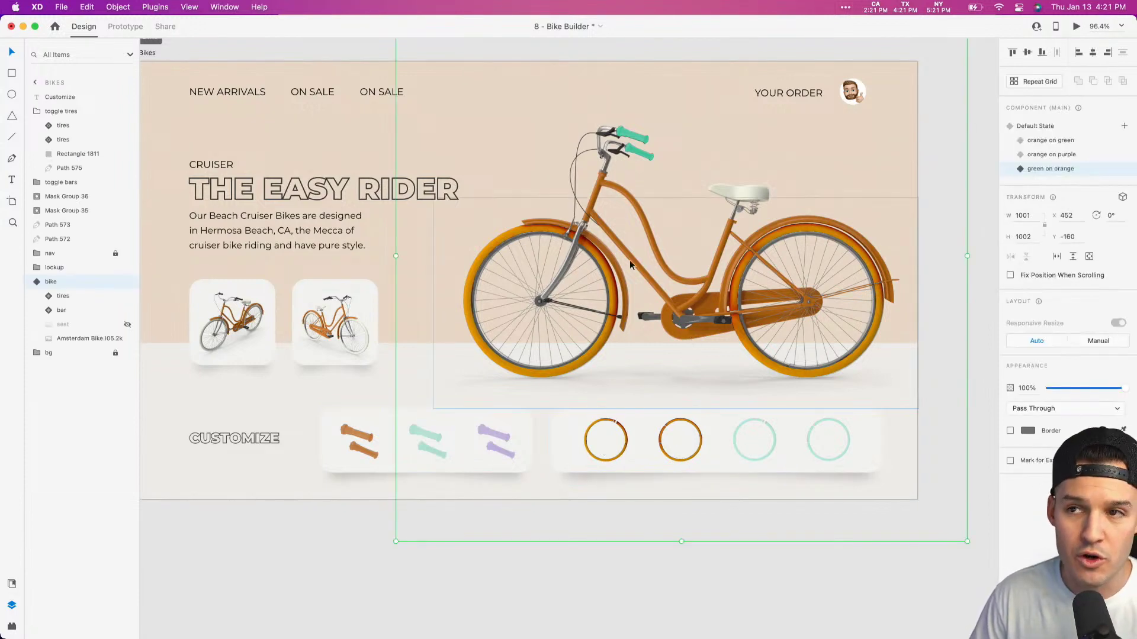
pyautogui.click(379, 428)
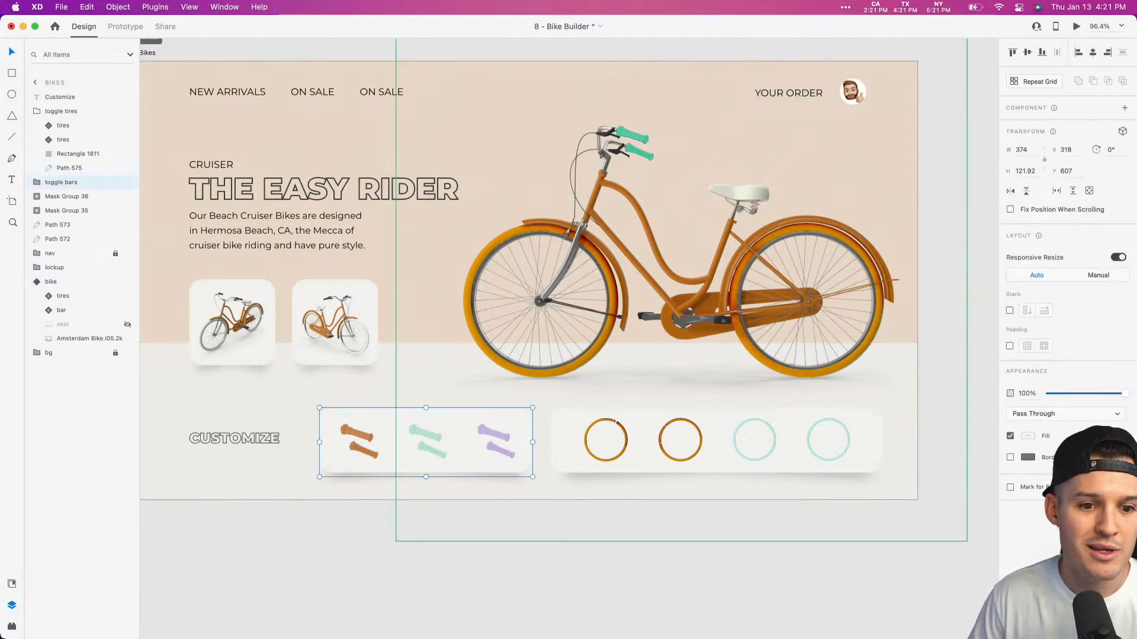
pyautogui.keyDown('shift'); pyautogui.click(716, 449); pyautogui.keyUp('shift')
pyautogui.click(475, 481)
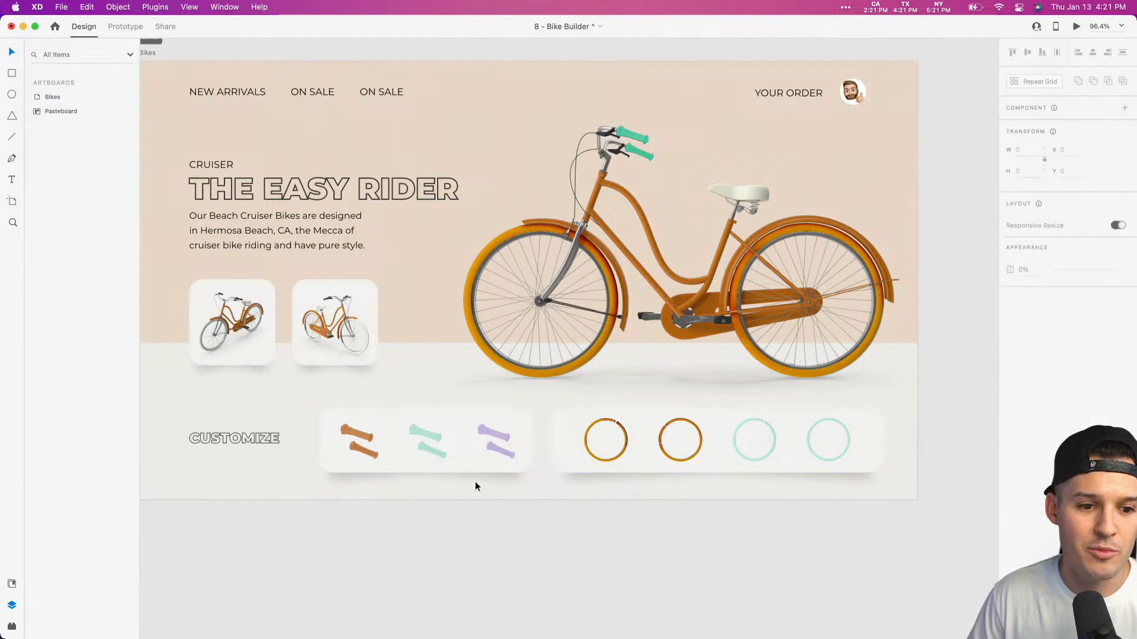
pyautogui.click(446, 439)
pyautogui.press('super+k')
pyautogui.click(654, 439)
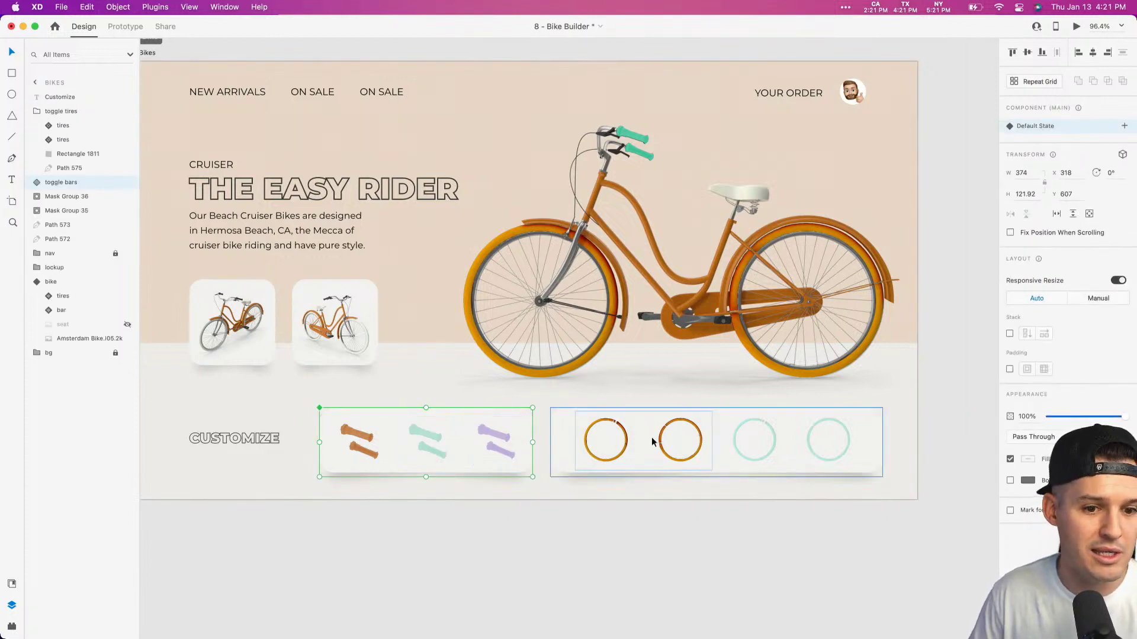
pyautogui.press('super+k')
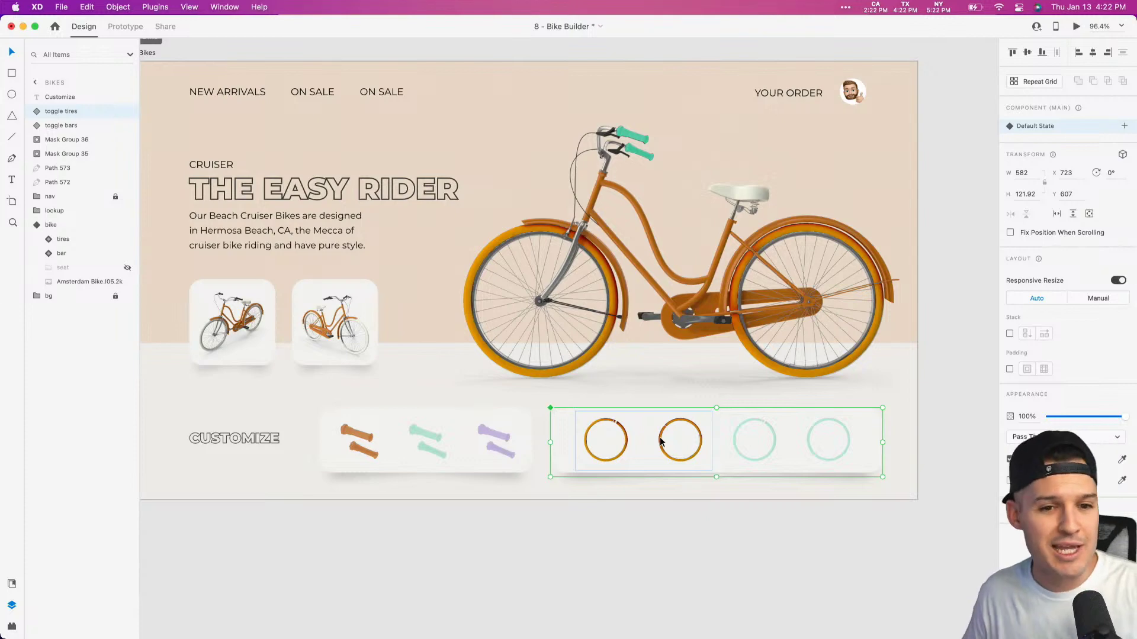
# Step: Undo the component conversions, bike states and artboard deletion until the Bikes – 1 and Bikes – 2 artboards are restored
pyautogui.scroll(-3, 659, 437)
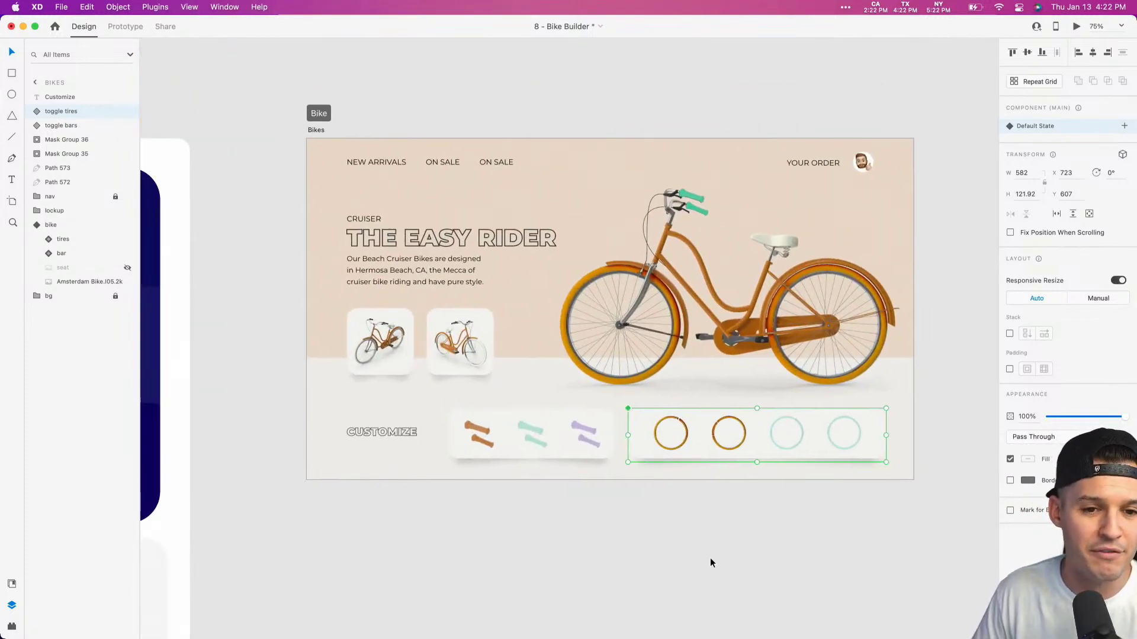
pyautogui.click(710, 561)
pyautogui.press('super+z')
pyautogui.press('super+0')
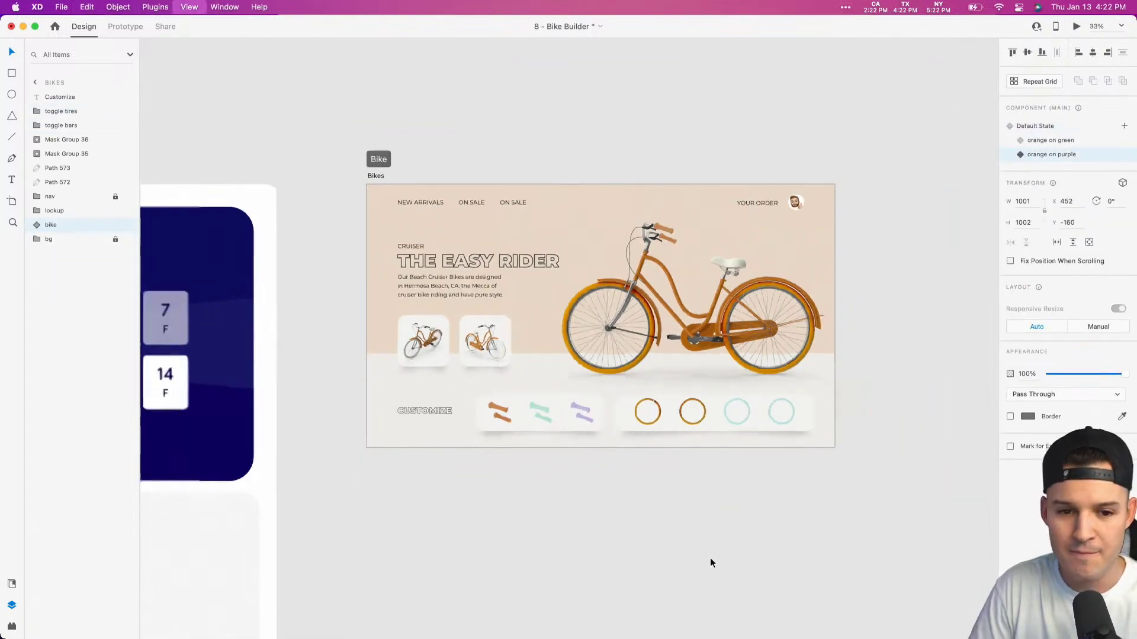
pyautogui.press('super+z')
pyautogui.press('super+z')
pyautogui.press('super+z')
pyautogui.press('super+z')
pyautogui.press('super+z')
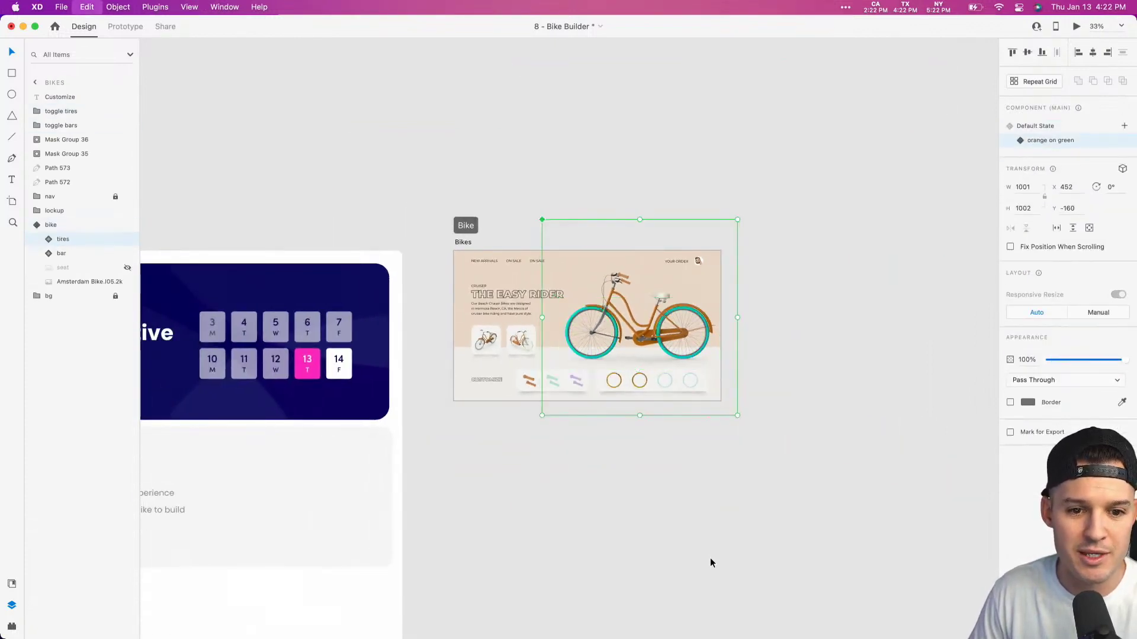
pyautogui.press('super+z')
pyautogui.press('super+z')
pyautogui.press('super+z')
pyautogui.press('super+z')
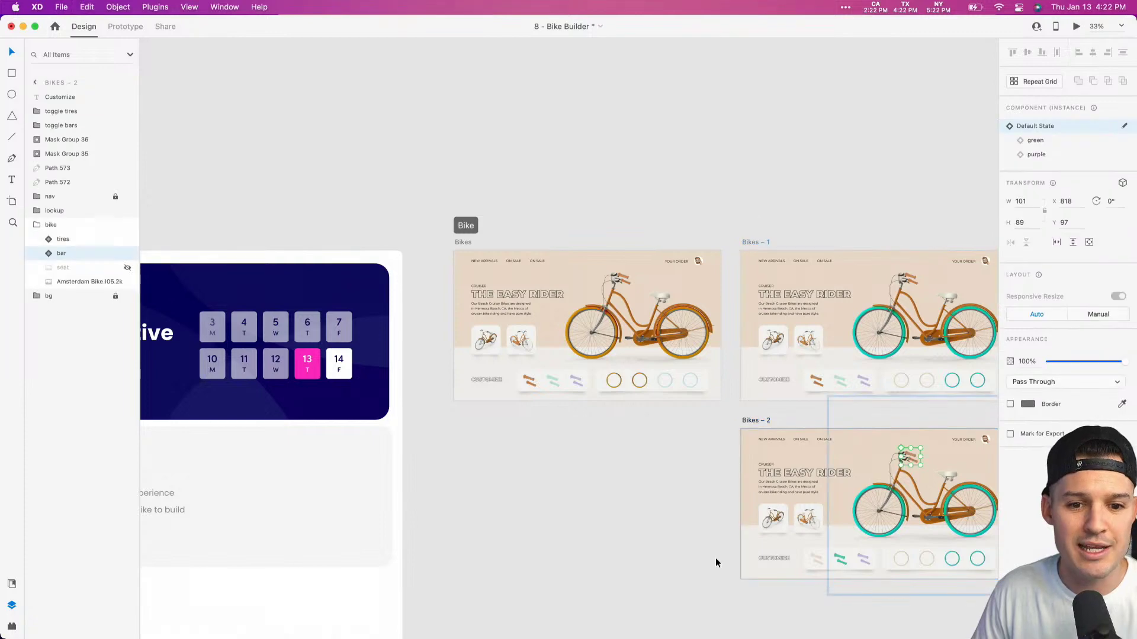
# Step: Preview the prototype from the Bikes artboard, test switching the tires to green, and close the preview
pyautogui.click(459, 242)
pyautogui.moveTo(1134, 3)
pyautogui.click(1076, 26)
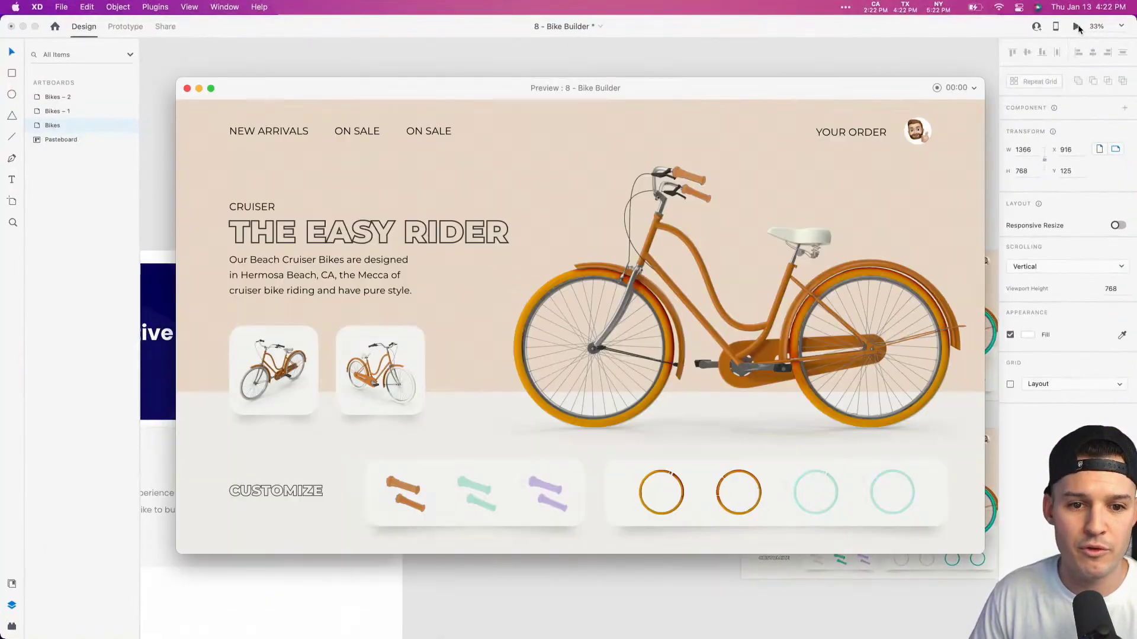
pyautogui.click(815, 495)
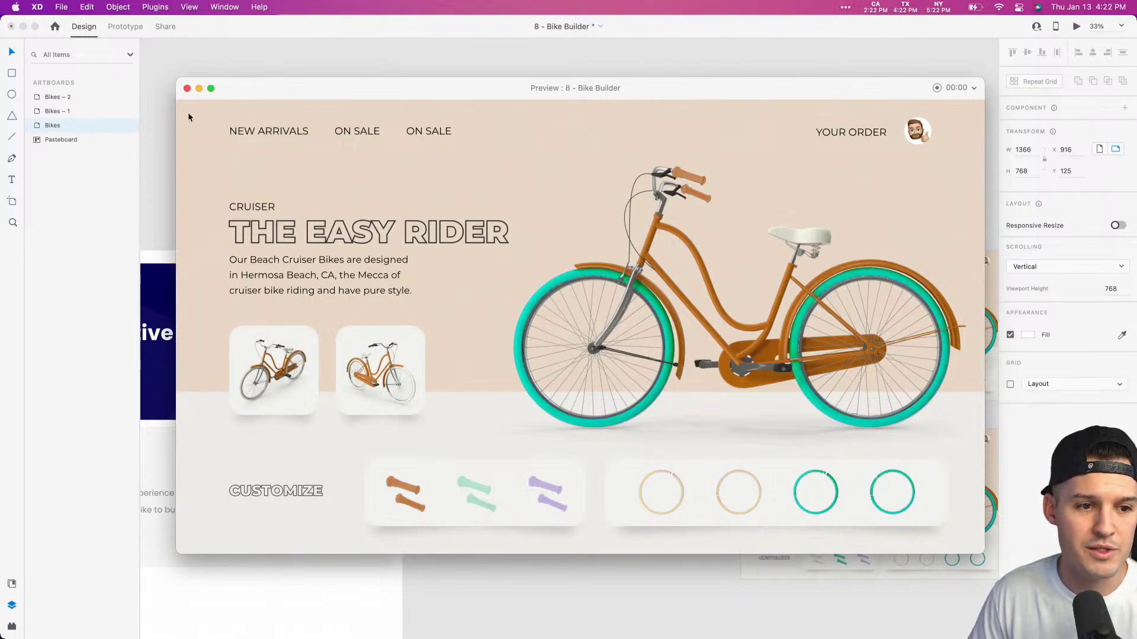
pyautogui.click(188, 88)
# Step: Switch to Chrome and review the Wine Tasting App project on Behance, including its prototype video
pyautogui.scroll(-3, 350, 170)
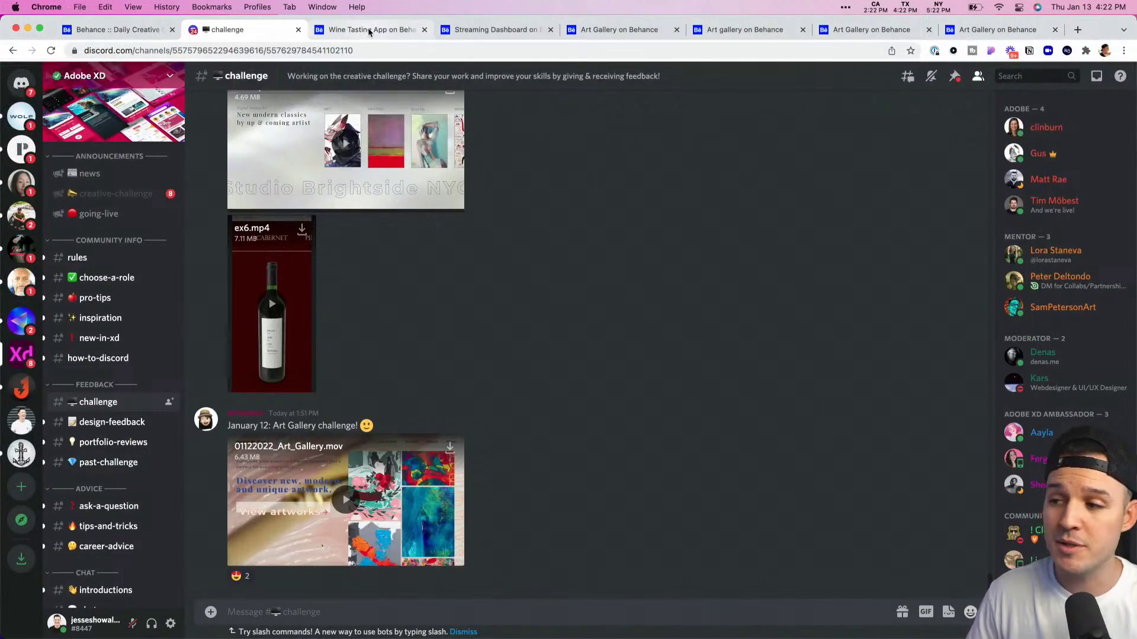
pyautogui.click(368, 32)
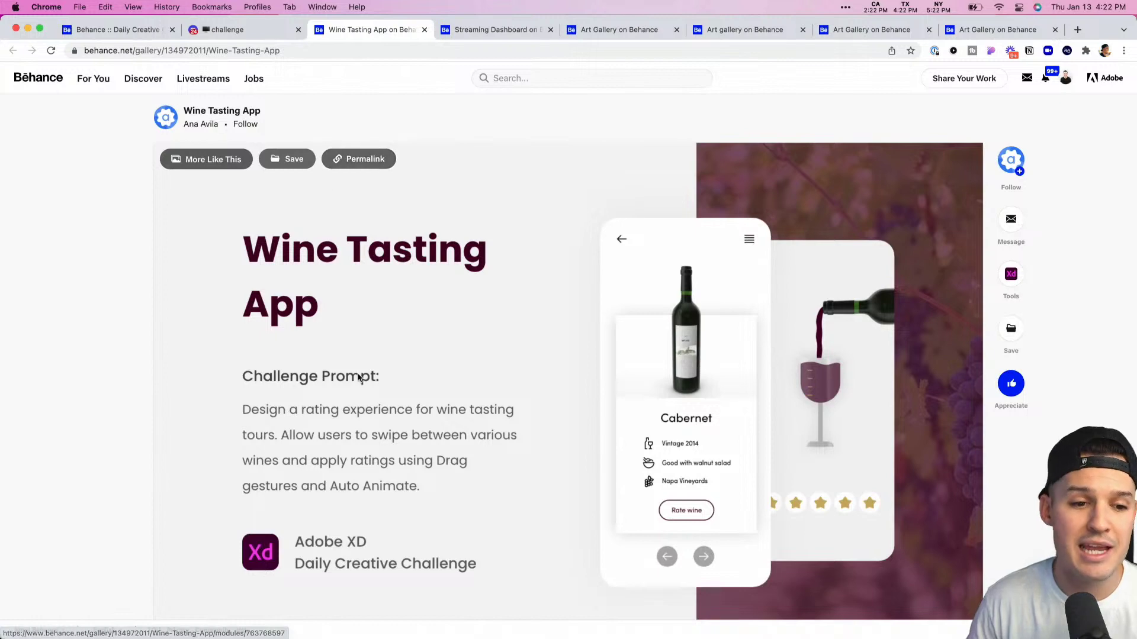
pyautogui.scroll(-10, 355, 379)
pyautogui.click(577, 374)
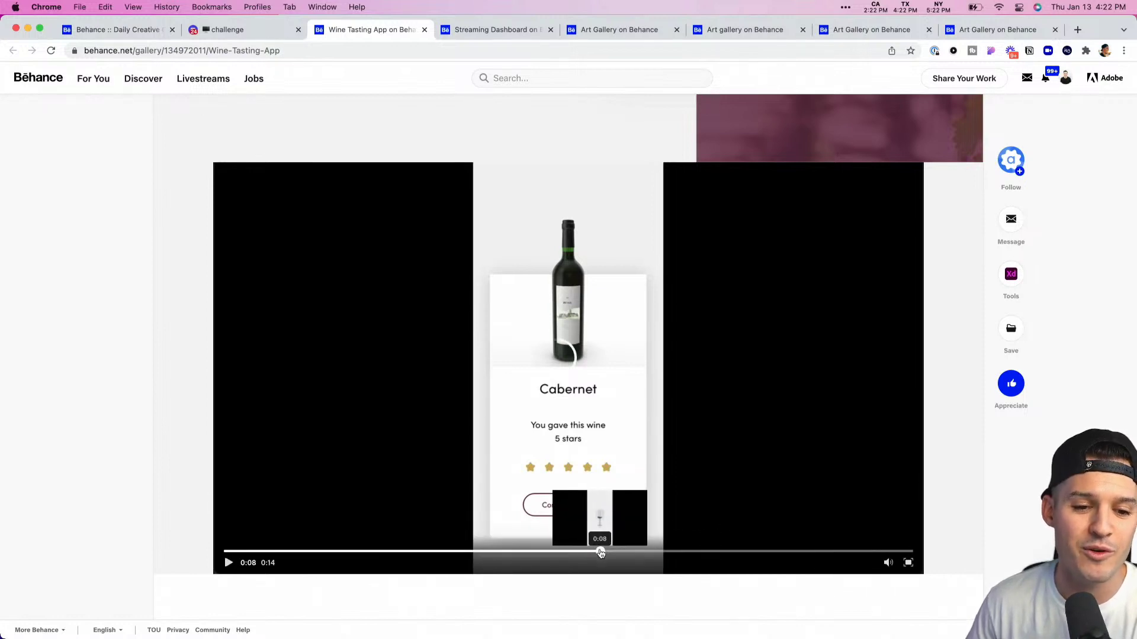
pyautogui.click(598, 551)
pyautogui.click(229, 563)
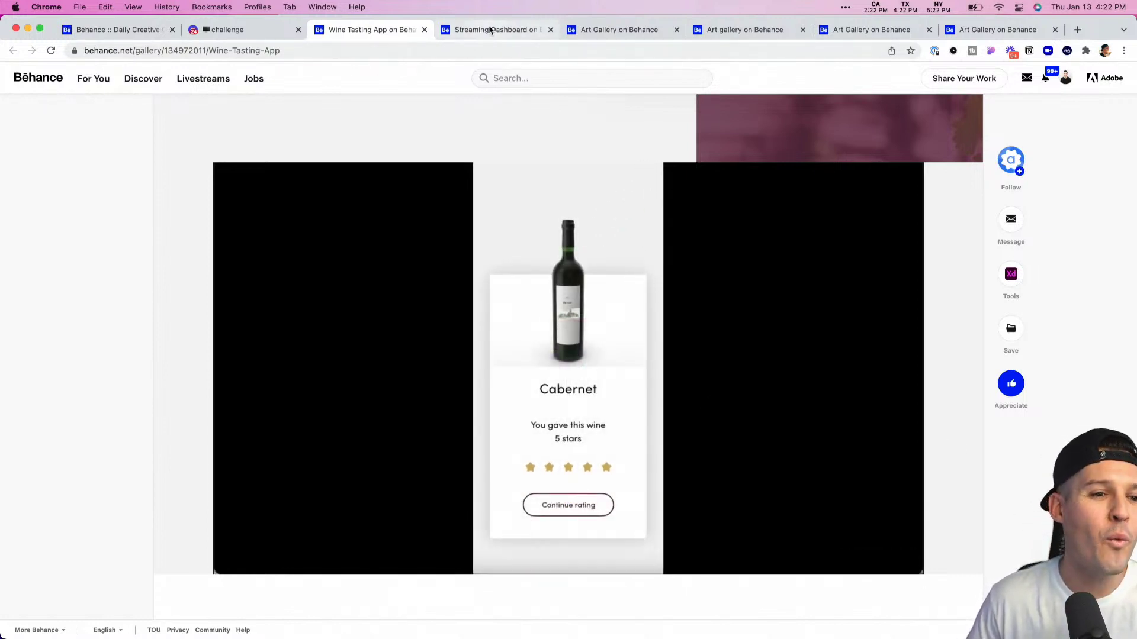
pyautogui.scroll(10, 468, 190)
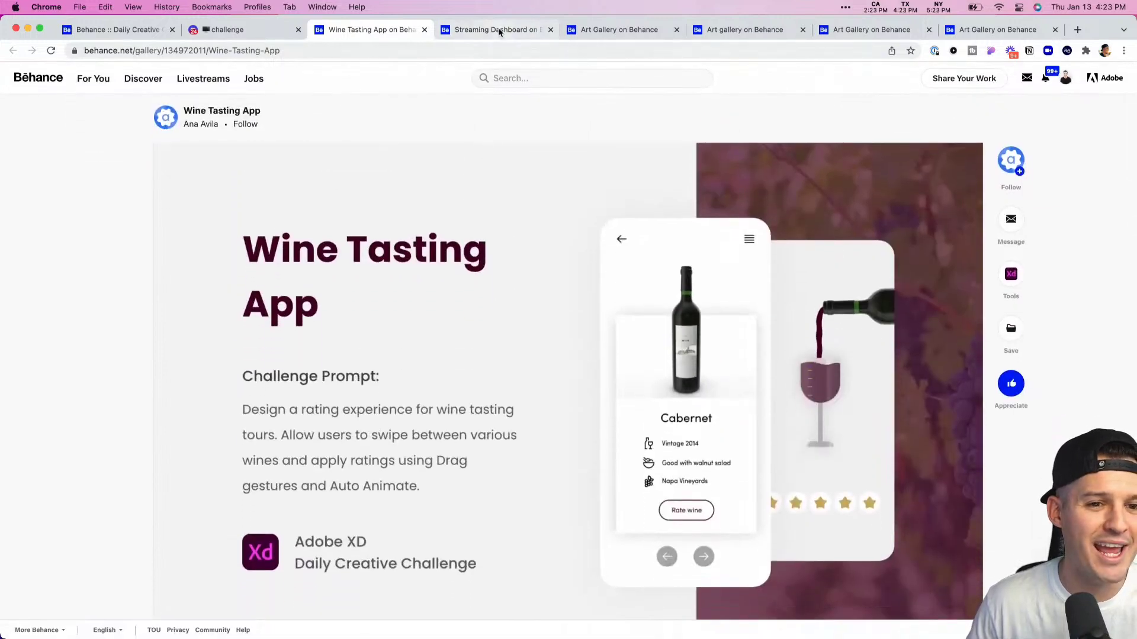
# Step: Review the Streaming Dashboard project, launch its interactive prototype and test the Play action on the Grey's Anatomy screen
pyautogui.click(497, 30)
pyautogui.moveTo(394, 156)
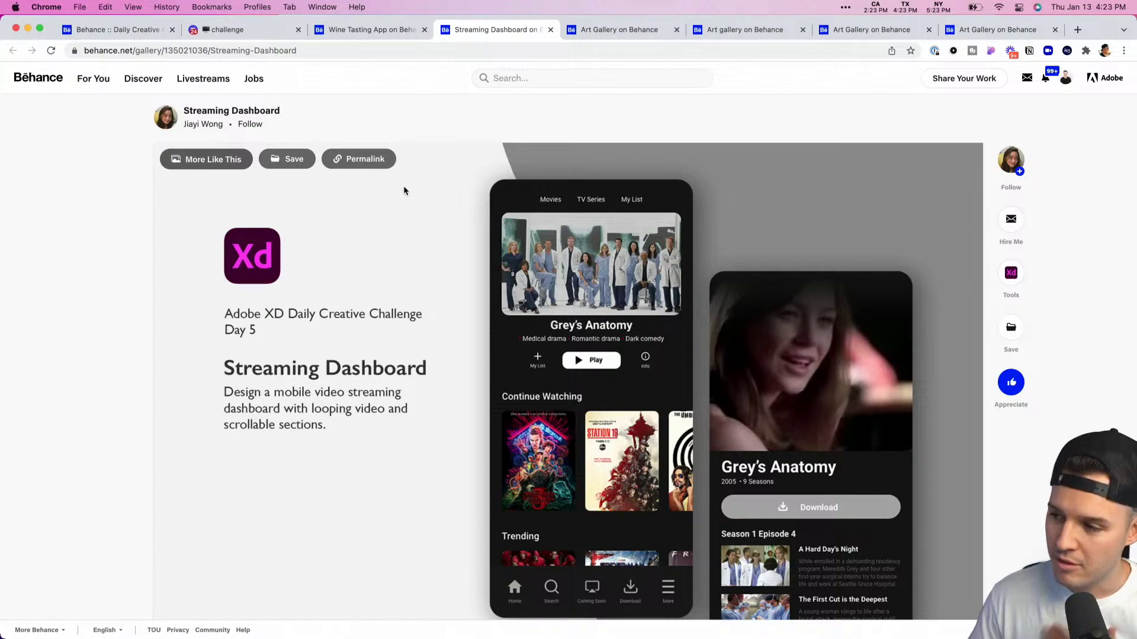
pyautogui.scroll(-15, 405, 196)
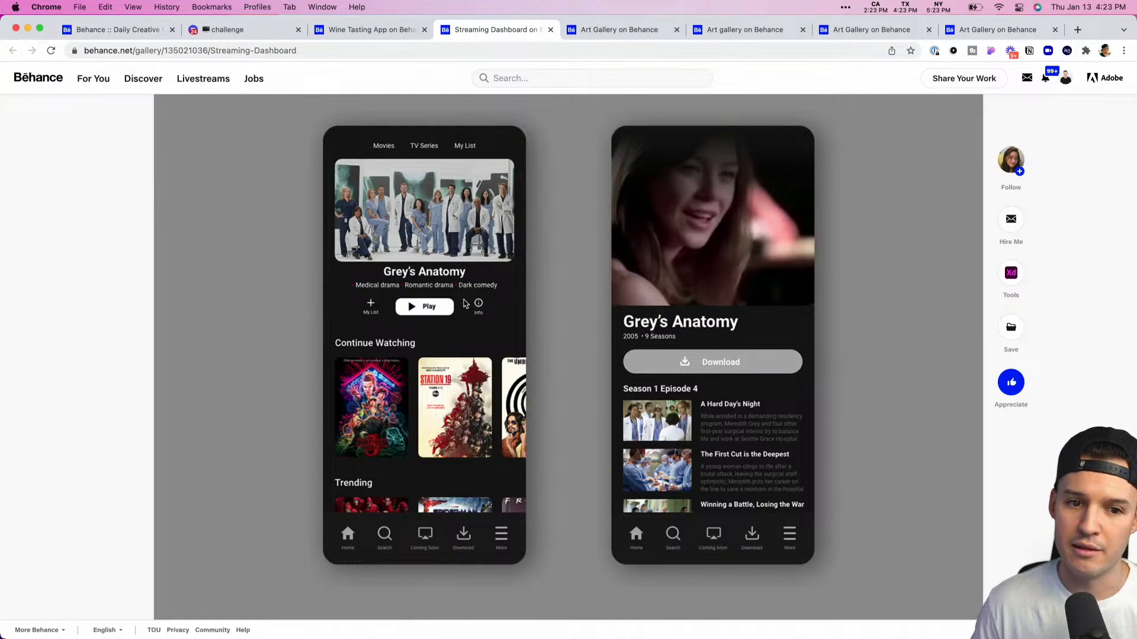
pyautogui.scroll(-1, 467, 305)
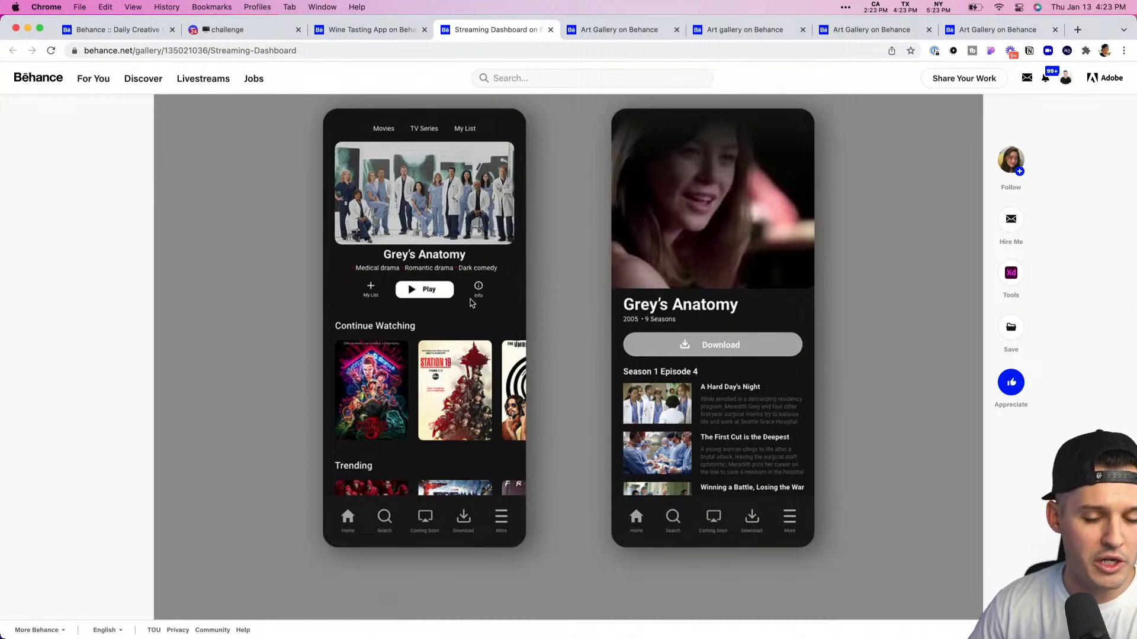
pyautogui.scroll(-10, 478, 321)
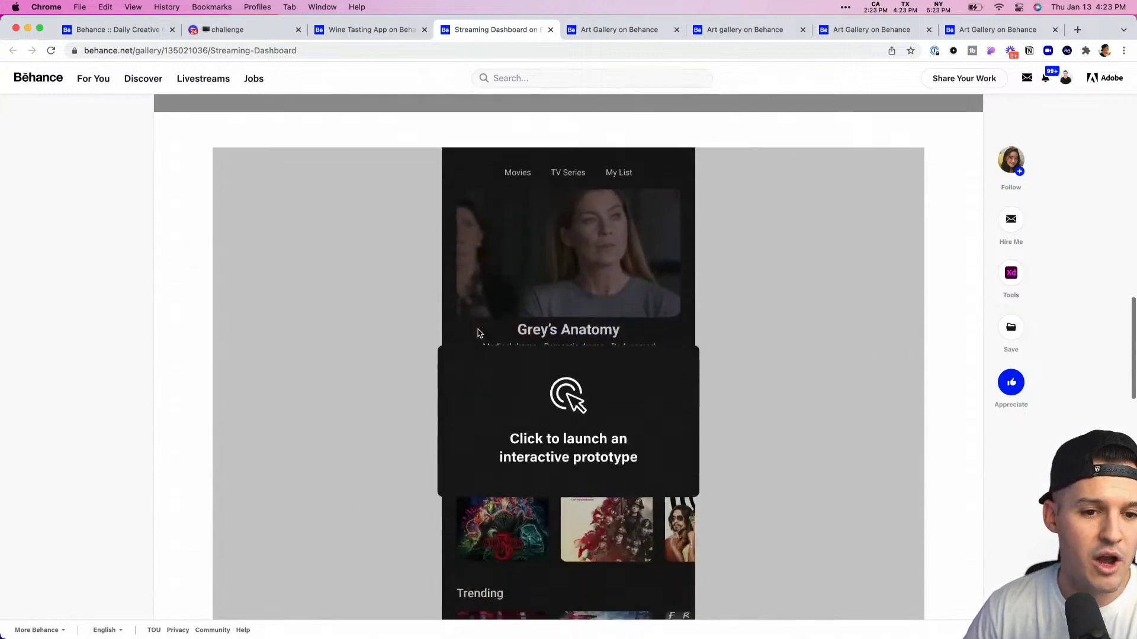
pyautogui.click(545, 330)
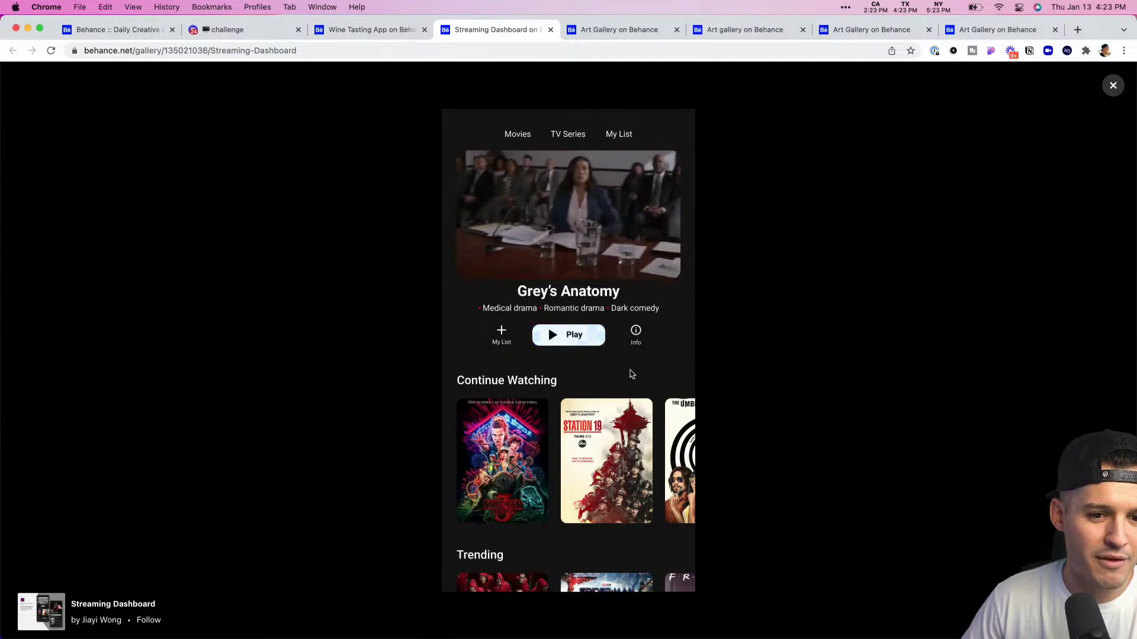
pyautogui.click(581, 343)
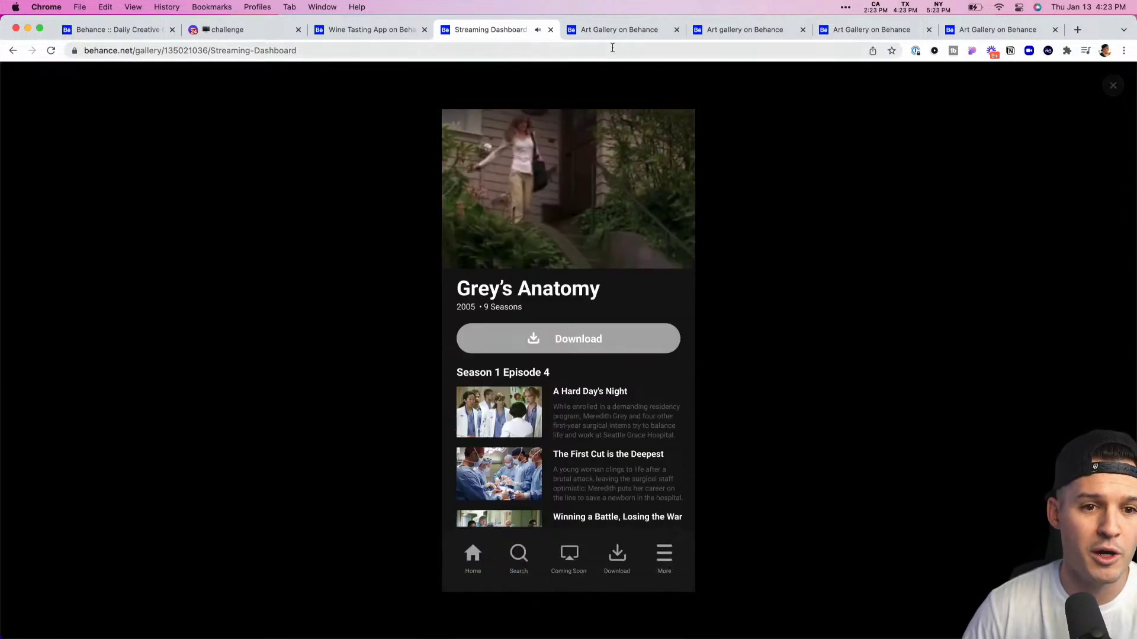
# Step: Open the first Art Gallery project and examine its Highlight and All Design sections down to the Interactive Prototype
pyautogui.click(619, 30)
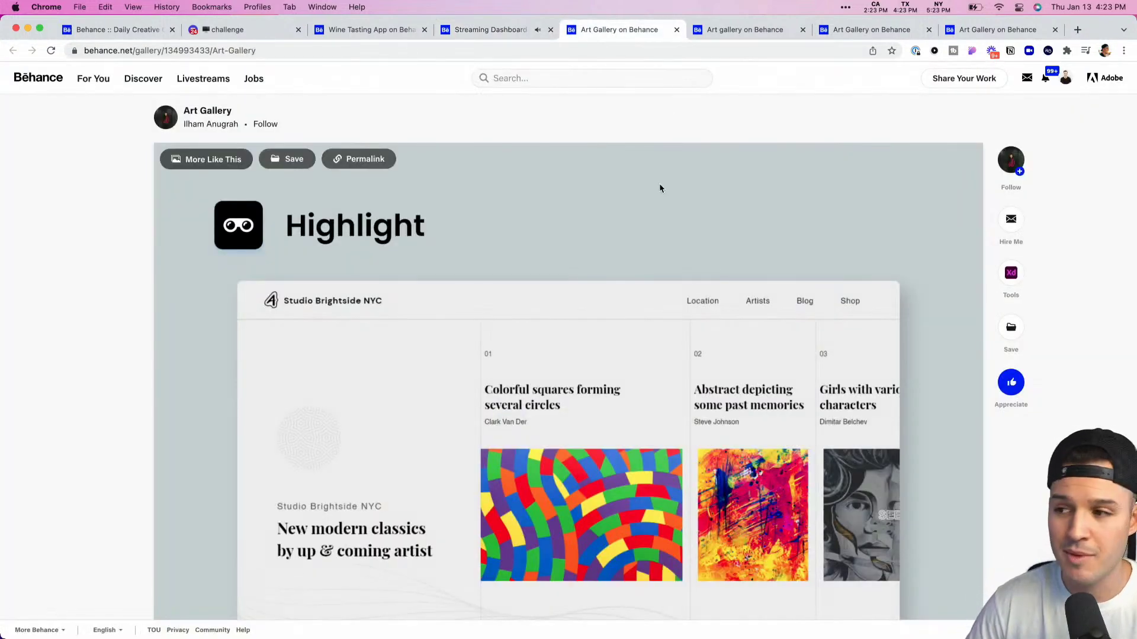
pyautogui.scroll(-5, 657, 181)
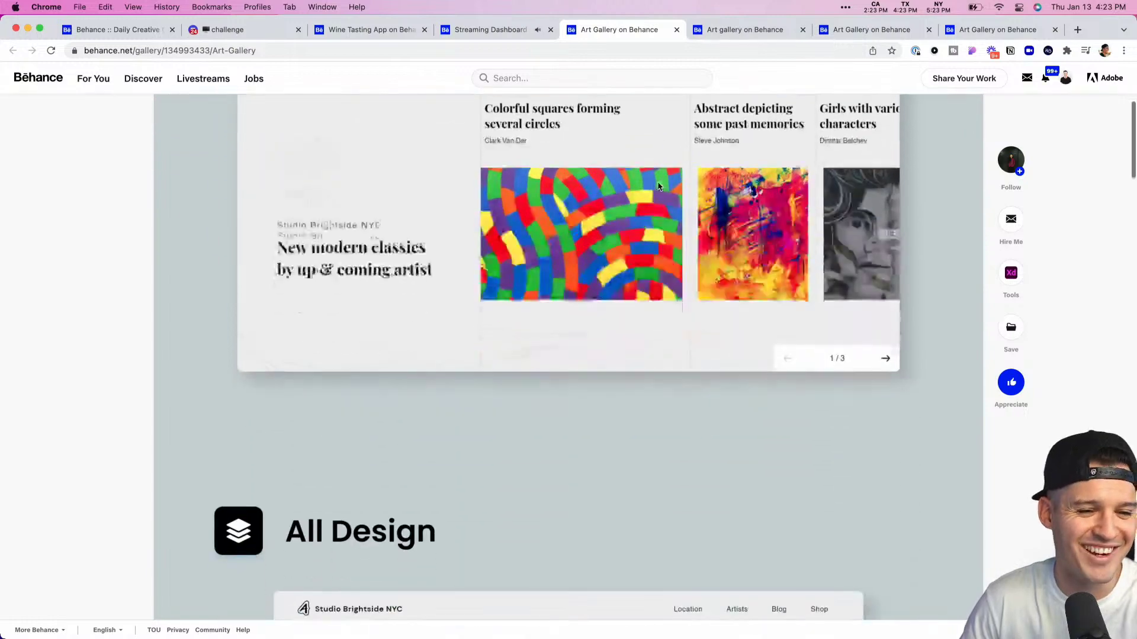
pyautogui.scroll(5, 657, 183)
pyautogui.scroll(-3, 656, 186)
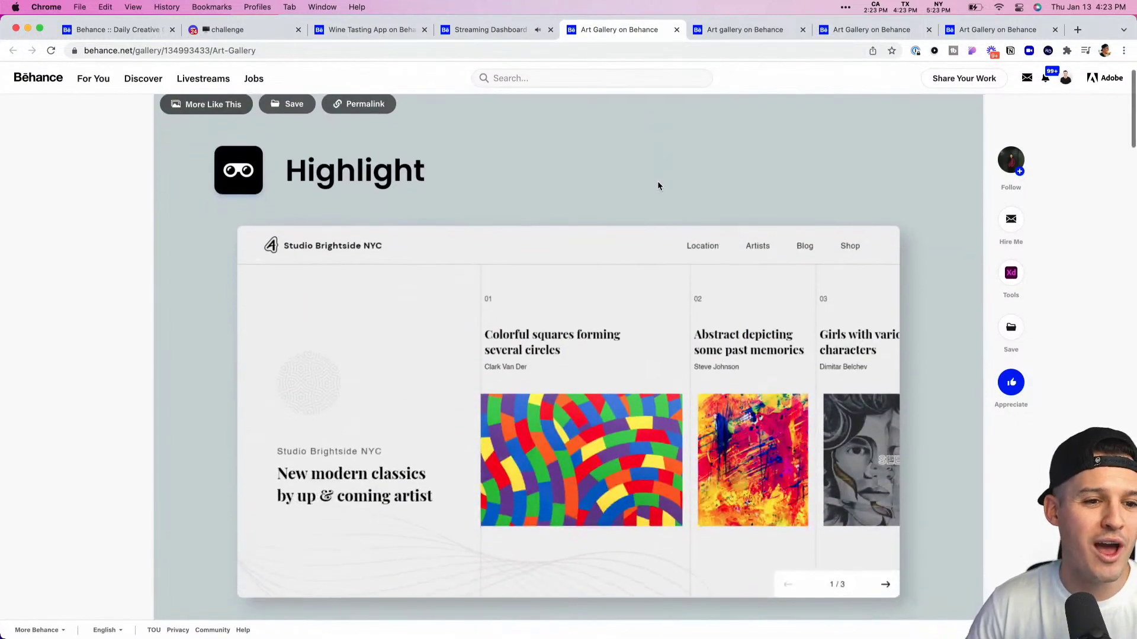
pyautogui.scroll(-6, 658, 184)
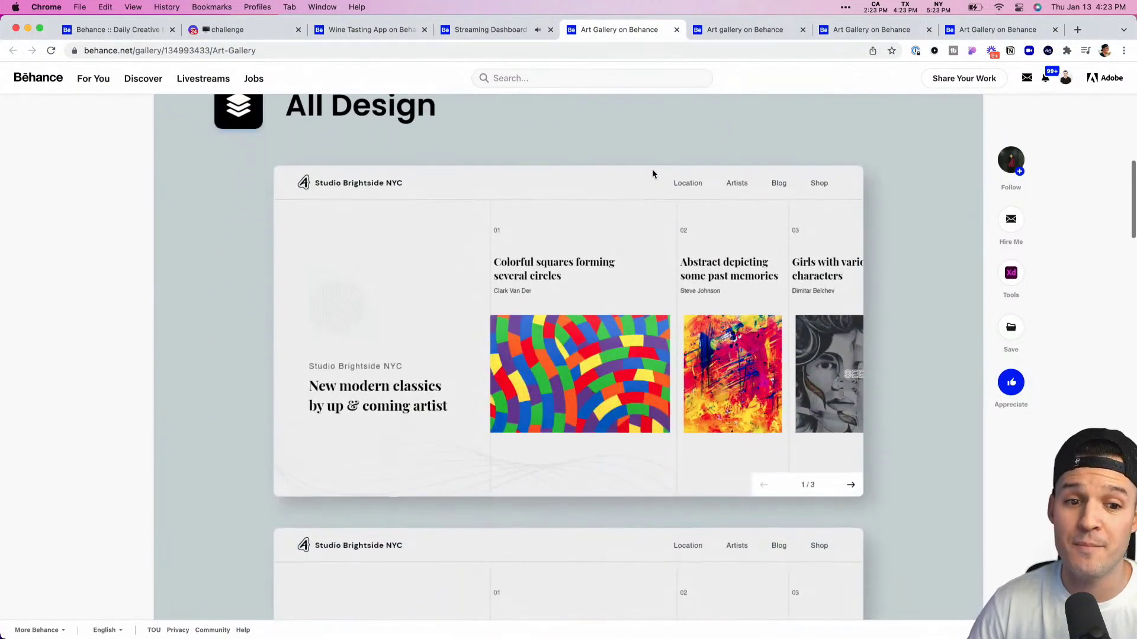
pyautogui.scroll(-10, 701, 312)
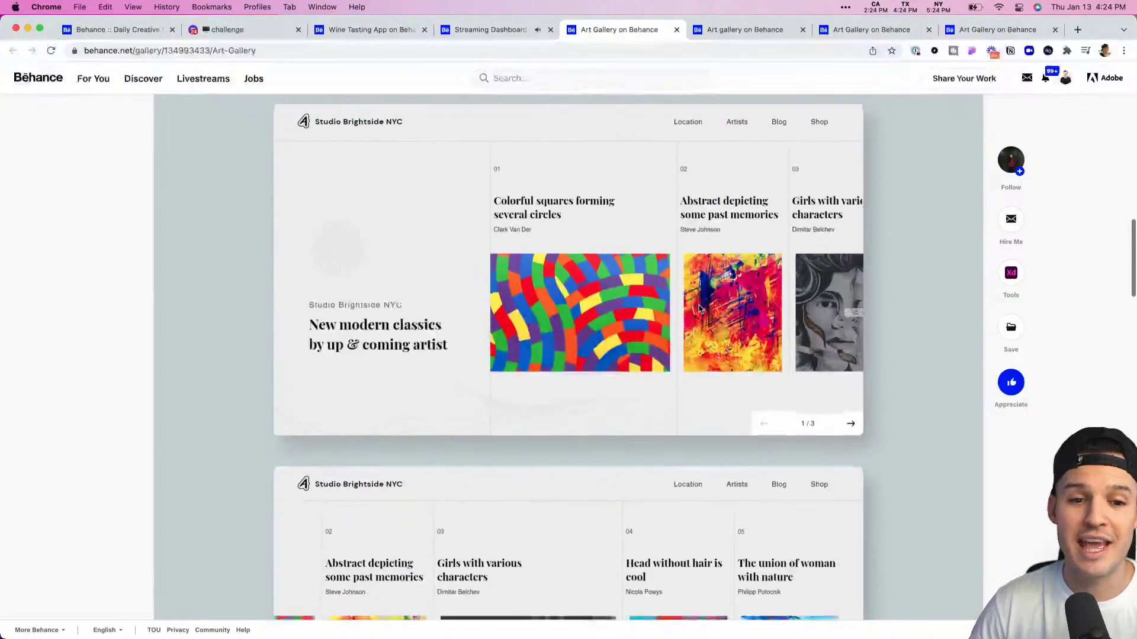
pyautogui.scroll(-4, 700, 308)
pyautogui.scroll(2, 699, 309)
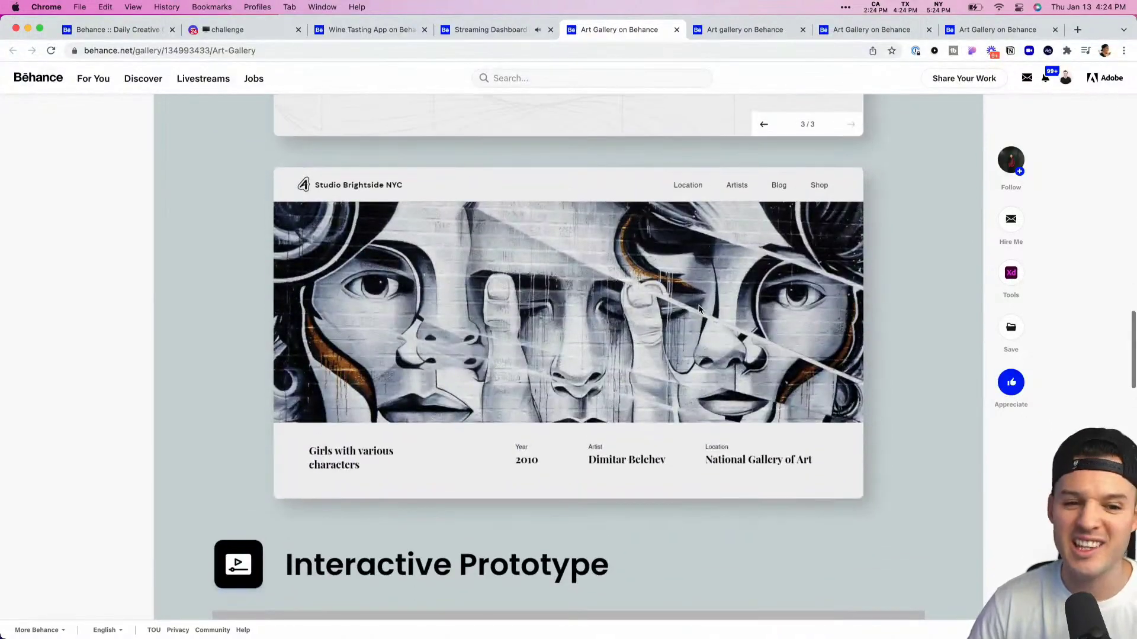
pyautogui.scroll(-8, 699, 309)
# Step: Launch the Studio Brightside NYC interactive prototype and test moving the gallery forward and back between its first two pages
pyautogui.click(572, 320)
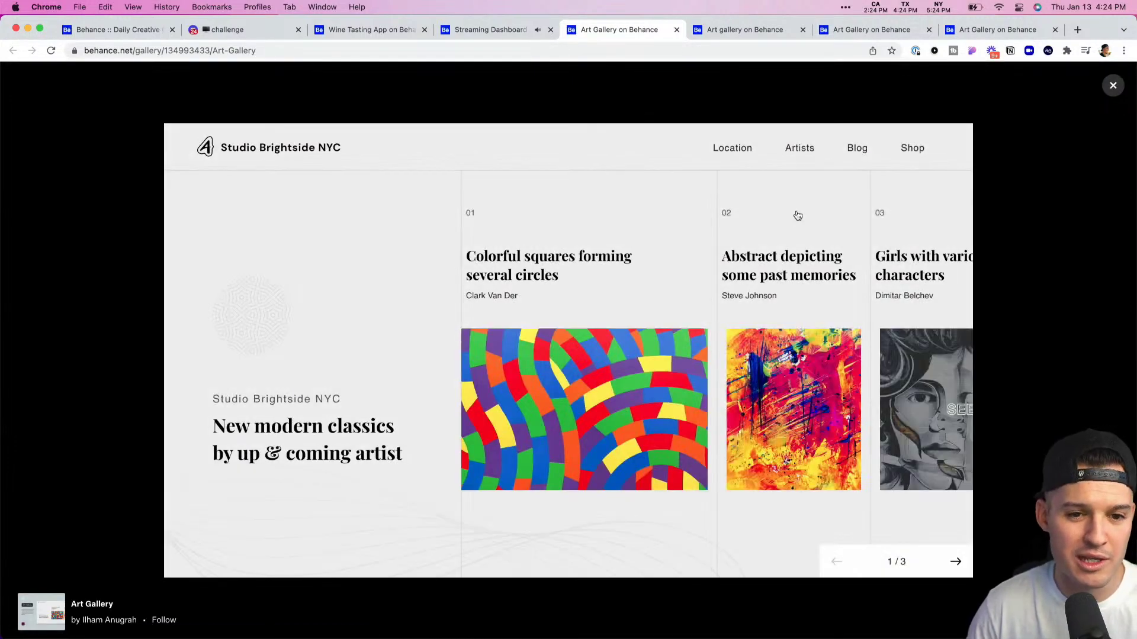
pyautogui.moveTo(645, 225); pyautogui.dragTo(446, 237)
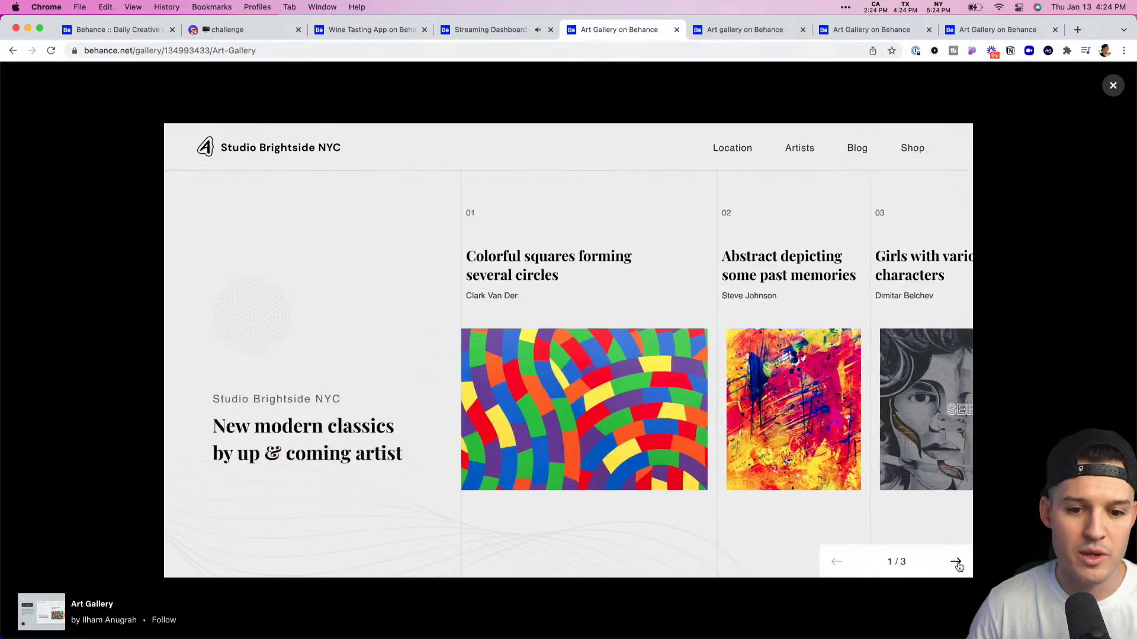
pyautogui.click(955, 563)
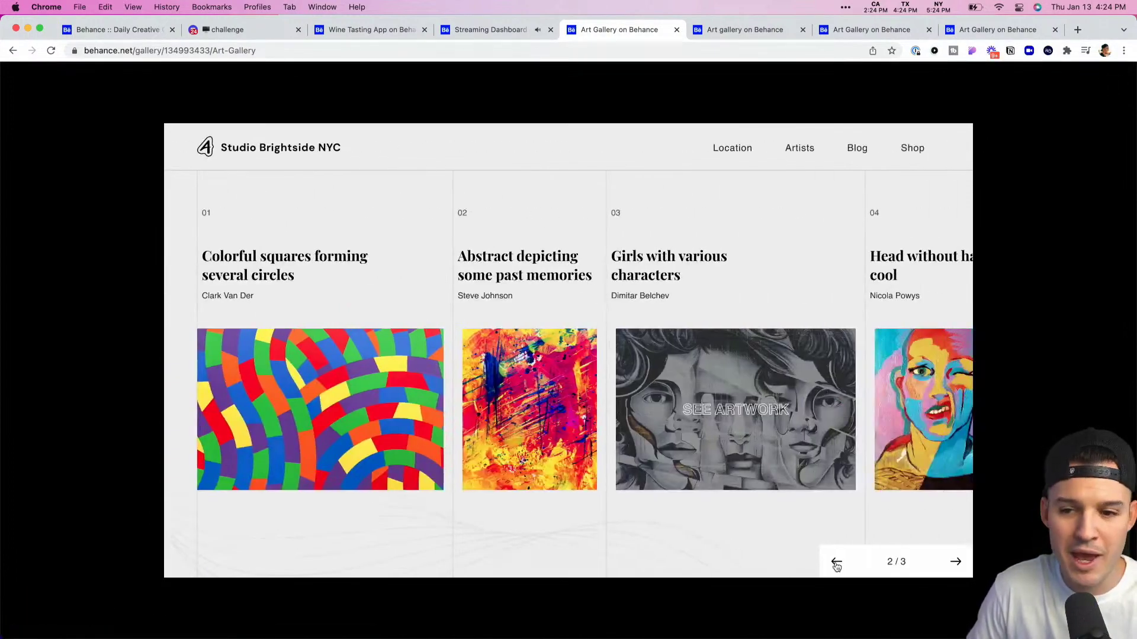
pyautogui.click(836, 563)
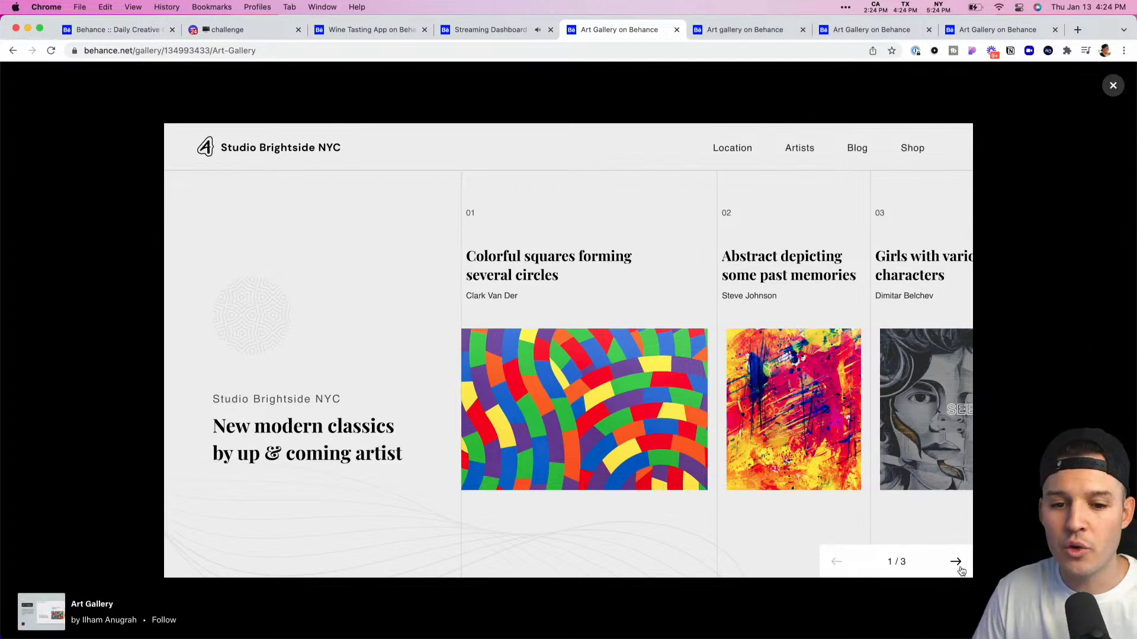
pyautogui.click(954, 564)
pyautogui.click(836, 563)
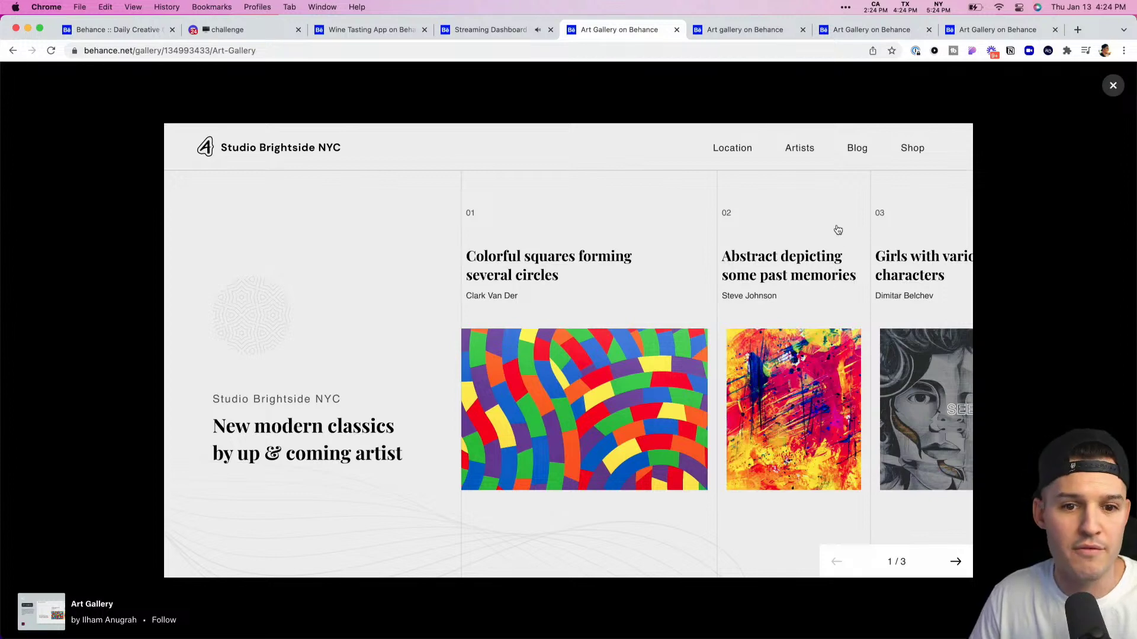
# Step: Review the Art gallery project with the classical bust and the Explore screens, and watch its prototype video
pyautogui.click(741, 31)
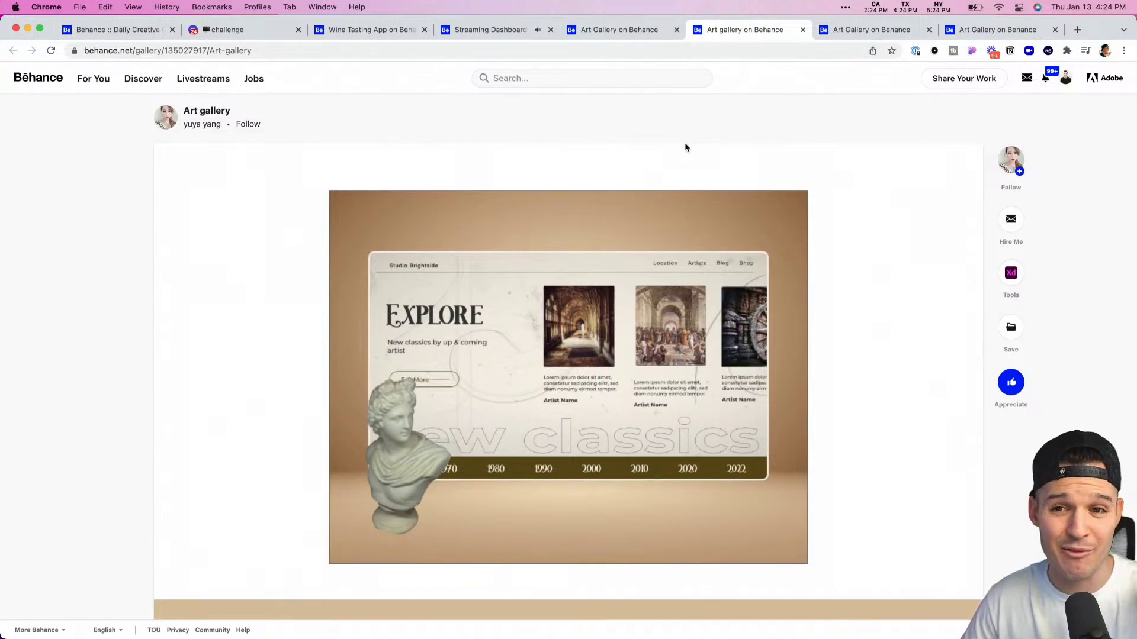
pyautogui.scroll(-7, 684, 142)
pyautogui.scroll(-10, 684, 151)
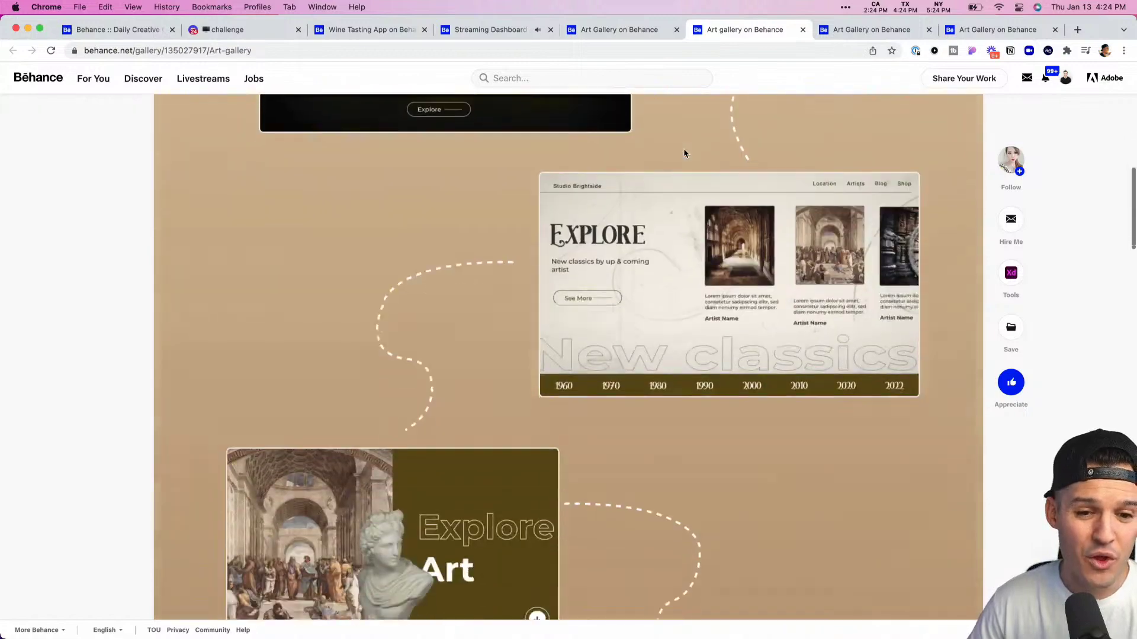
pyautogui.scroll(-12, 678, 177)
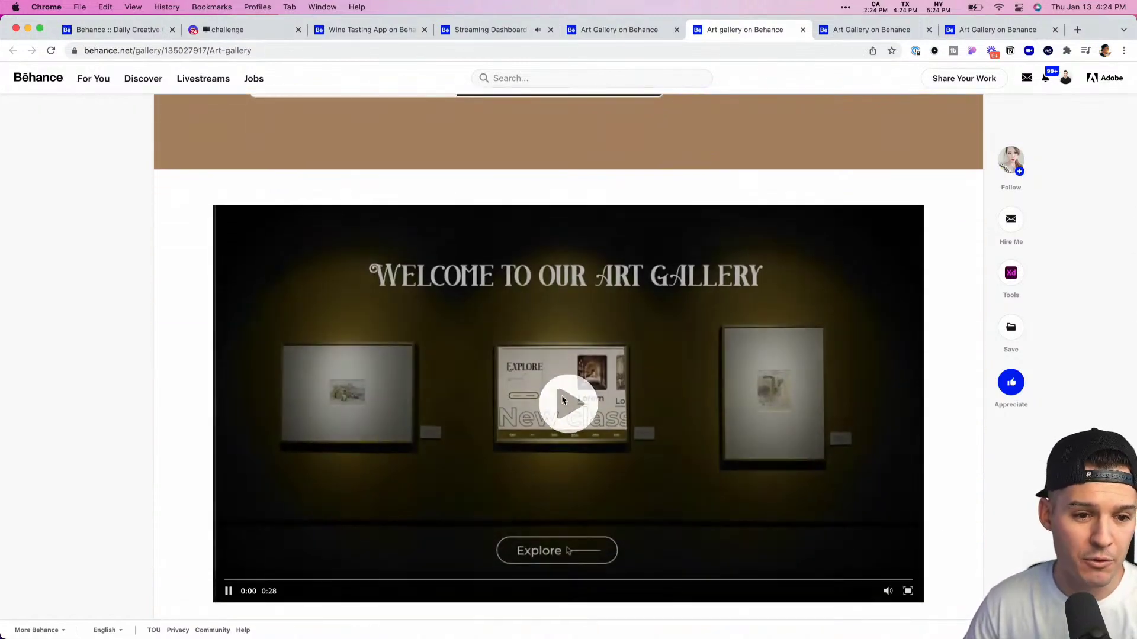
pyautogui.click(565, 400)
pyautogui.scroll(-1, 562, 415)
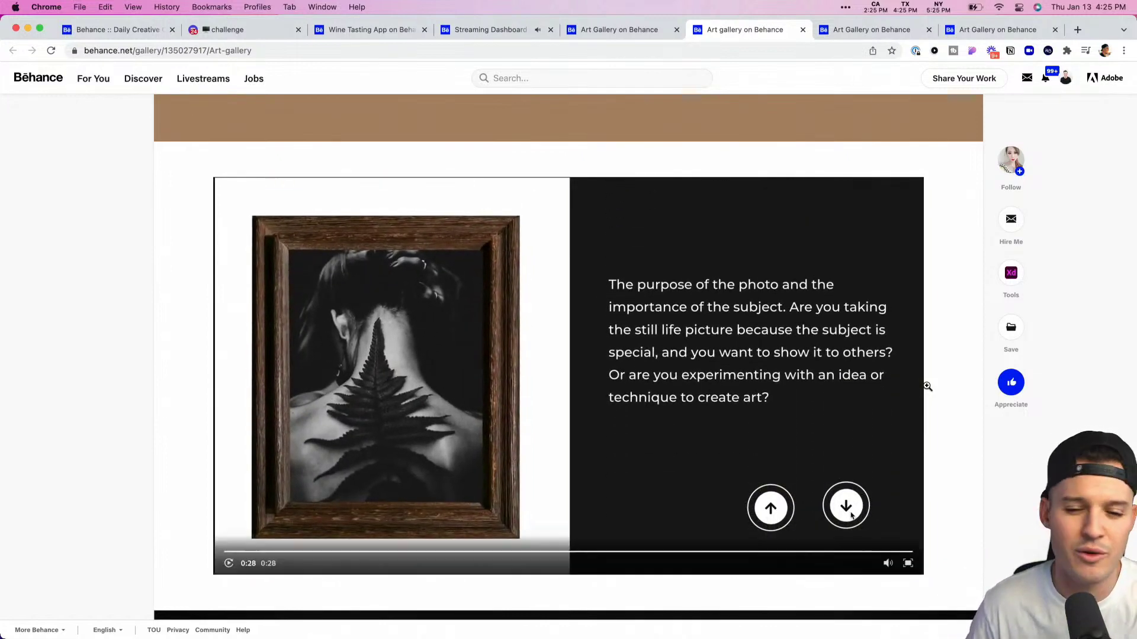
# Step: Open the next Art Gallery challenge project and examine its screens down to the prototype video
pyautogui.click(865, 30)
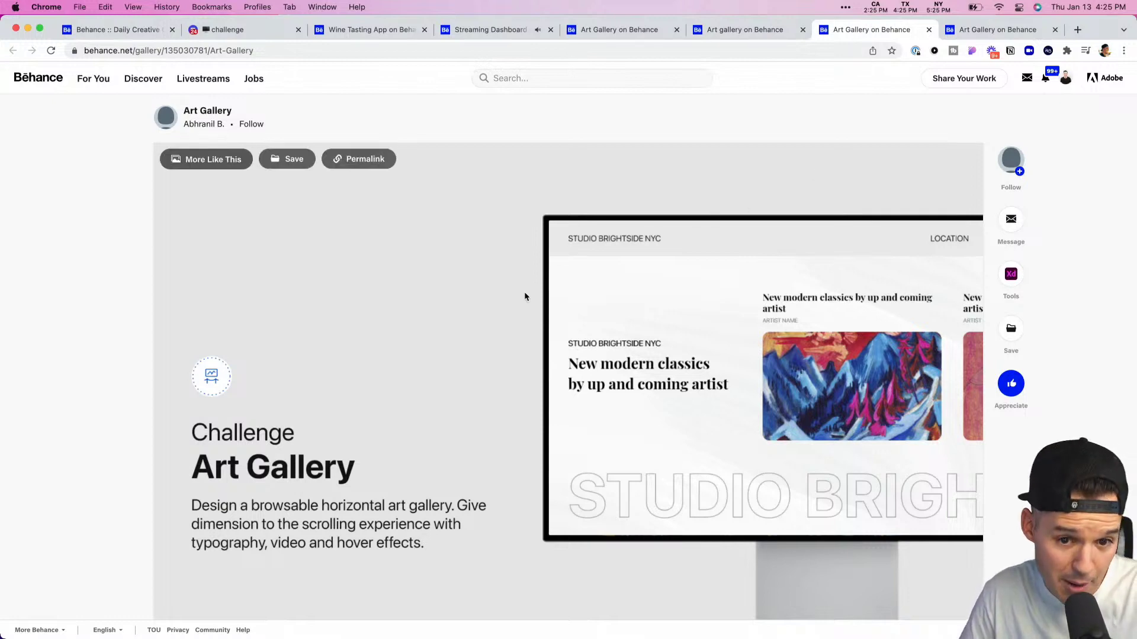
pyautogui.scroll(-15, 524, 294)
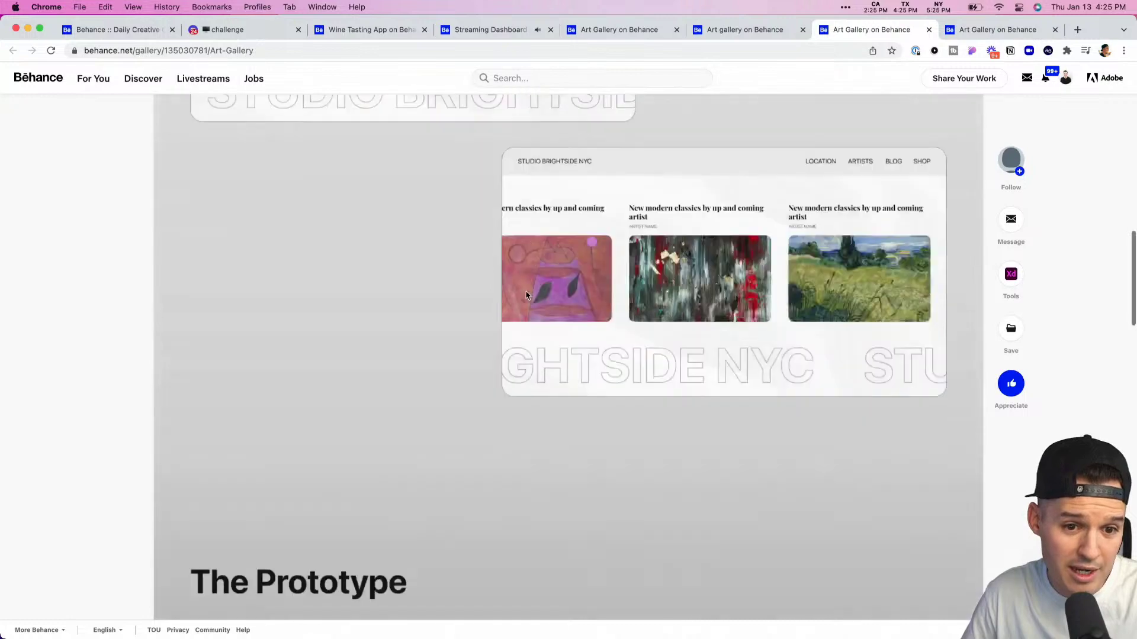
pyautogui.scroll(-8, 525, 295)
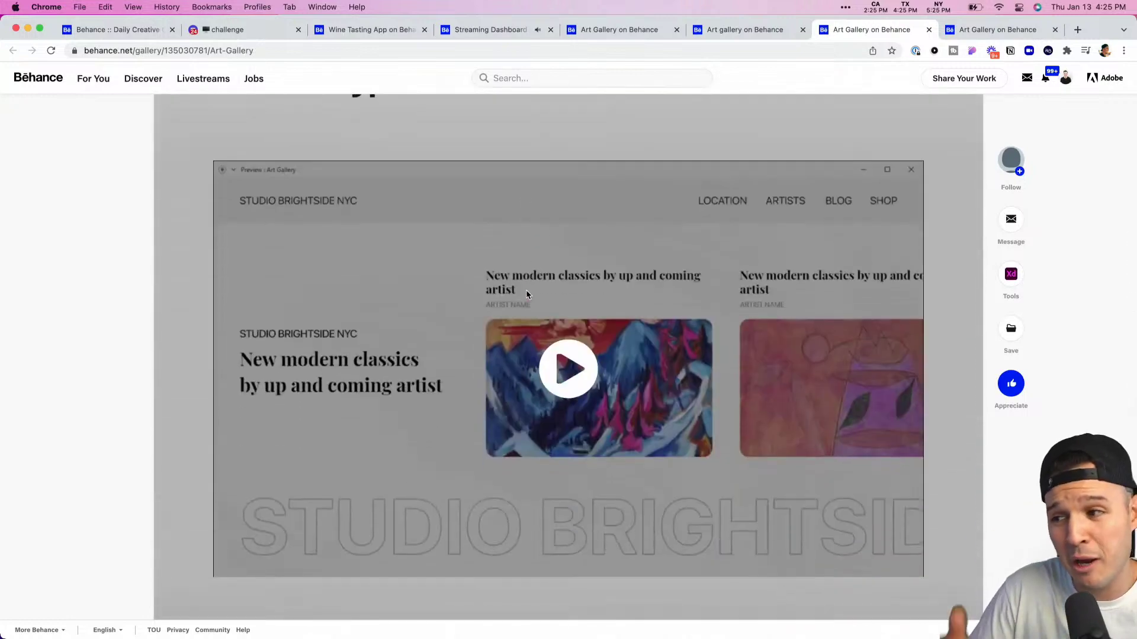